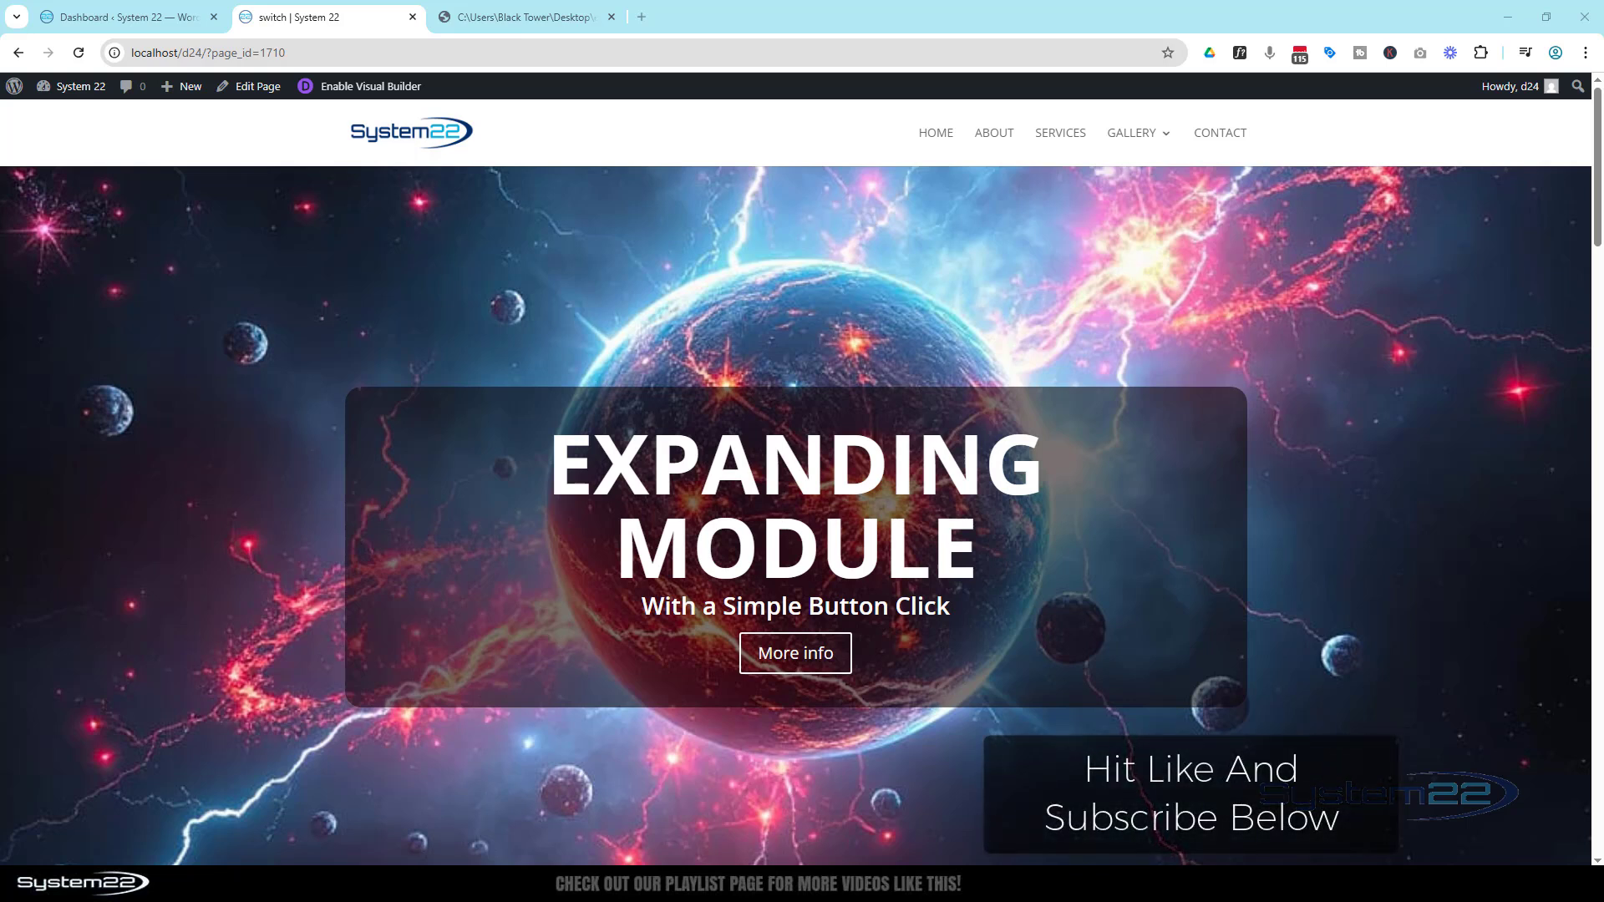
# Preview the existing section's See More and See Less buttons expanding and collapsing the long website text
pyautogui.moveTo(1592, 124); pyautogui.dragTo(1598, 267)
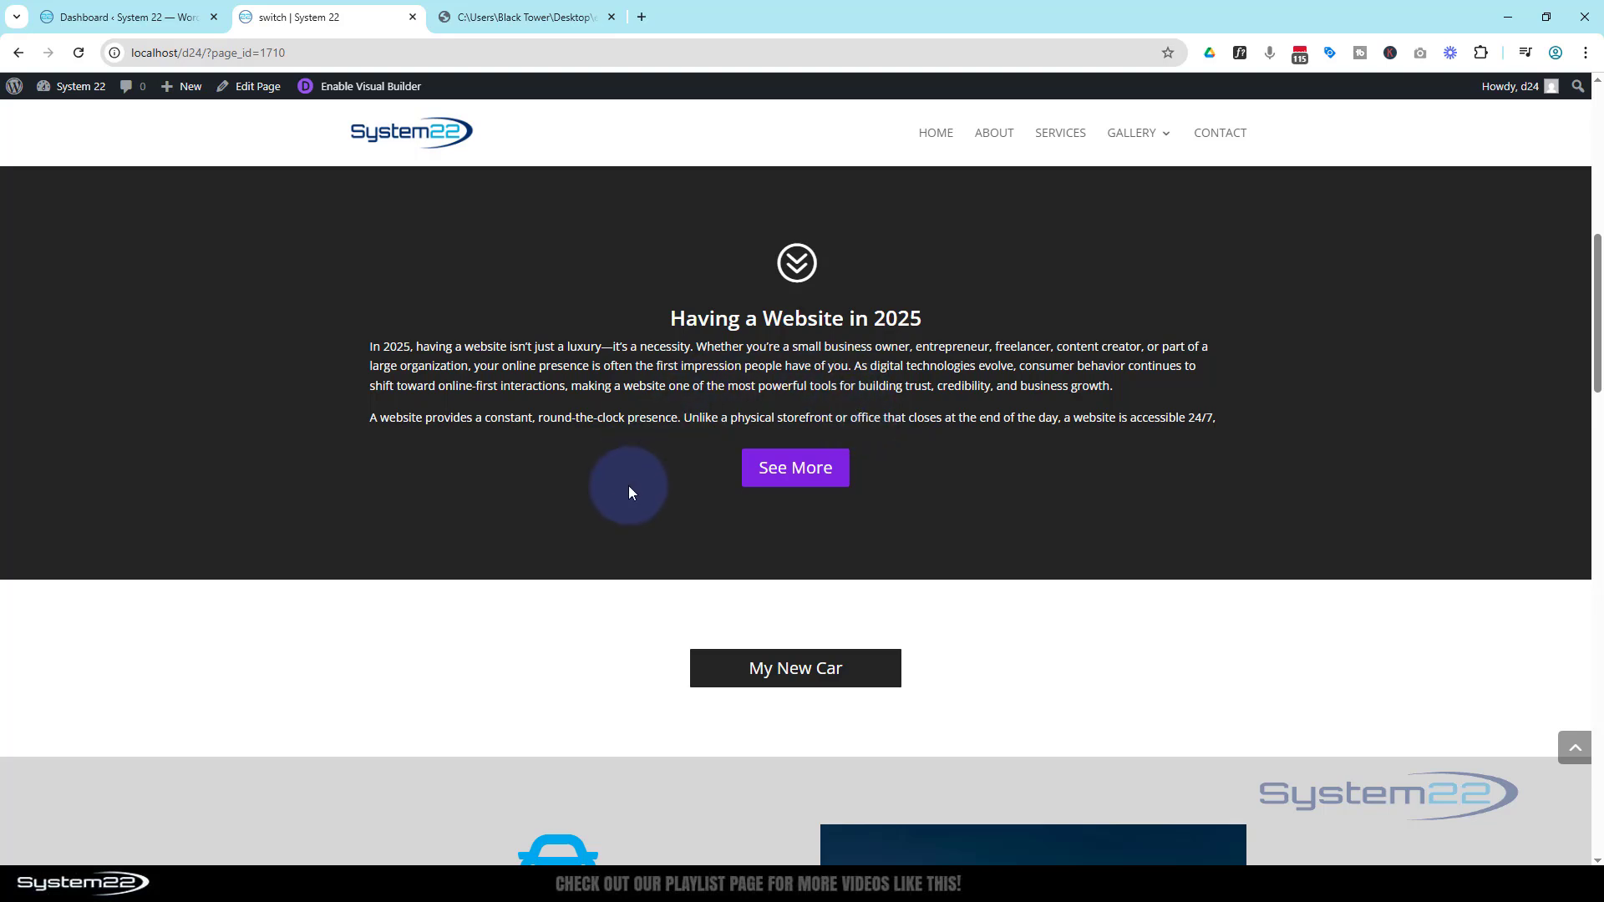
pyautogui.click(794, 480)
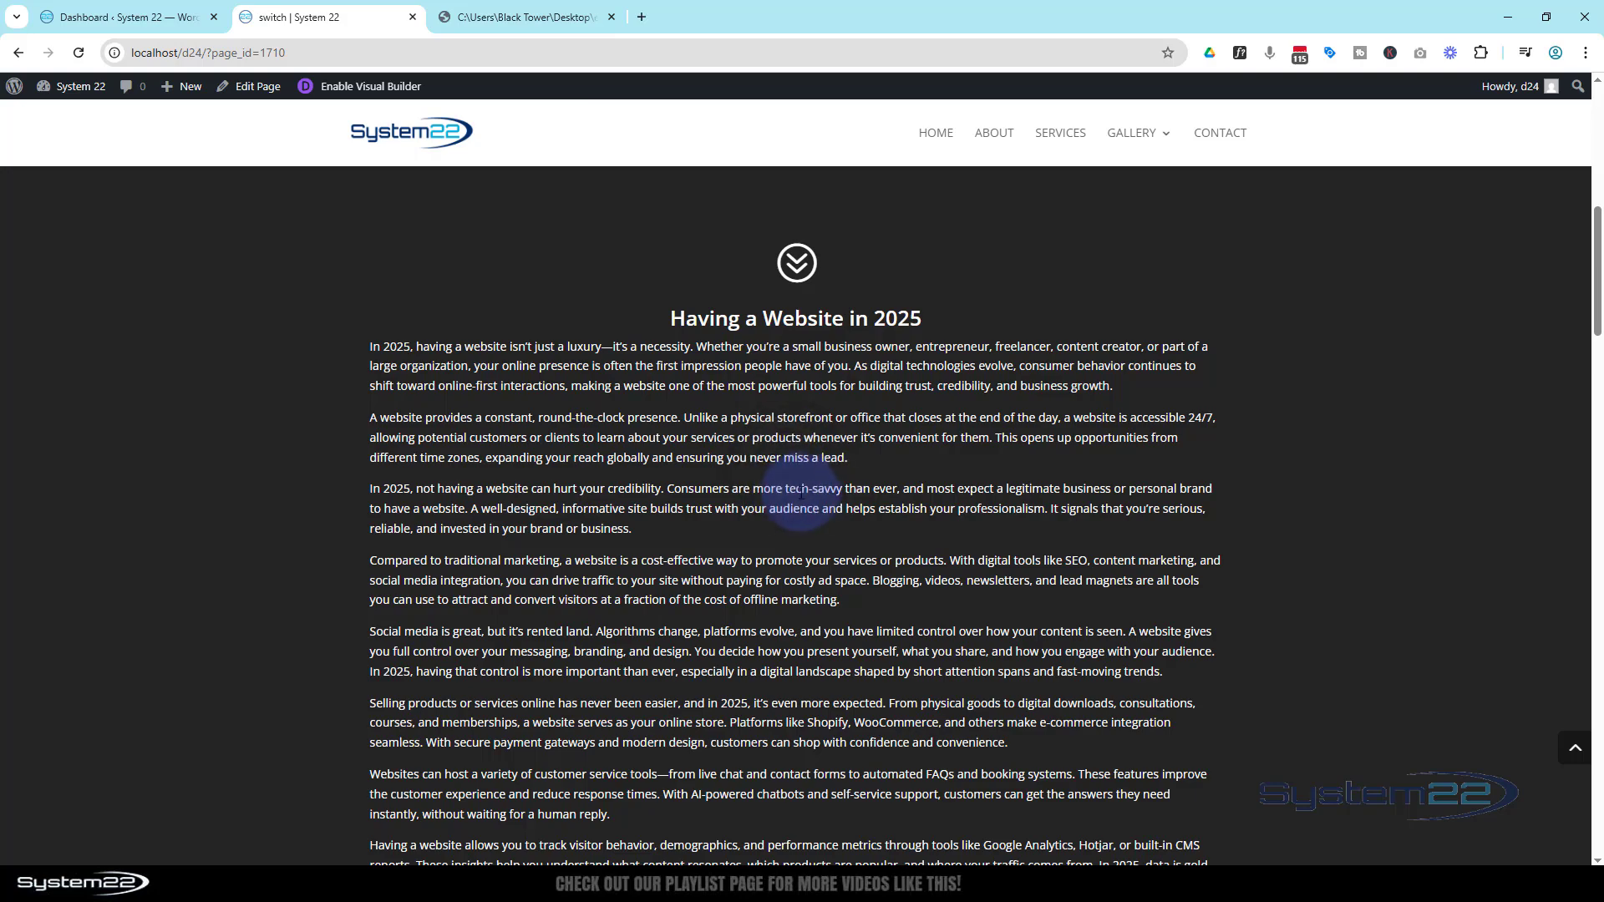
pyautogui.scroll(-8, 800, 493)
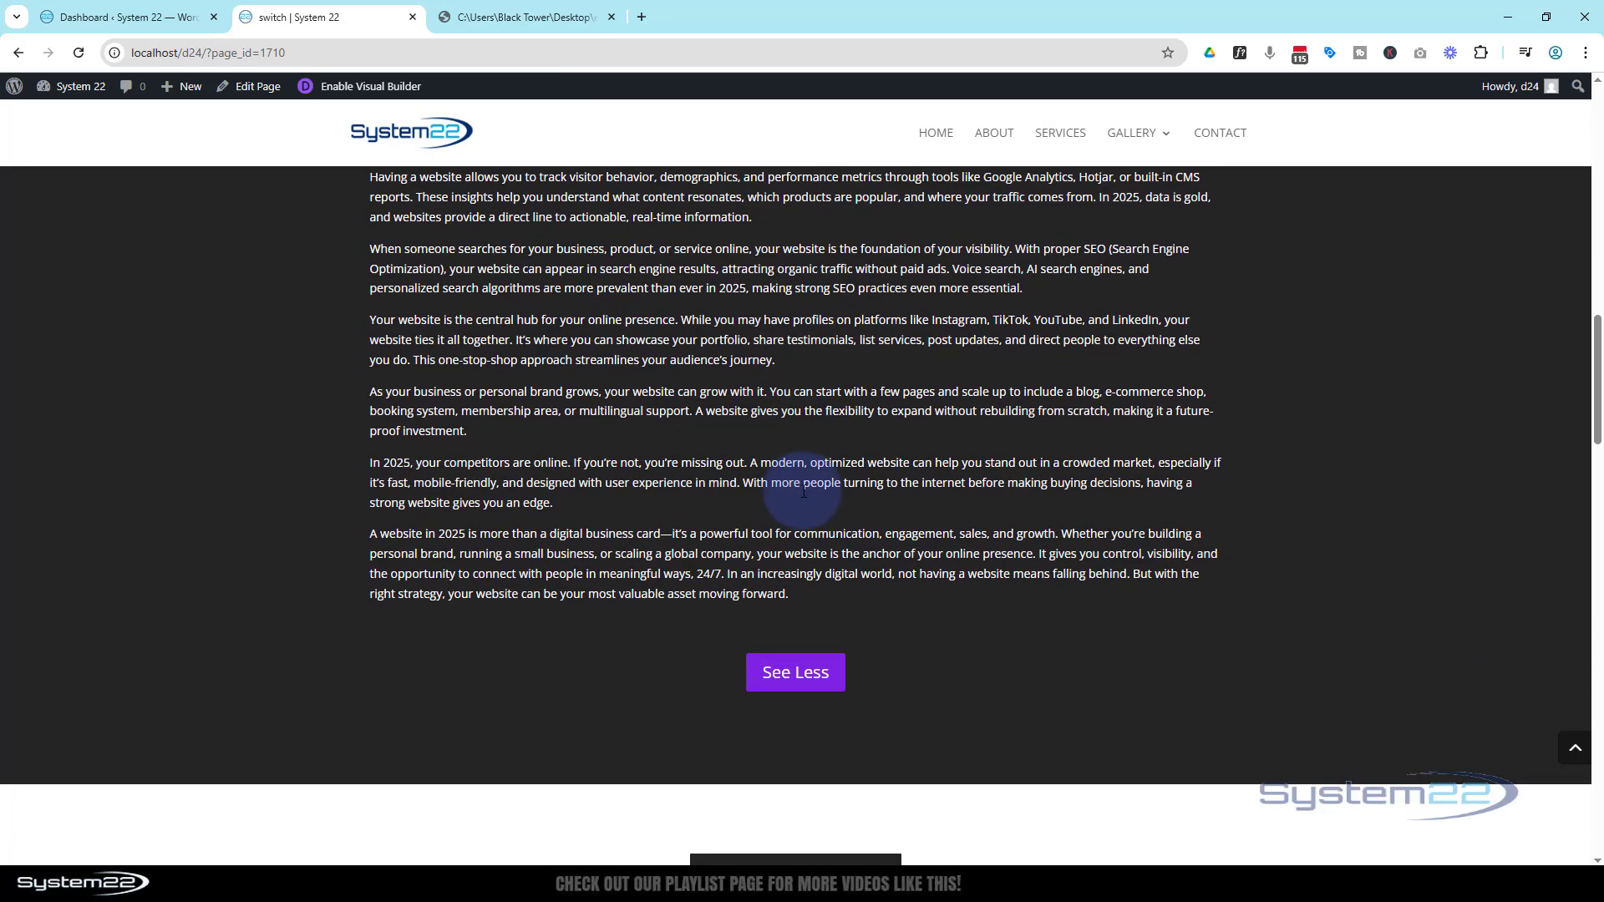
pyautogui.scroll(-1, 804, 493)
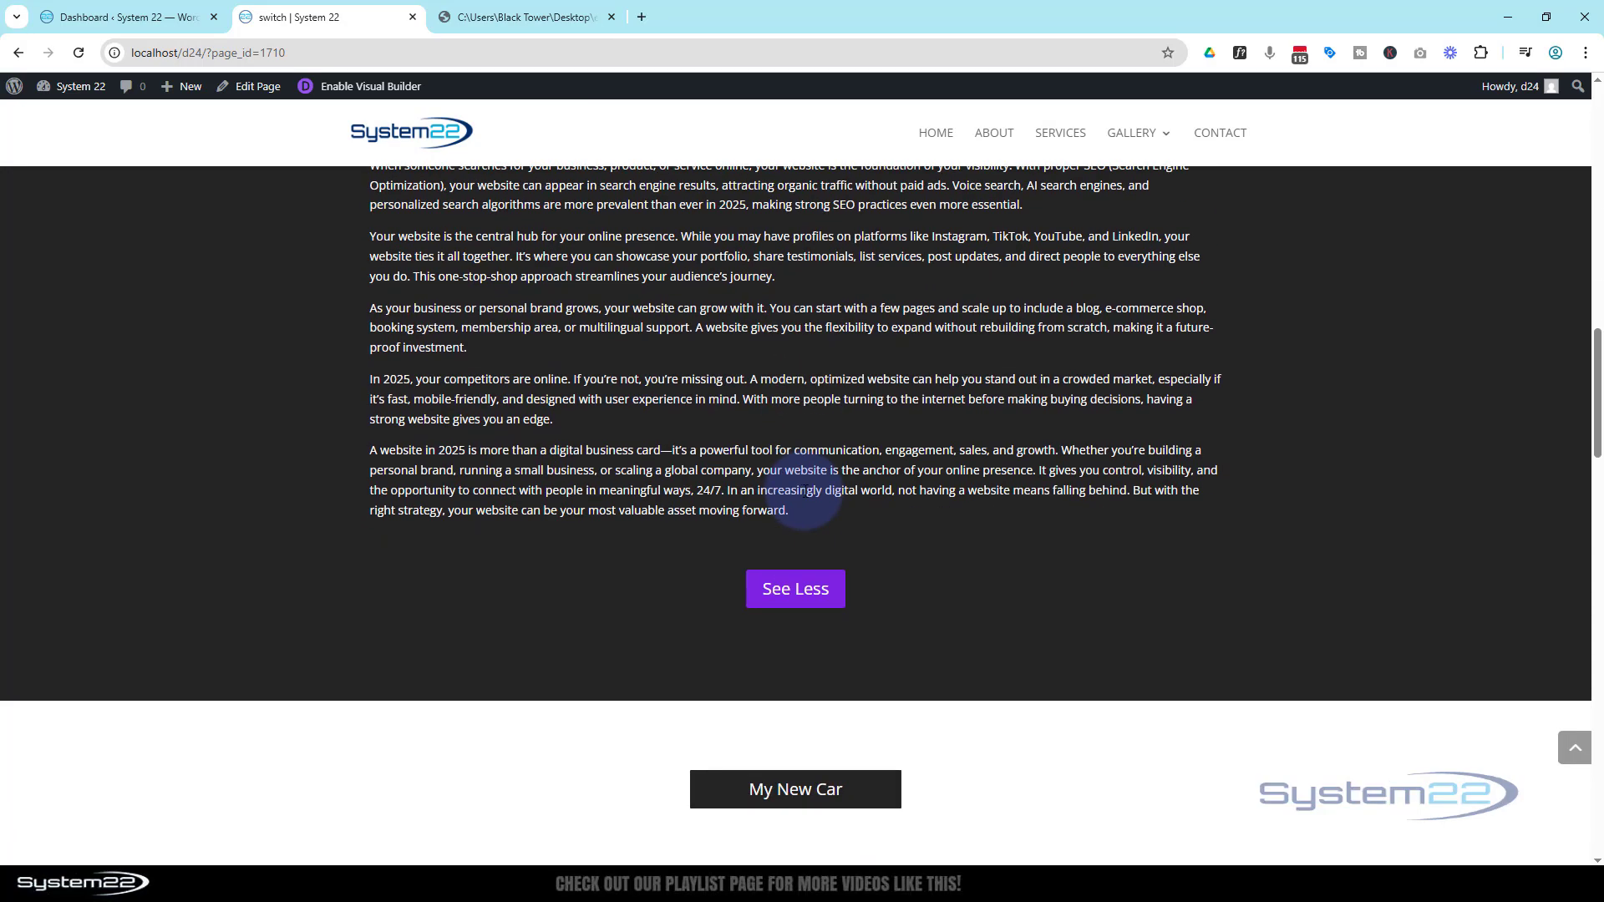
pyautogui.click(783, 595)
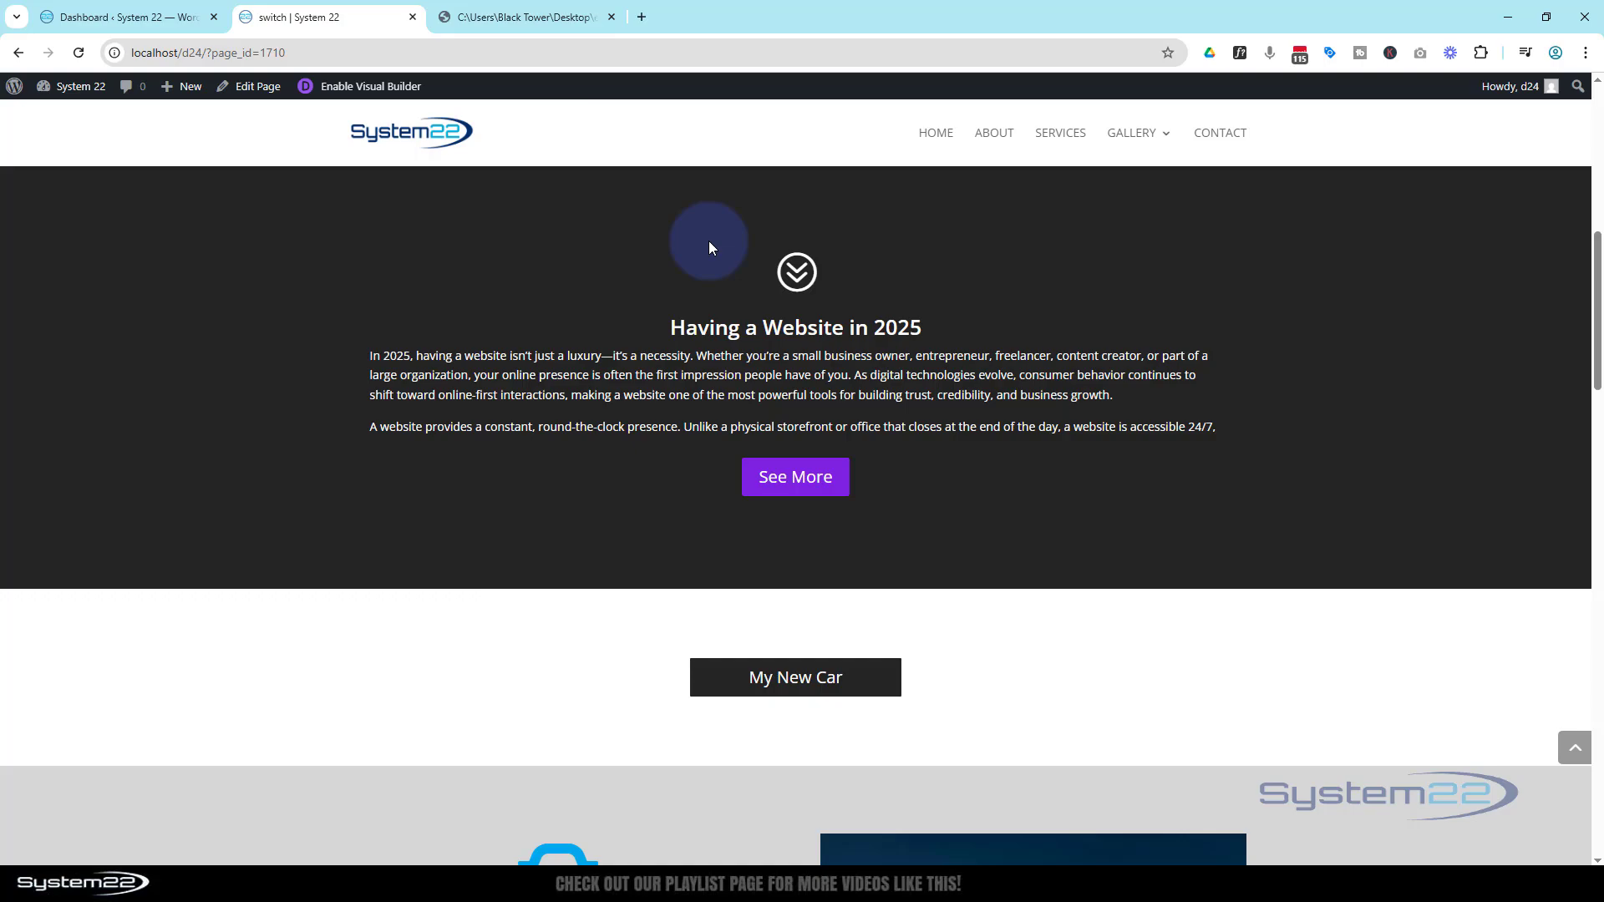
pyautogui.click(788, 491)
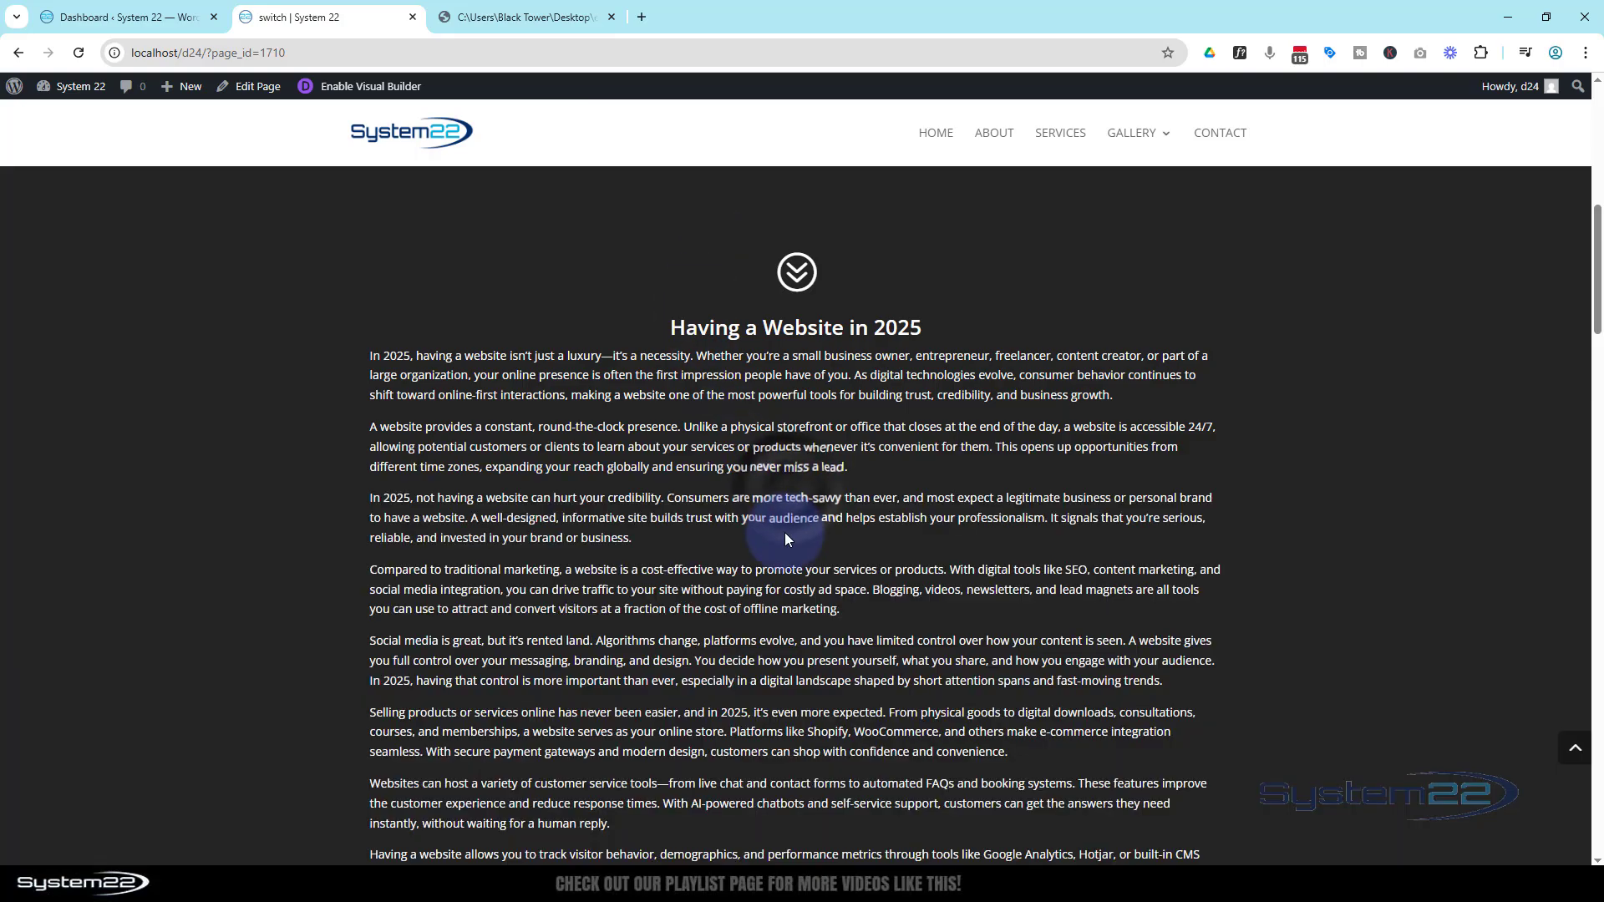
pyautogui.scroll(-8, 785, 552)
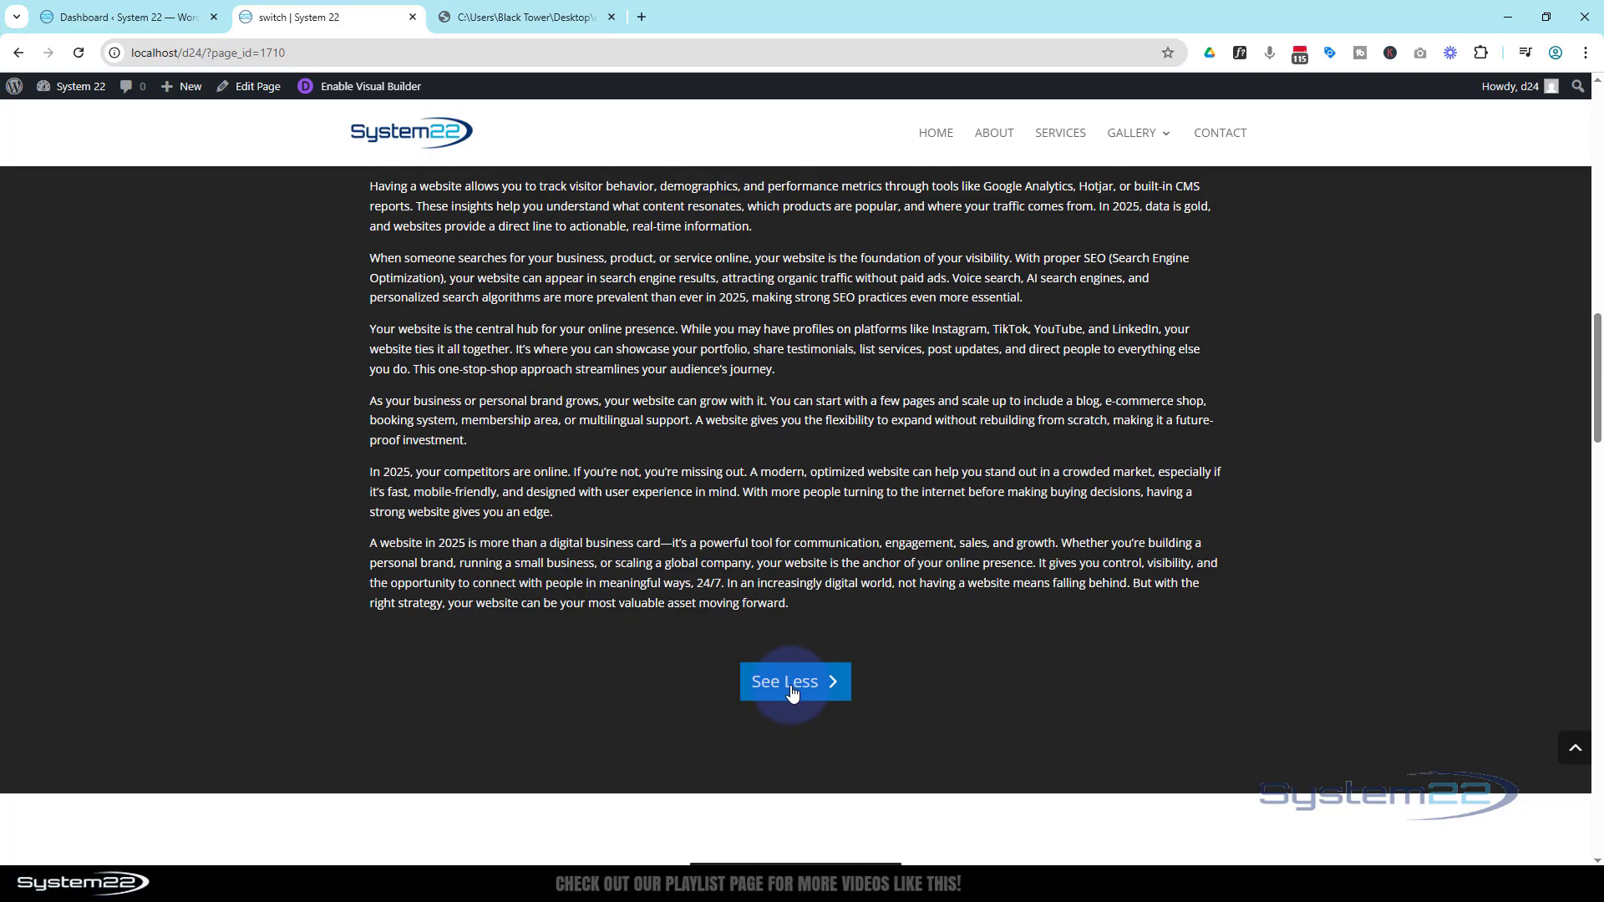
pyautogui.click(792, 692)
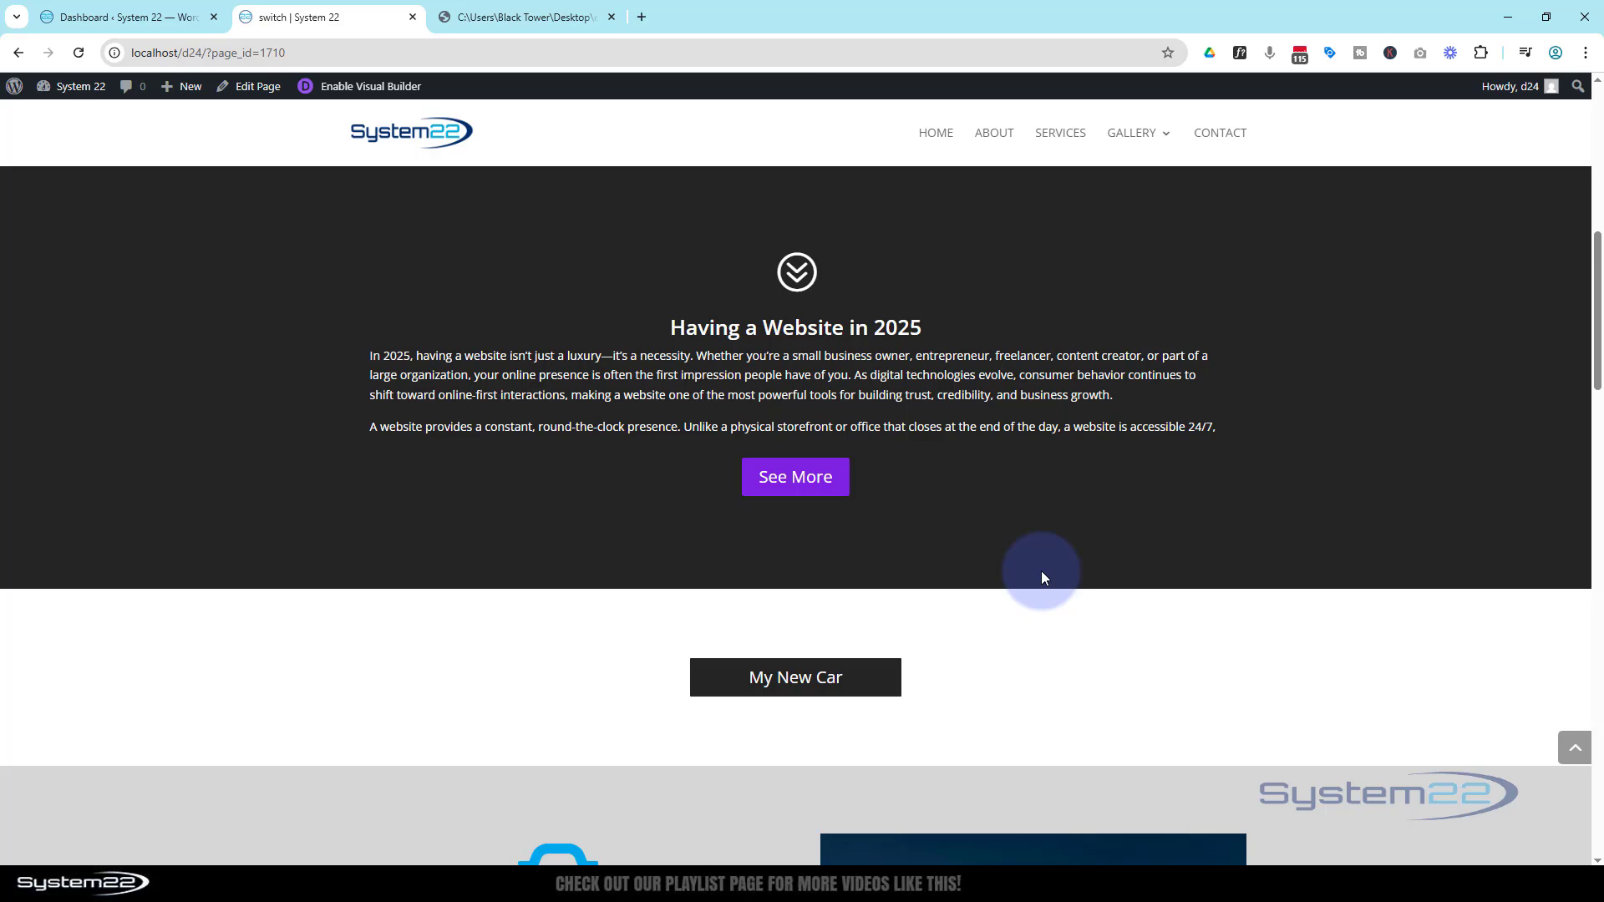
# Open the visual builder and insert a regular one-column section below the hero containing a Blurb module
pyautogui.click(402, 90)
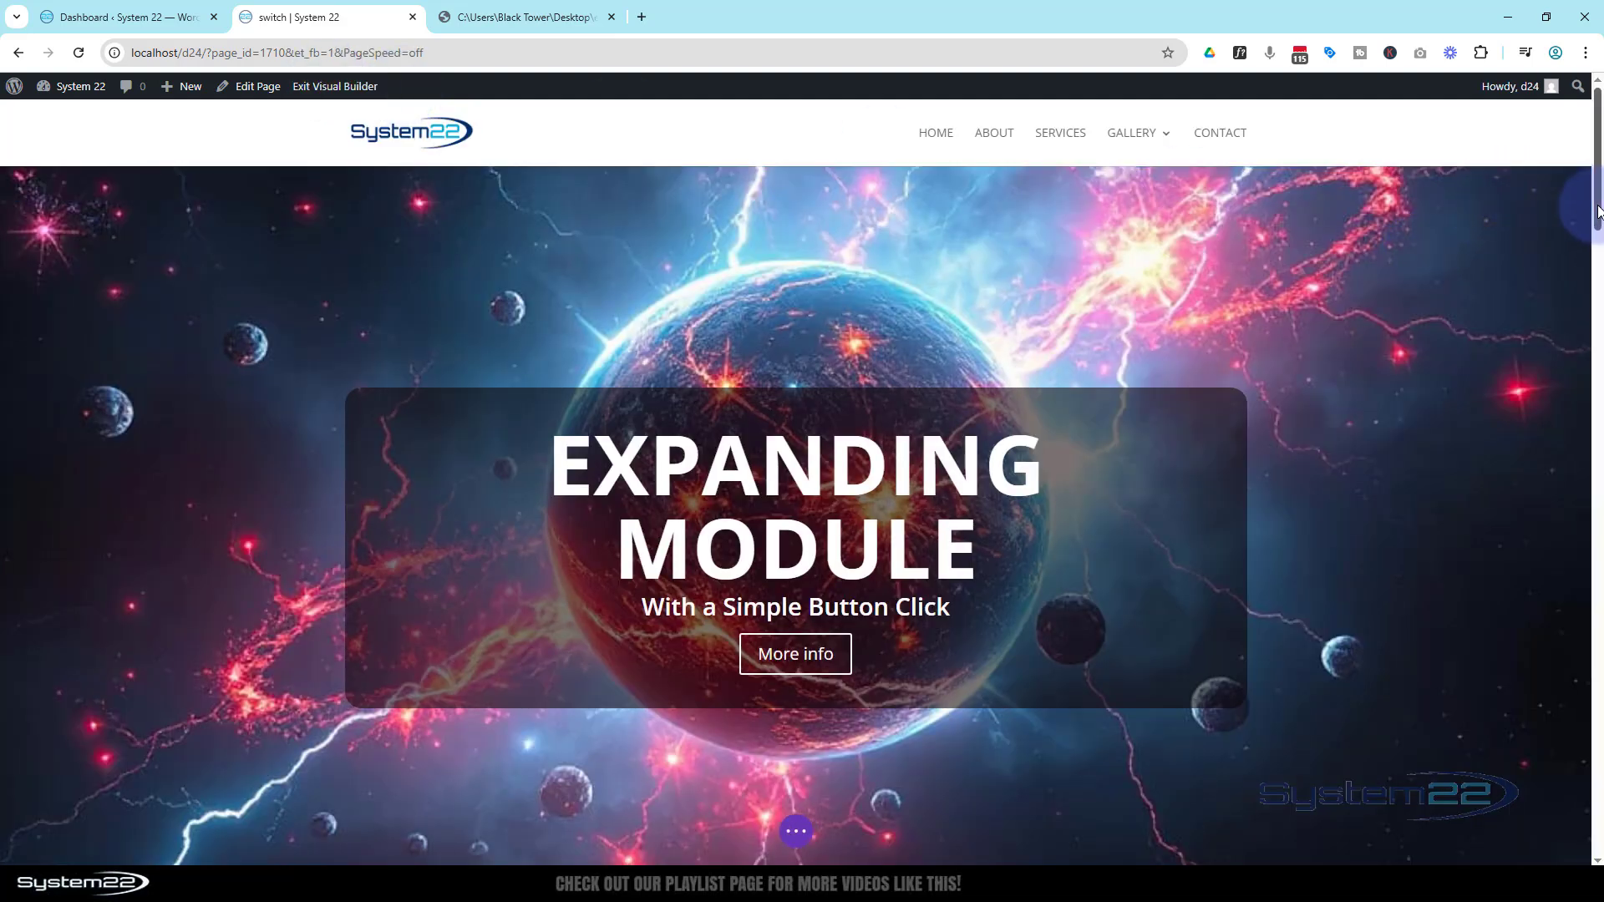
pyautogui.moveTo(1597, 211); pyautogui.dragTo(1594, 315)
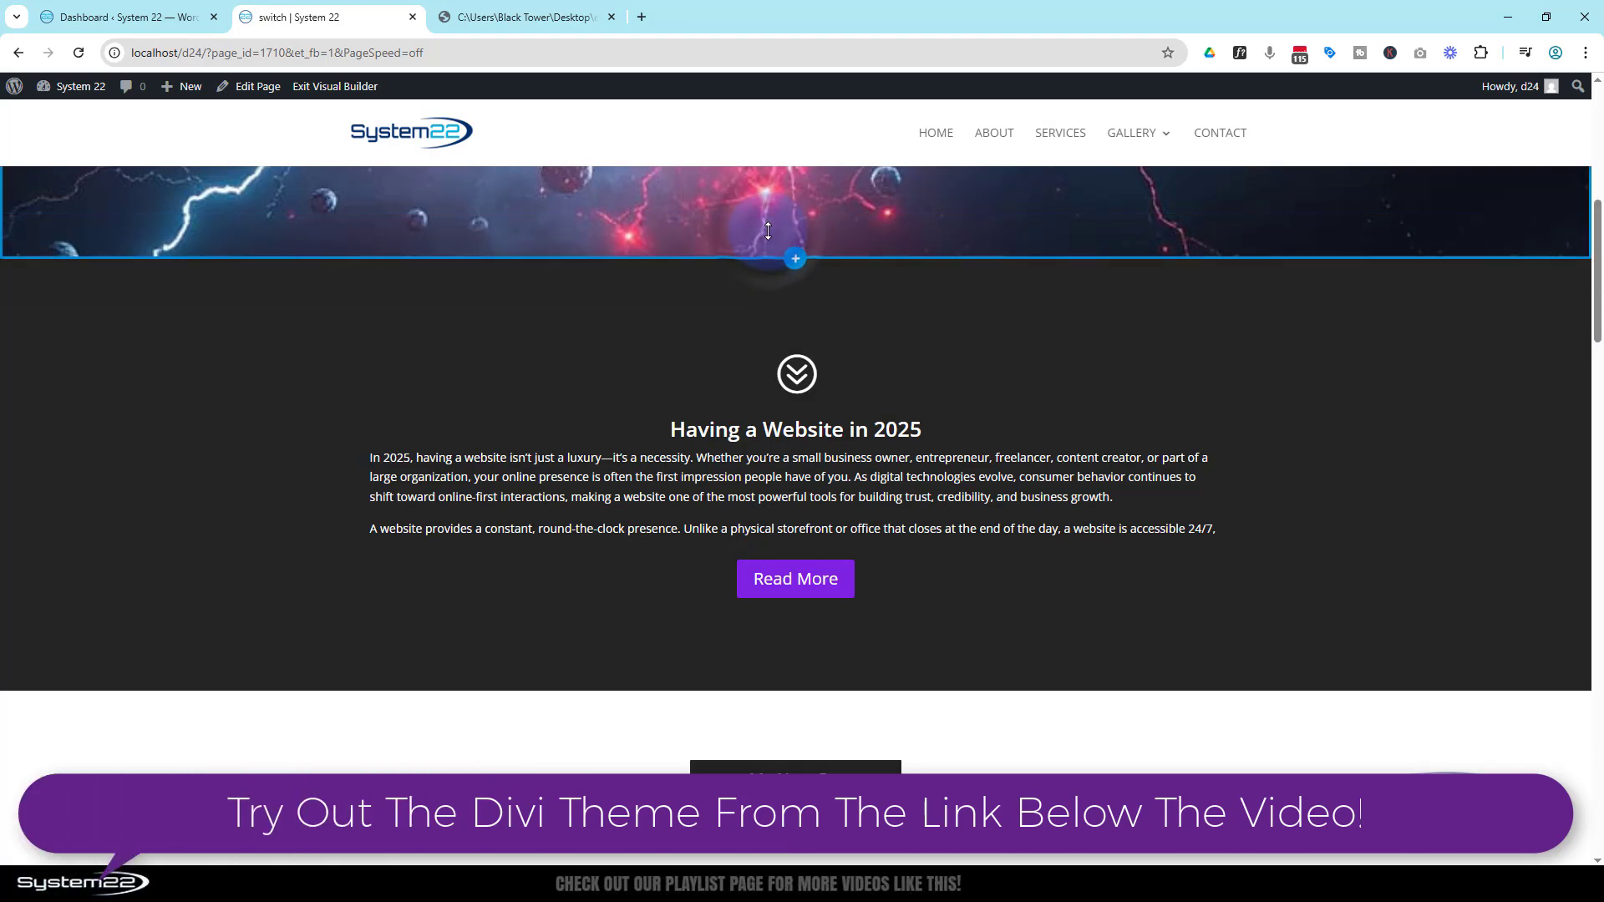
pyautogui.click(796, 259)
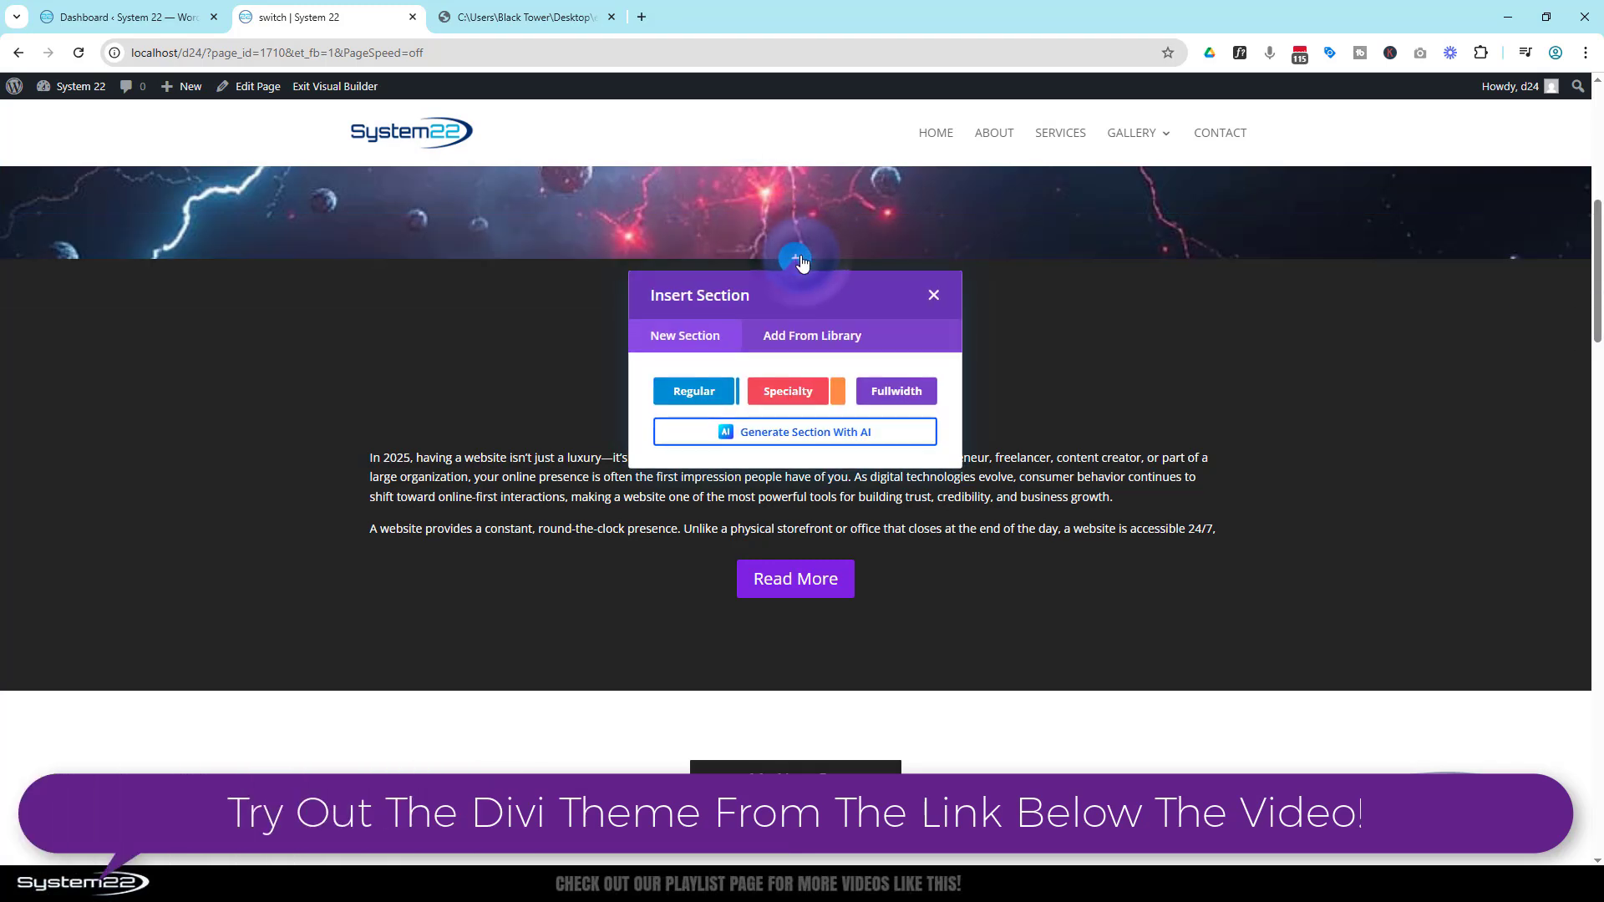
pyautogui.click(699, 396)
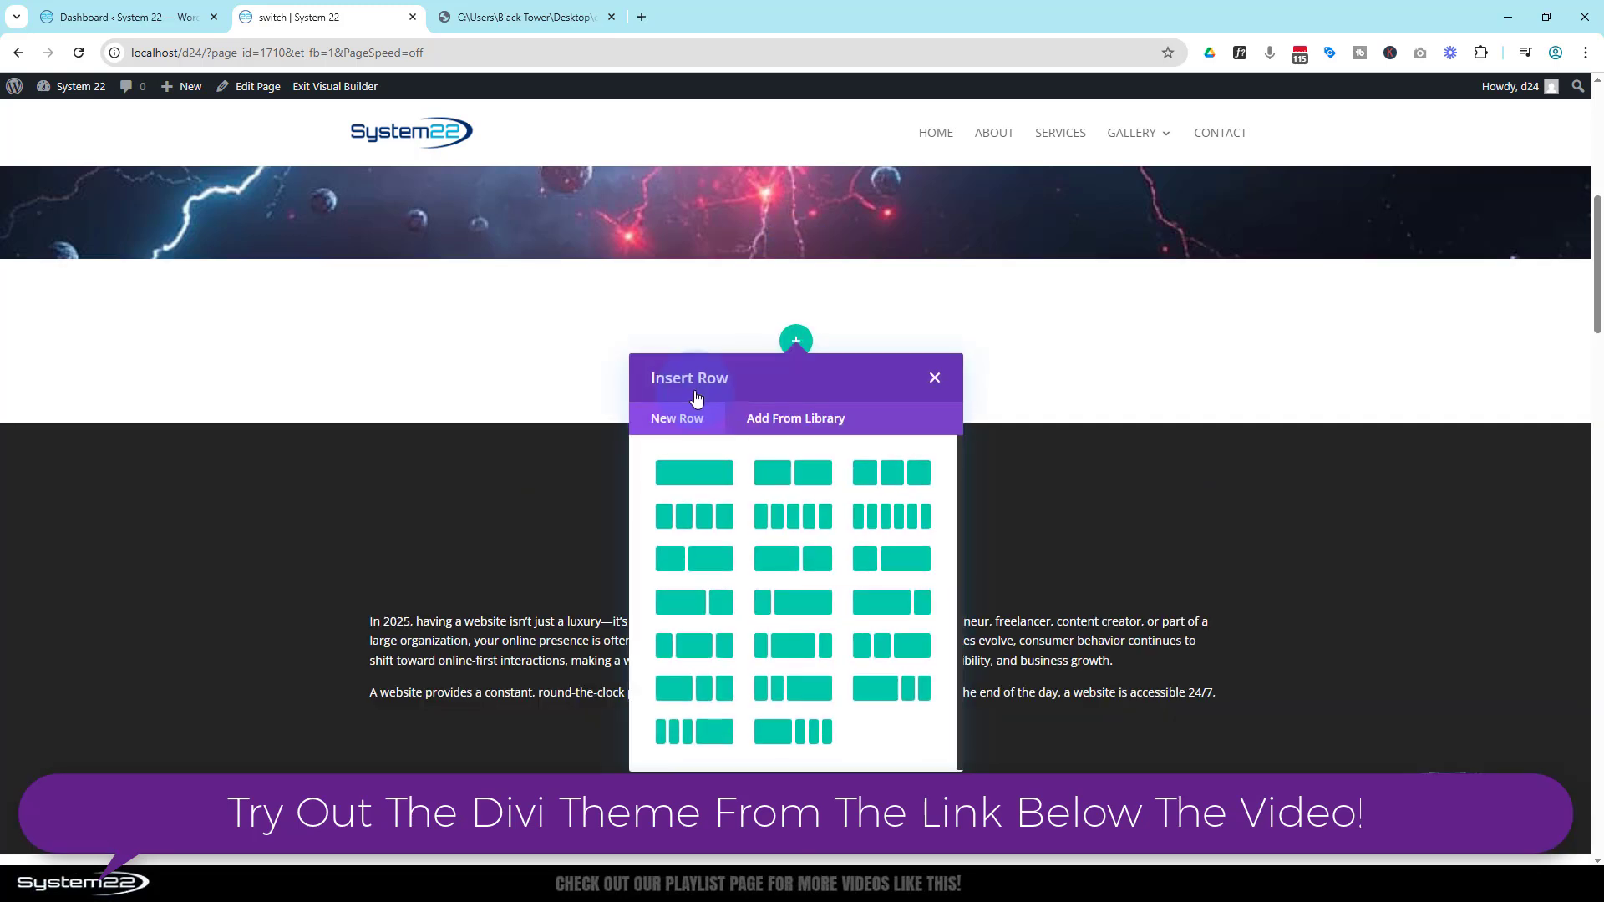
pyautogui.click(695, 473)
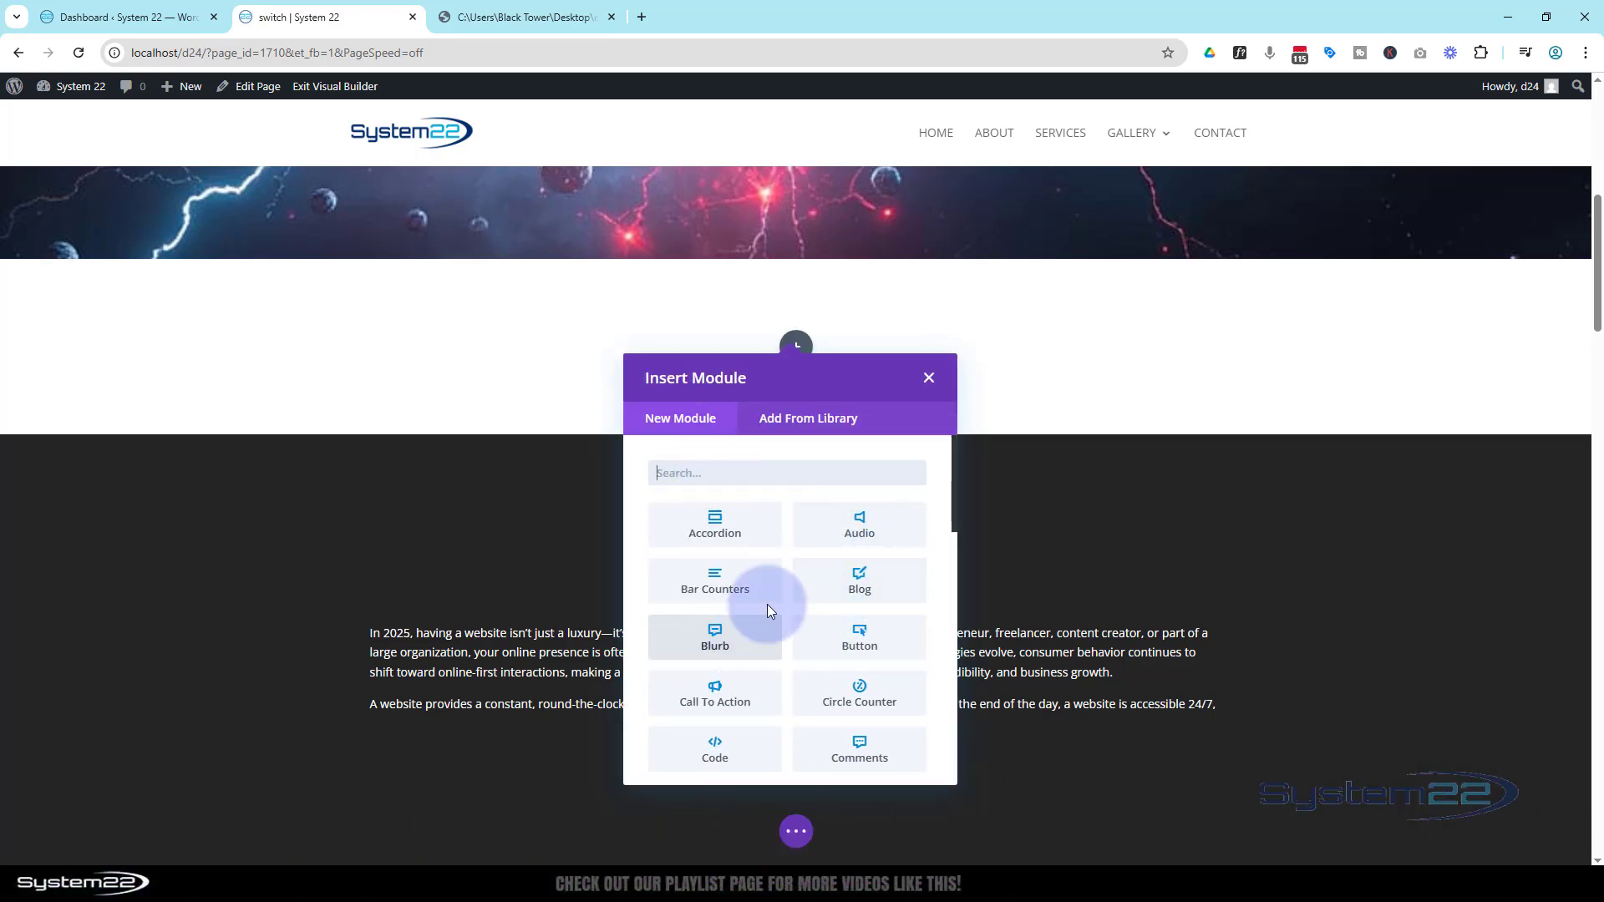
pyautogui.click(739, 649)
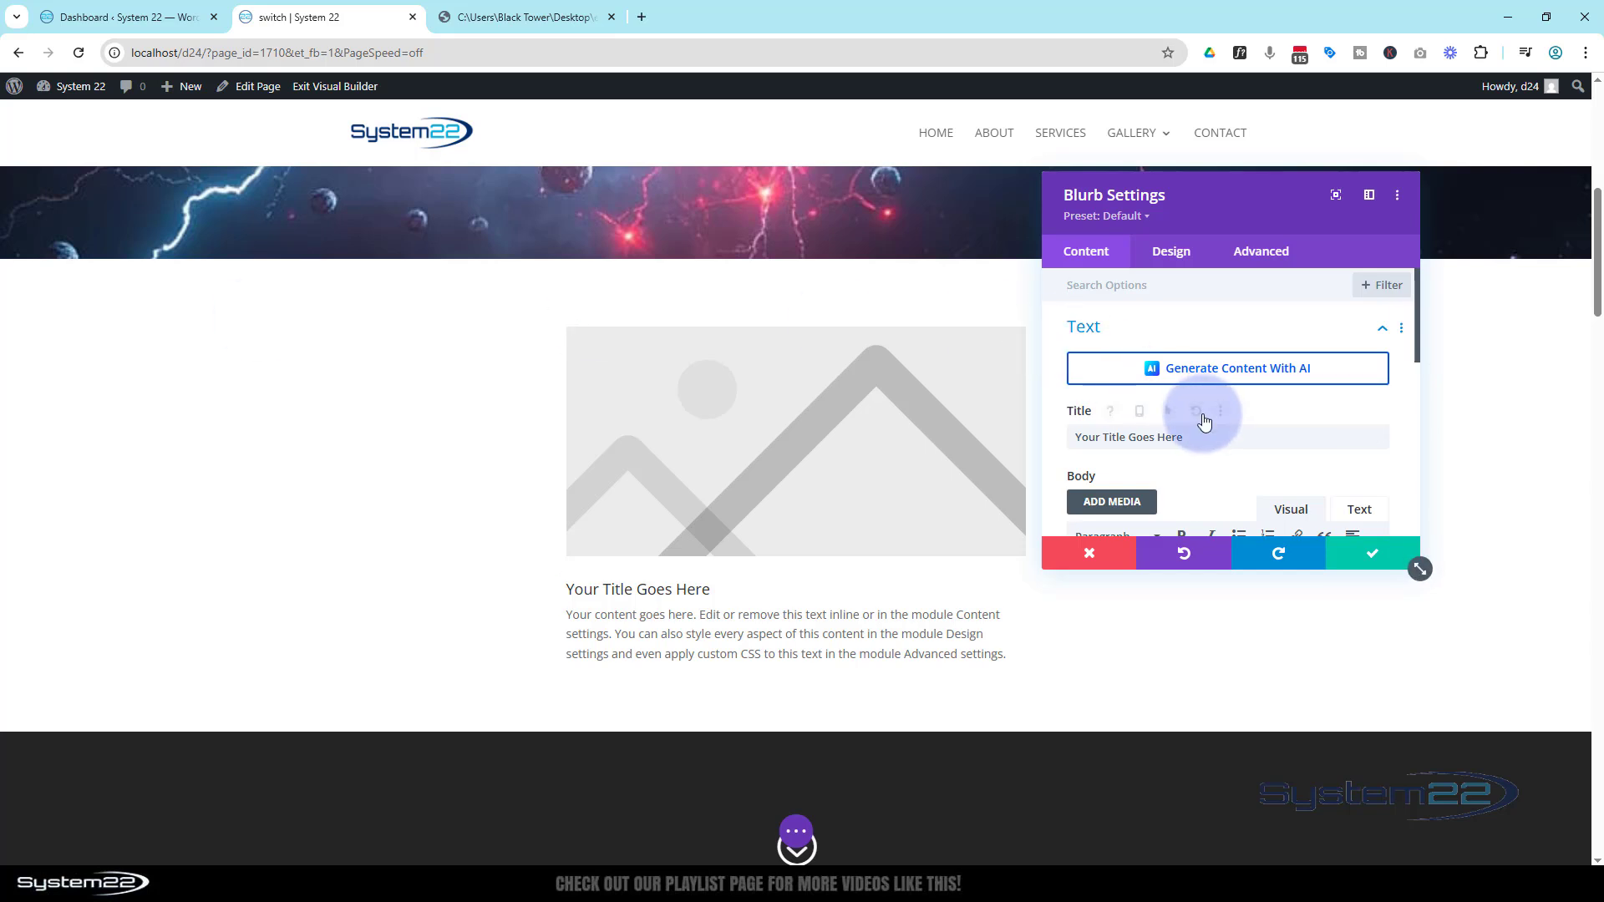
# Replace the blurb's placeholder body with the pasted article text
pyautogui.scroll(-5, 1204, 418)
pyautogui.scroll(2, 1208, 403)
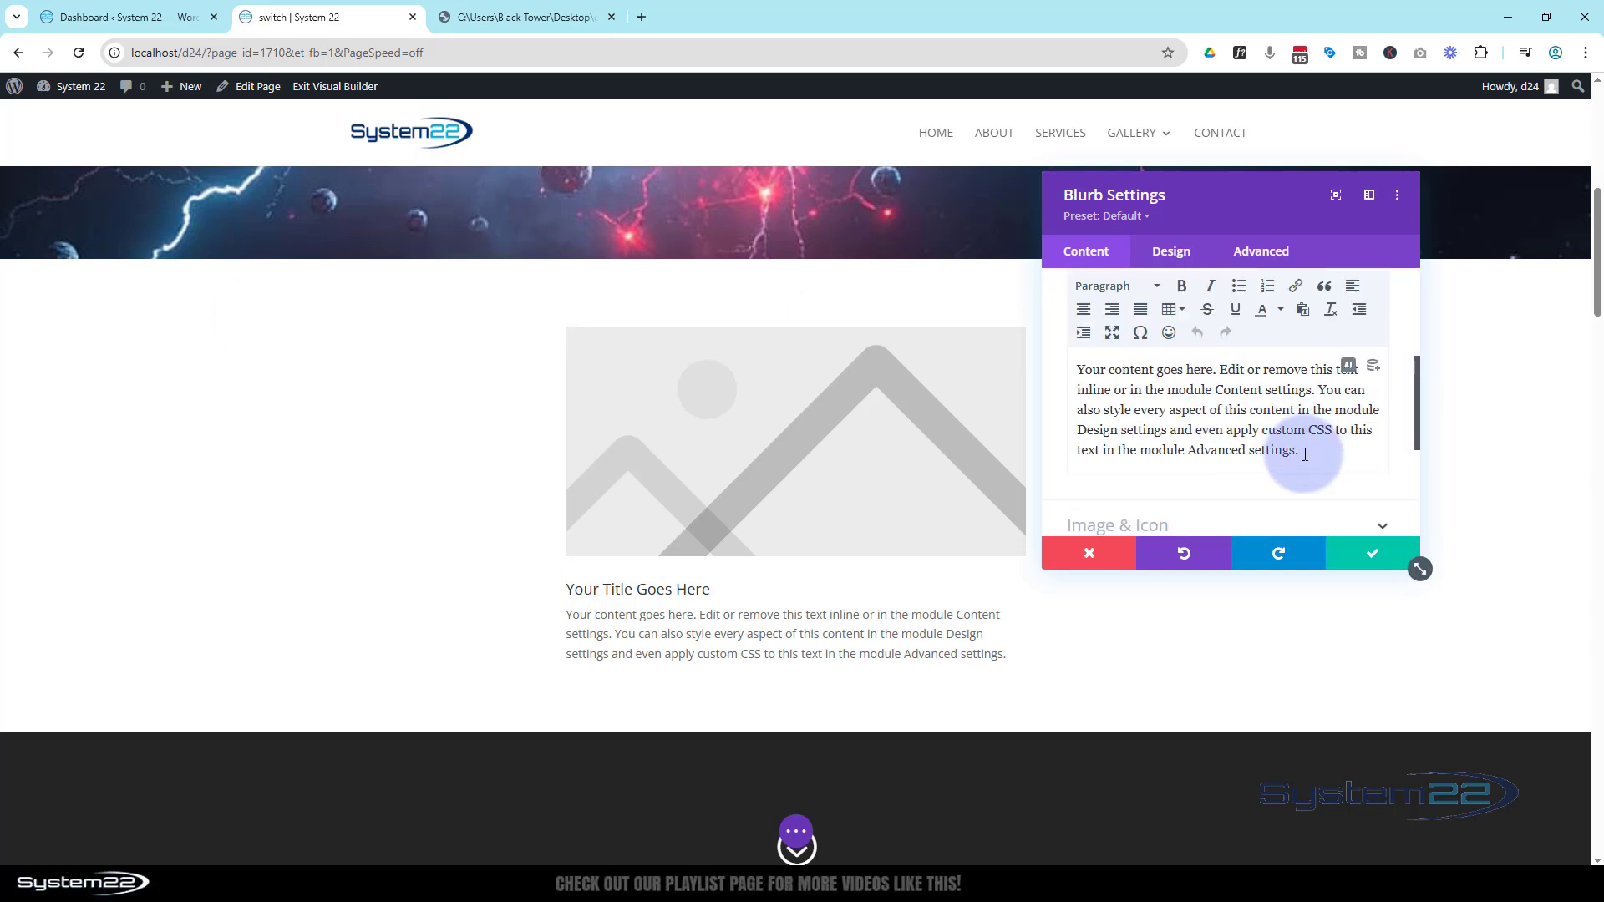
pyautogui.moveTo(1305, 455); pyautogui.dragTo(1075, 360)
pyautogui.hotkey('ctrl', 'v')
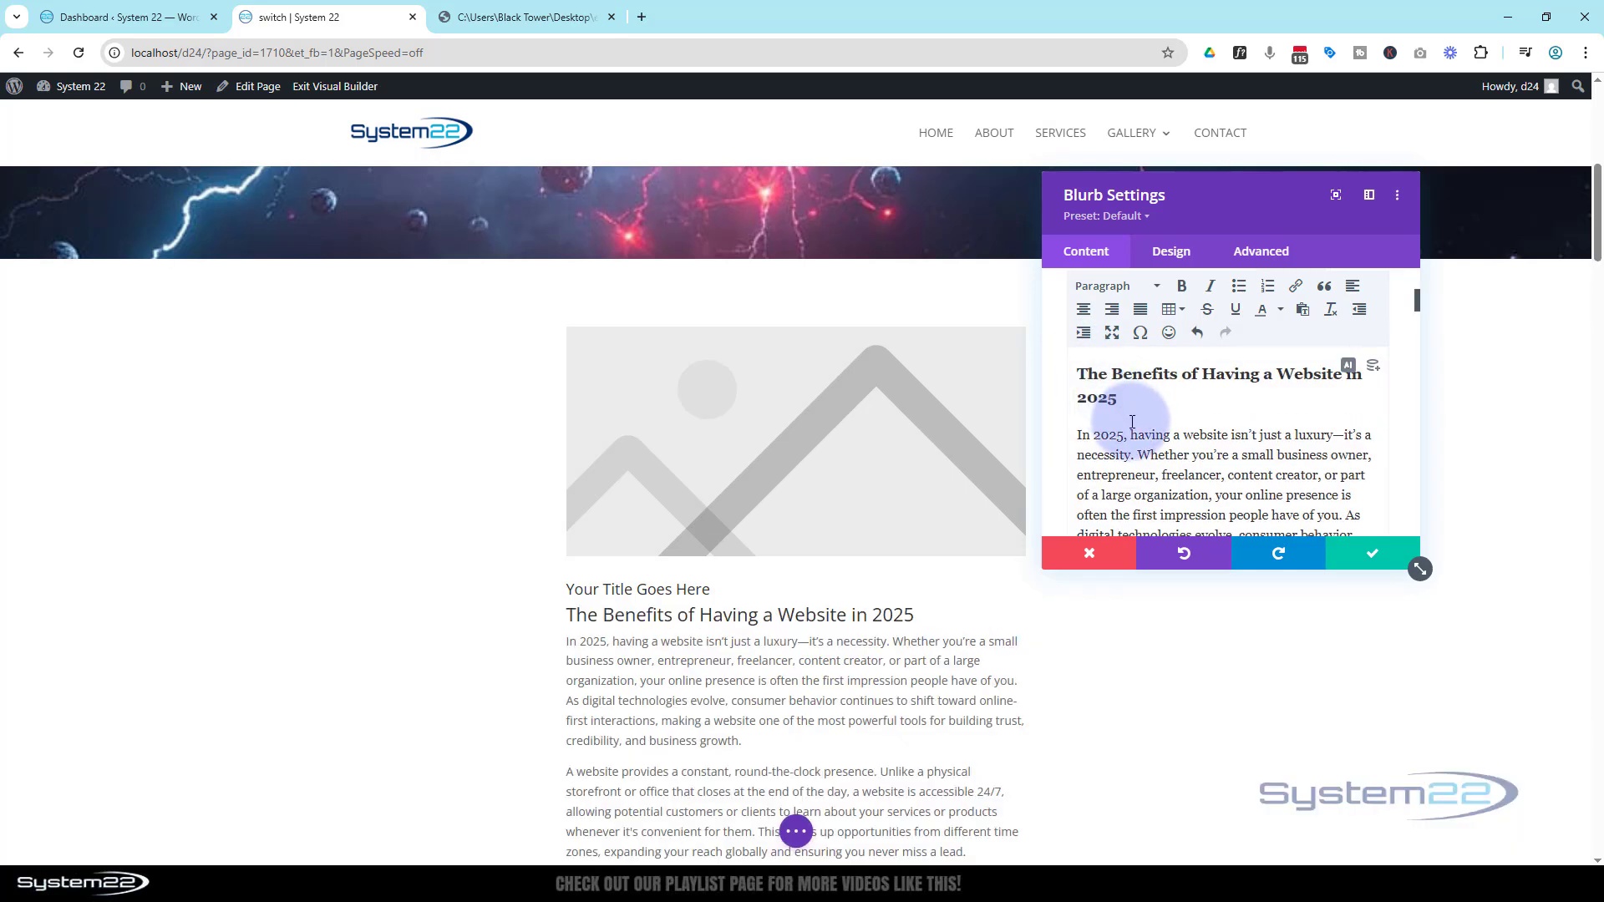
# Delete the pasted heading from the body and paste "Having a Website in 2025" as the blurb title
pyautogui.moveTo(1126, 404); pyautogui.dragTo(1076, 380)
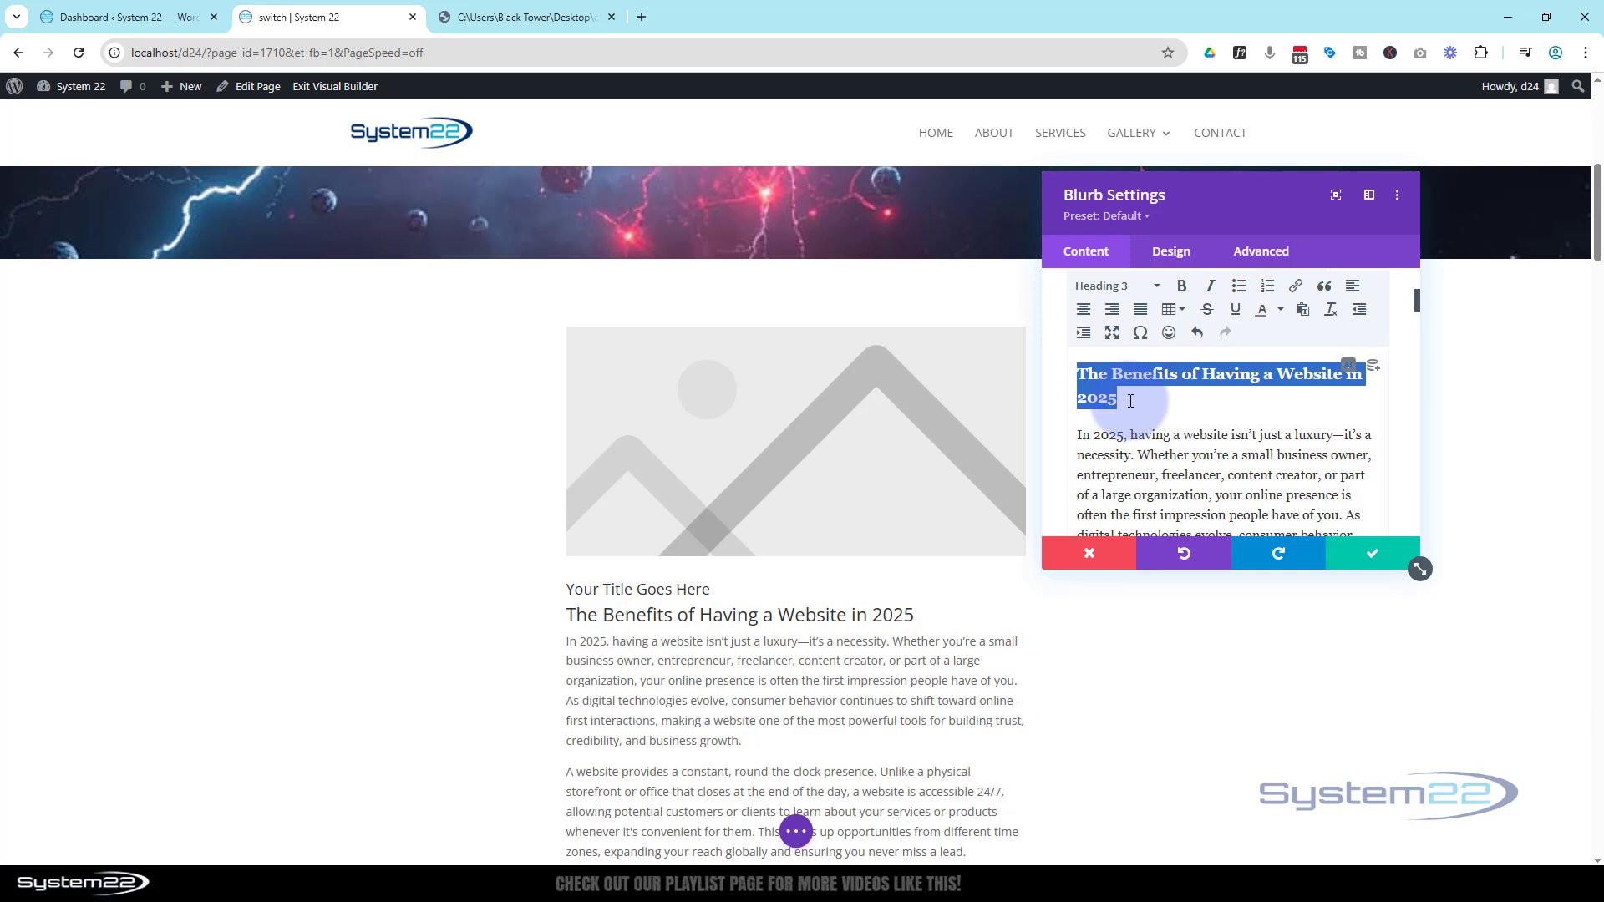
pyautogui.press('BackSpace')
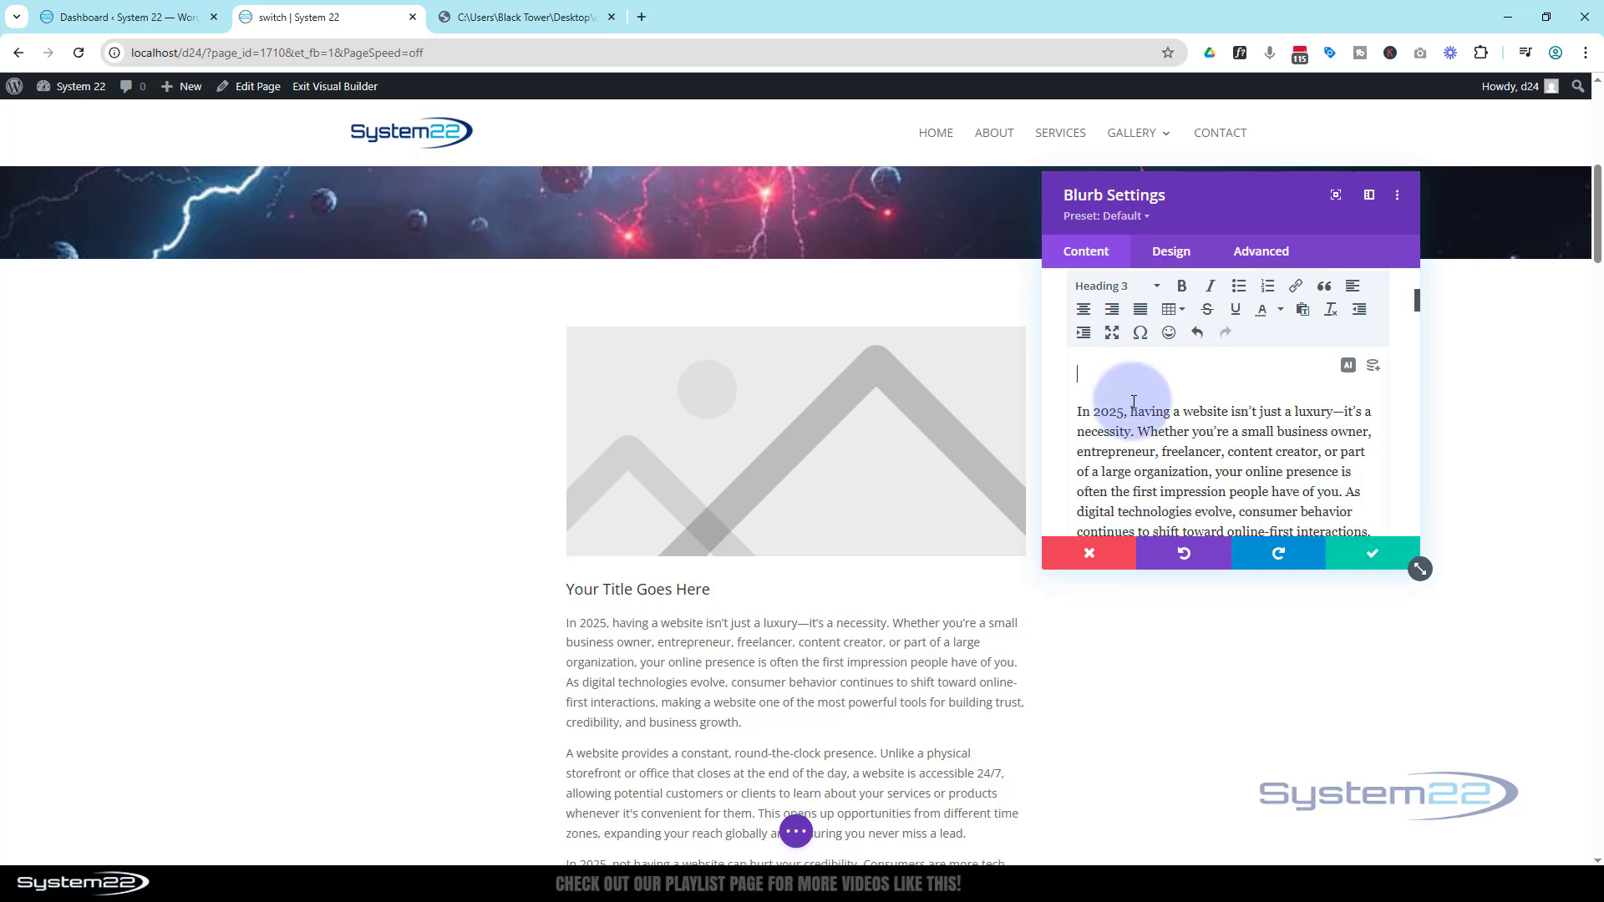
pyautogui.press('Delete')
pyautogui.scroll(3, 1134, 410)
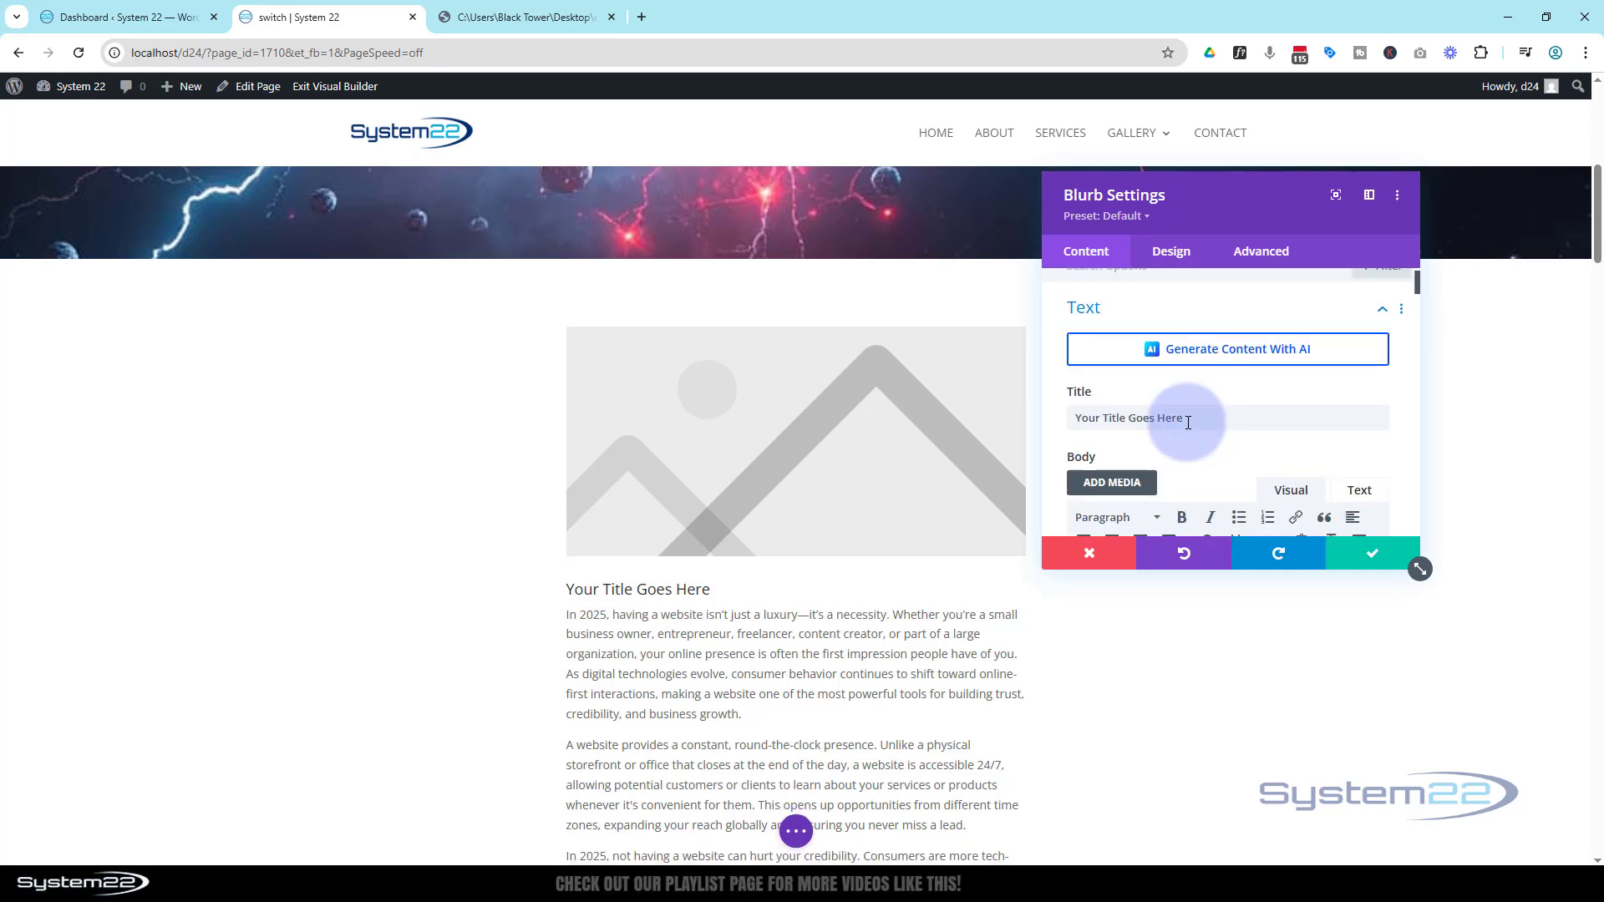
pyautogui.moveTo(1187, 437); pyautogui.dragTo(1041, 433)
pyautogui.write('The Benefits of Having a Website in 2025')
pyautogui.press('BackSpace')
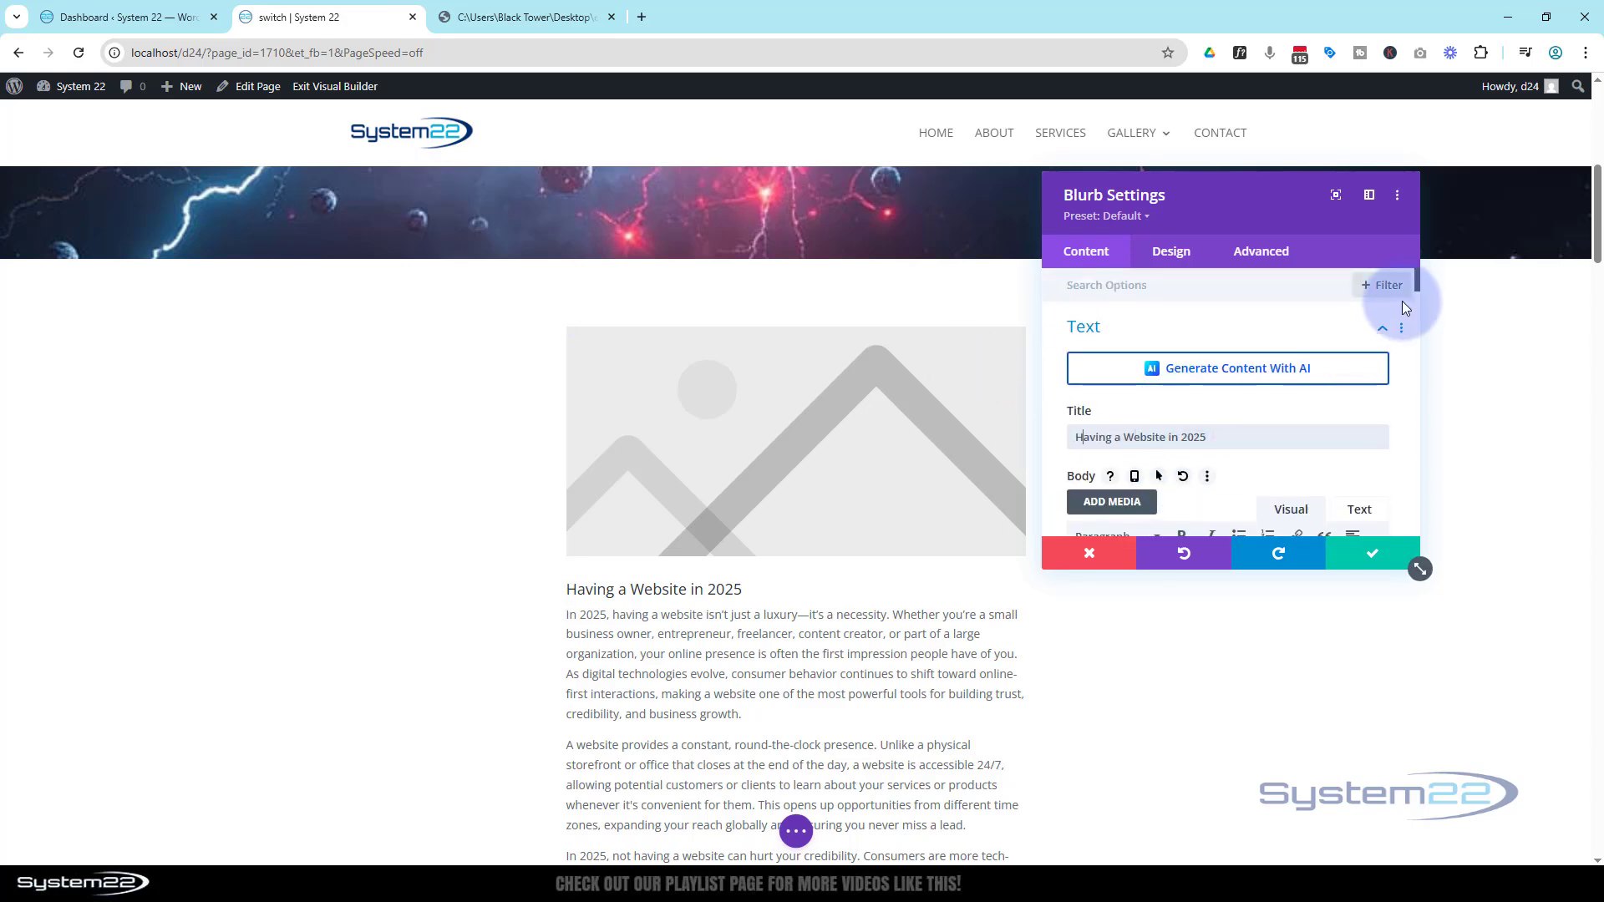
# Switch the blurb to use an icon and pick the circled double-chevron-down icon
pyautogui.moveTo(1418, 284); pyautogui.dragTo(1397, 508)
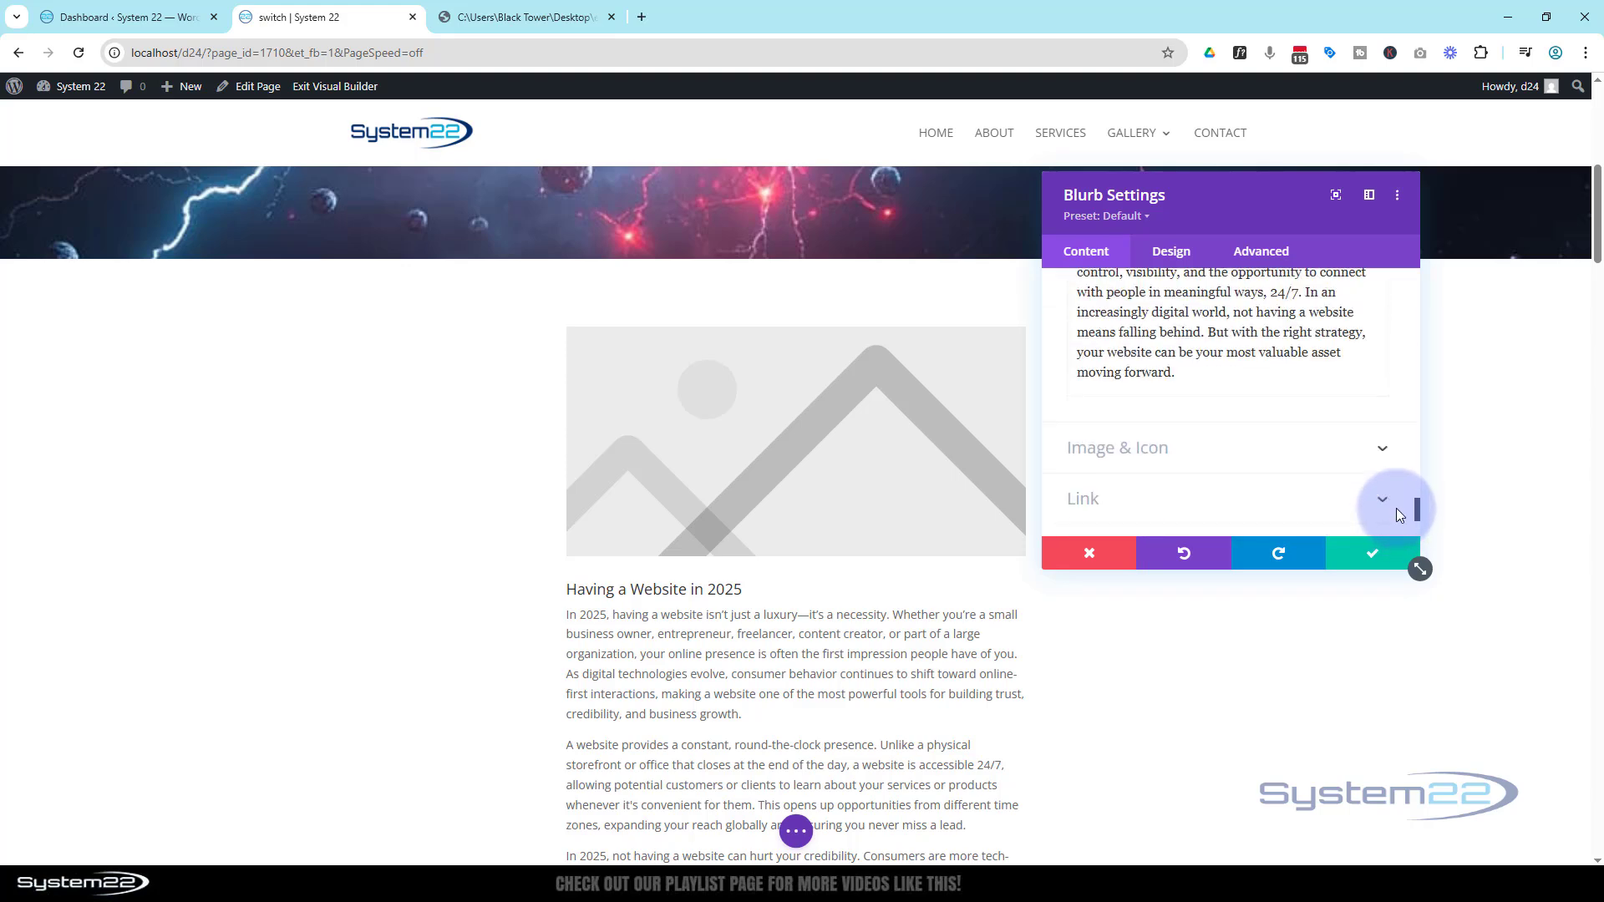
pyautogui.click(1113, 455)
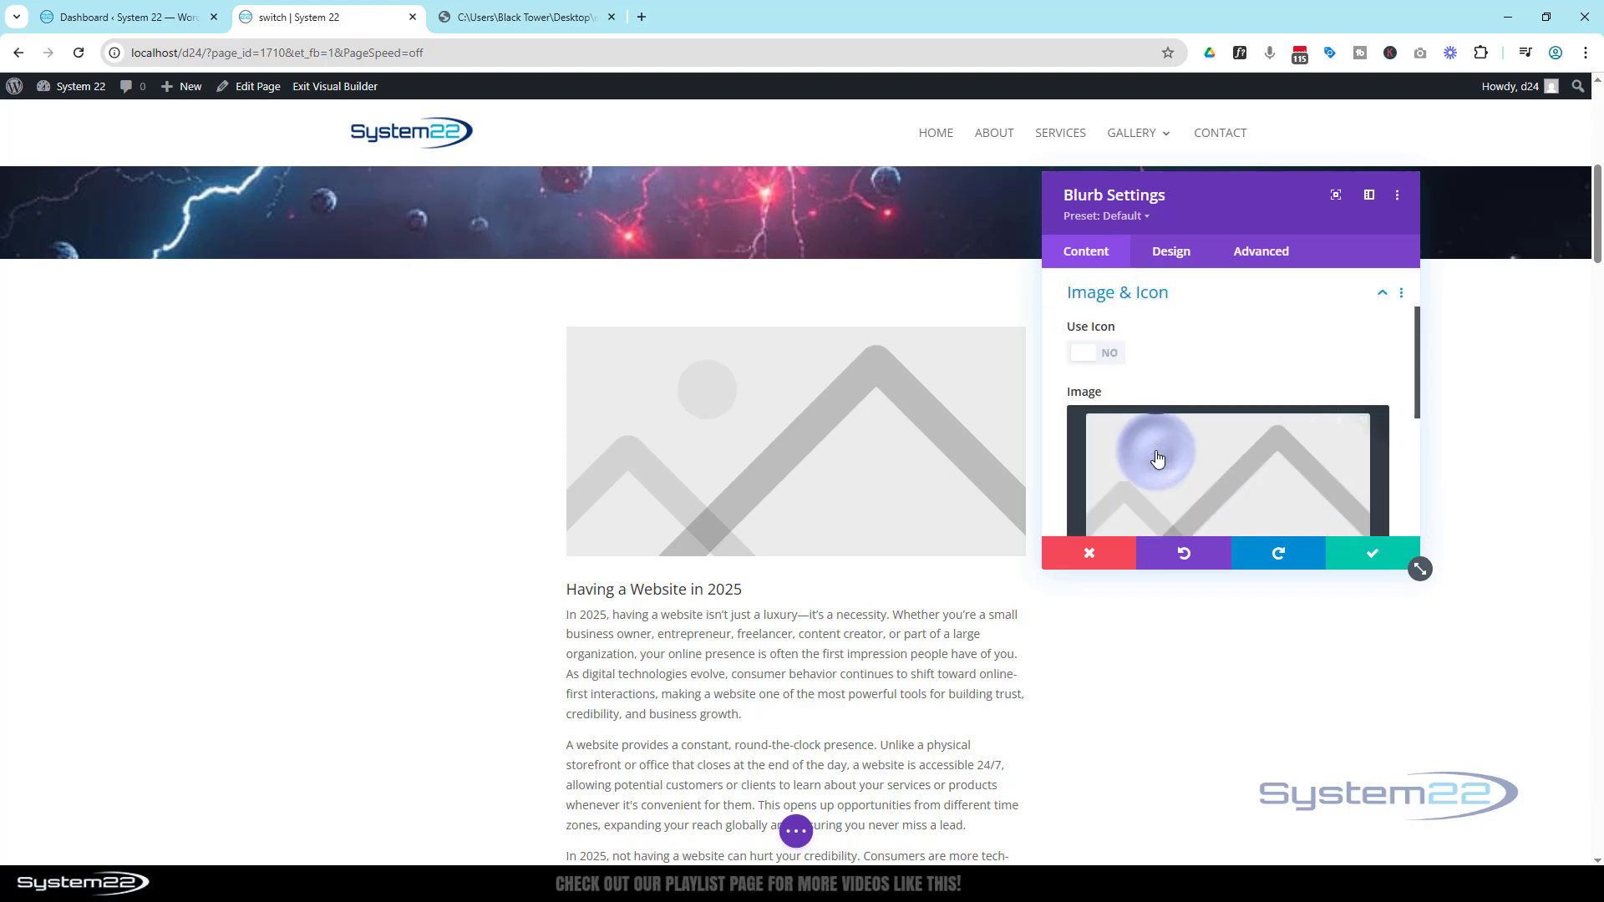
pyautogui.click(1110, 358)
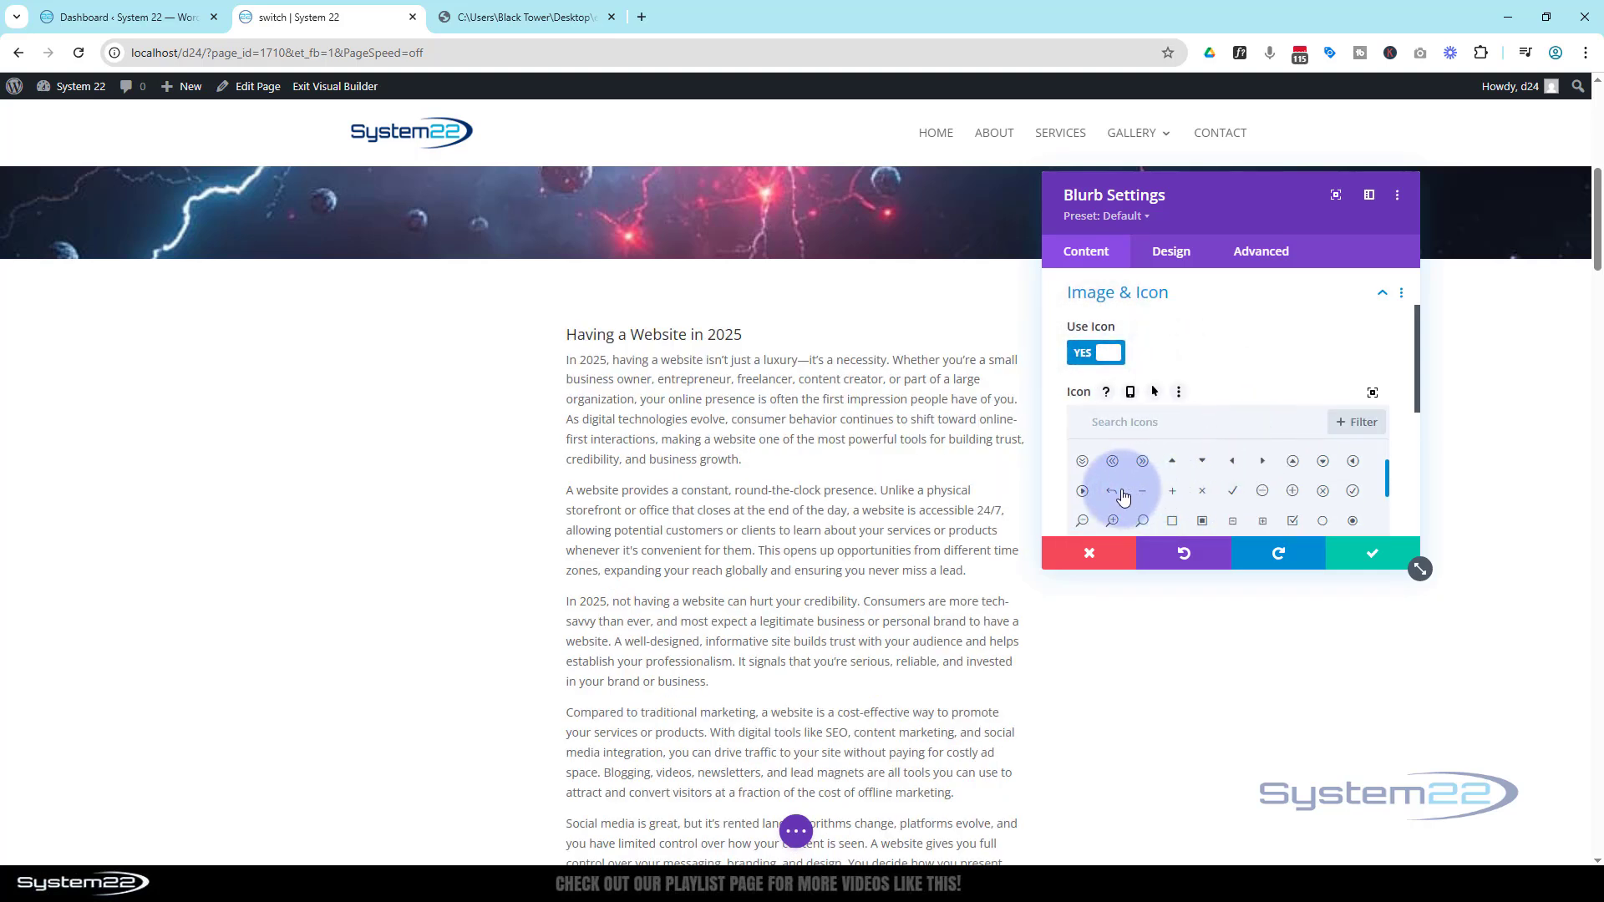
pyautogui.click(1084, 463)
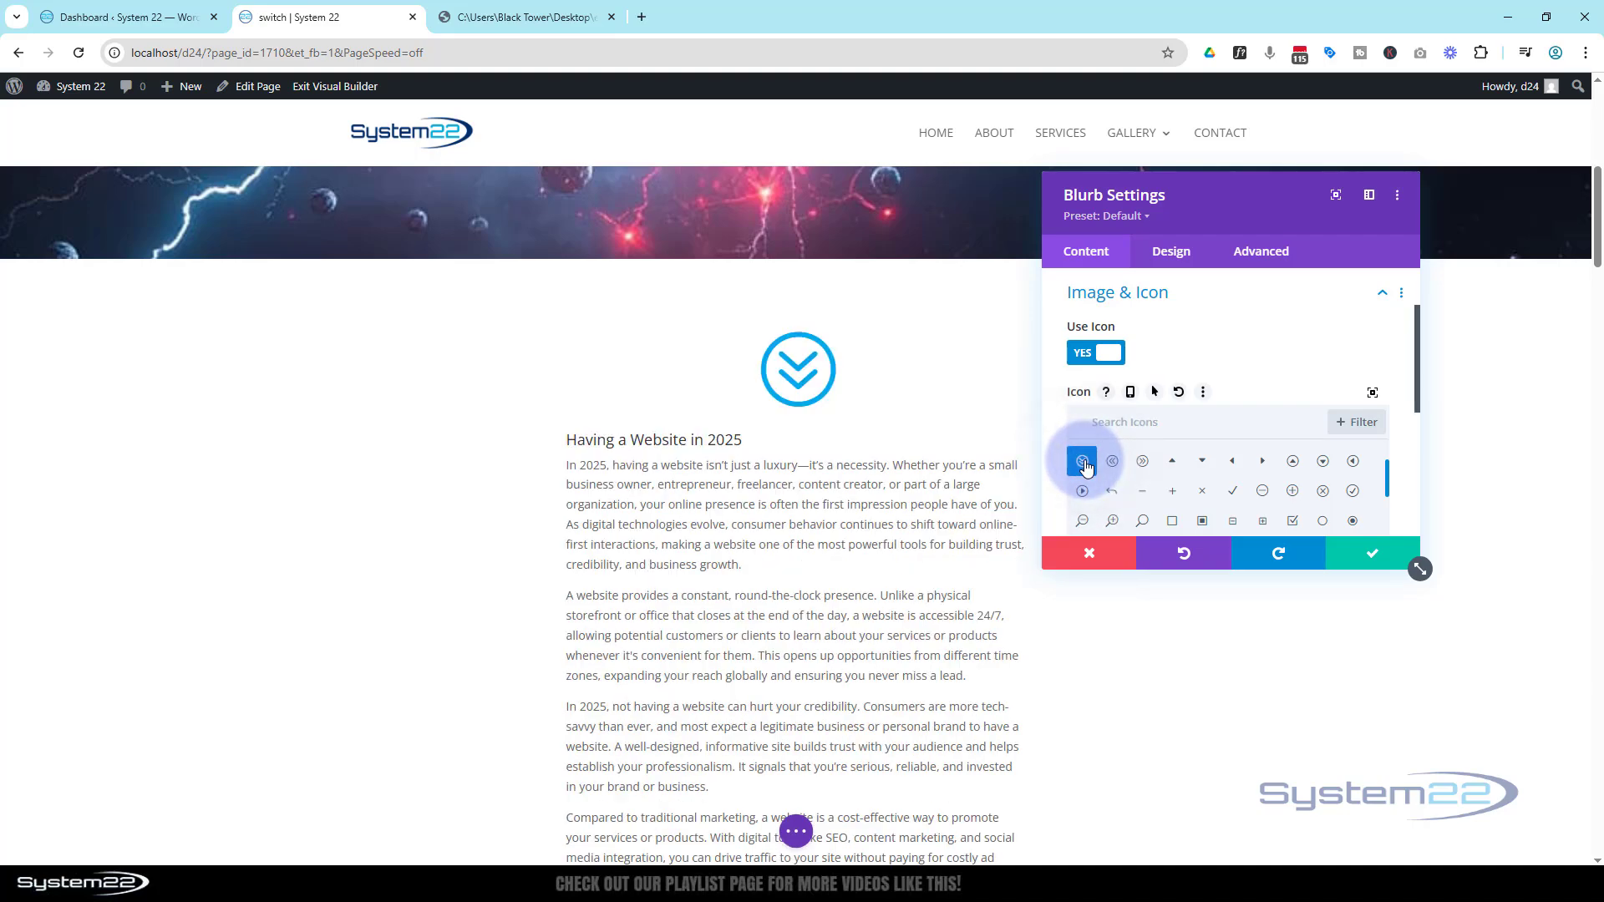
# Set the blurb's content width to 100% in the Sizing design settings
pyautogui.scroll(-5, 390, 452)
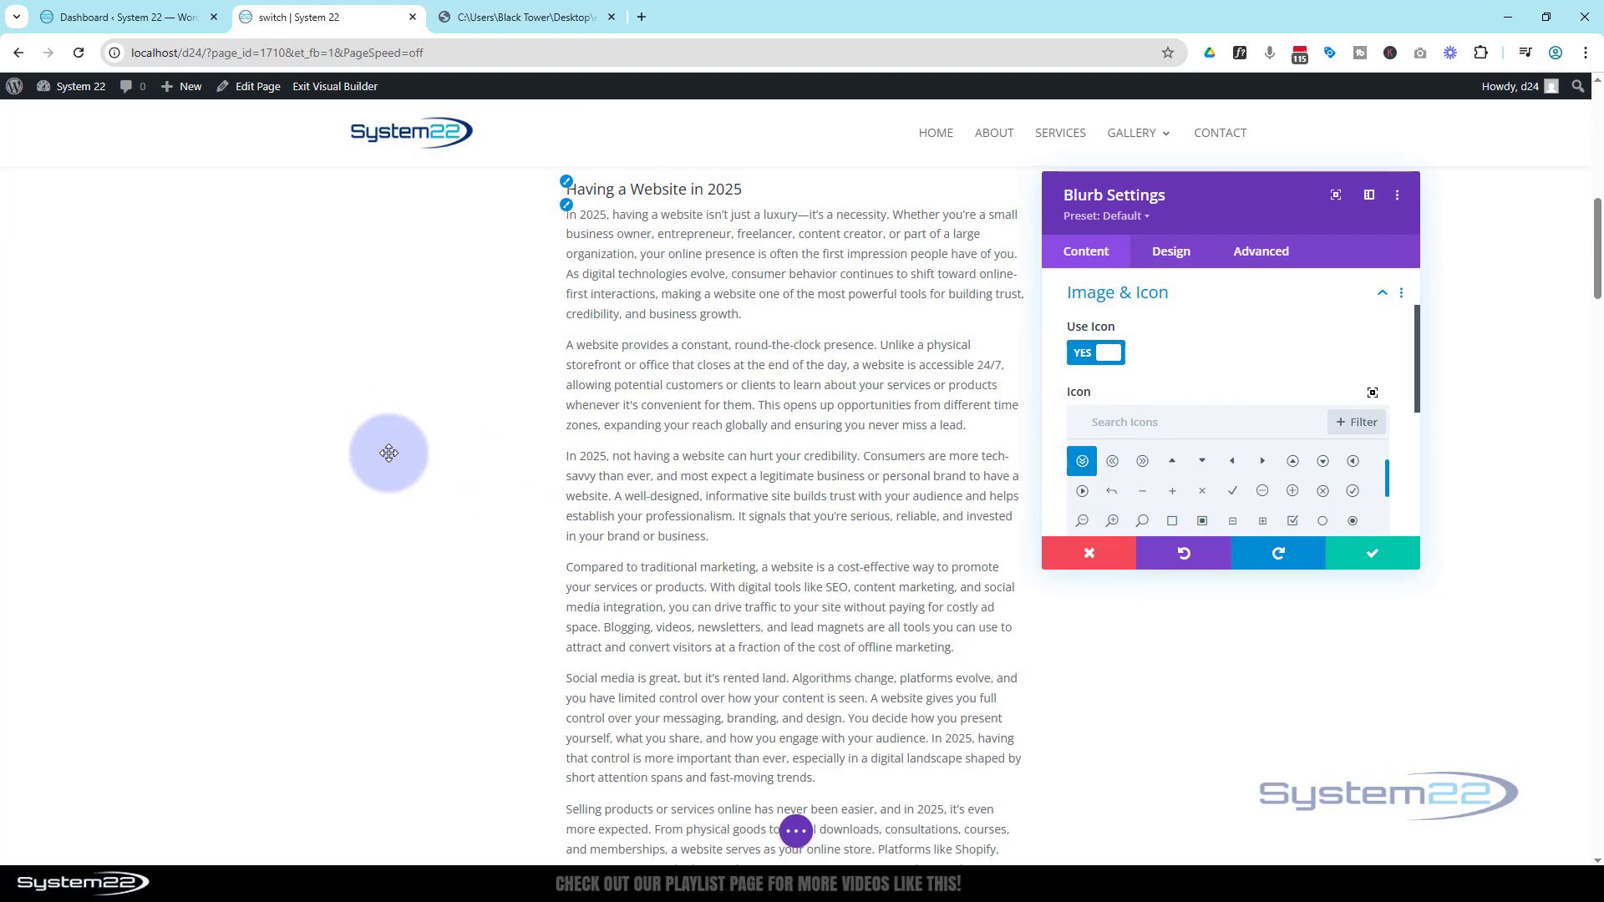
pyautogui.scroll(-10, 390, 453)
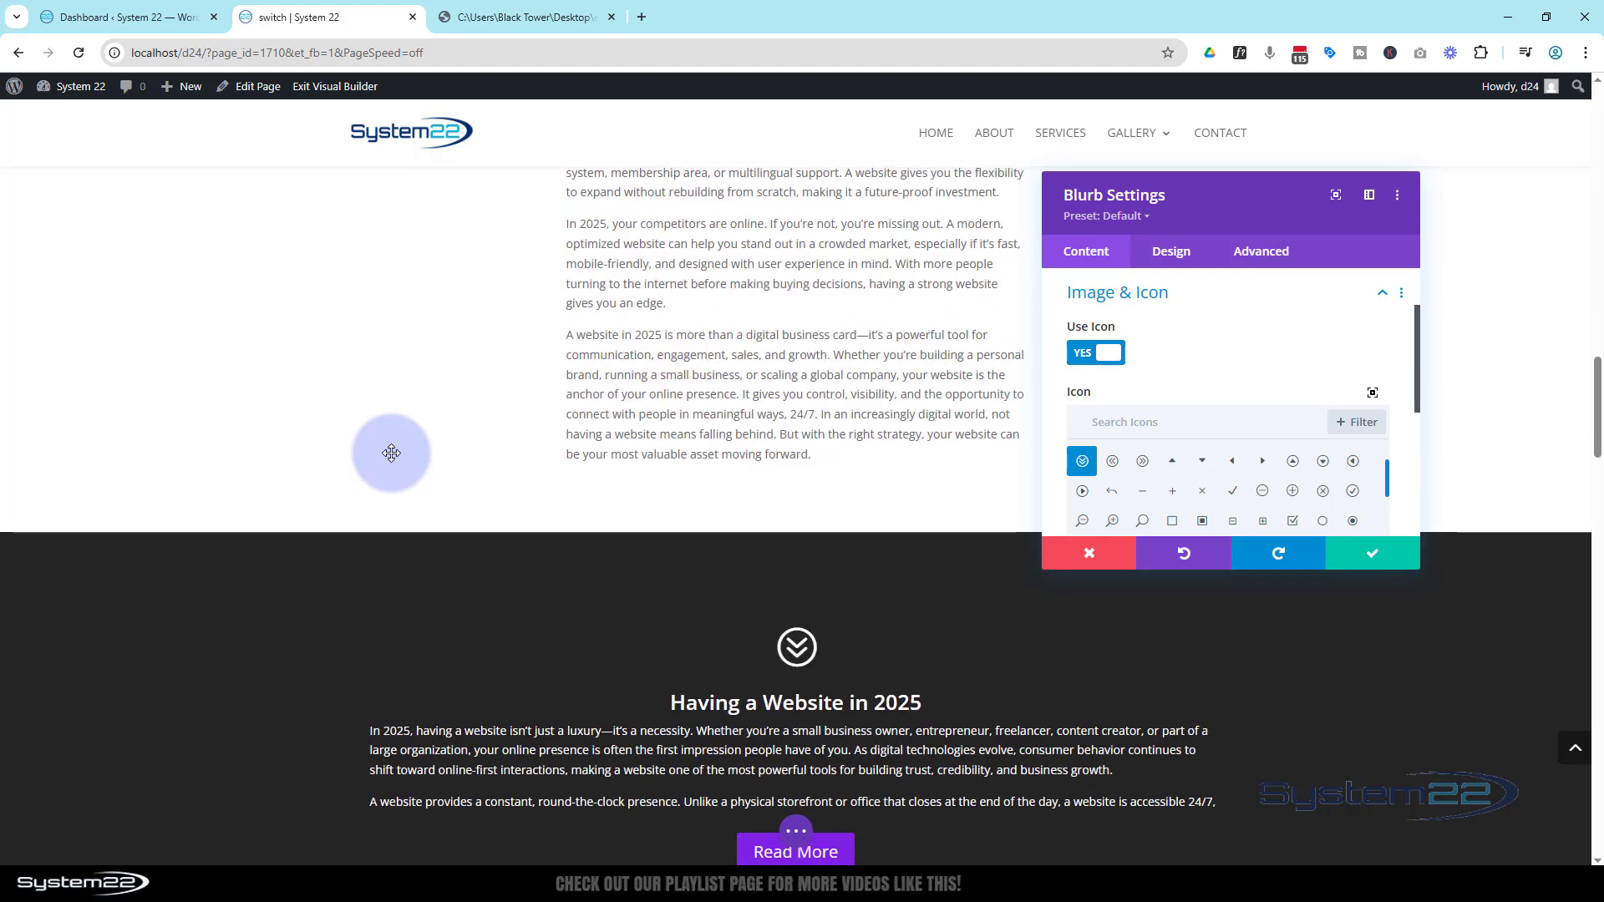
pyautogui.scroll(2, 396, 452)
pyautogui.scroll(3, 395, 453)
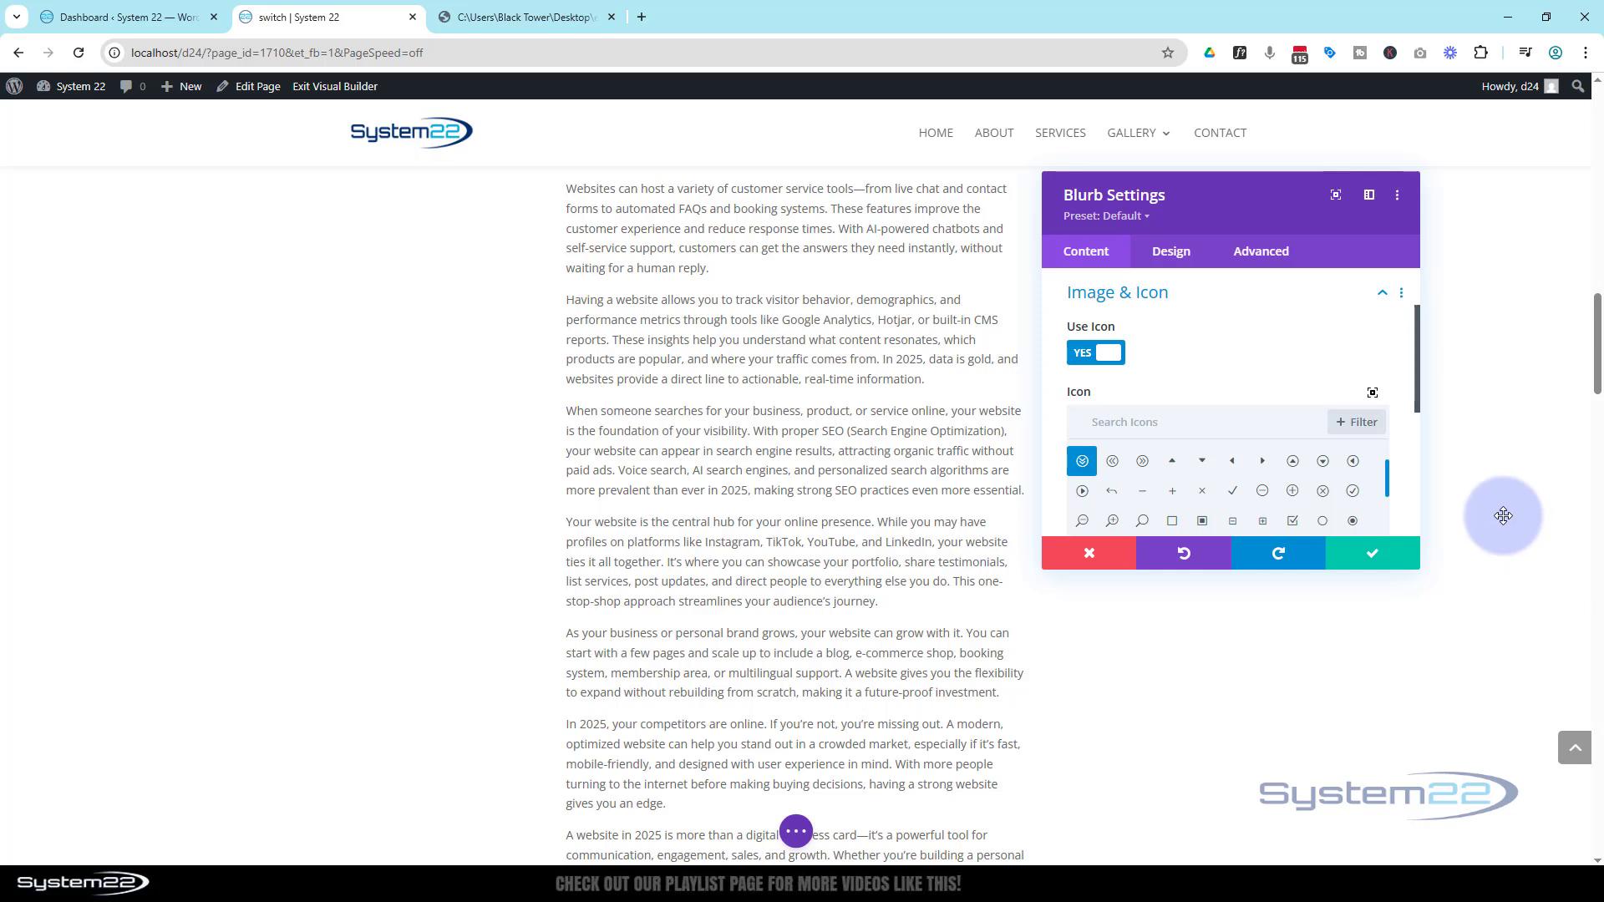
pyautogui.click(1182, 259)
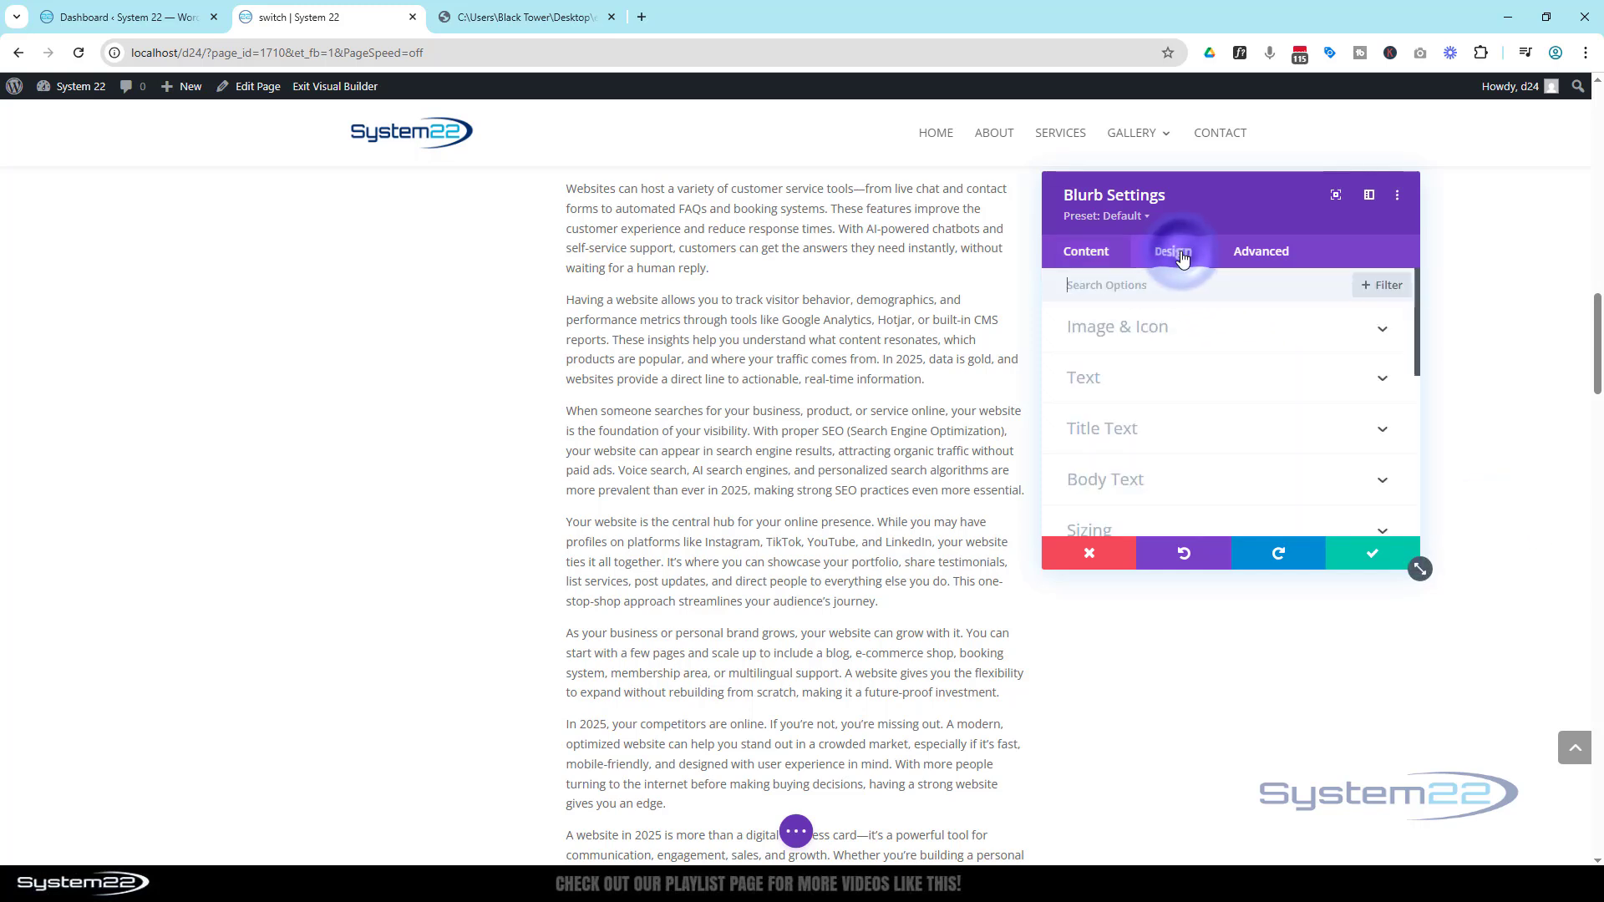
pyautogui.scroll(-2, 1181, 401)
pyautogui.click(1179, 455)
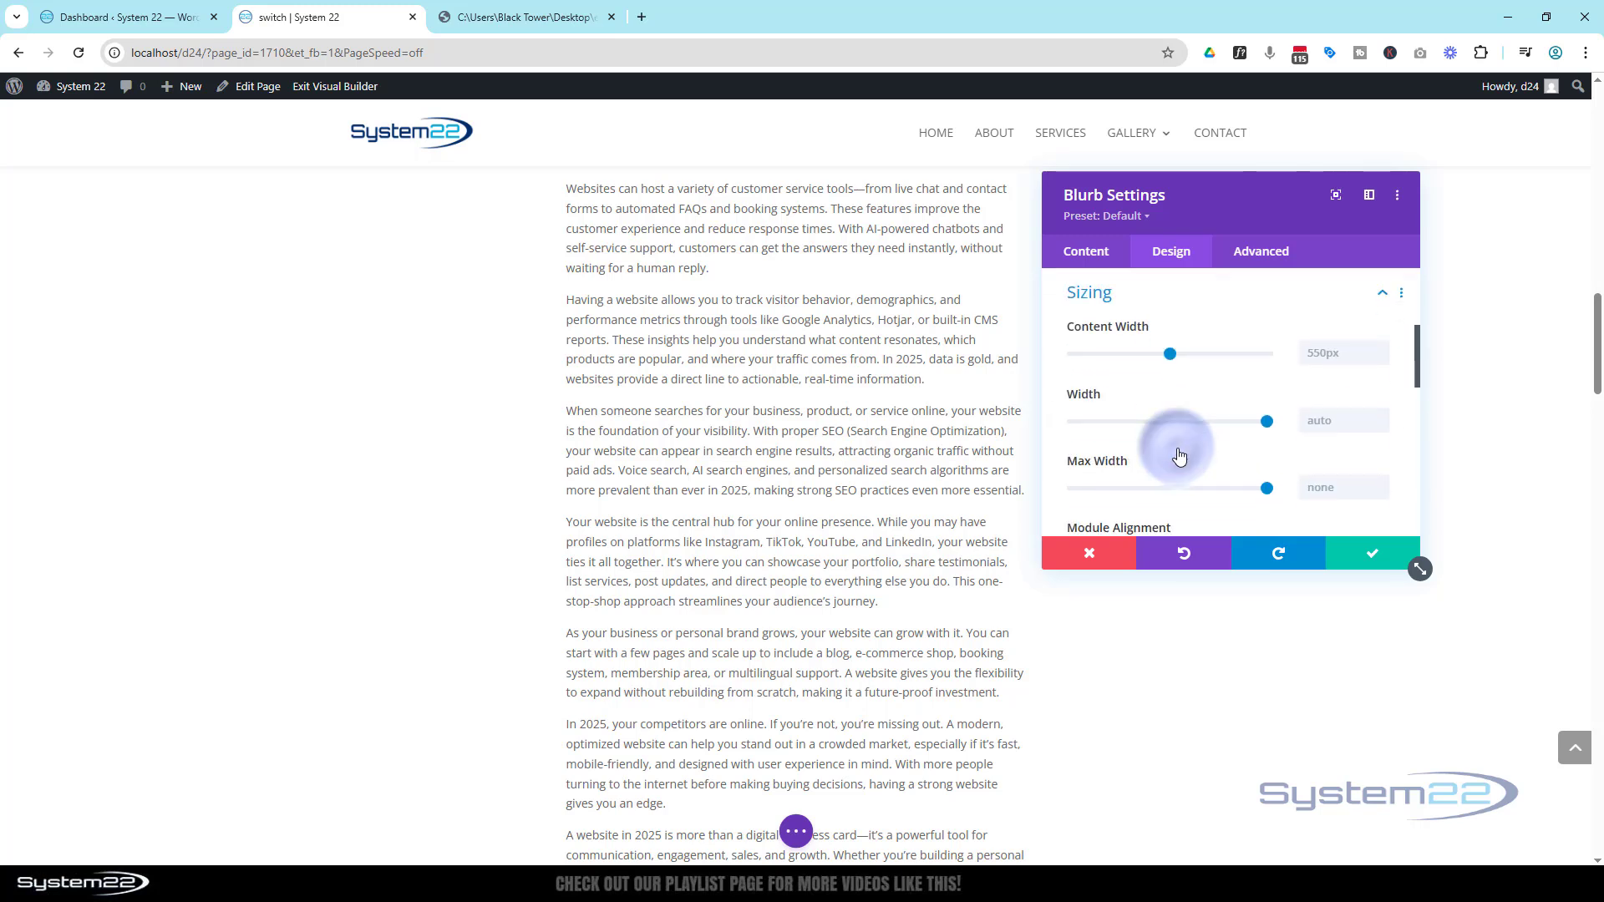
pyautogui.click(1313, 356)
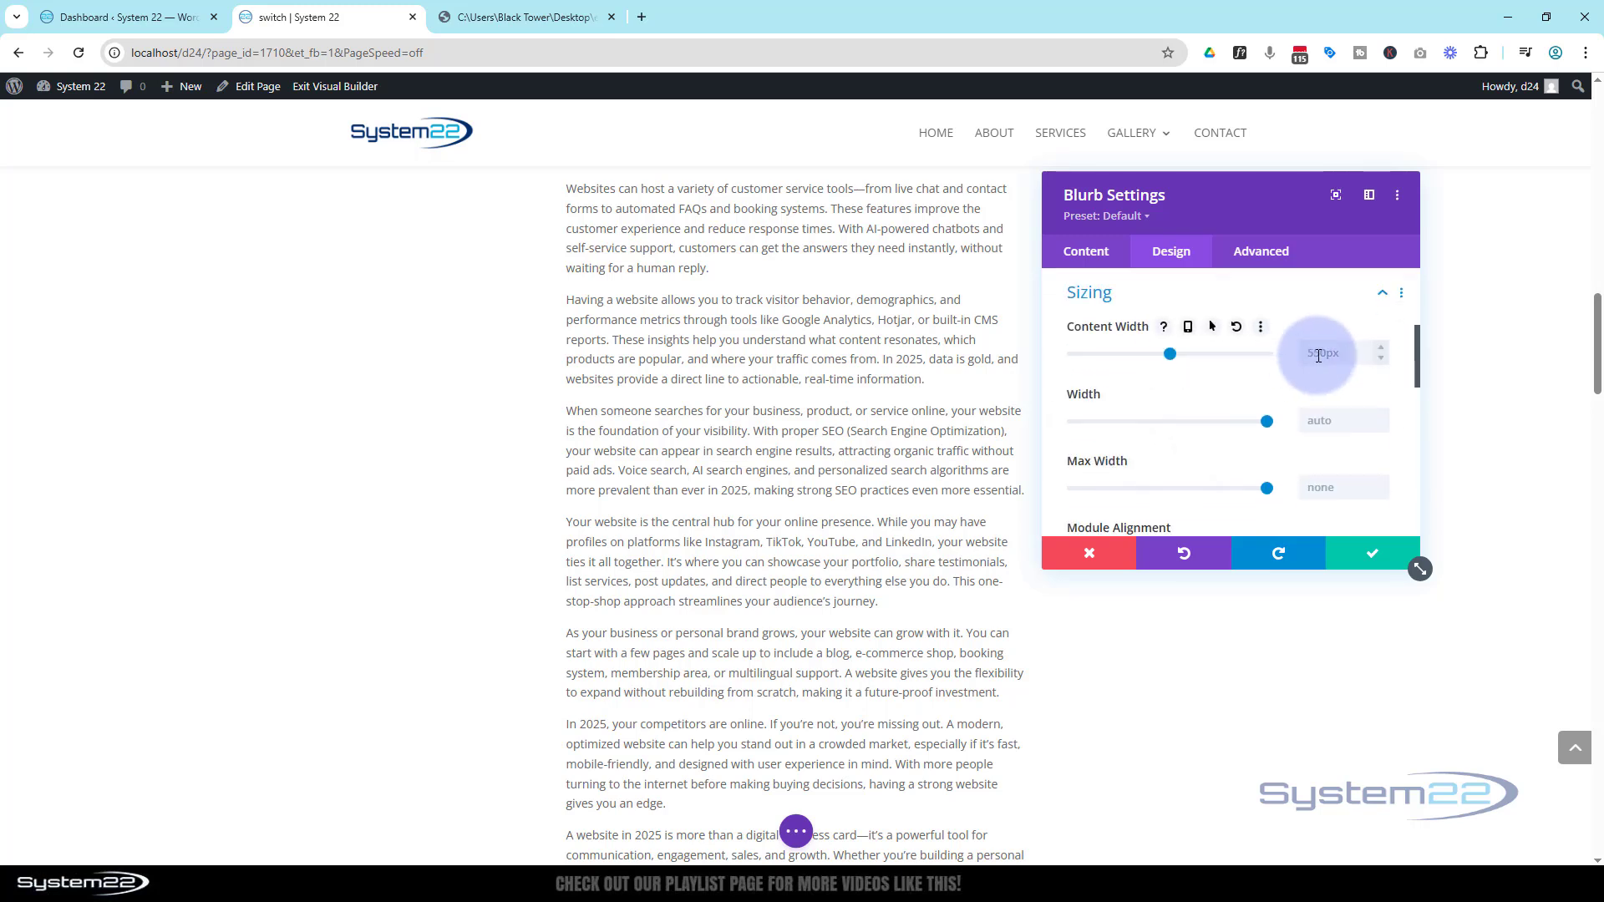
pyautogui.moveTo(1355, 350); pyautogui.dragTo(1295, 350)
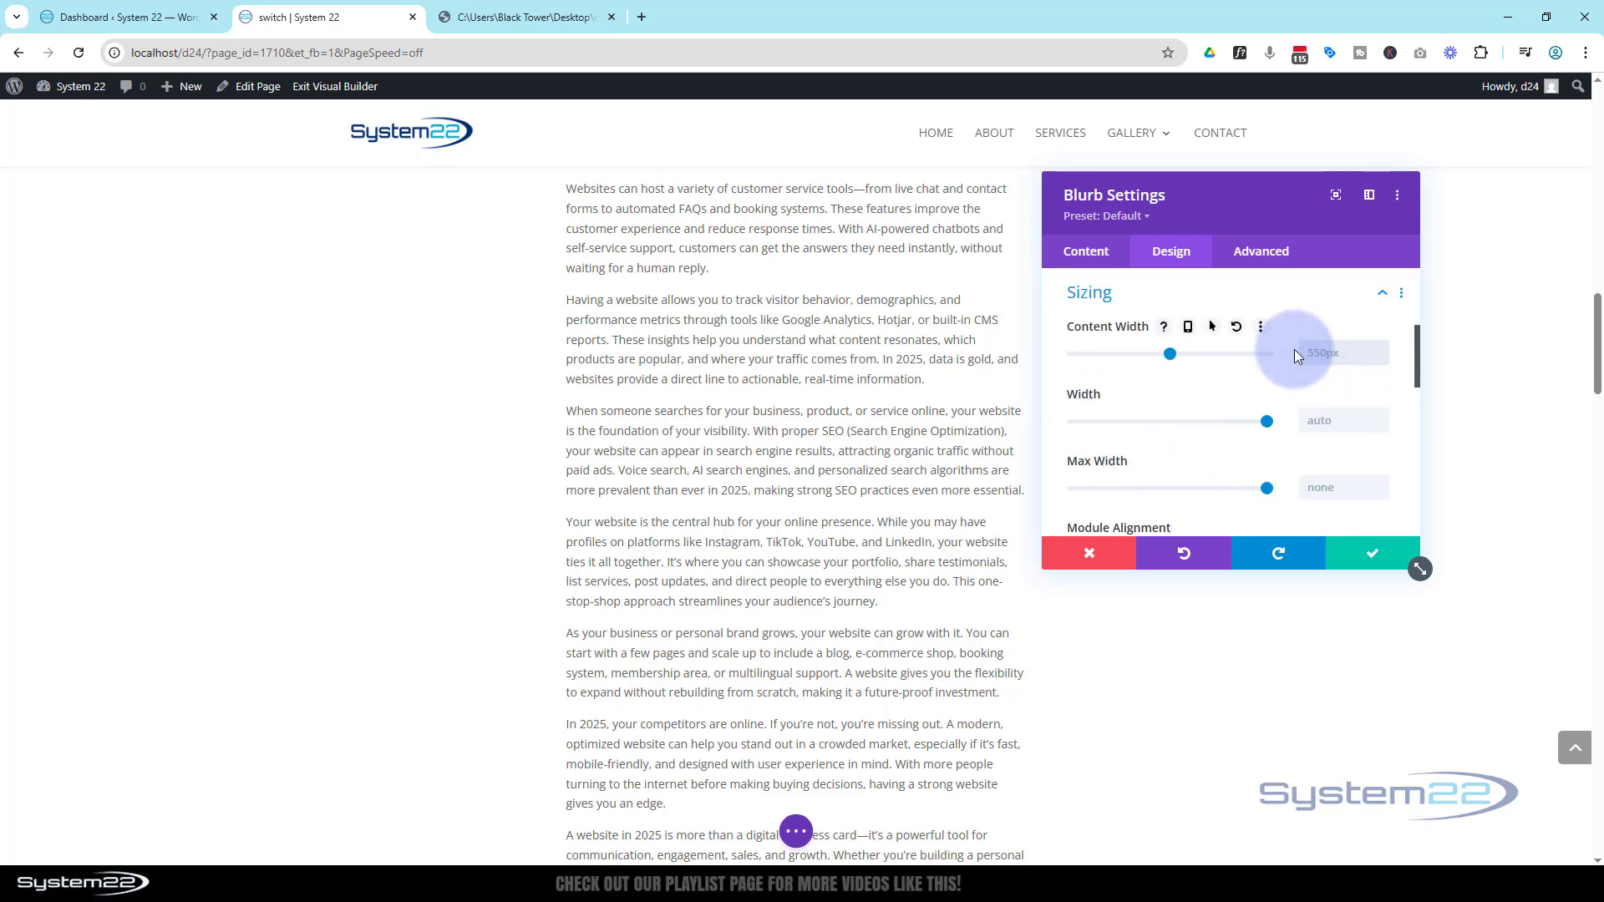
pyautogui.write('100')
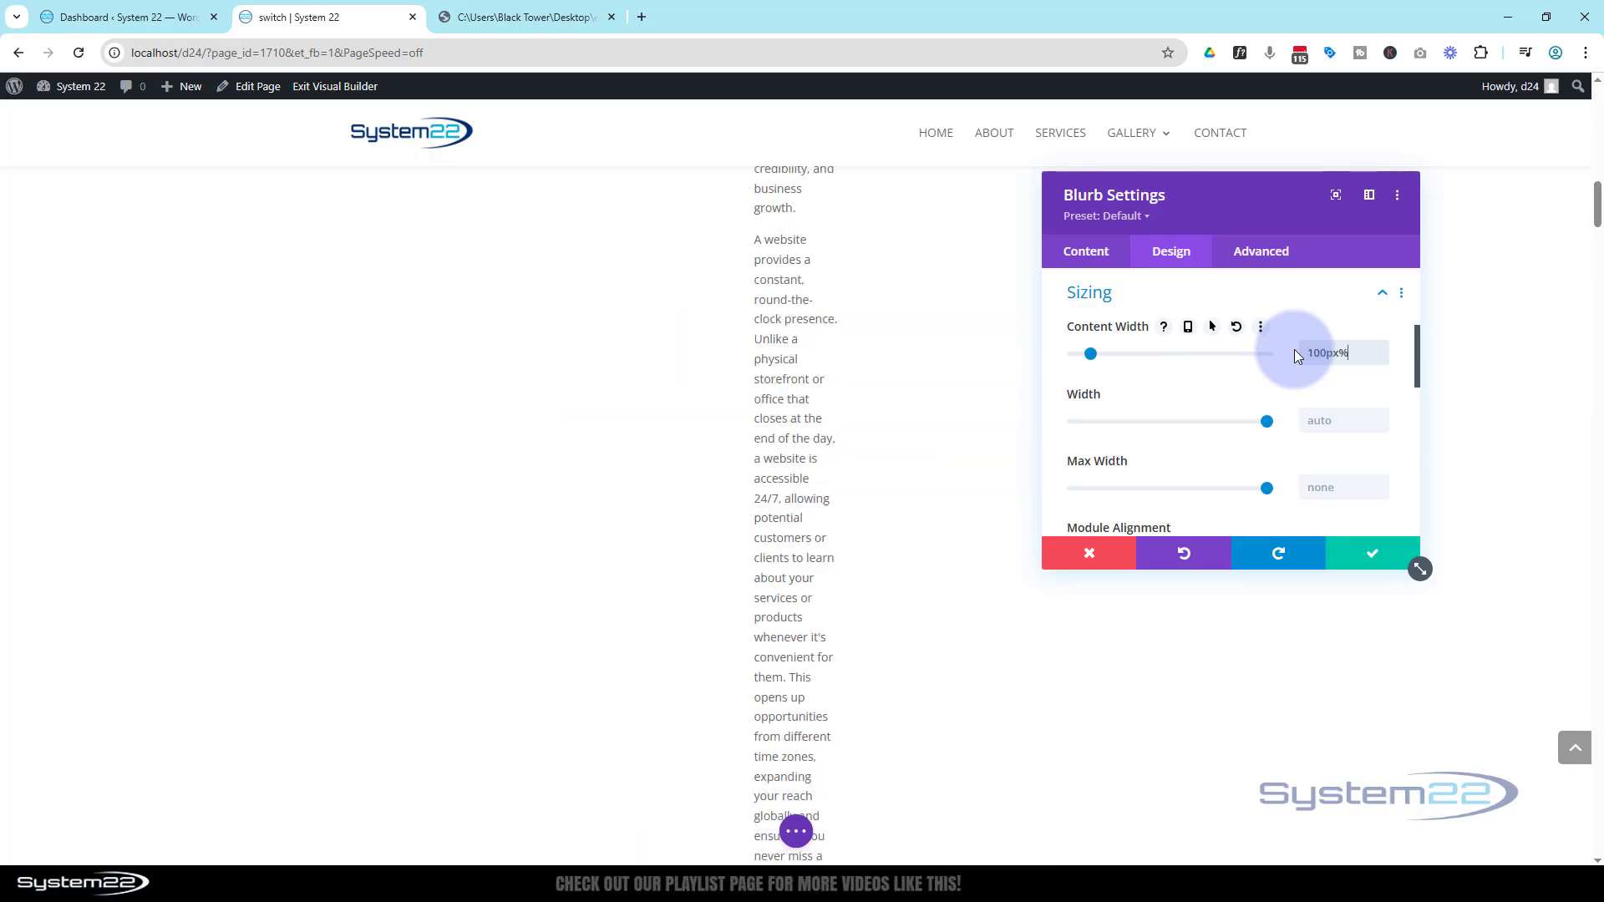
pyautogui.write('%')
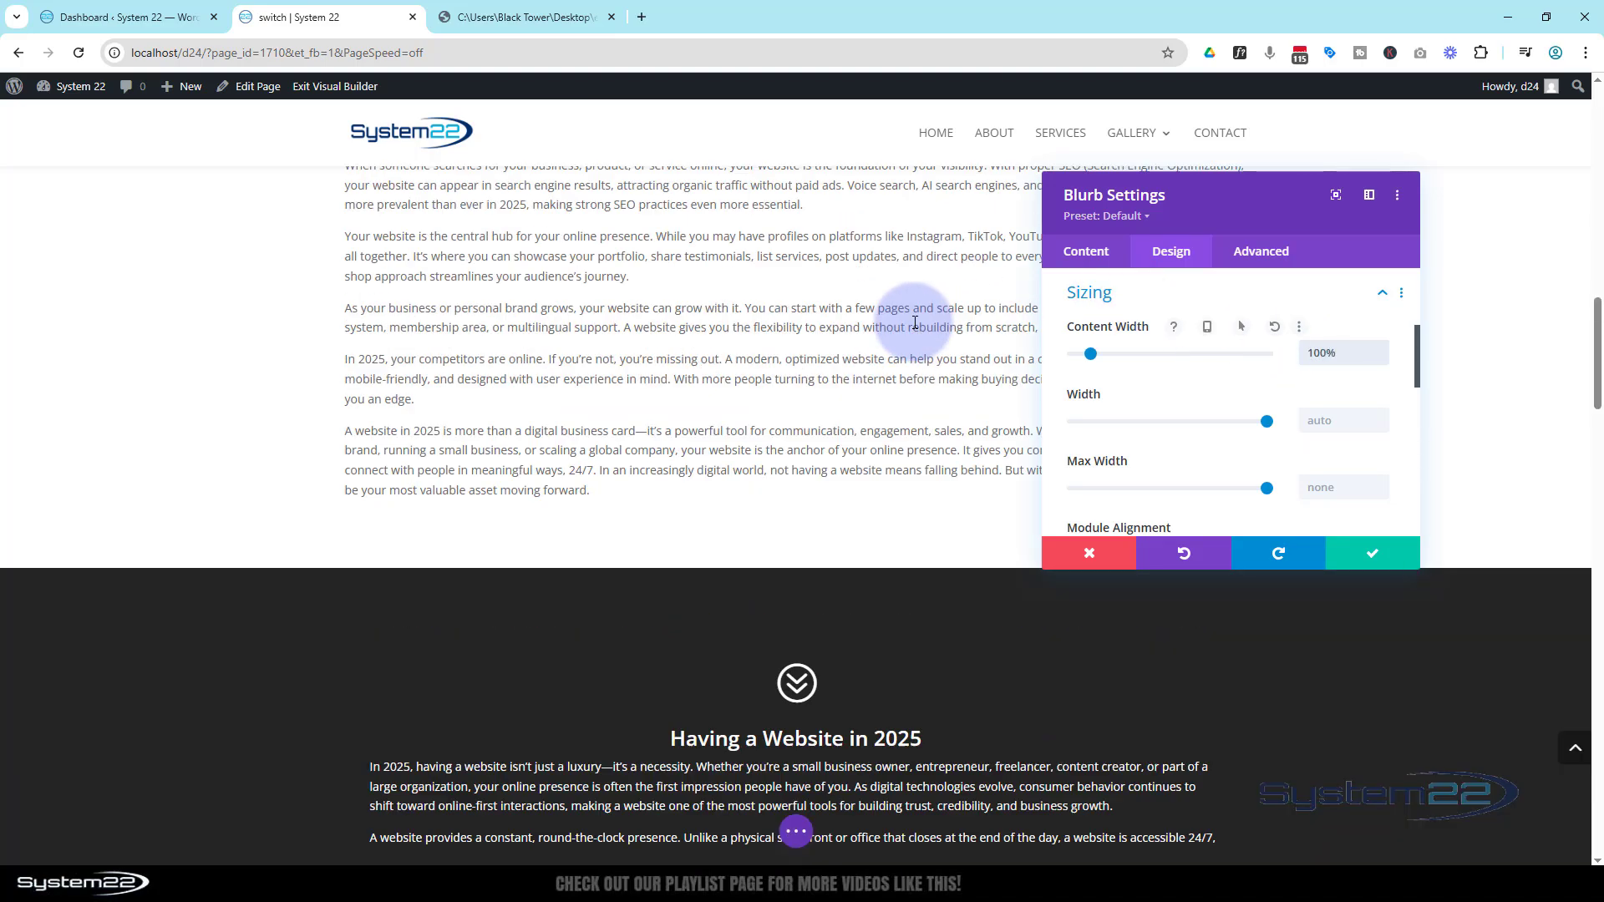
pyautogui.scroll(5, 915, 323)
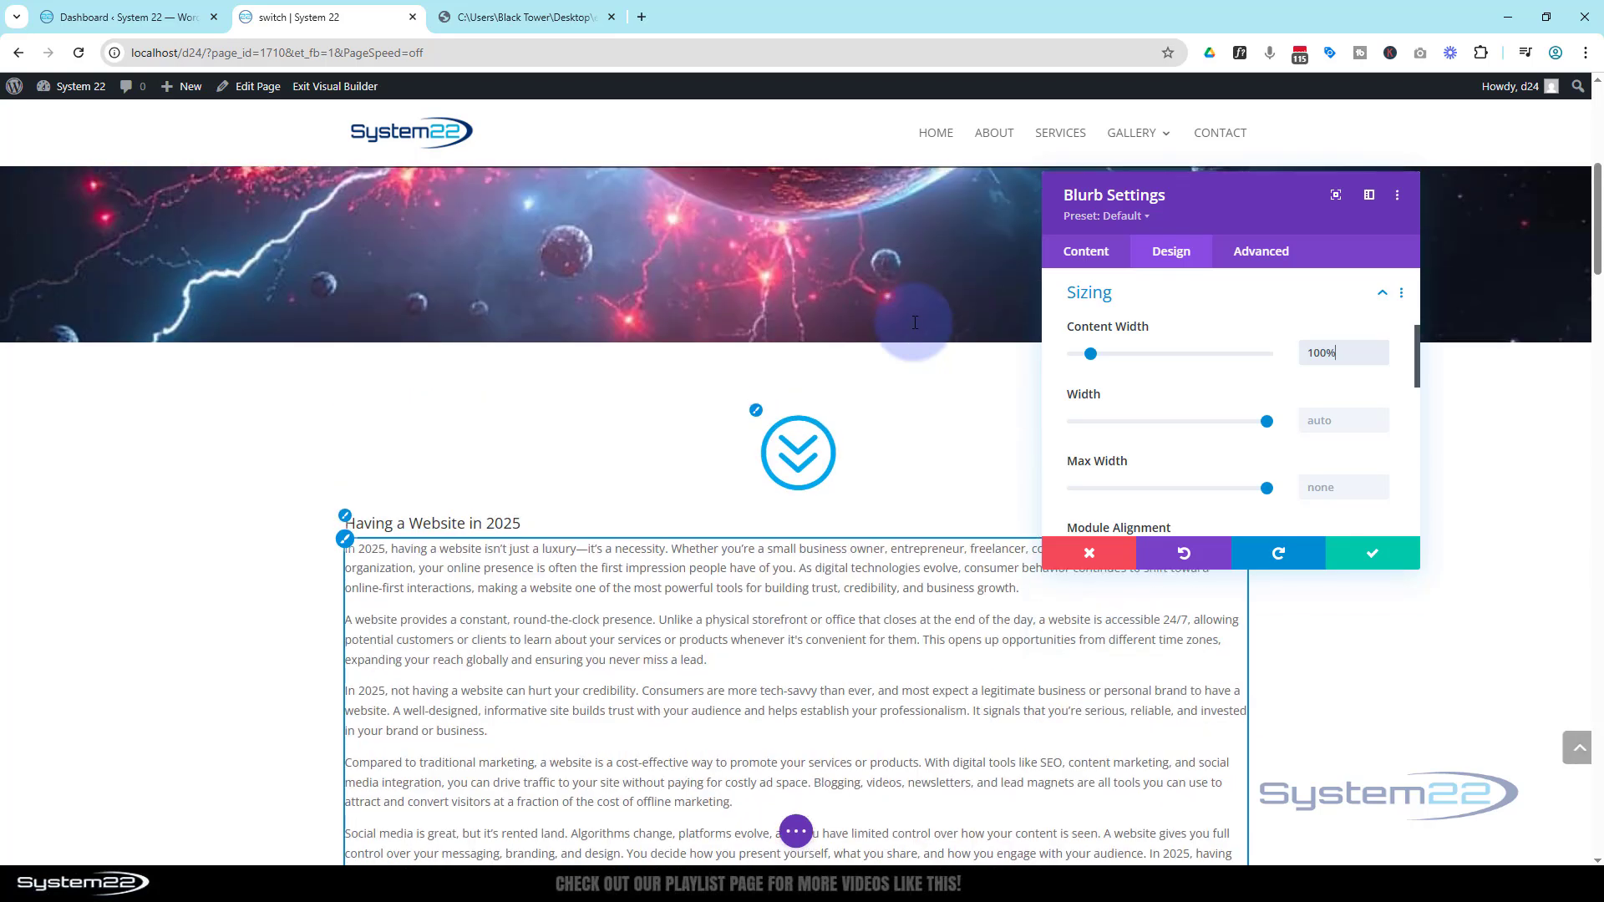
pyautogui.scroll(-1, 915, 323)
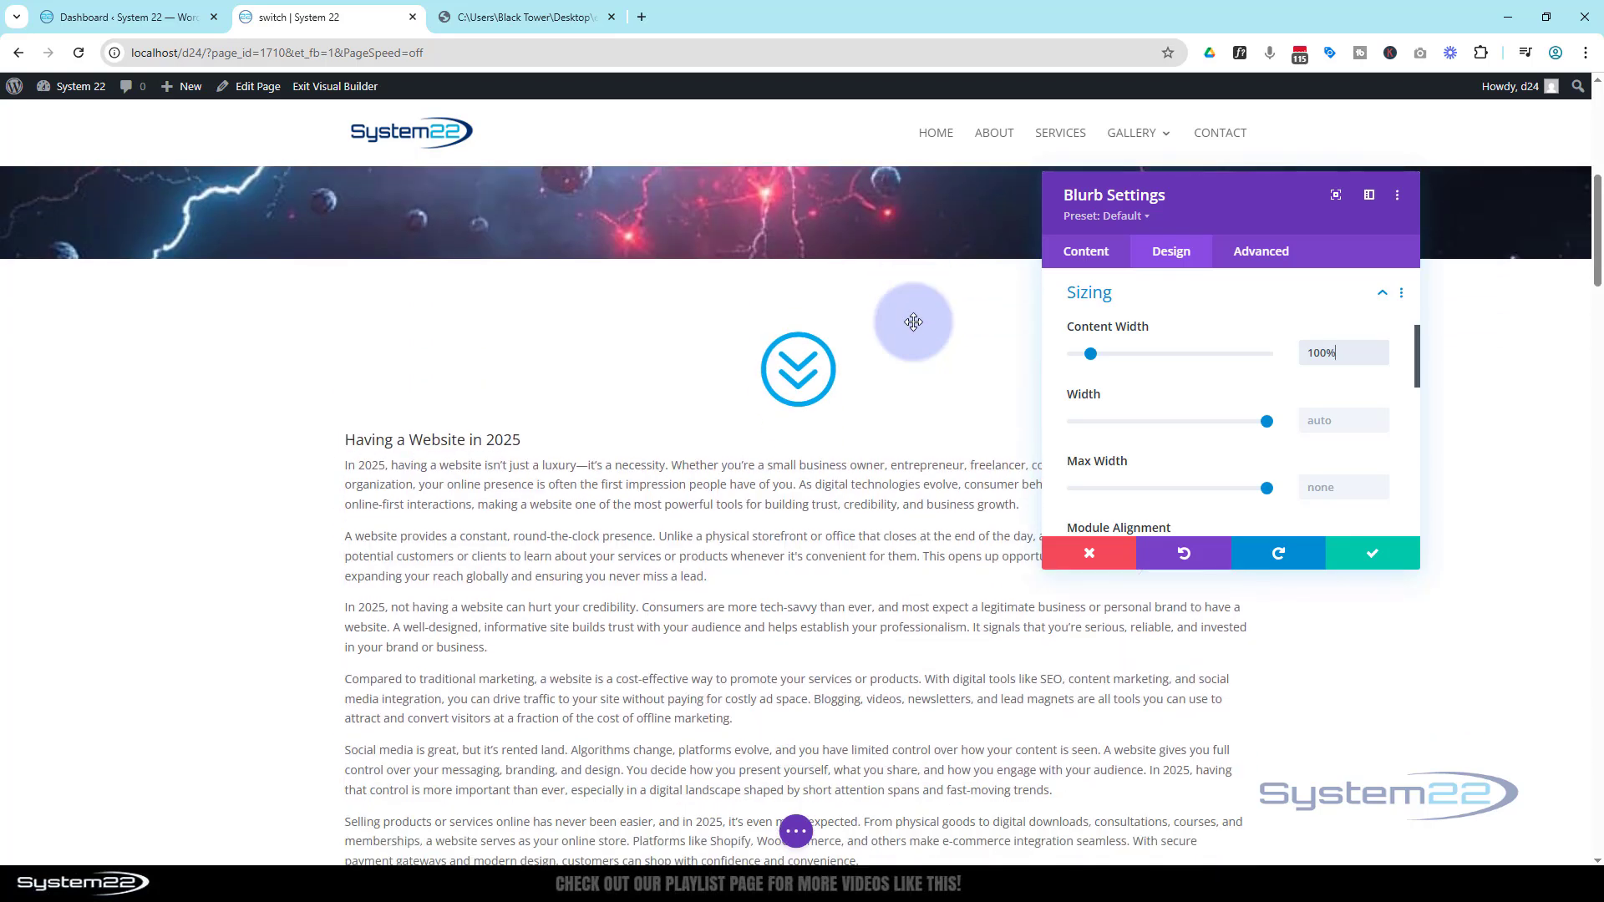
# Give the blurb a #242424 background color
pyautogui.click(1149, 303)
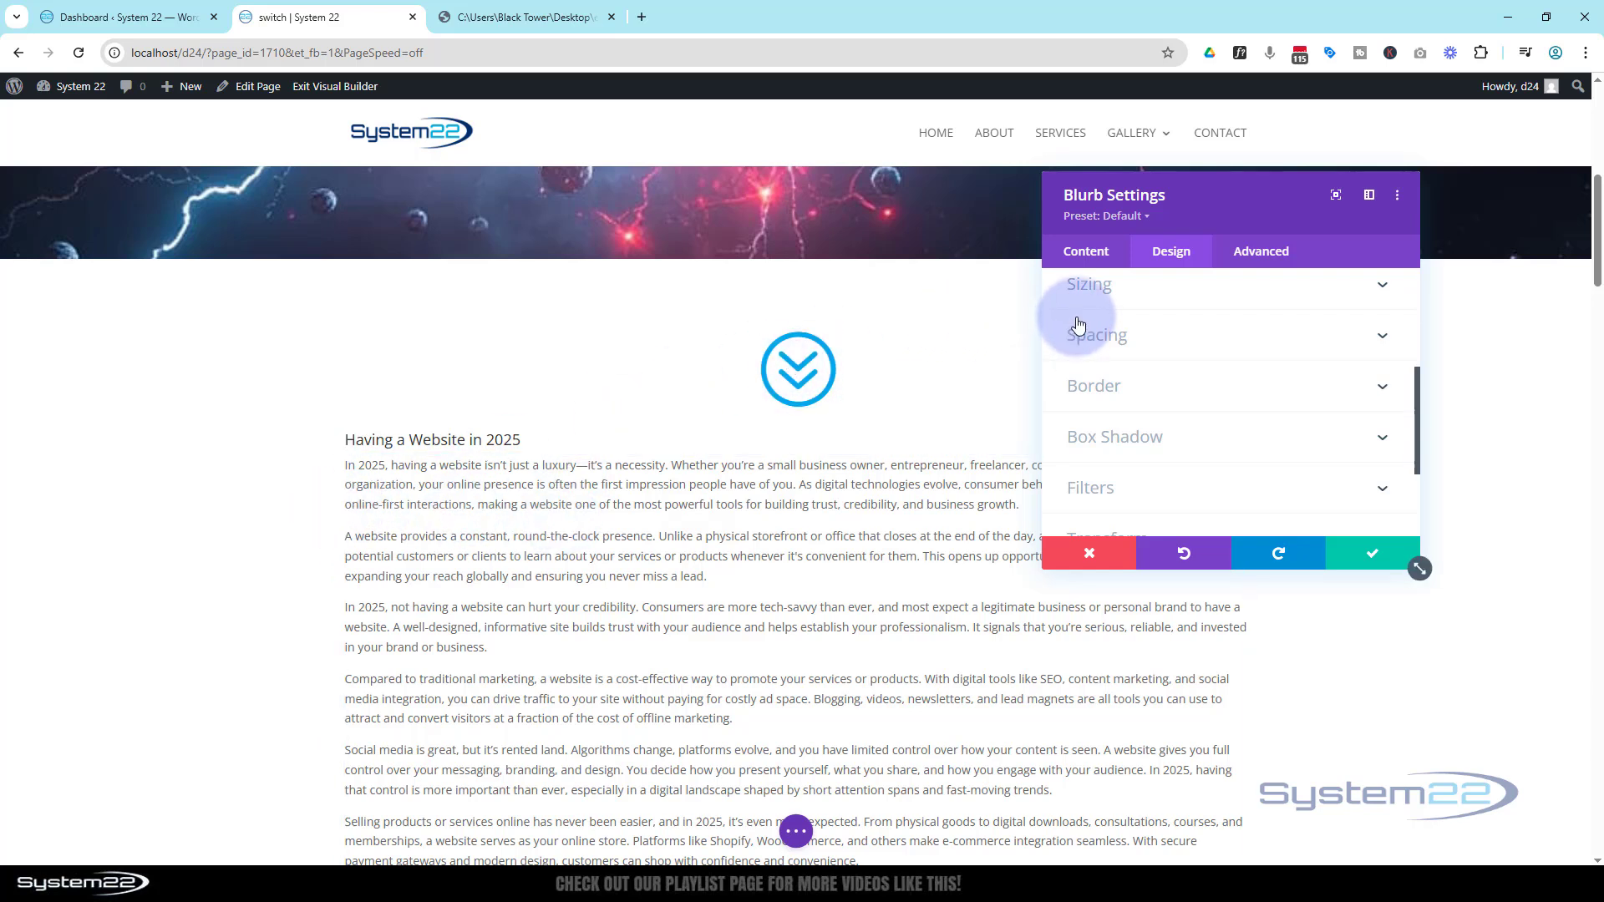
pyautogui.click(1083, 255)
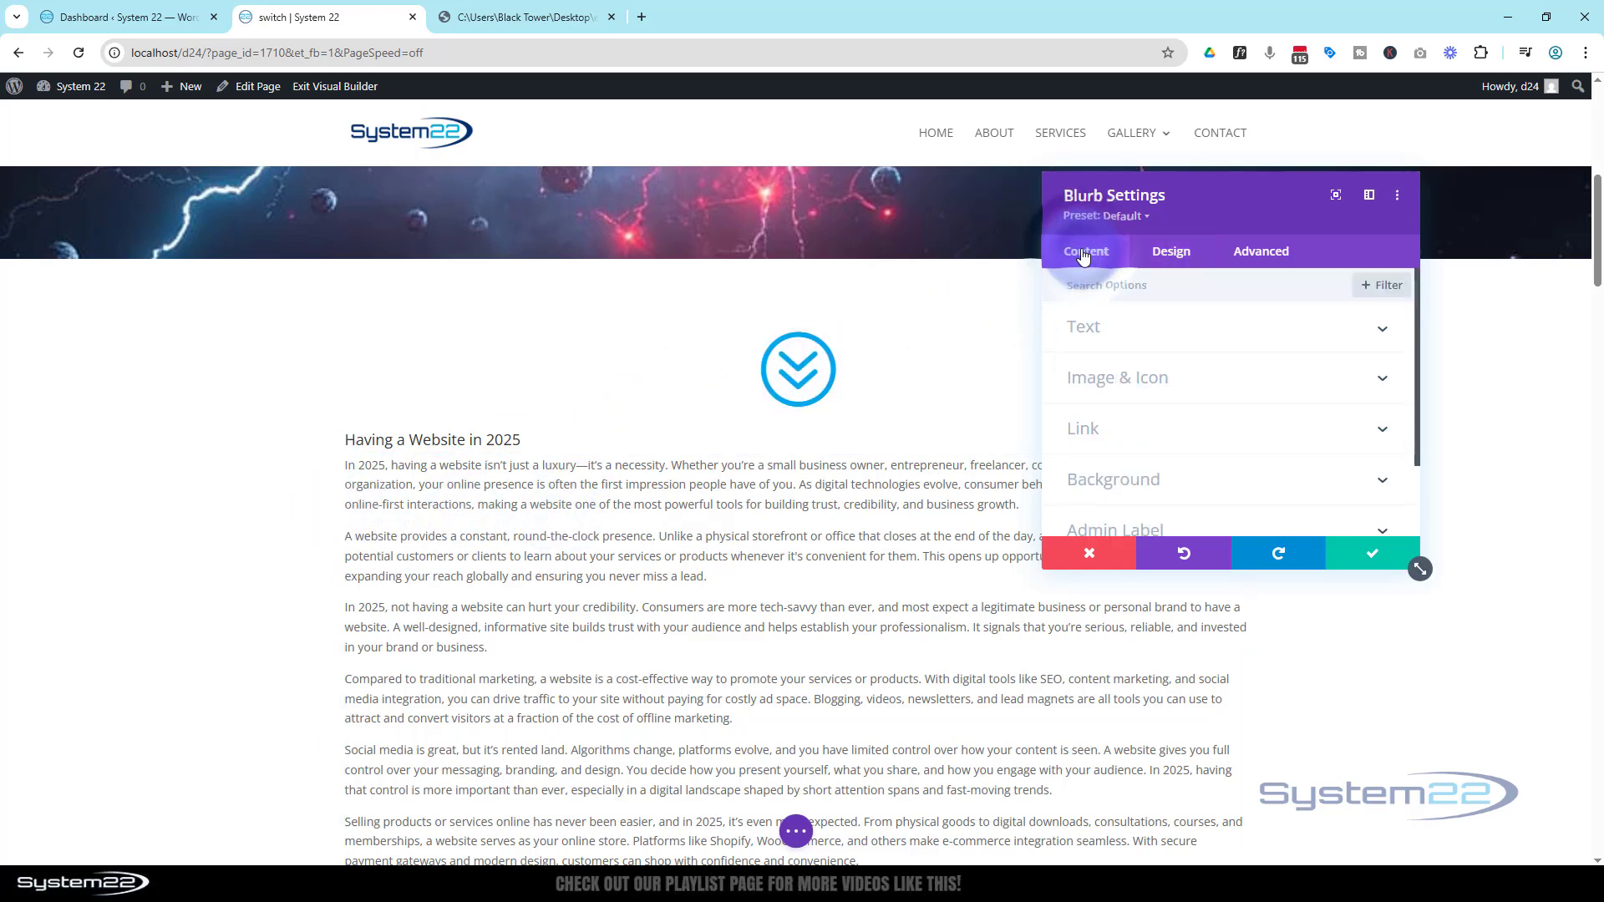
pyautogui.click(1176, 482)
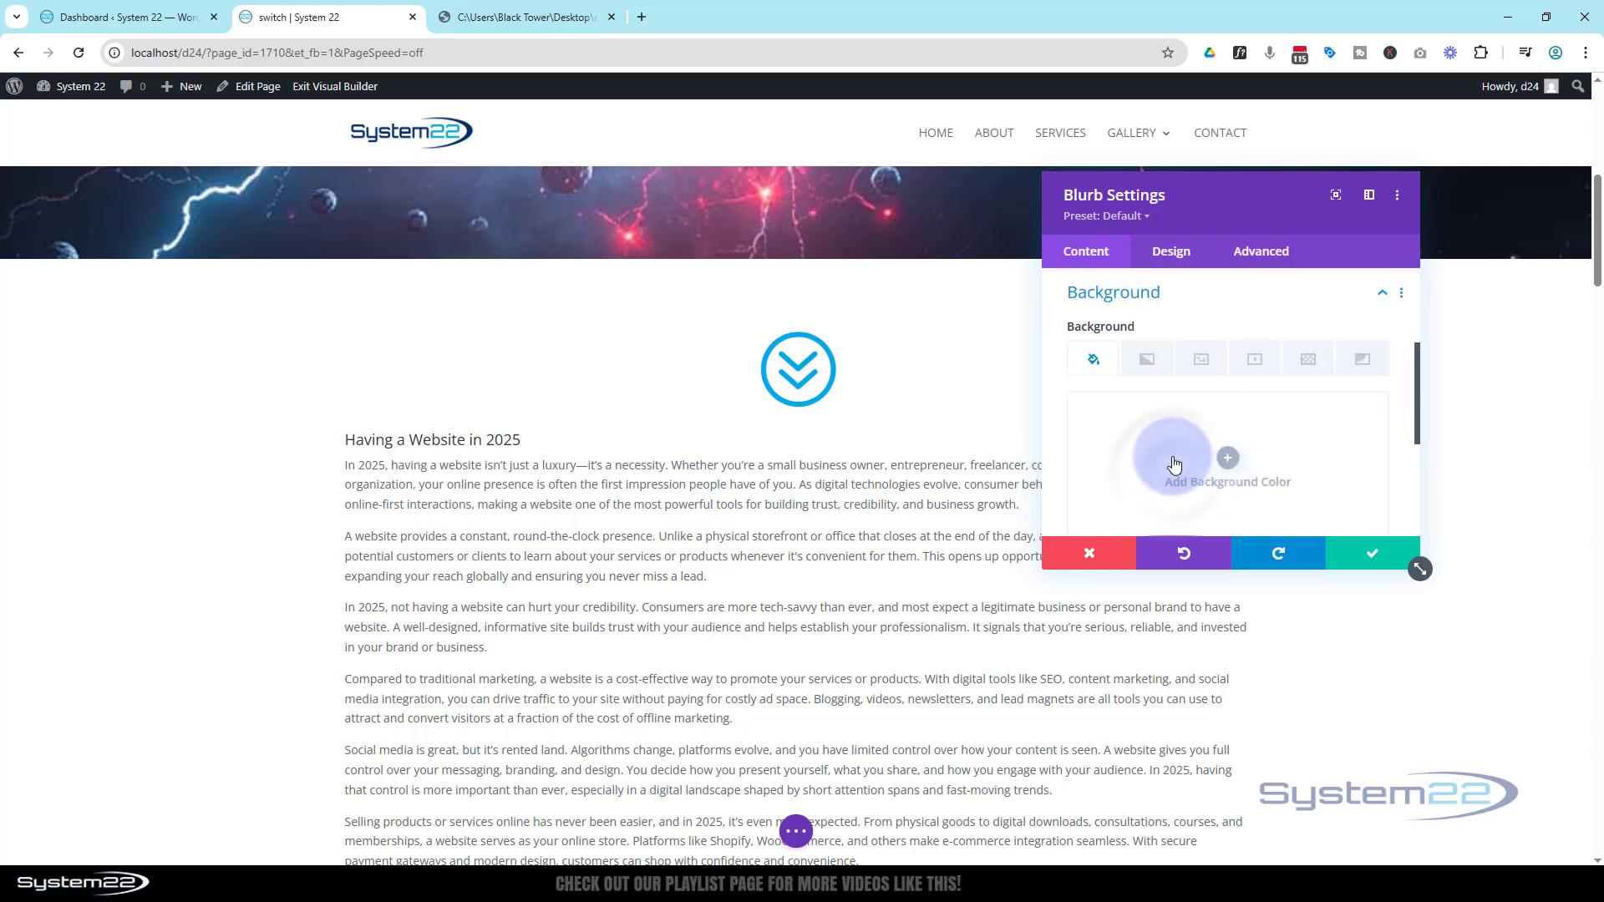
pyautogui.scroll(-3, 1170, 460)
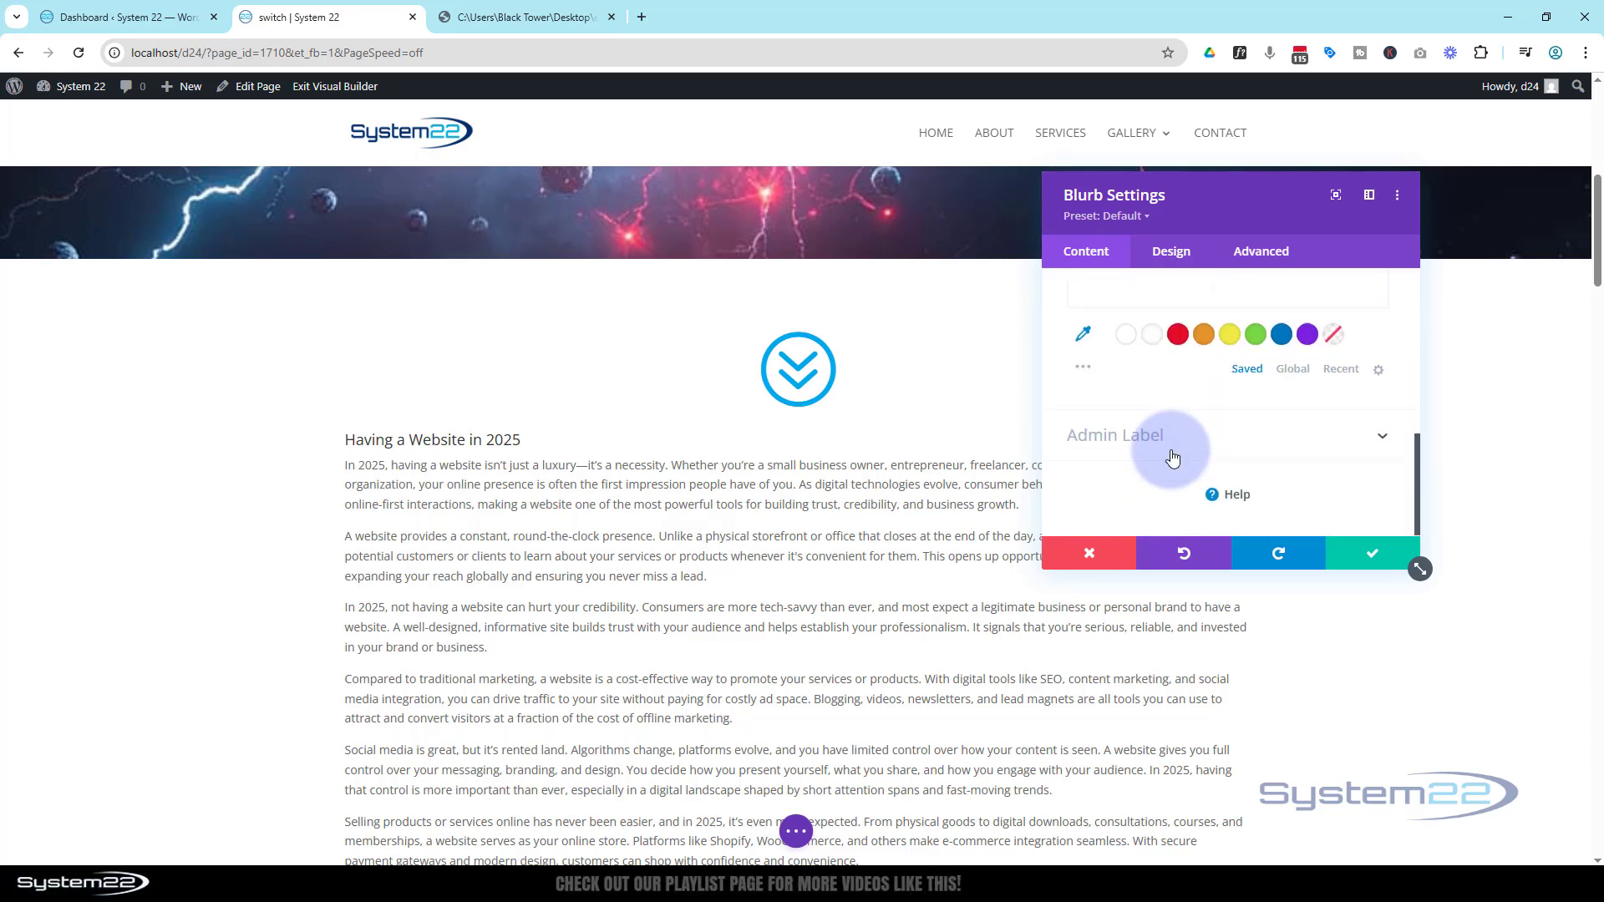
pyautogui.click(1083, 366)
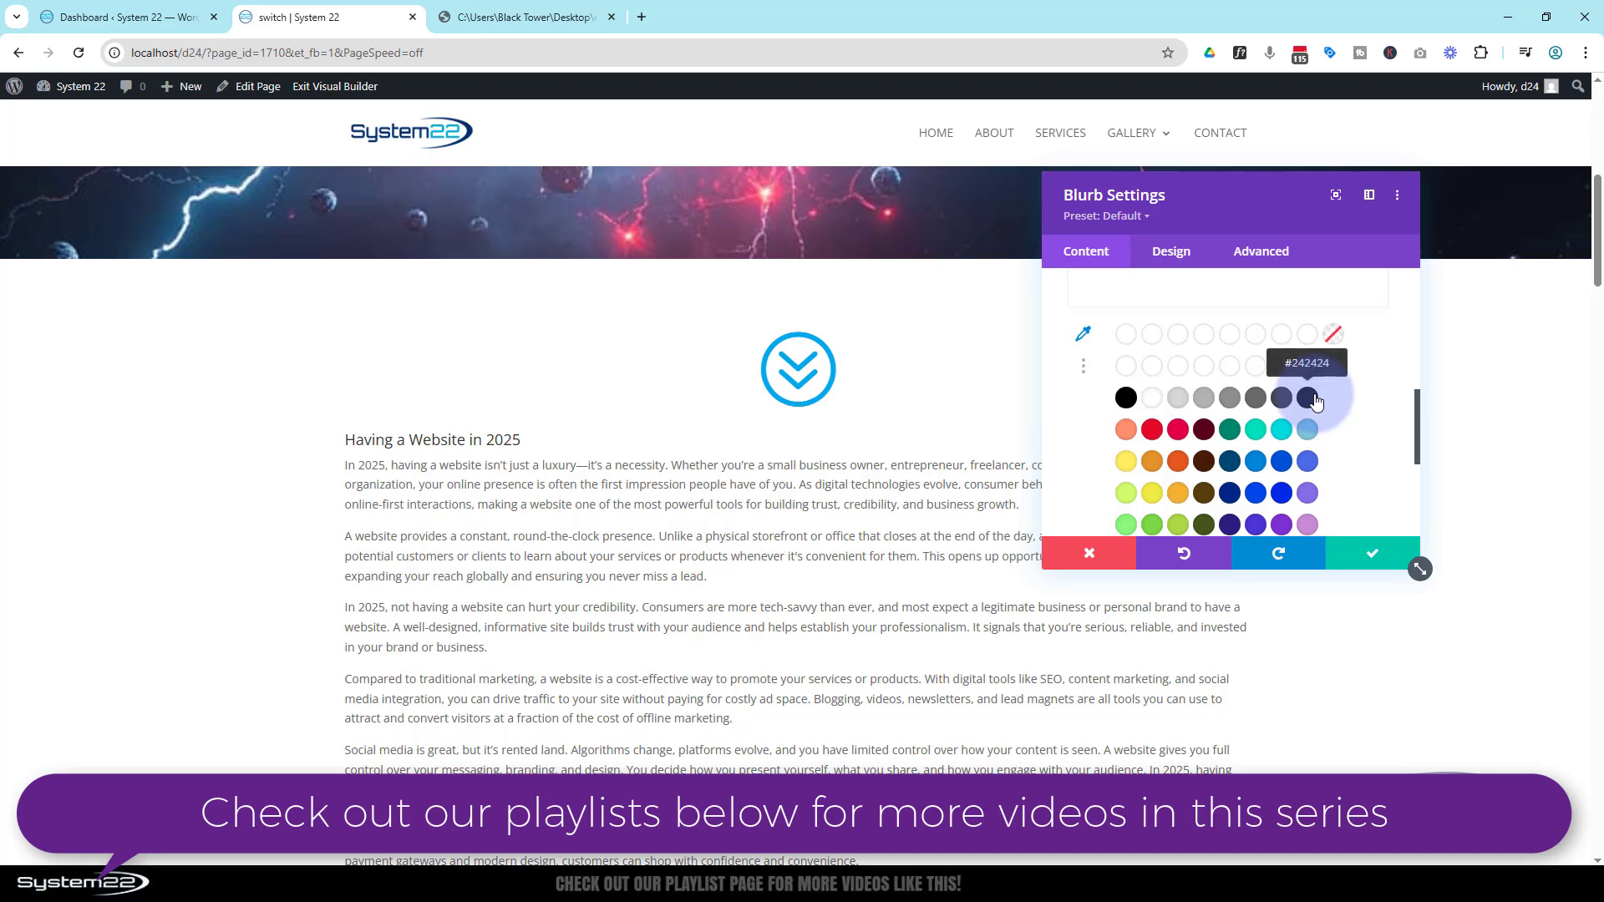
pyautogui.click(1310, 398)
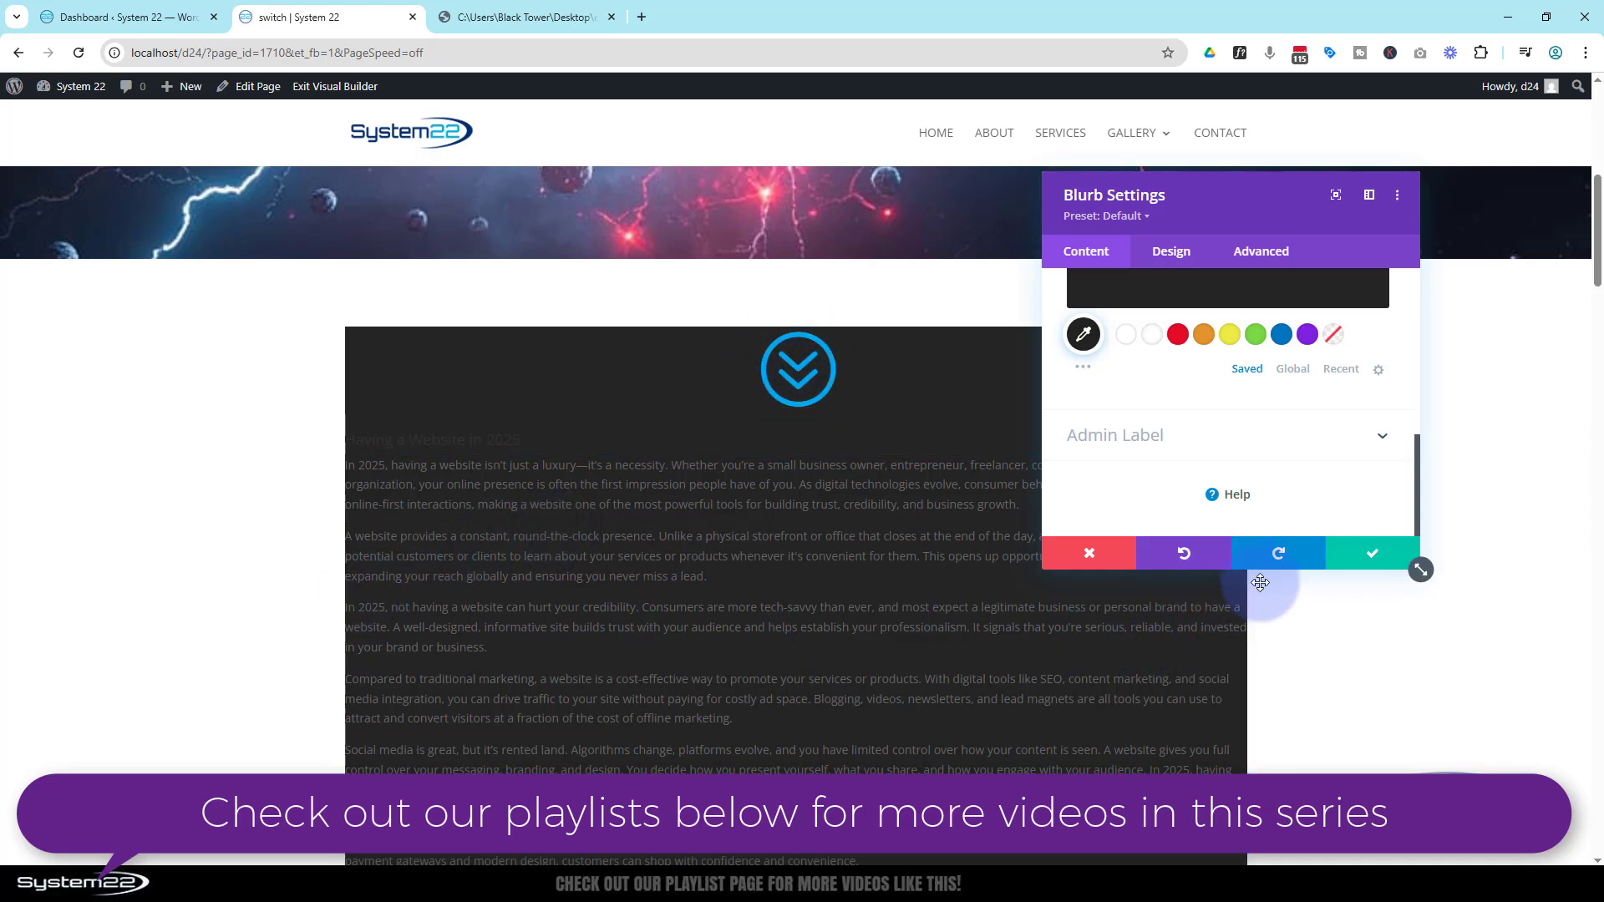
# Set the blurb's text color to Light
pyautogui.click(1172, 251)
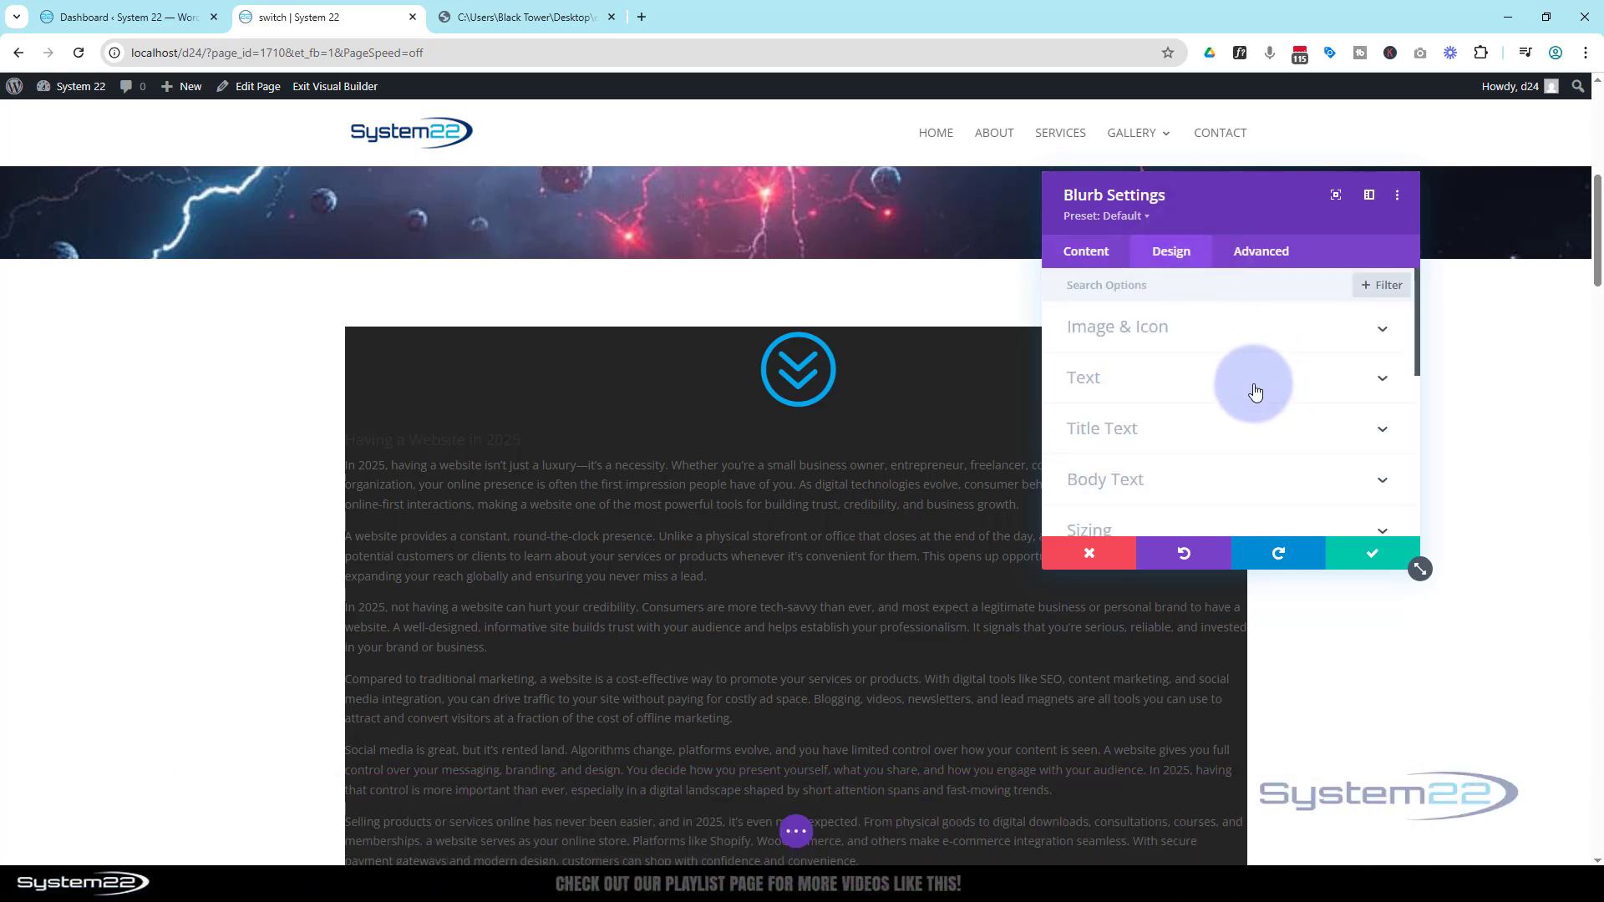
pyautogui.click(1171, 377)
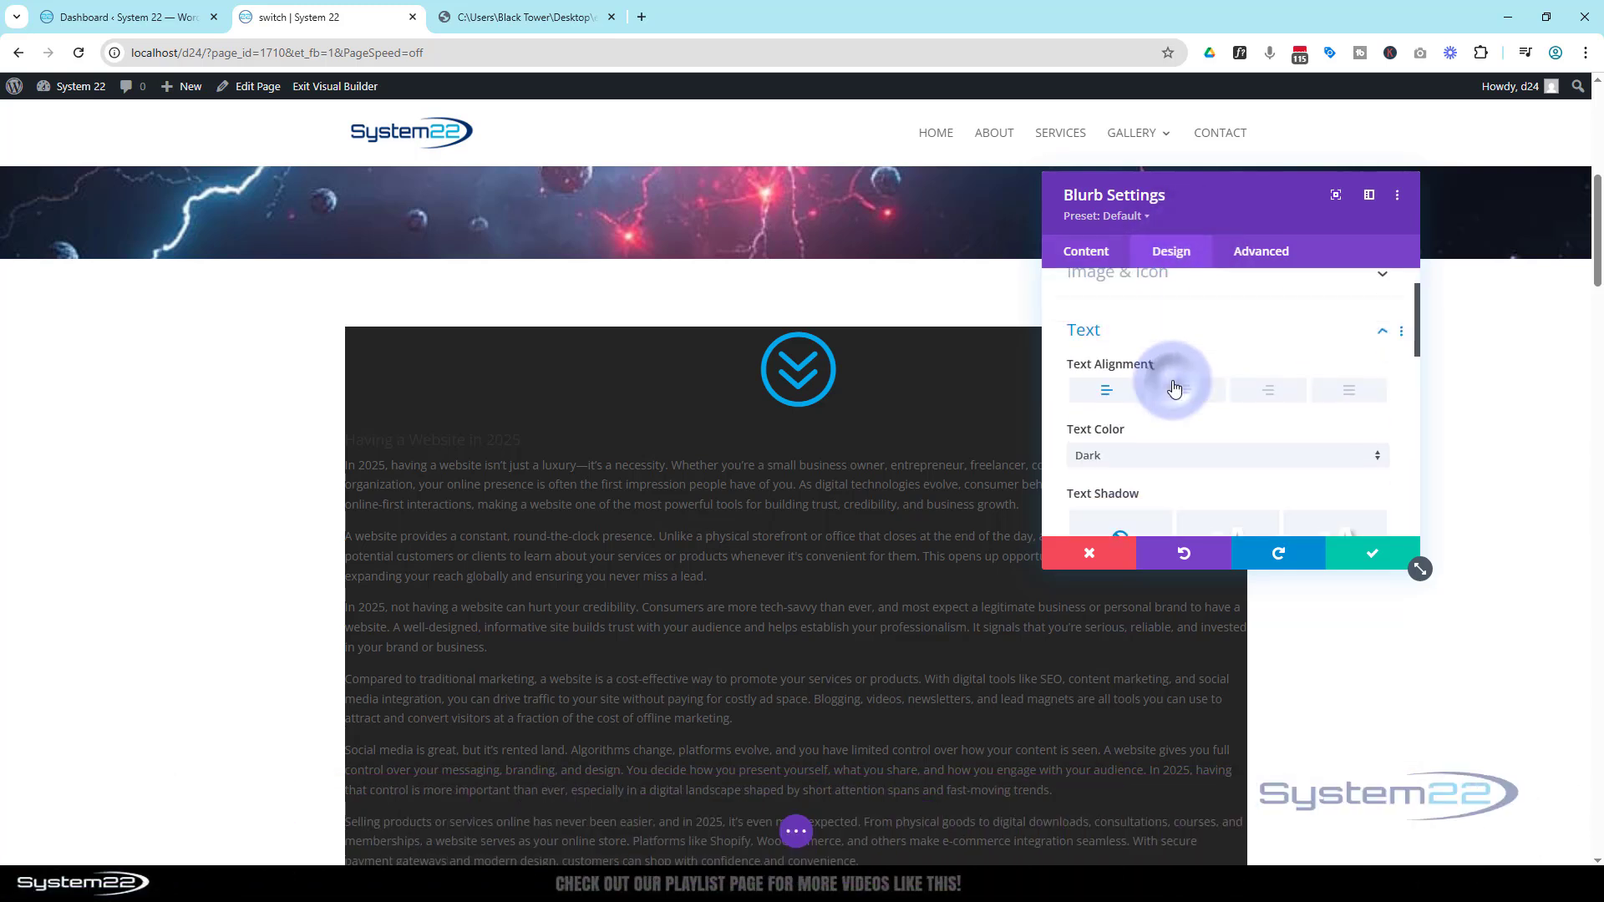
pyautogui.click(1164, 418)
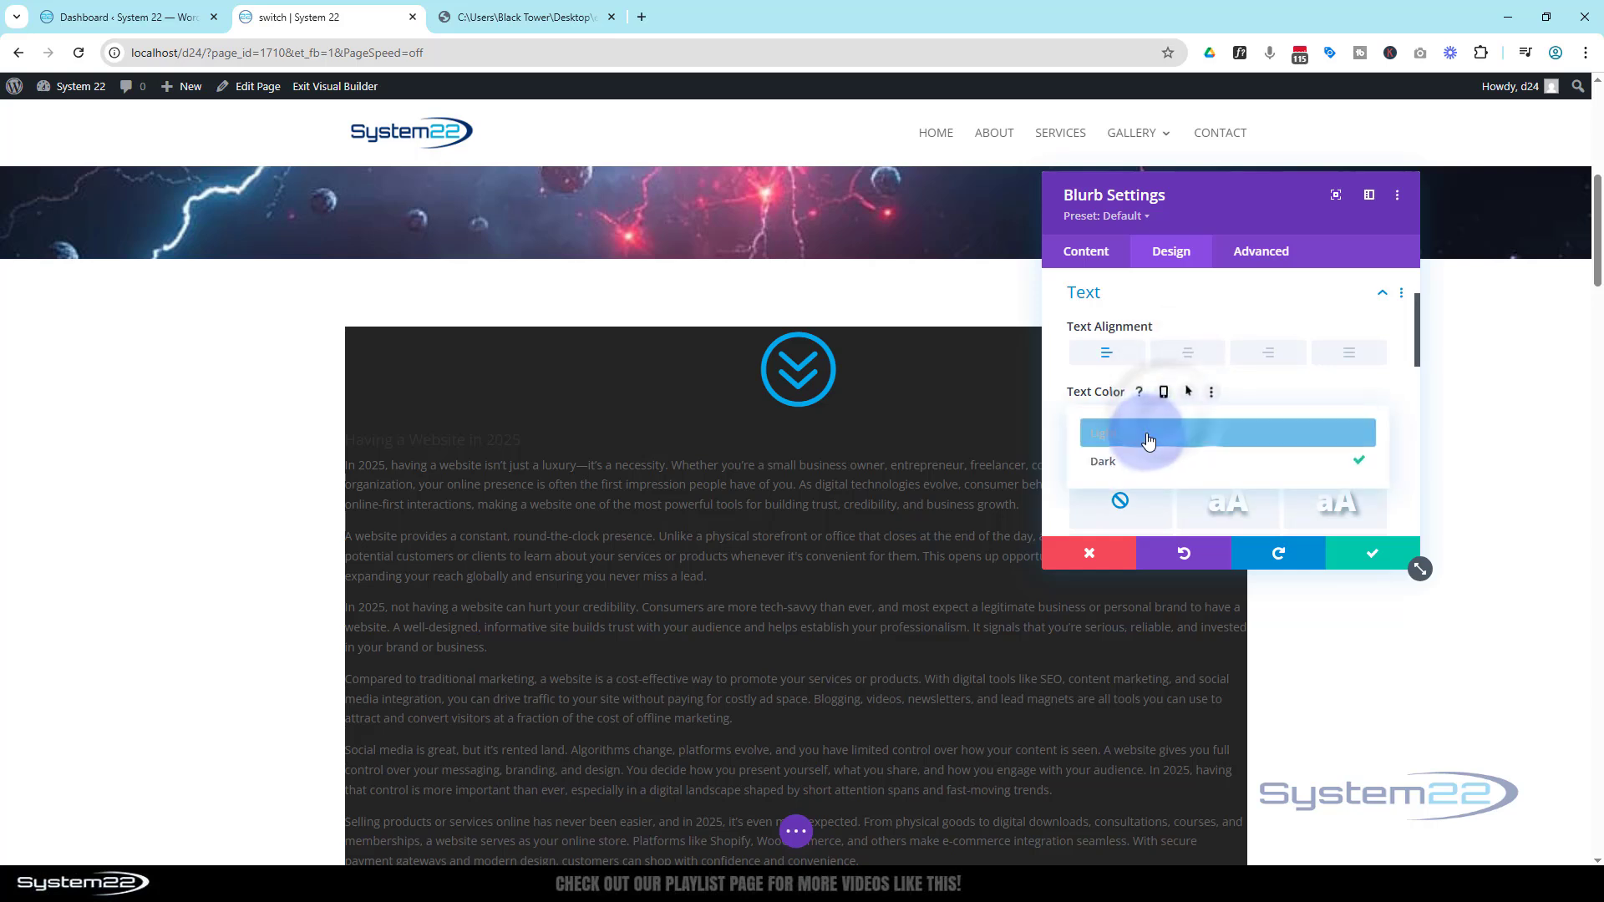
pyautogui.click(1148, 437)
pyautogui.scroll(-3, 1166, 422)
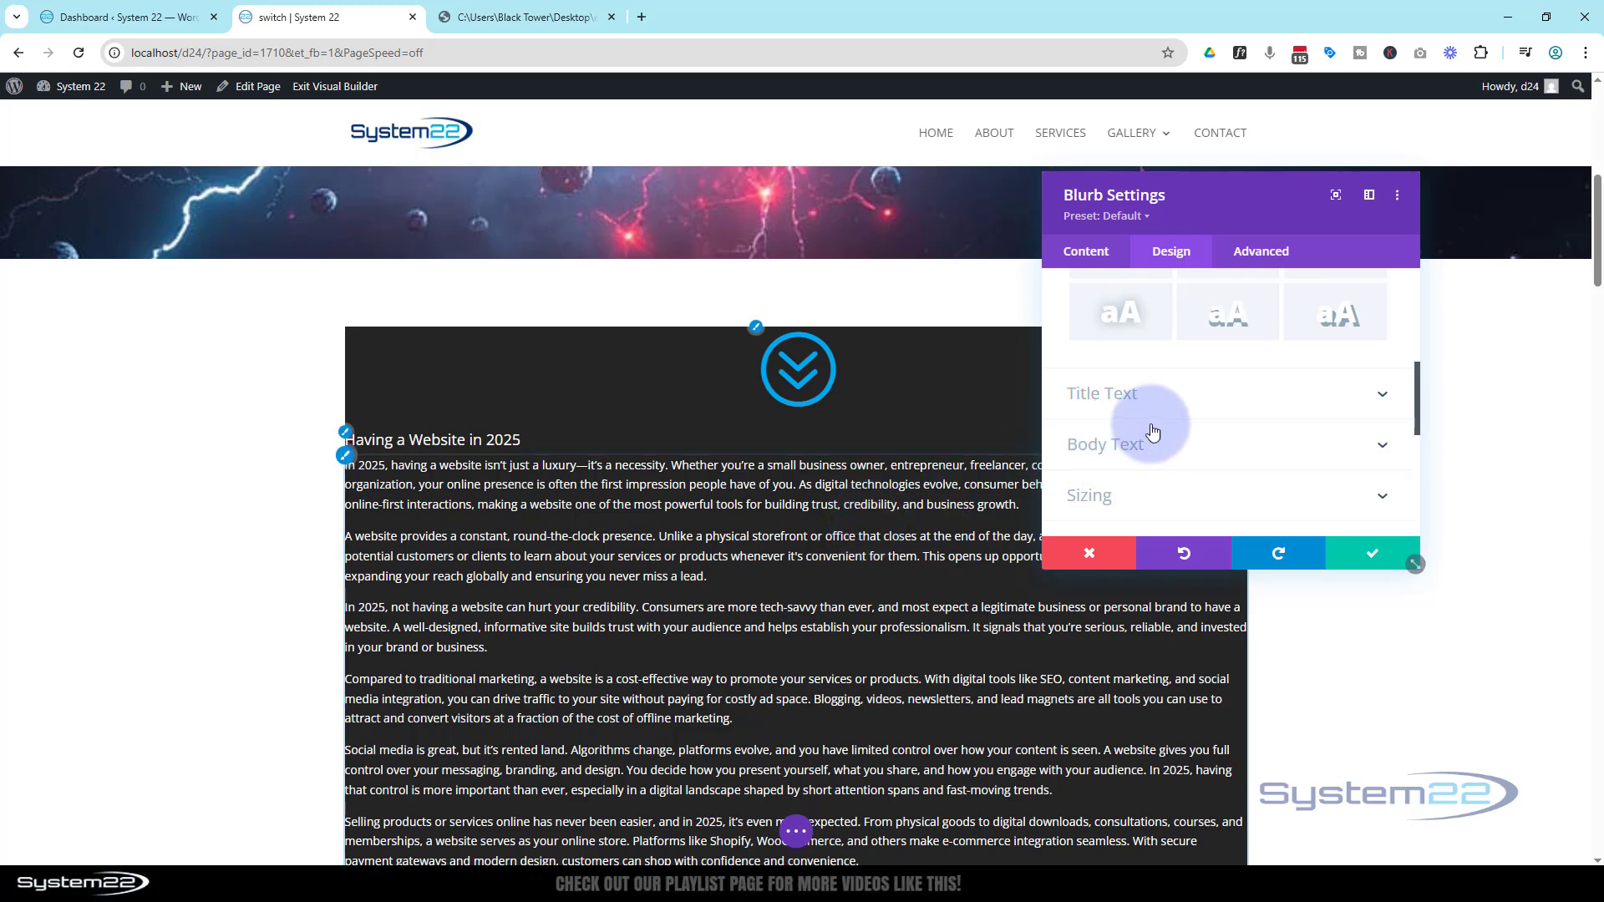
# Set the blurb title's font weight to Semi Bold
pyautogui.click(1181, 398)
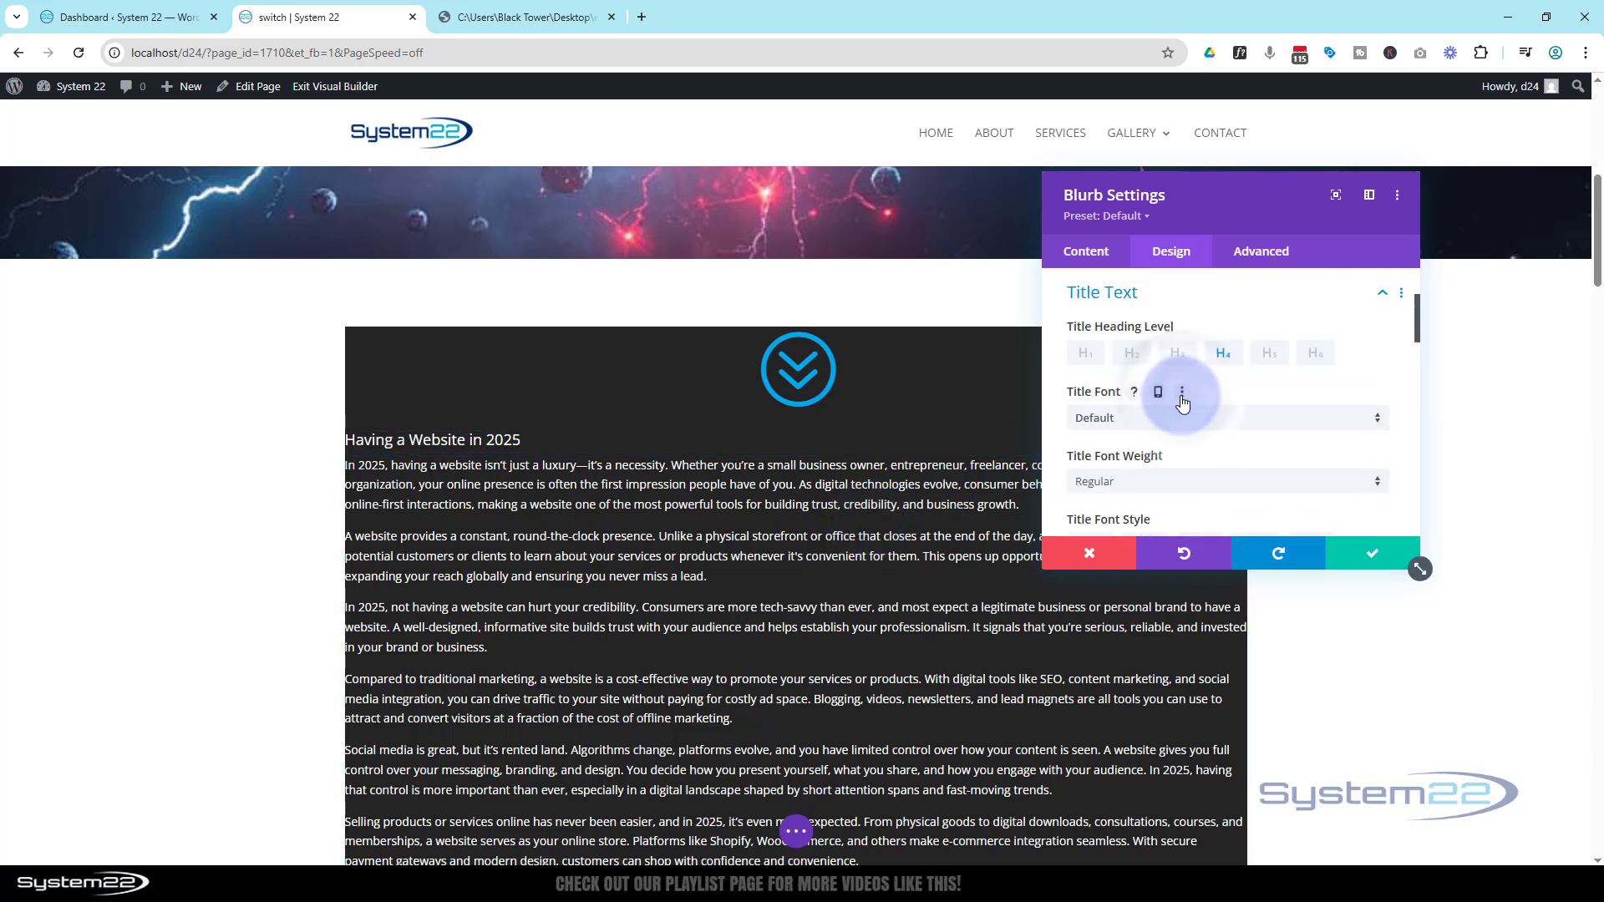
pyautogui.scroll(-3, 1182, 399)
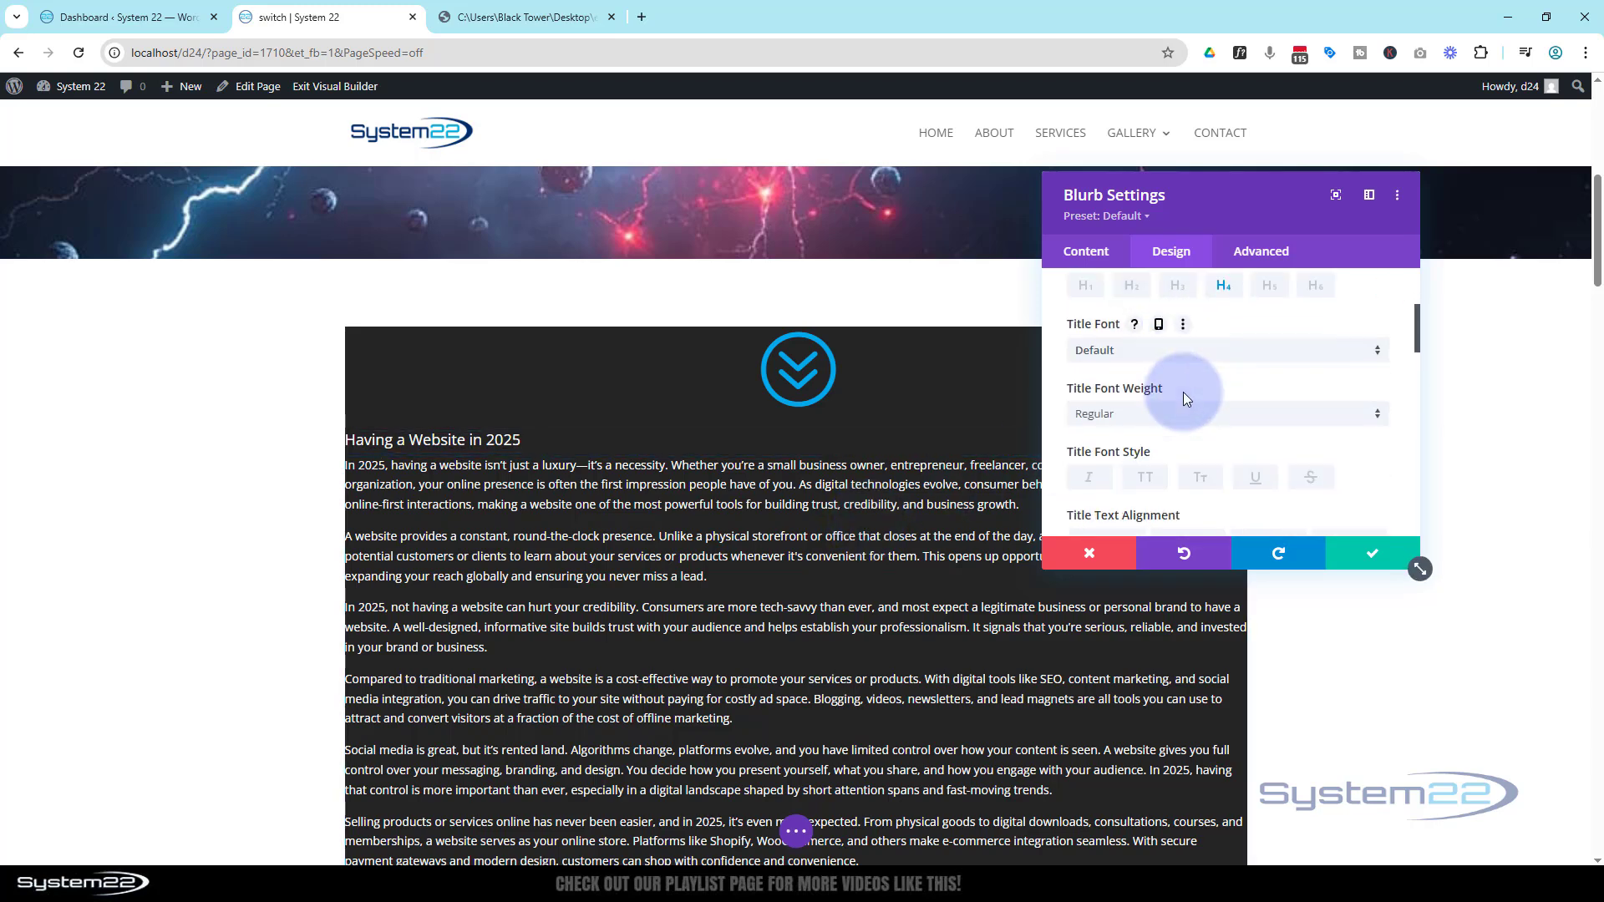
pyautogui.click(1141, 317)
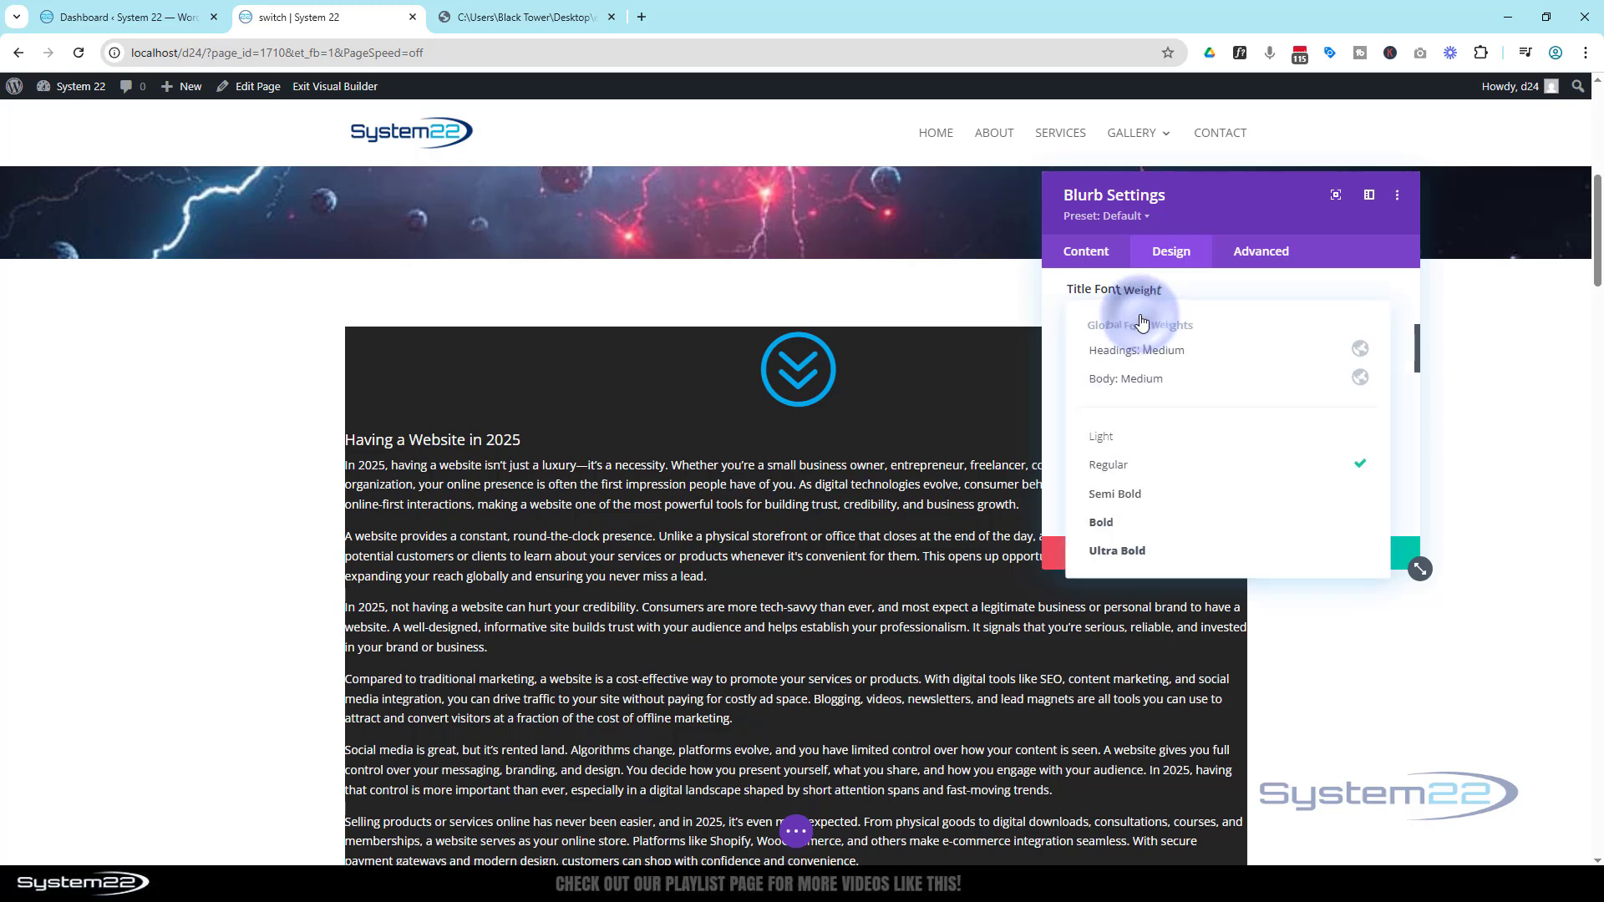
pyautogui.click(1157, 493)
# Center-align the blurb title and set its text size to 30px
pyautogui.scroll(-1, 1173, 448)
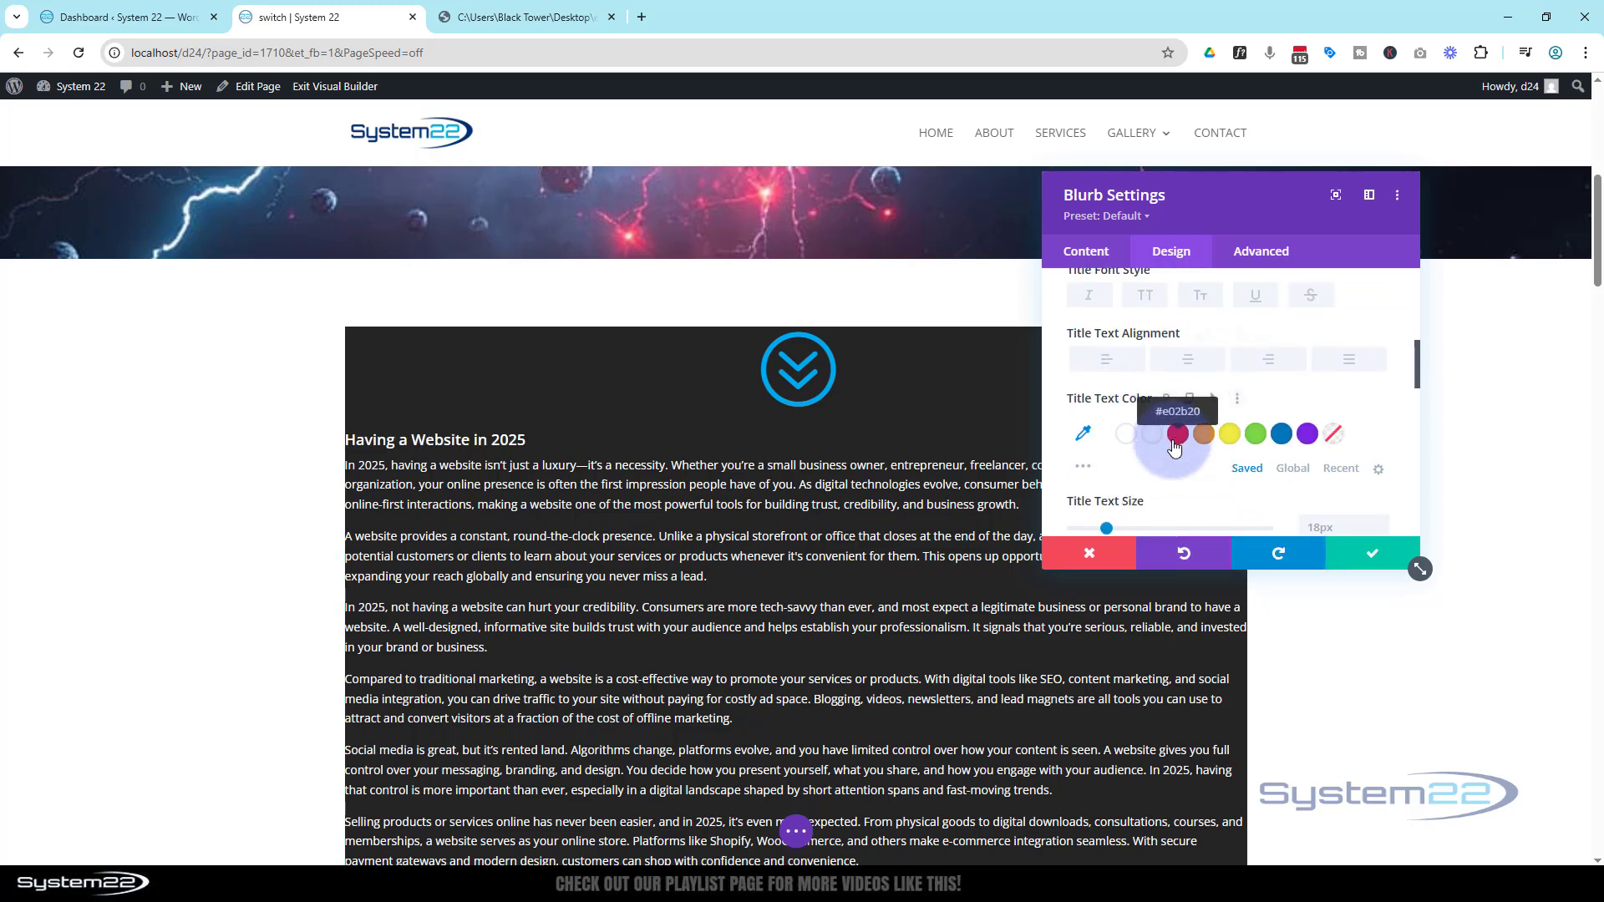
pyautogui.click(1197, 363)
pyautogui.scroll(-1, 1212, 385)
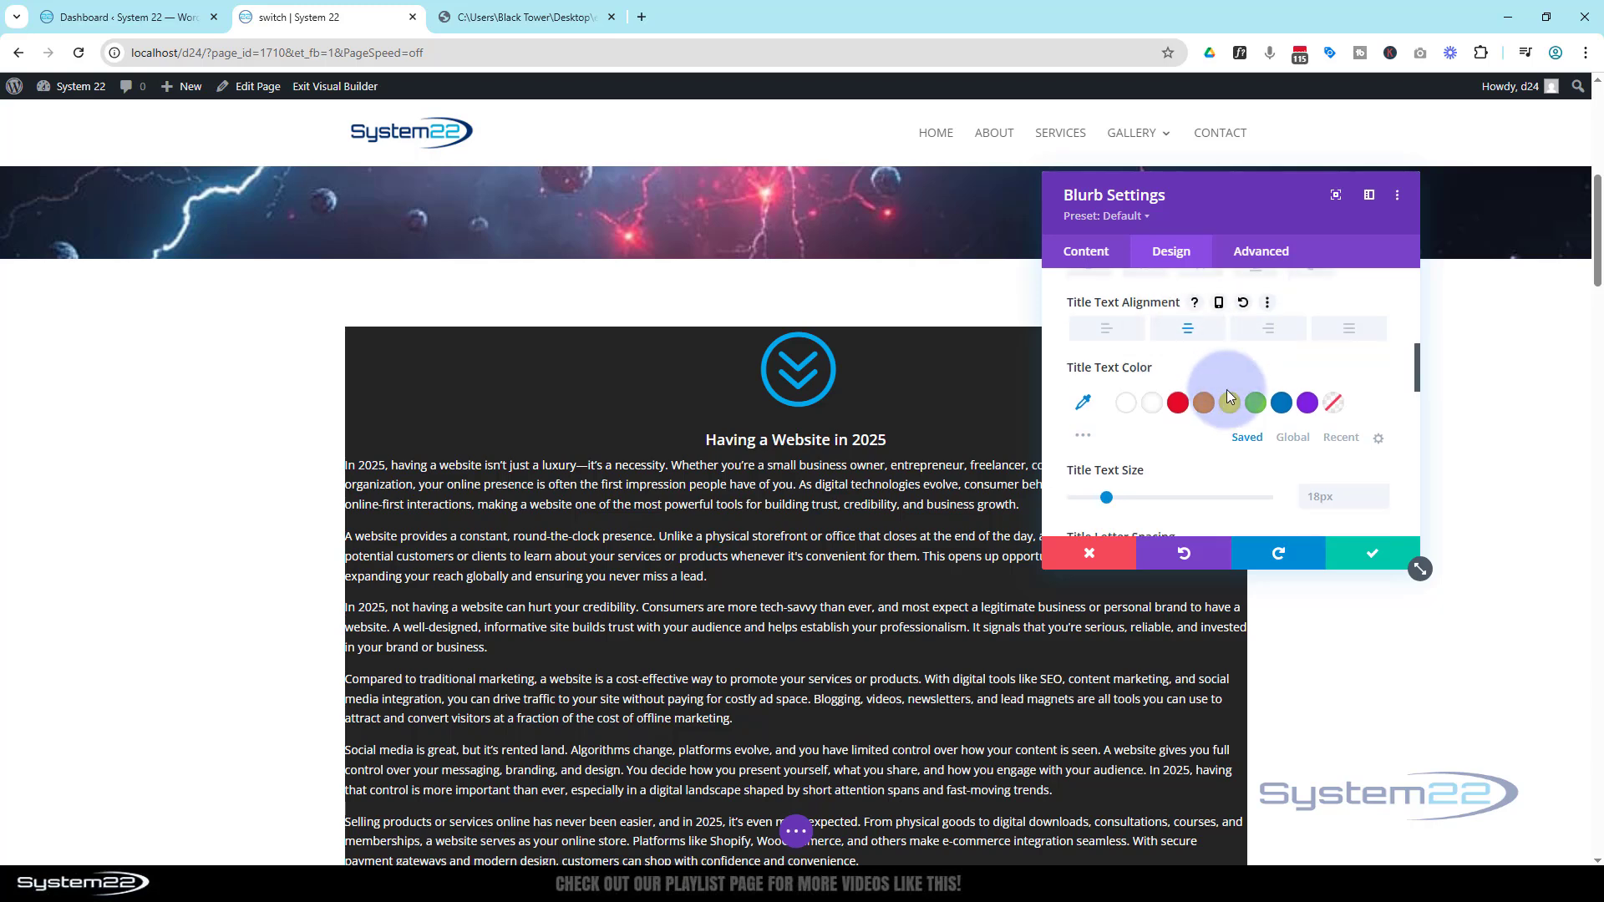
pyautogui.click(1362, 430)
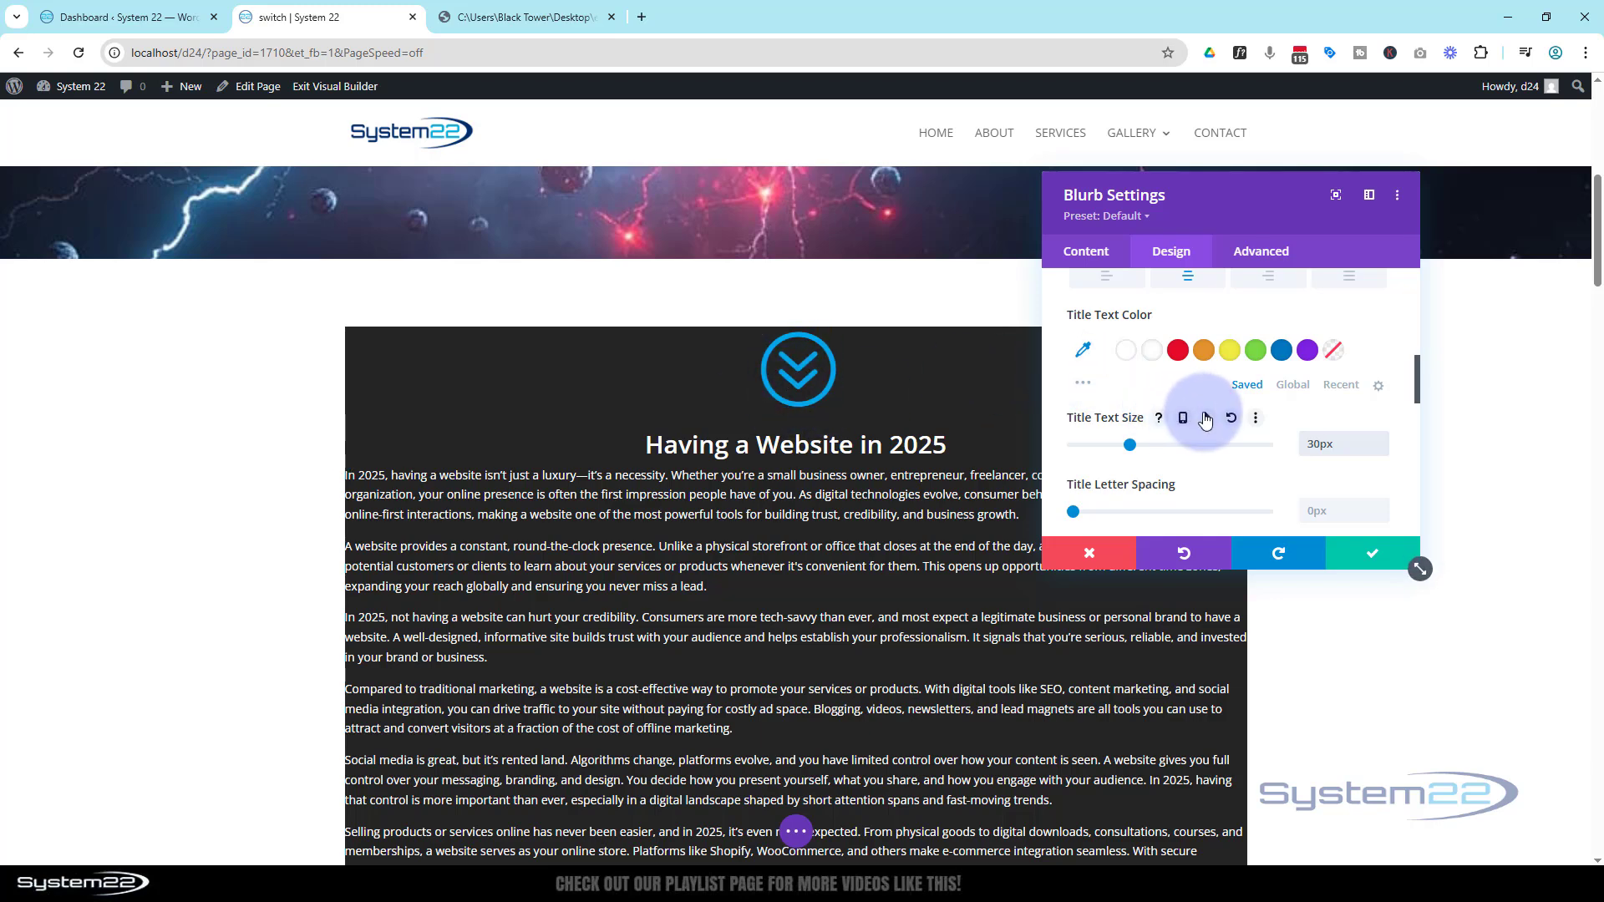
# Set the blurb icon's color to white #ffffff and its width to 50px
pyautogui.scroll(5, 1209, 419)
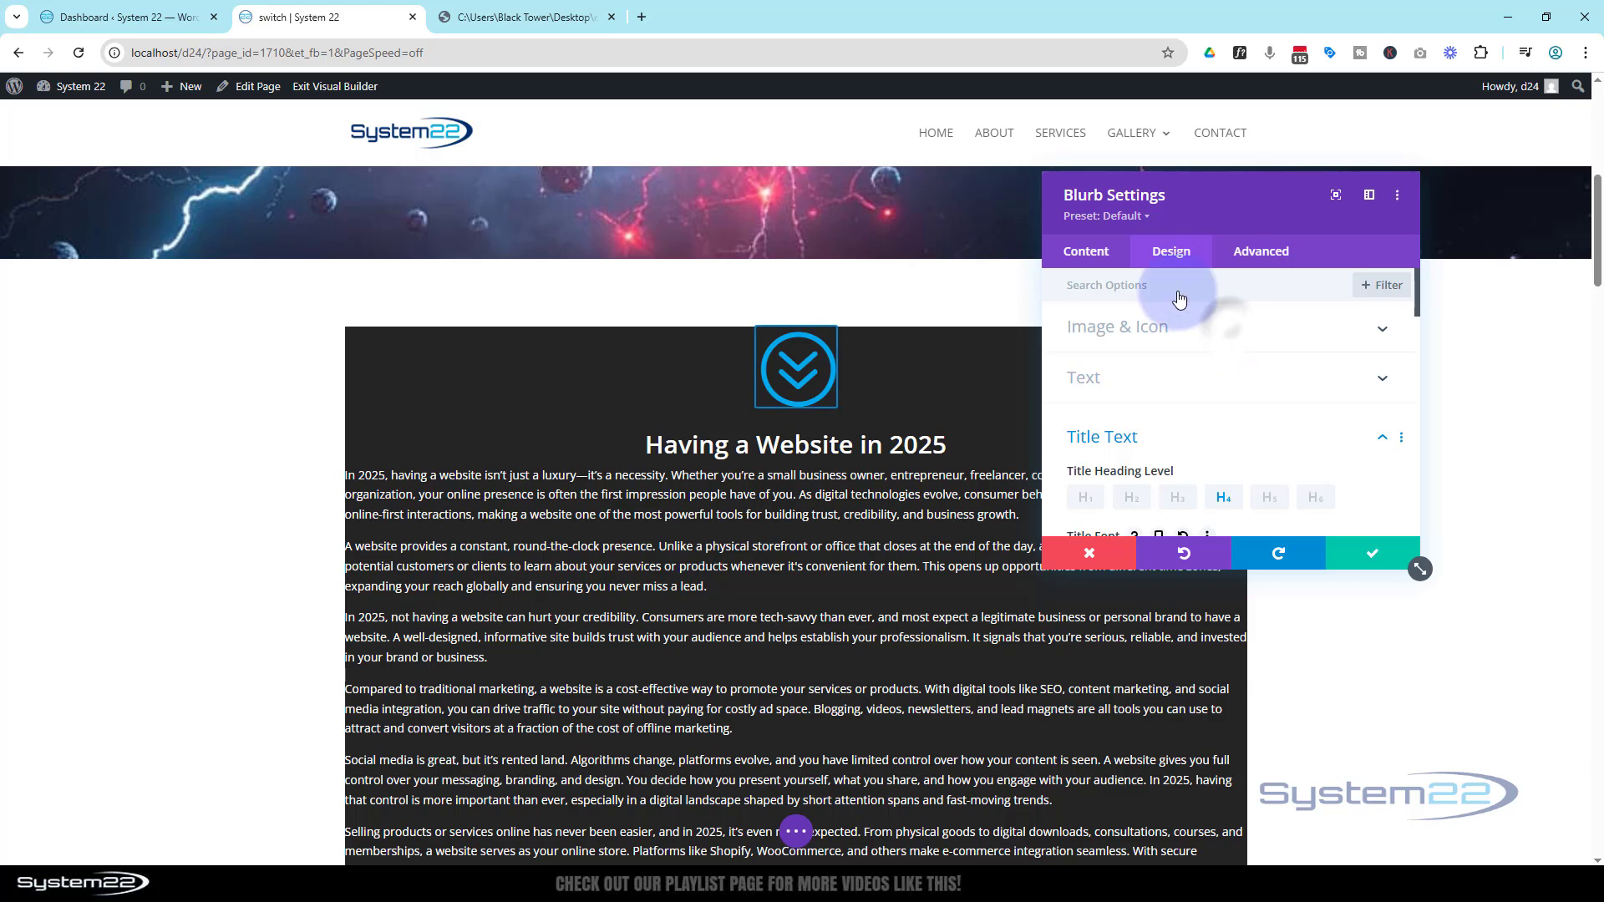
pyautogui.click(1187, 324)
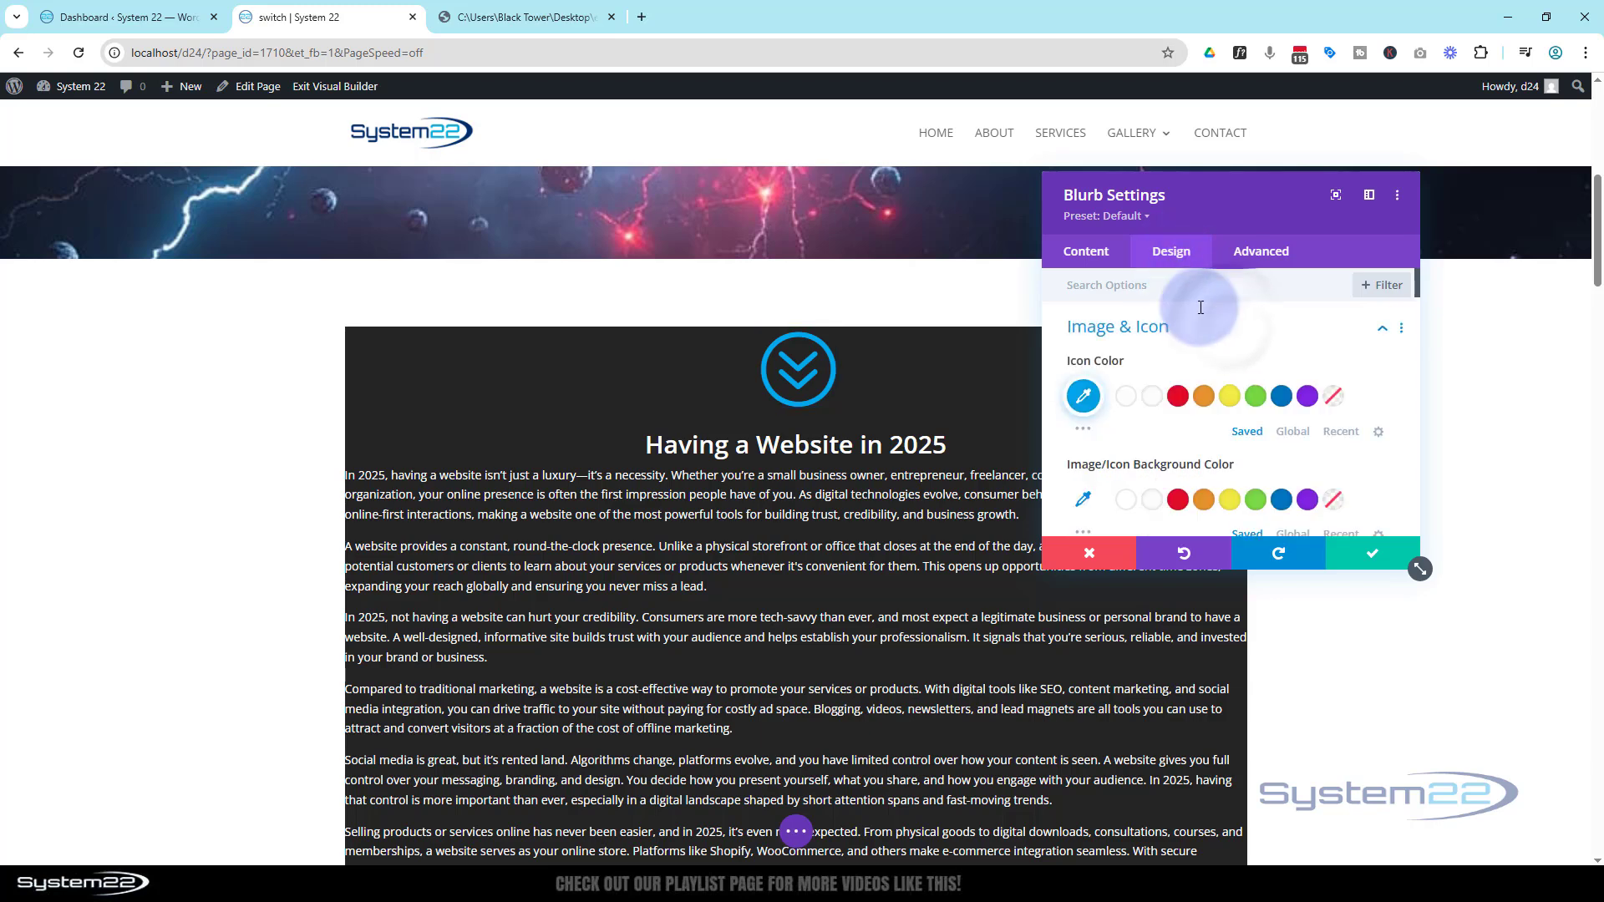
pyautogui.click(1153, 405)
pyautogui.scroll(-3, 1221, 394)
pyautogui.click(1310, 407)
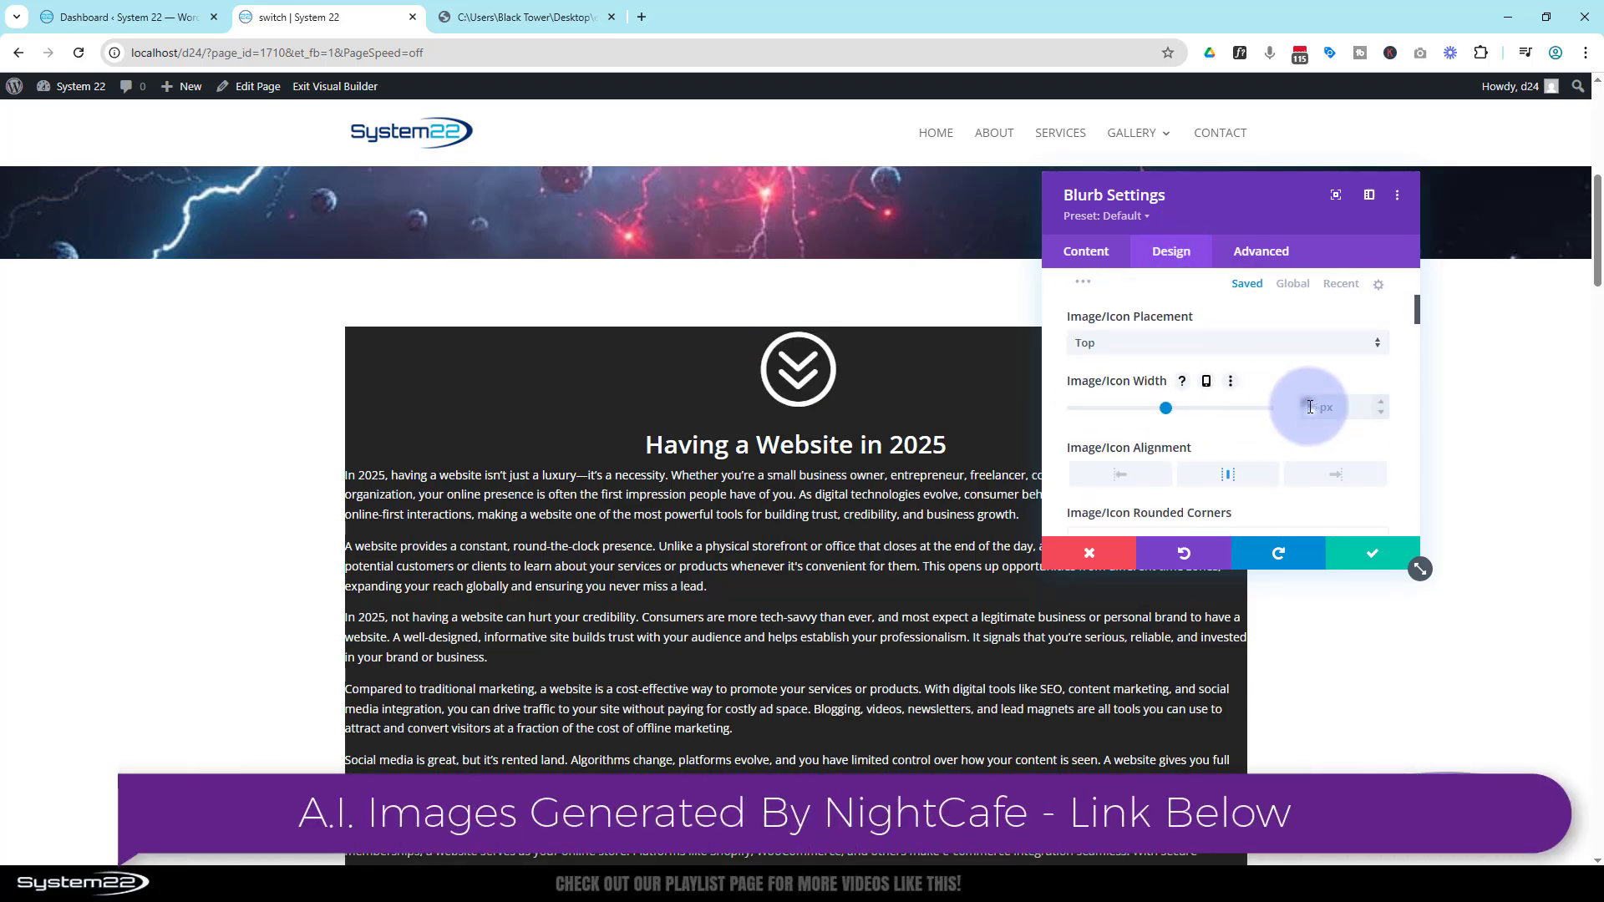
pyautogui.click(1454, 359)
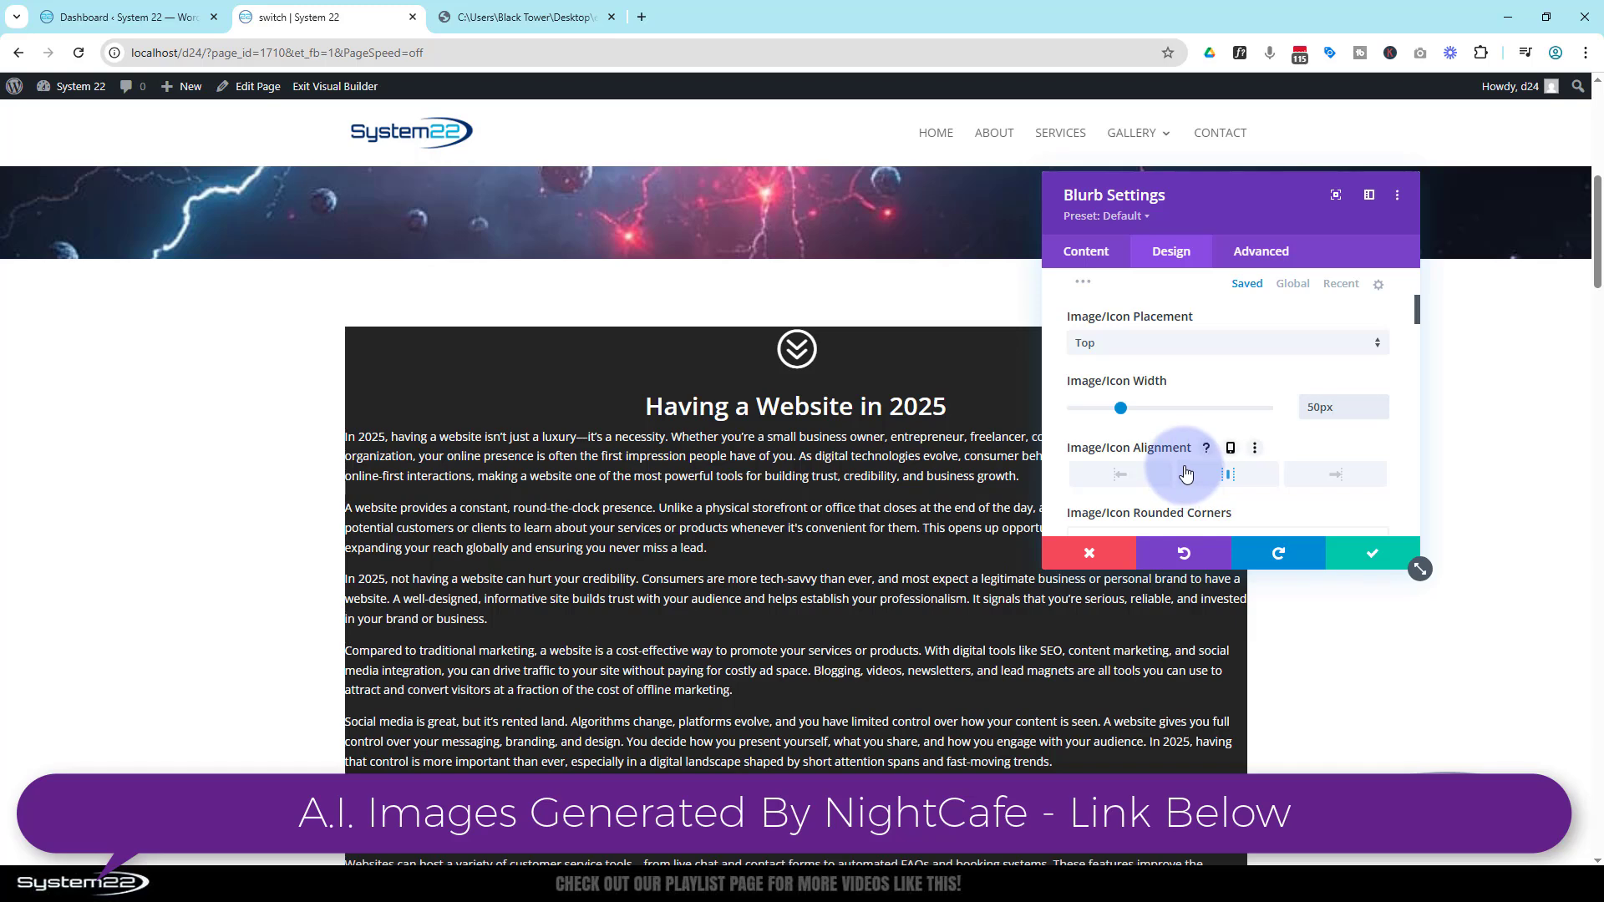
# Set the blurb's padding to 30px on all four sides and save the blurb settings
pyautogui.scroll(5, 1186, 473)
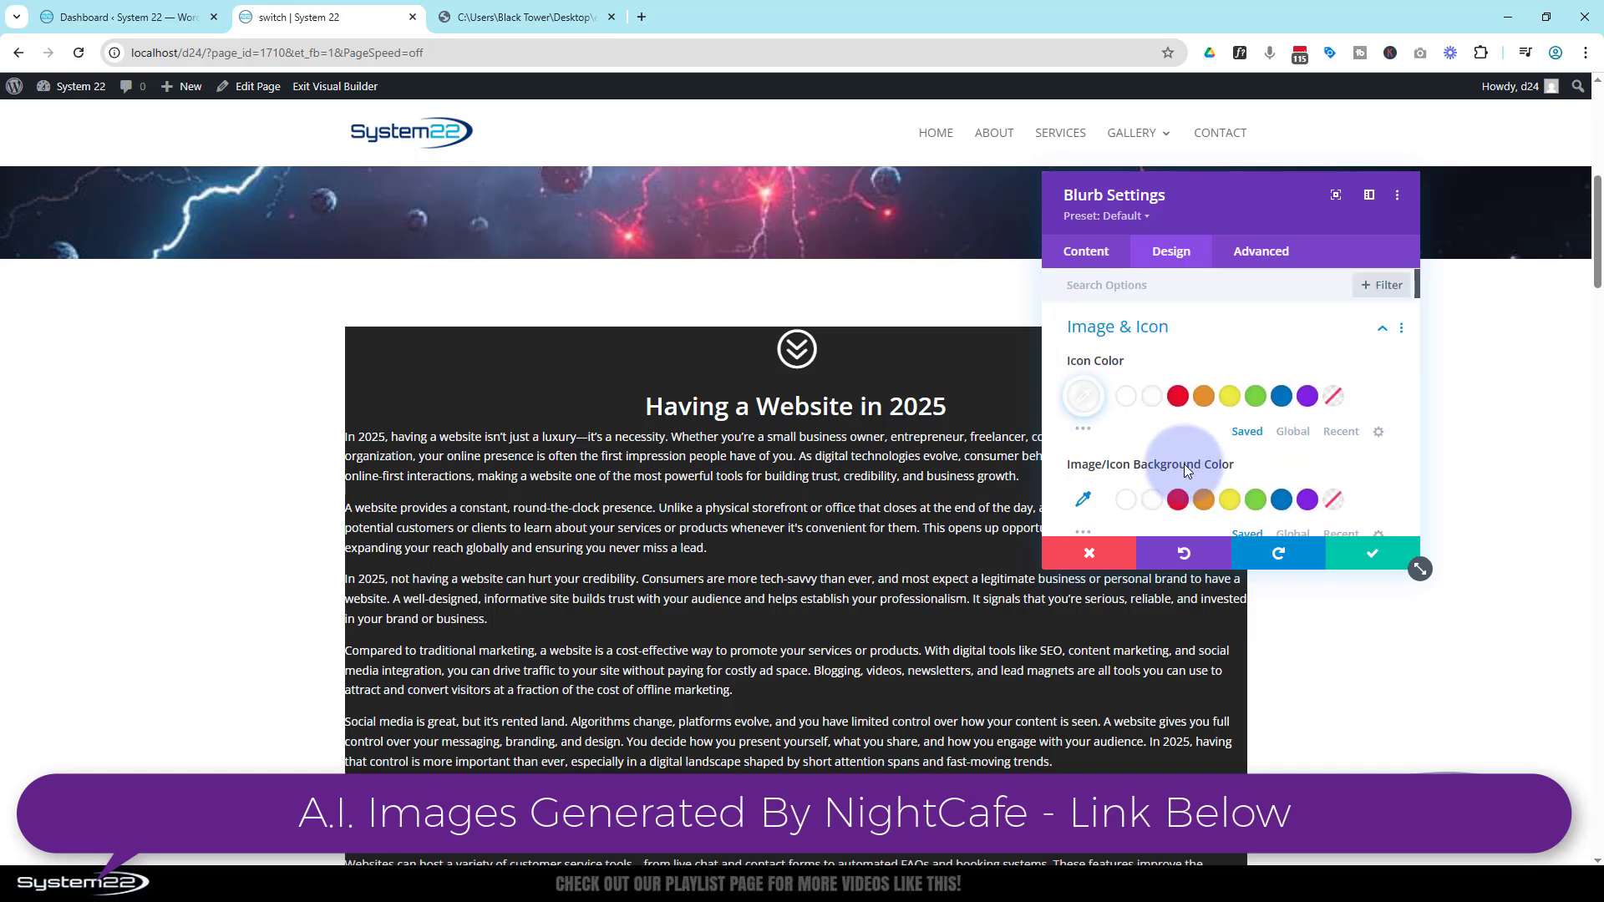
pyautogui.click(1195, 336)
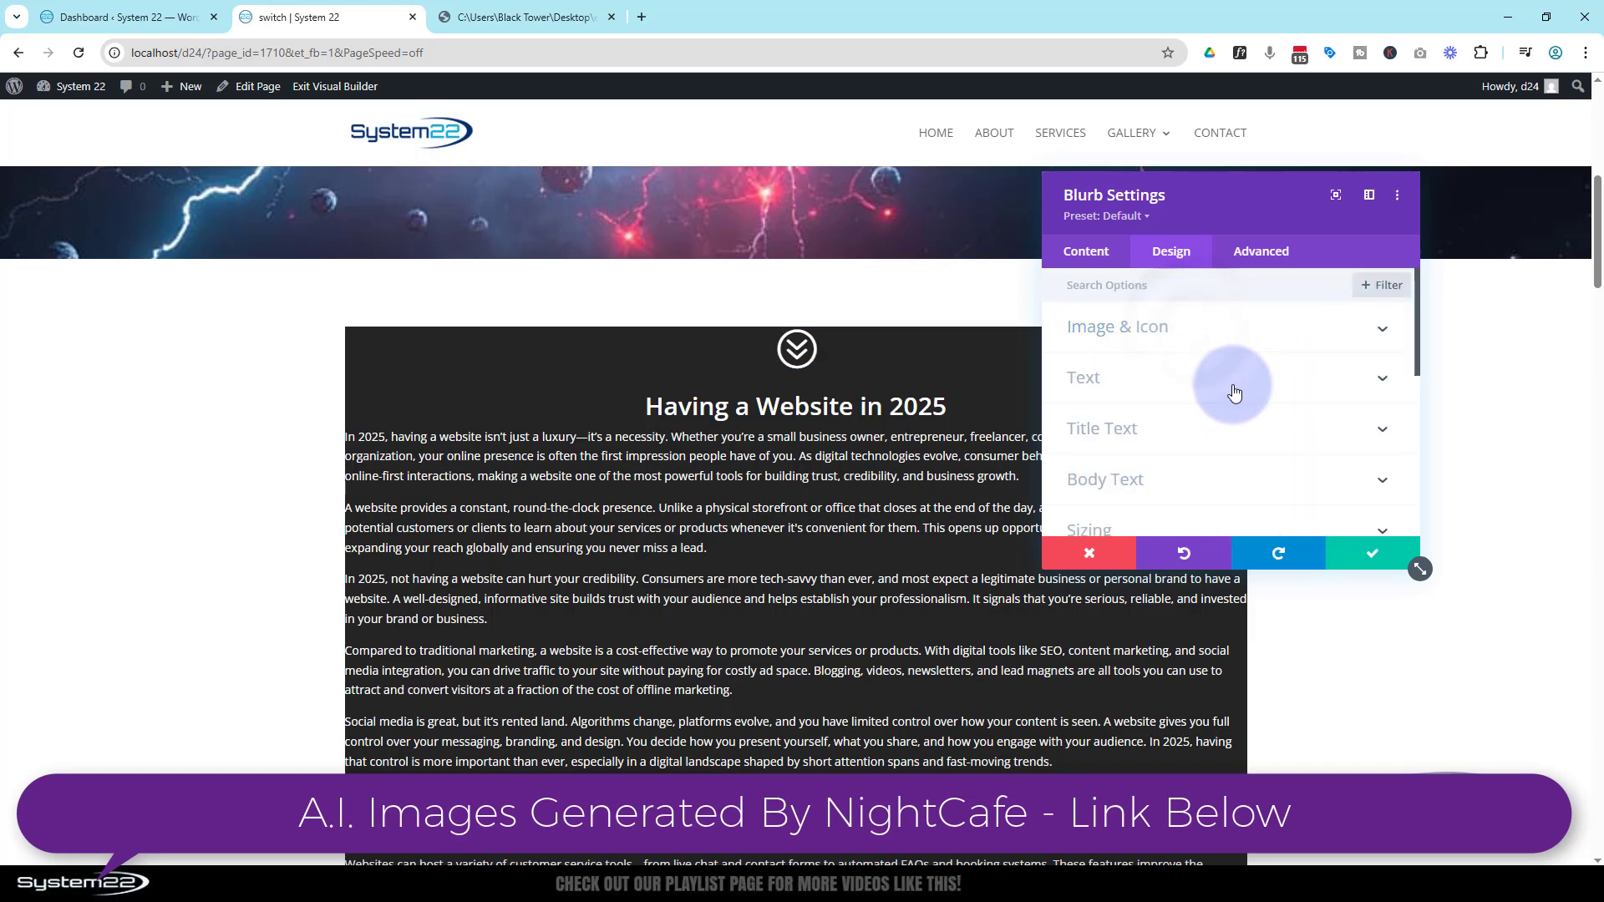
pyautogui.scroll(-5, 1235, 387)
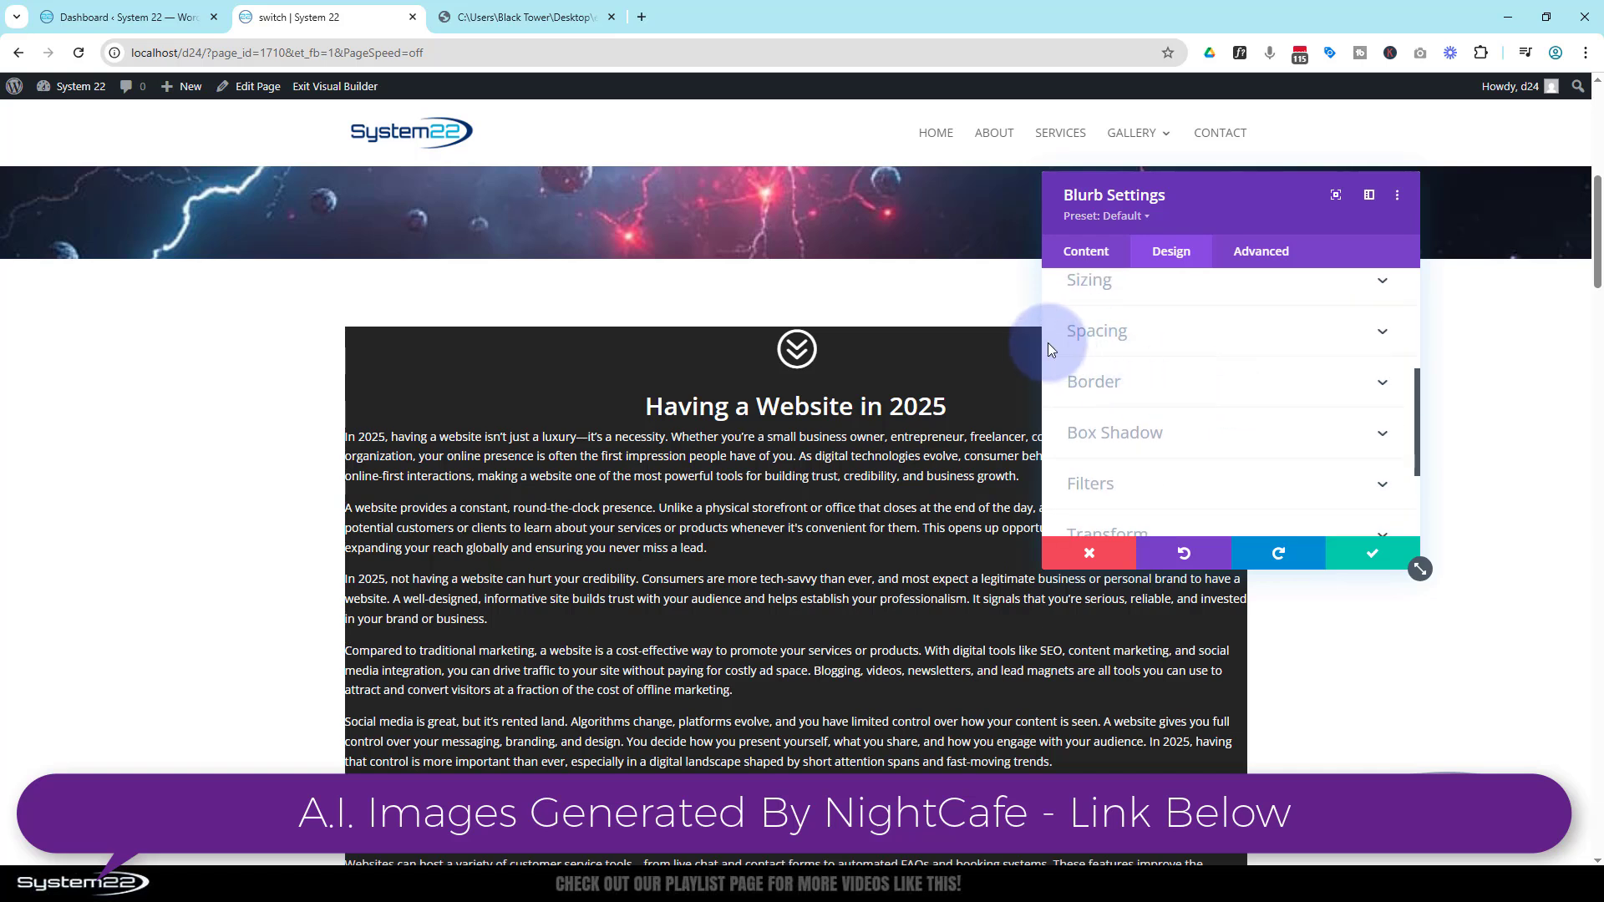
pyautogui.click(1170, 333)
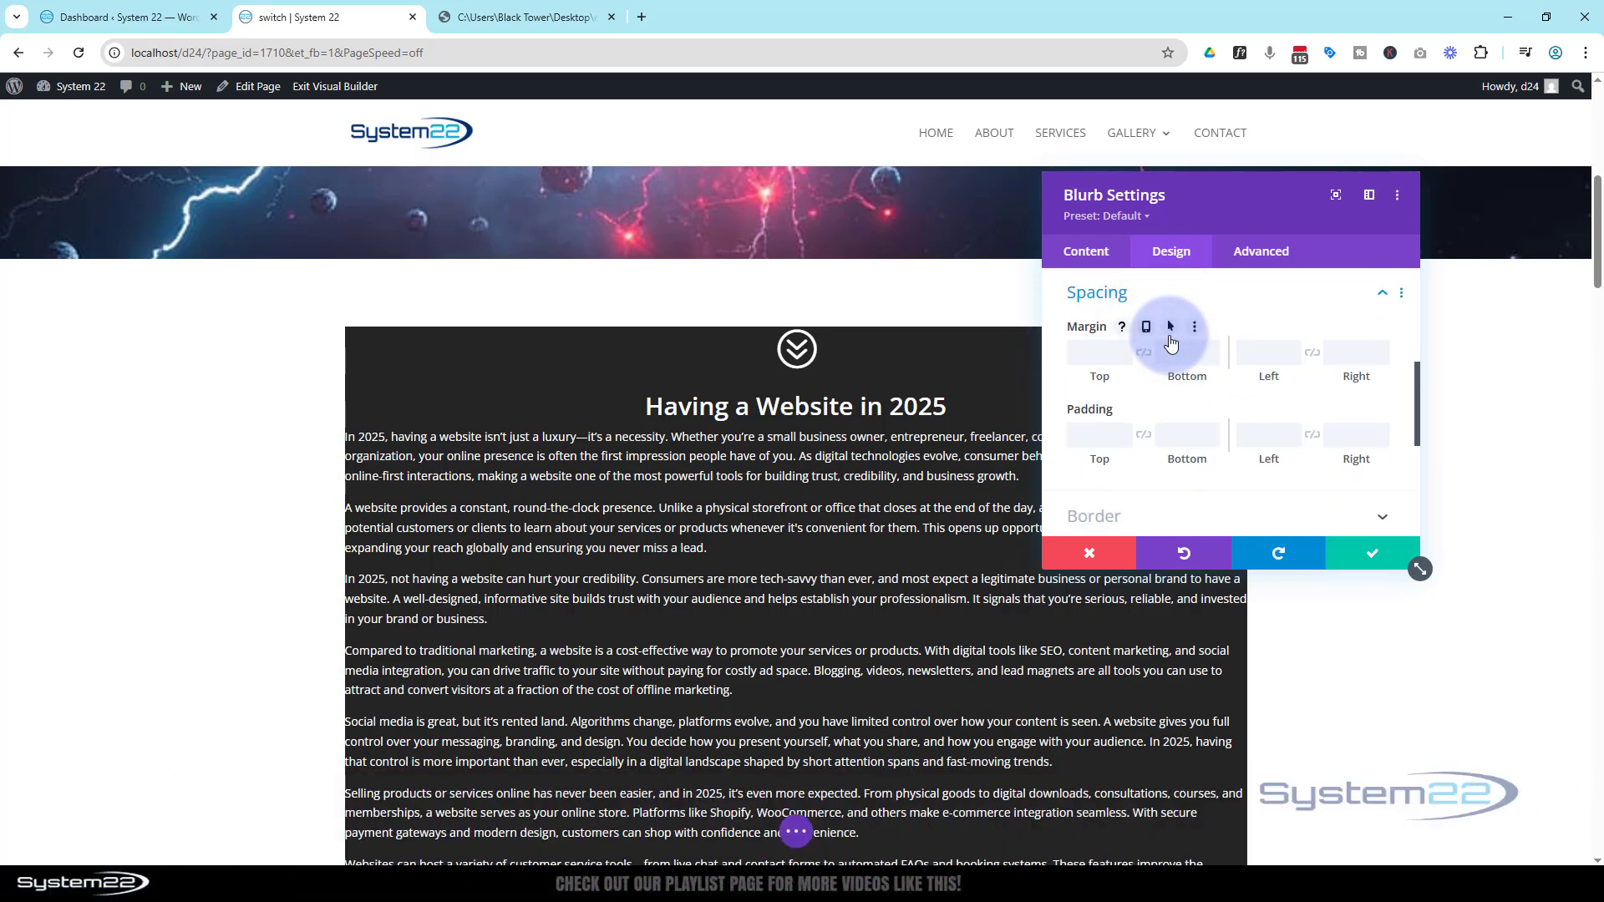
pyautogui.click(1094, 435)
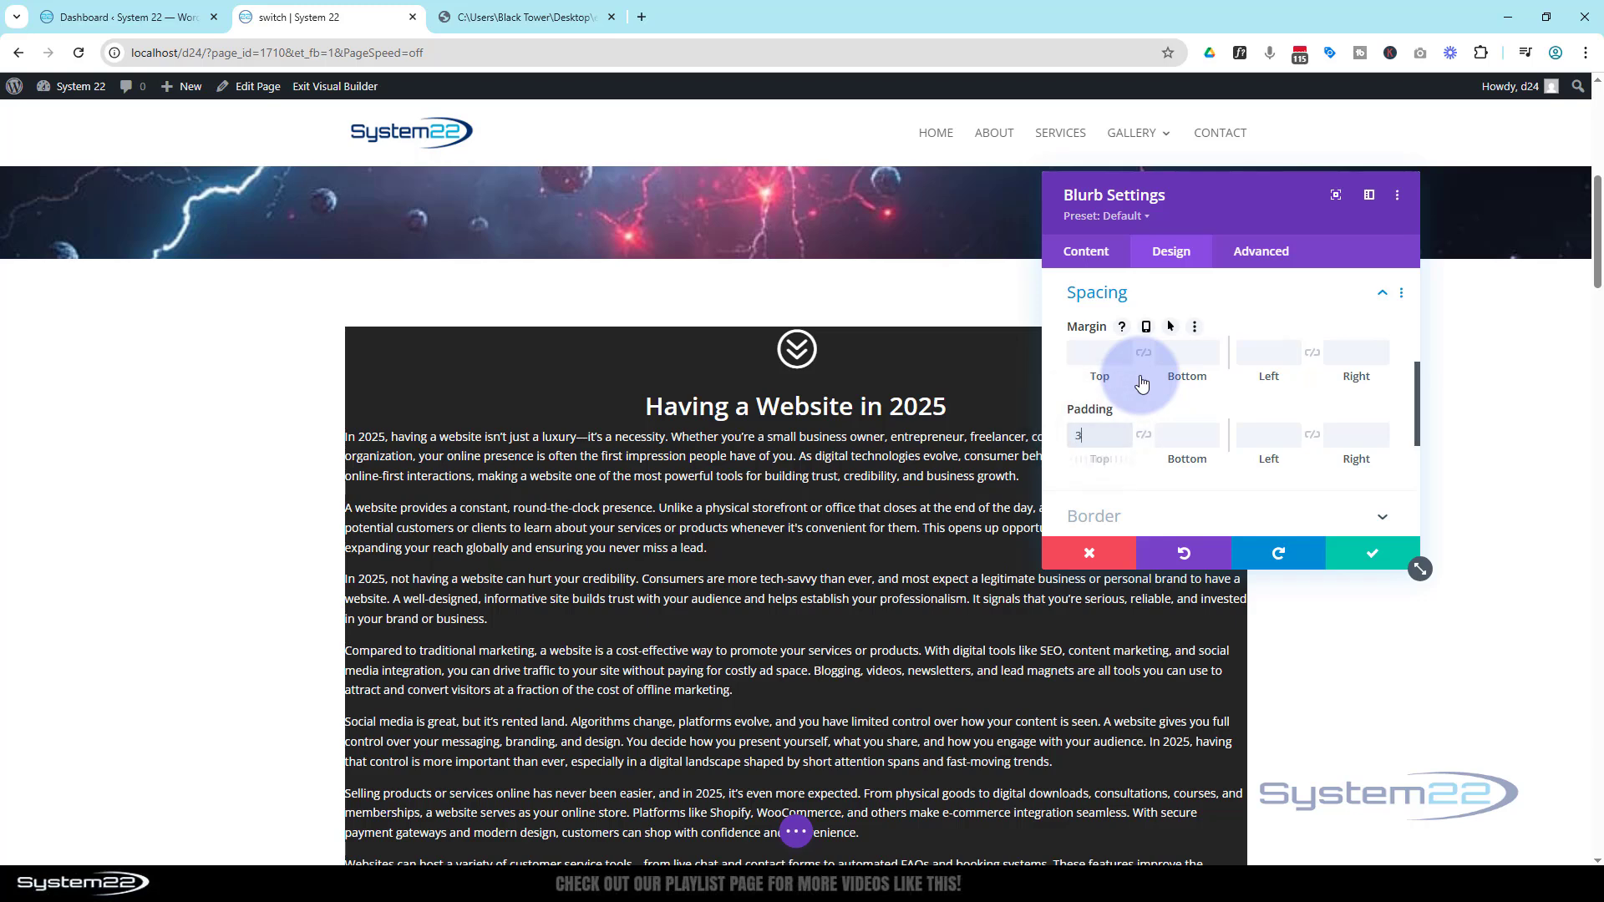
pyautogui.write('30')
pyautogui.click(1144, 435)
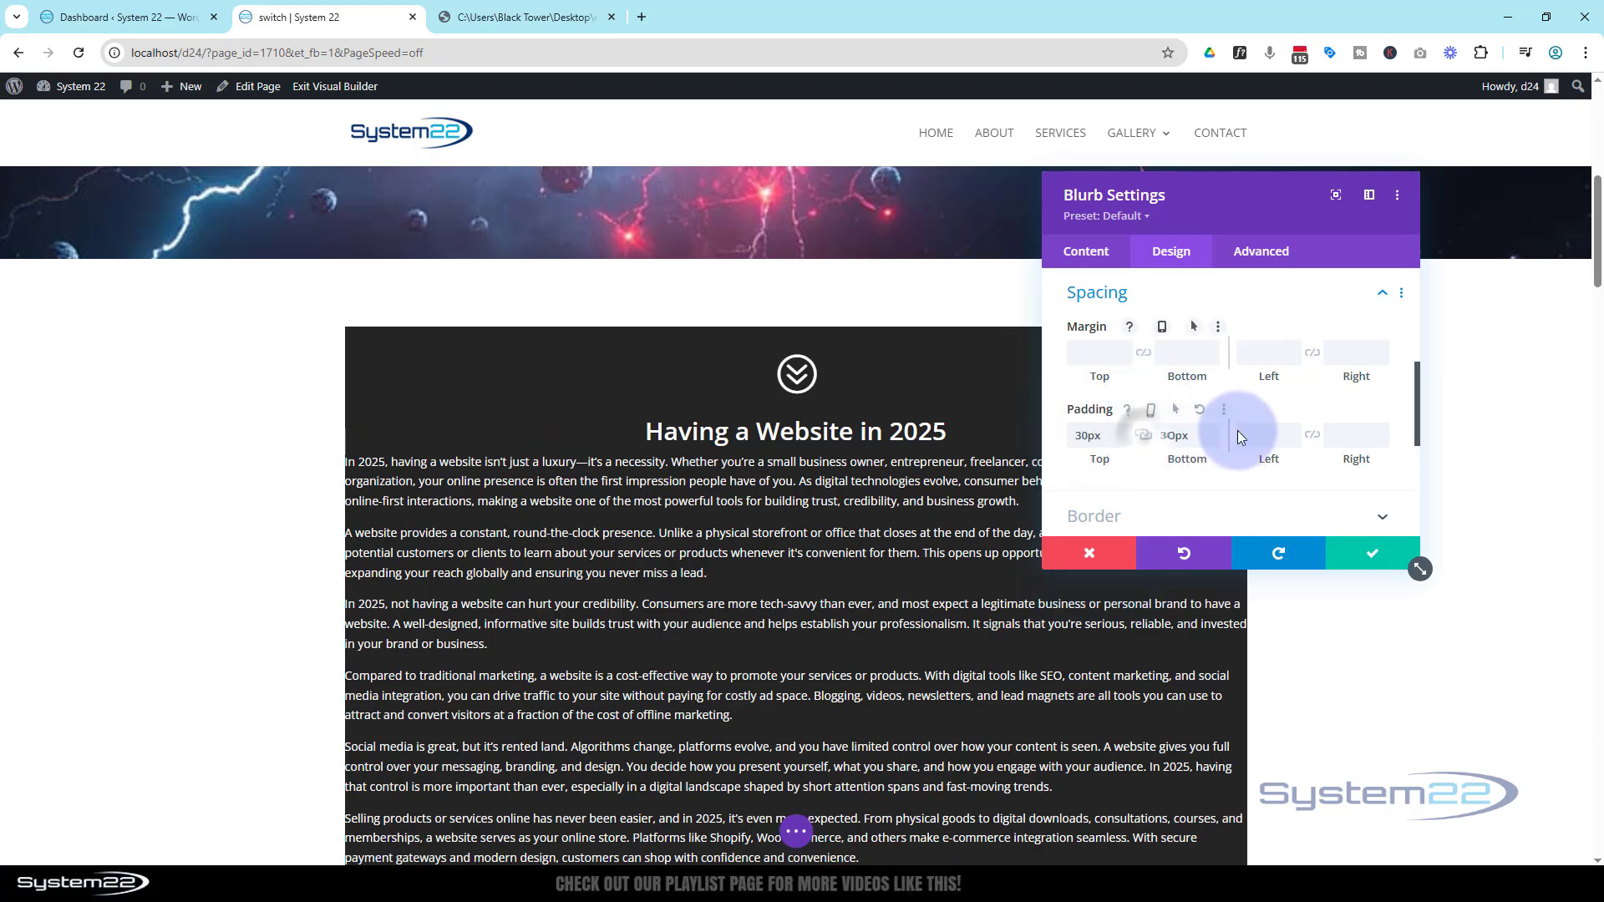
pyautogui.write('30')
pyautogui.click(1308, 442)
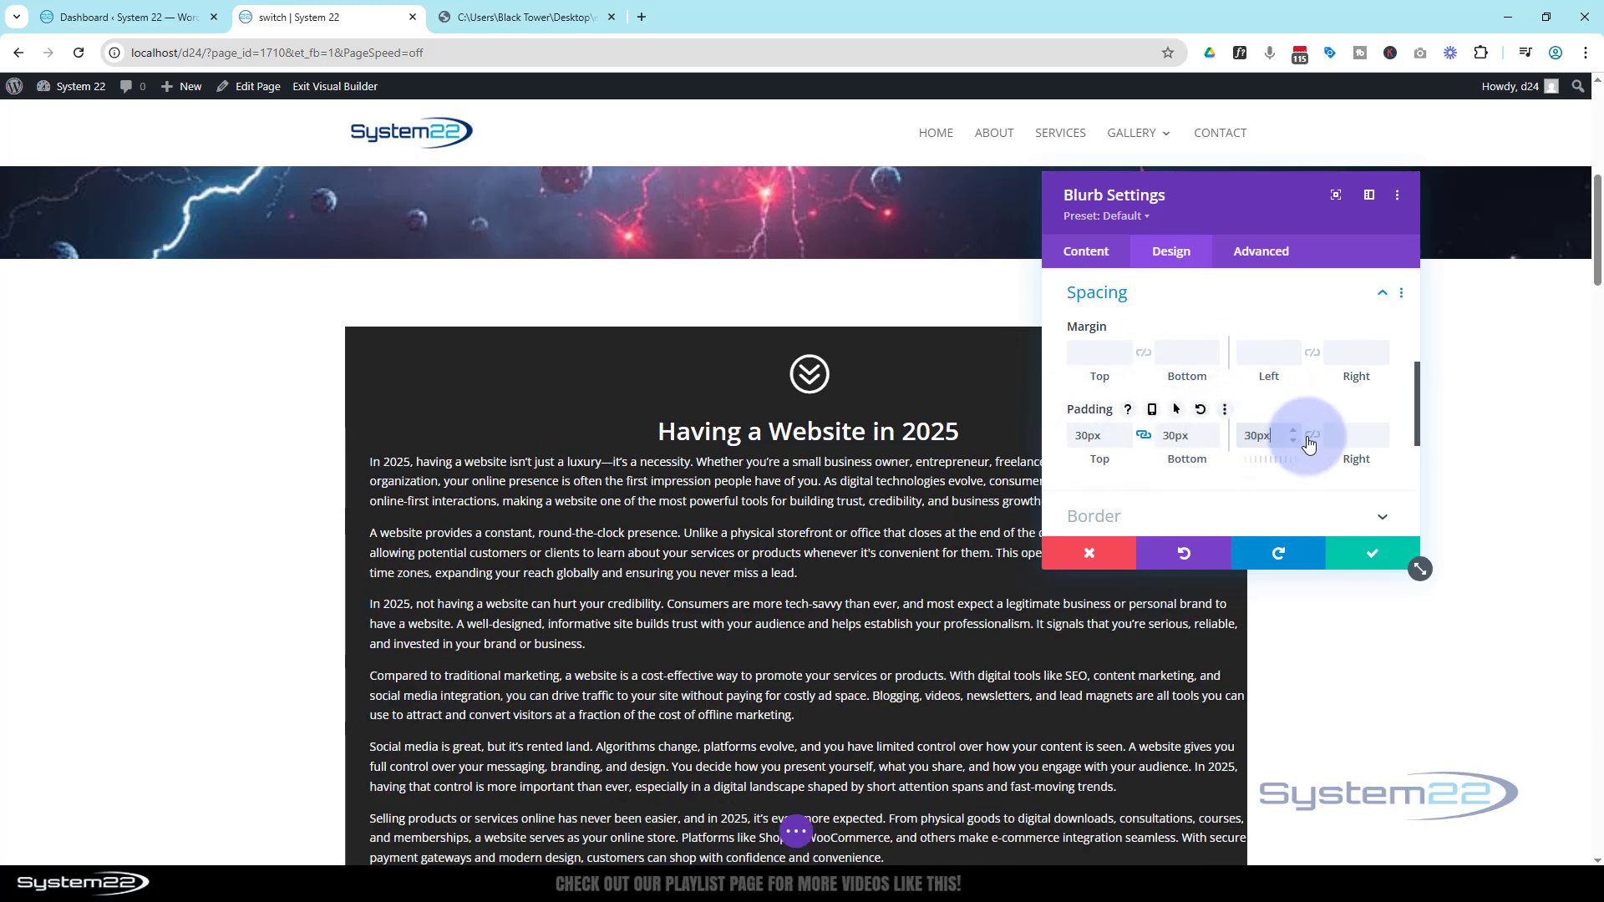
pyautogui.scroll(-6, 243, 448)
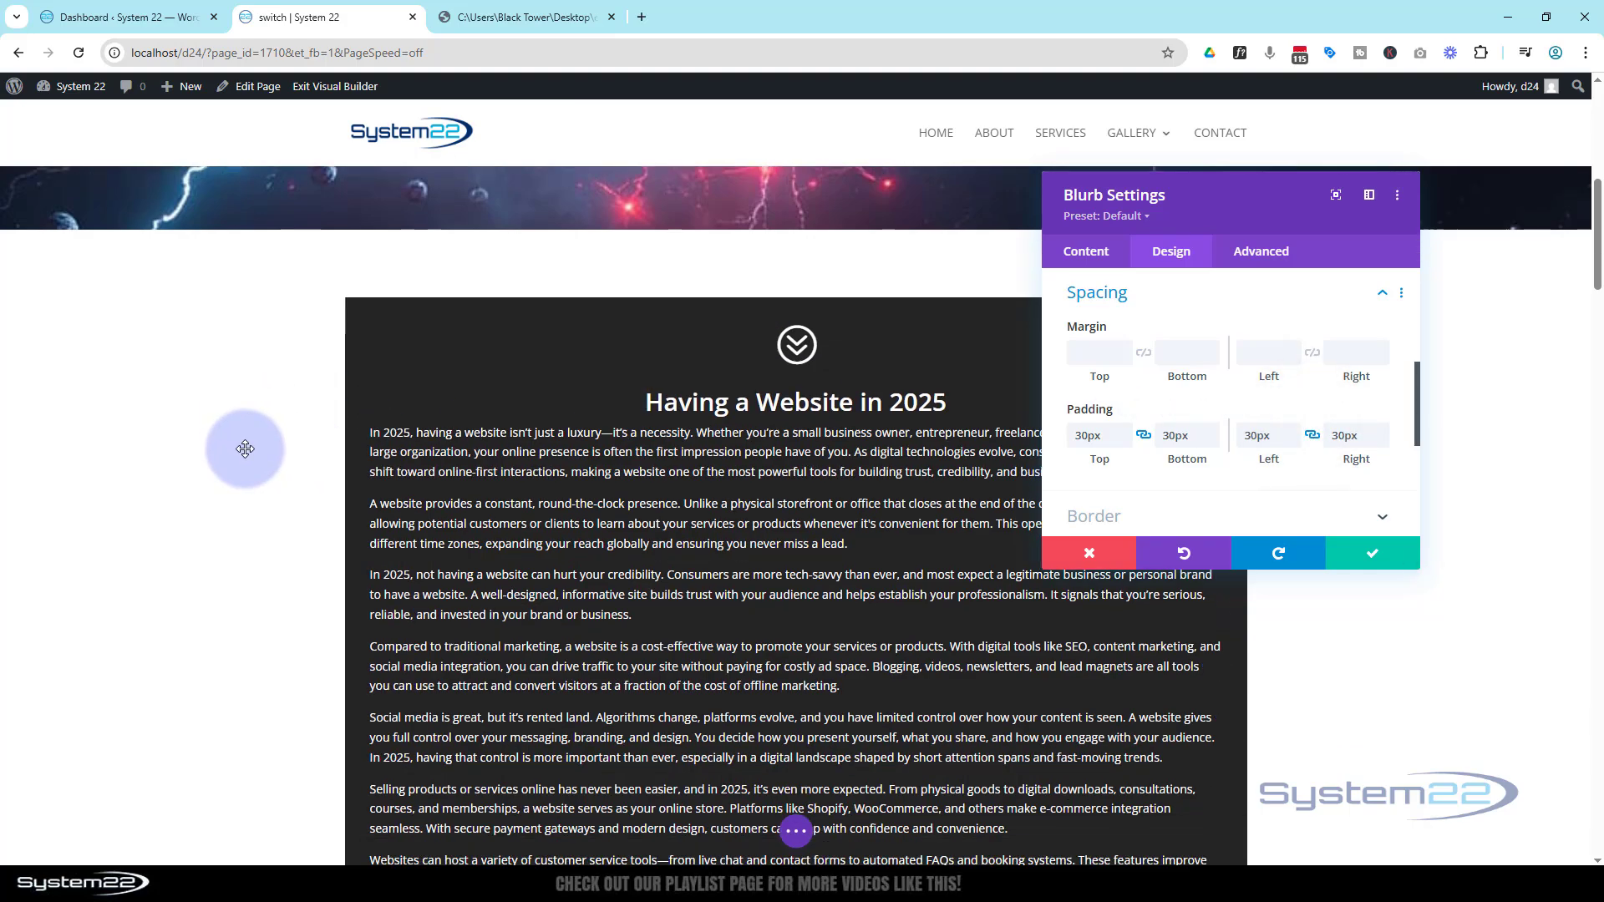
pyautogui.scroll(-4, 246, 449)
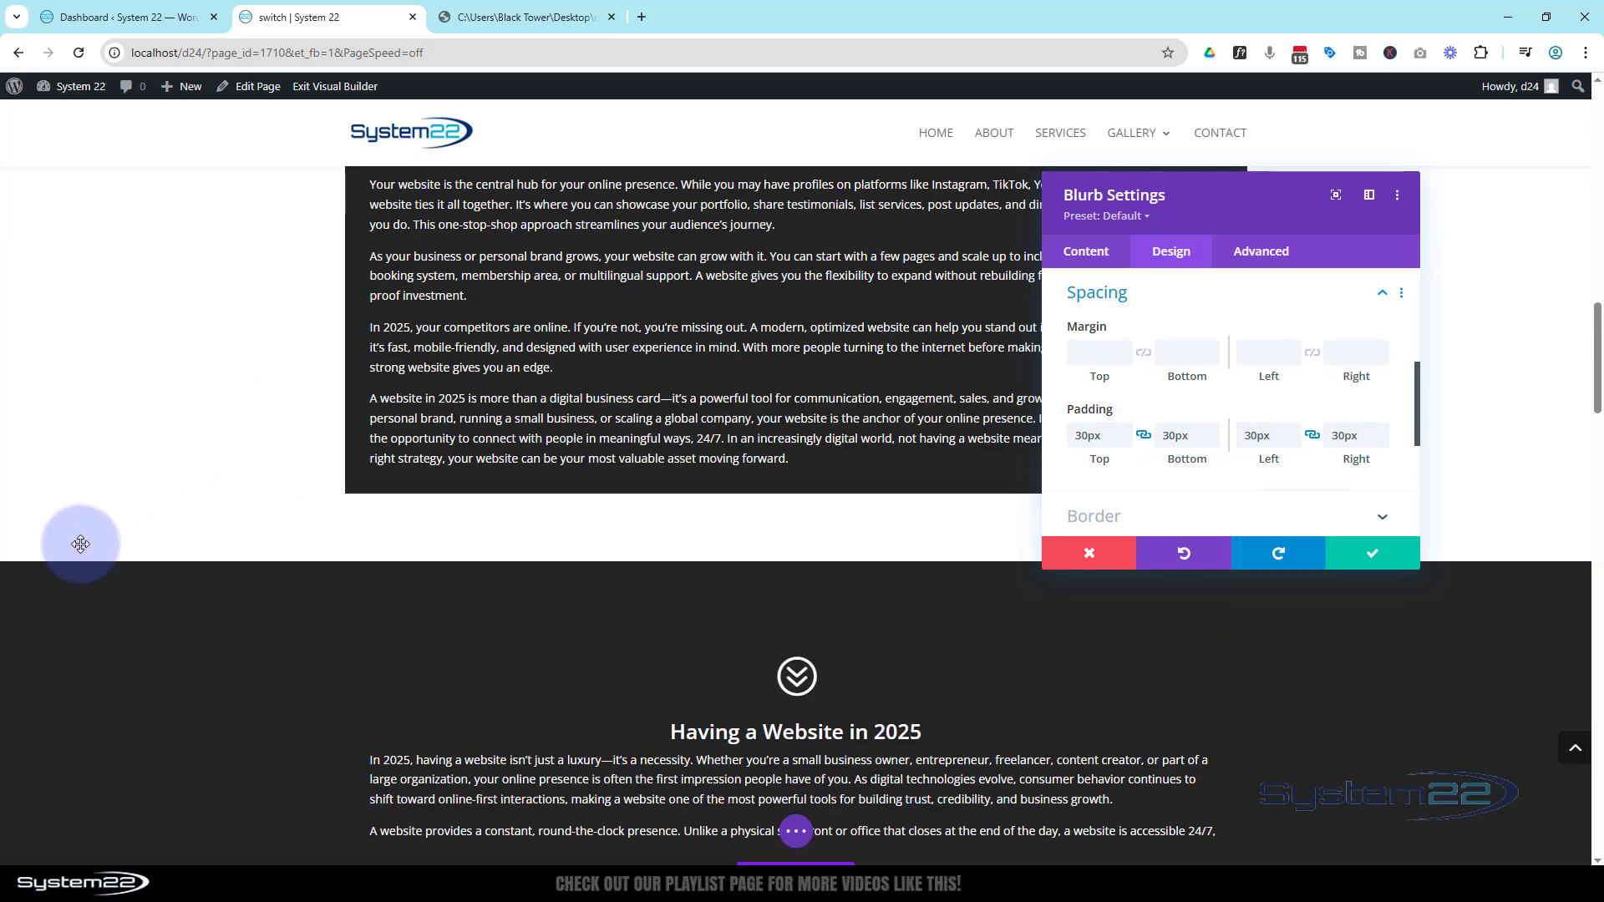
pyautogui.click(1373, 555)
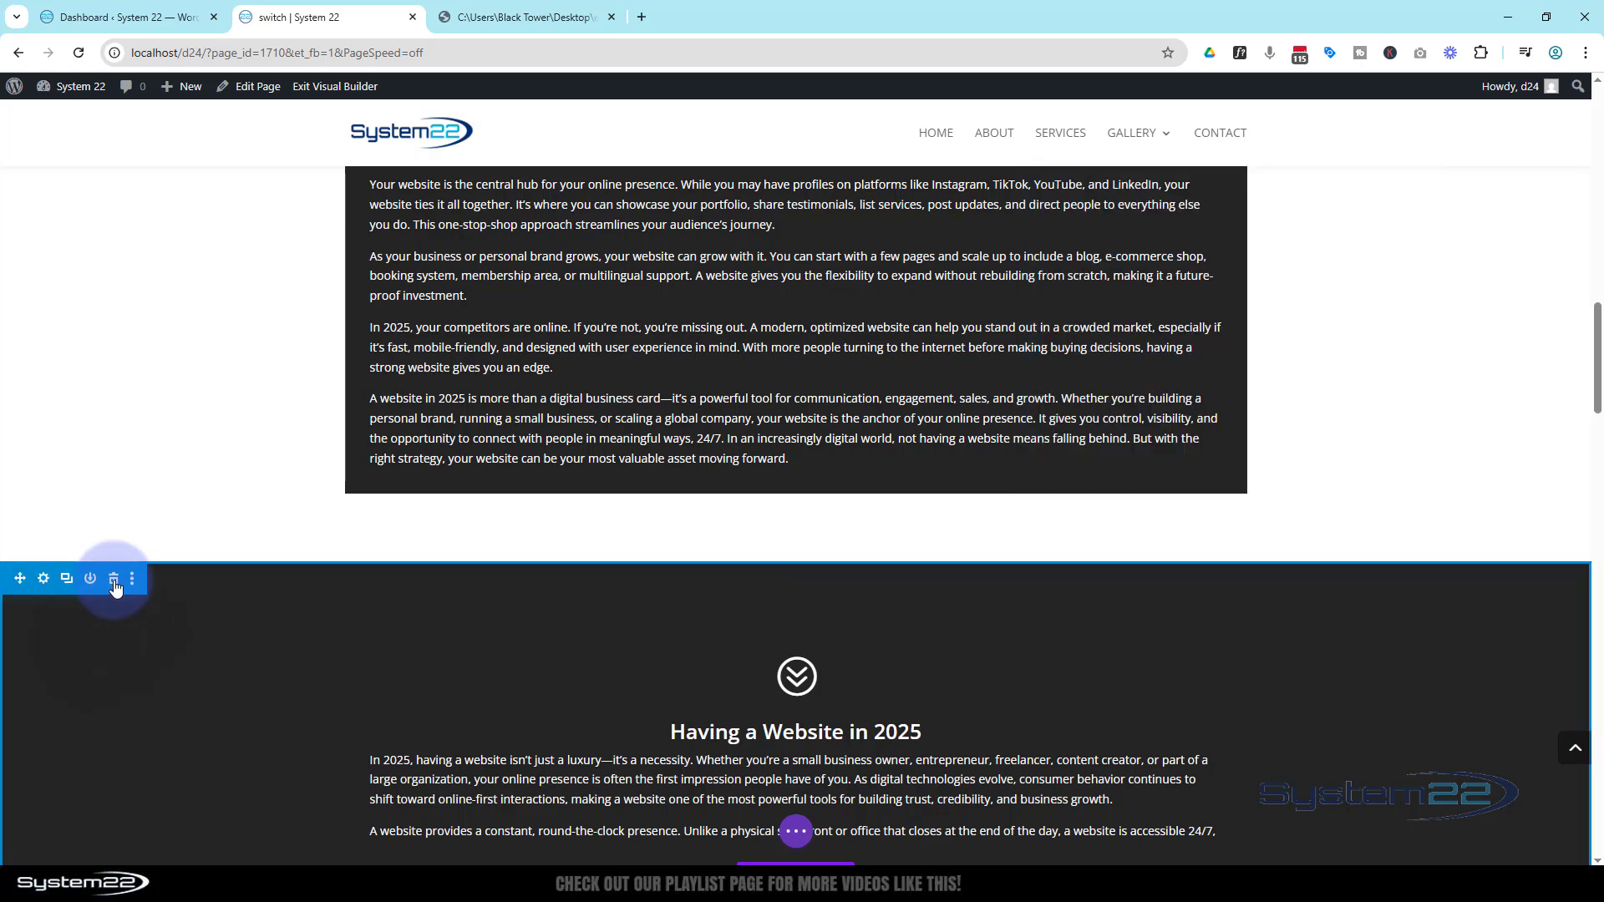
# Delete the second section below the blurb's section
pyautogui.click(114, 582)
pyautogui.scroll(7, 134, 492)
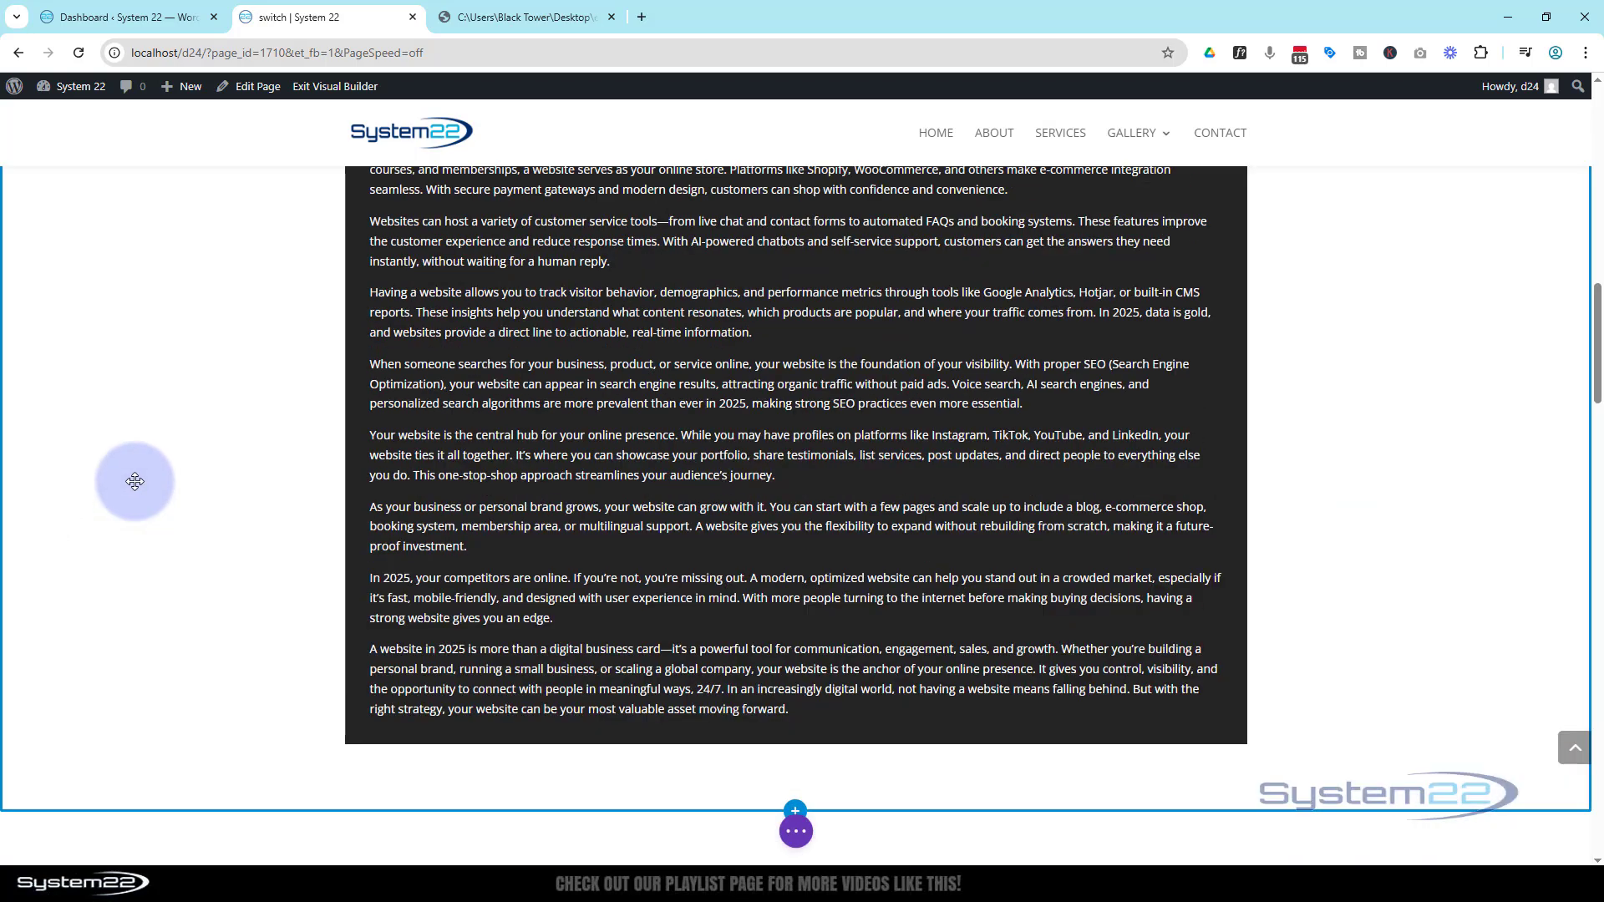
pyautogui.scroll(4, 133, 480)
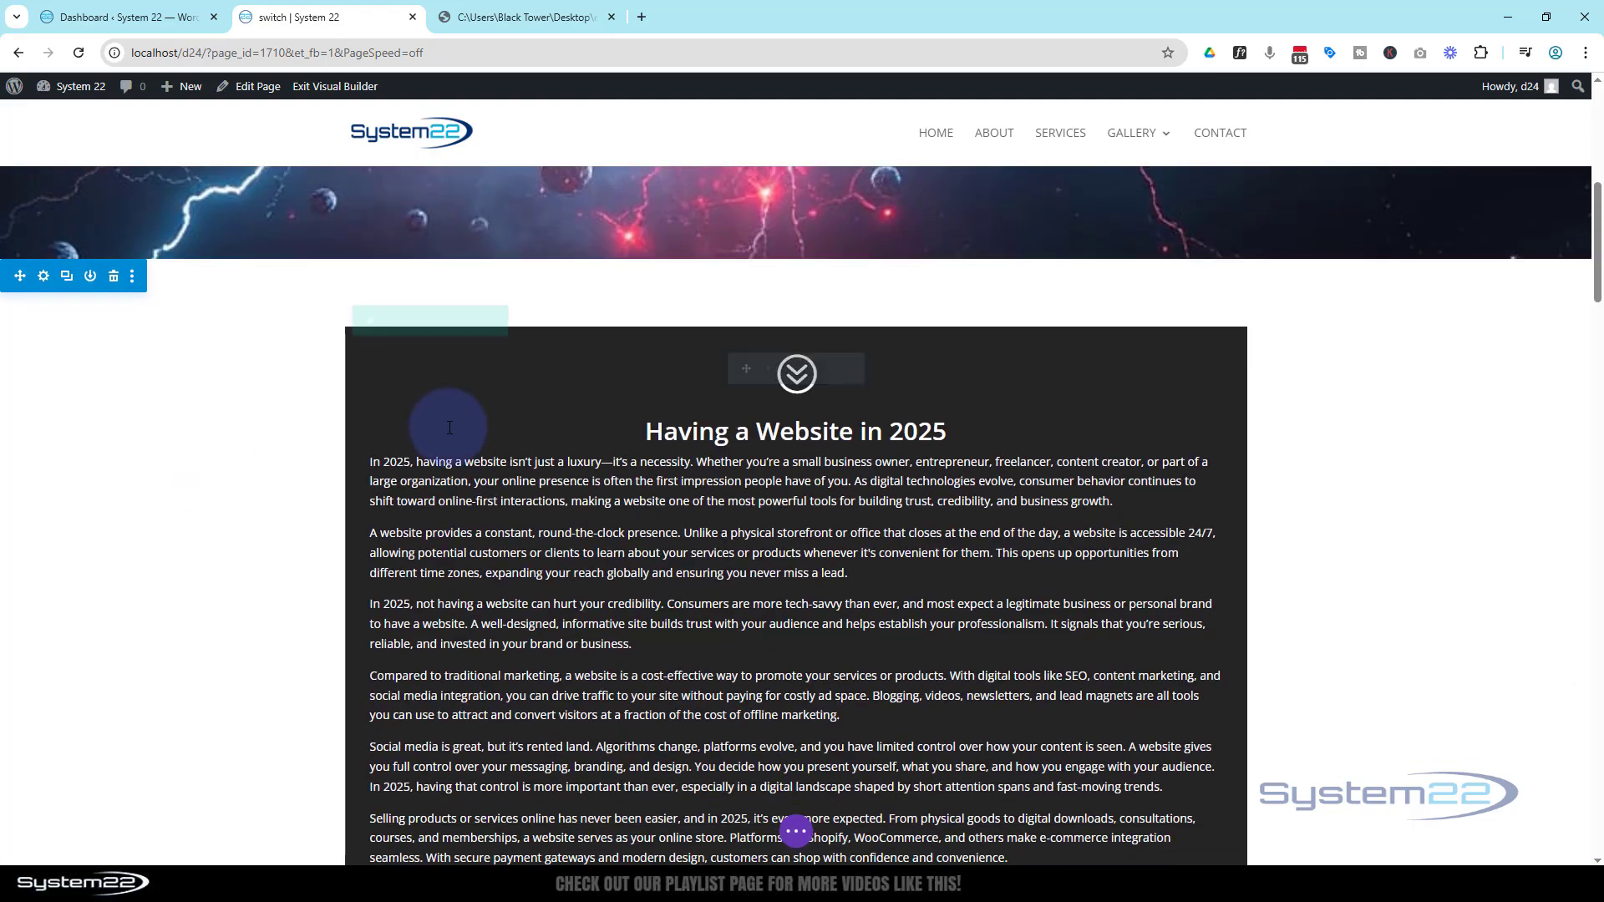
# Set the blurb section's background color to #242424 and save the section settings
pyautogui.click(45, 279)
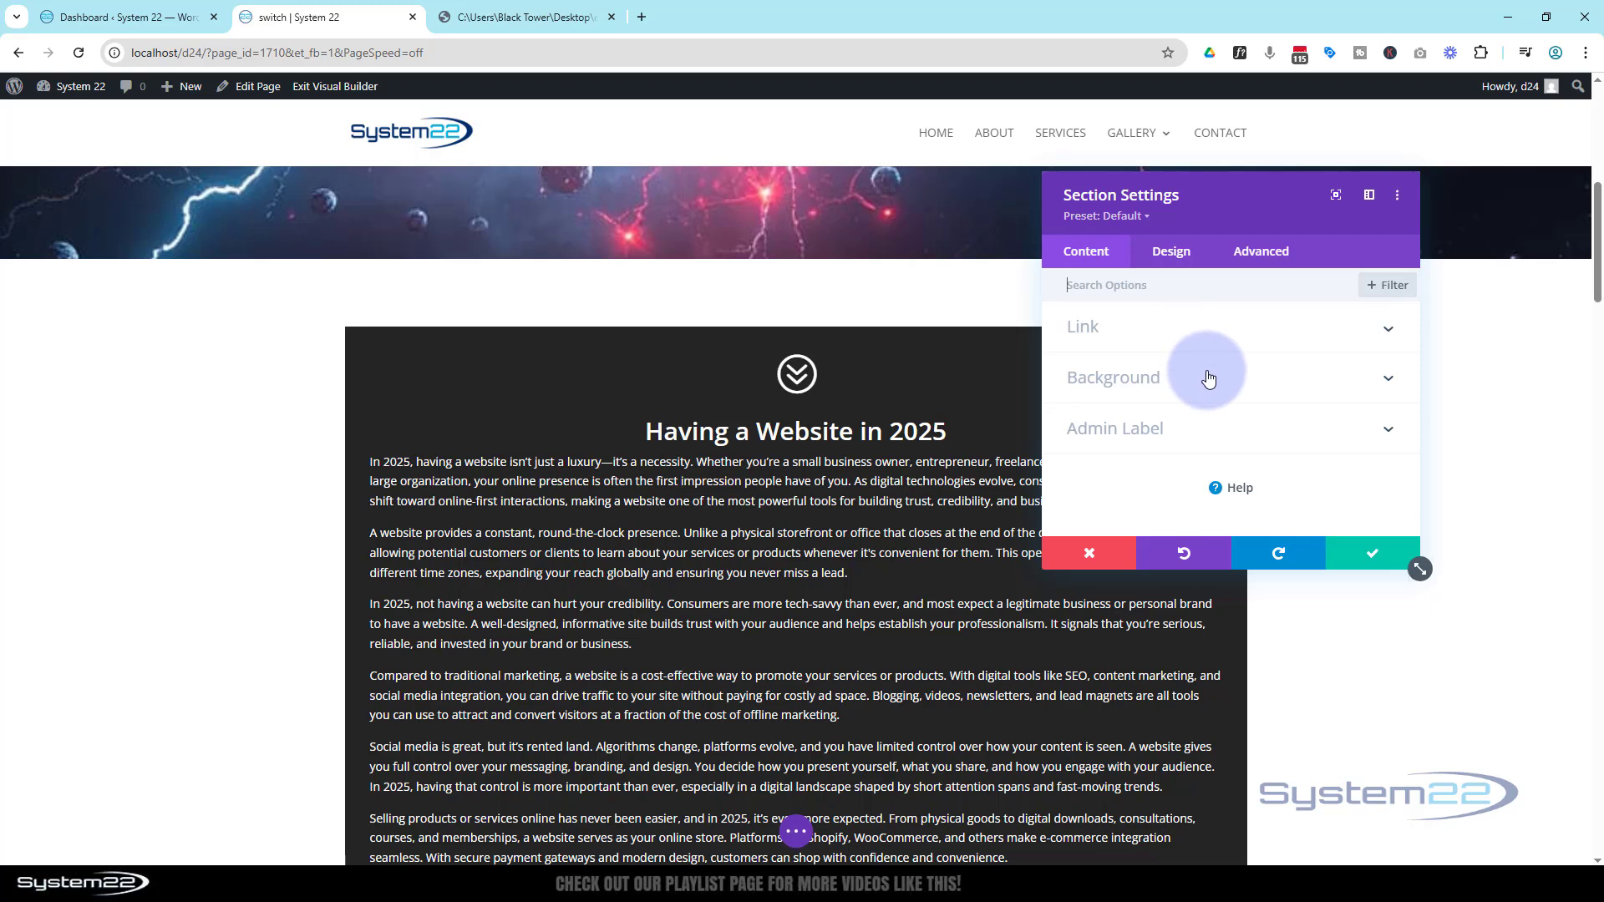
pyautogui.click(1110, 373)
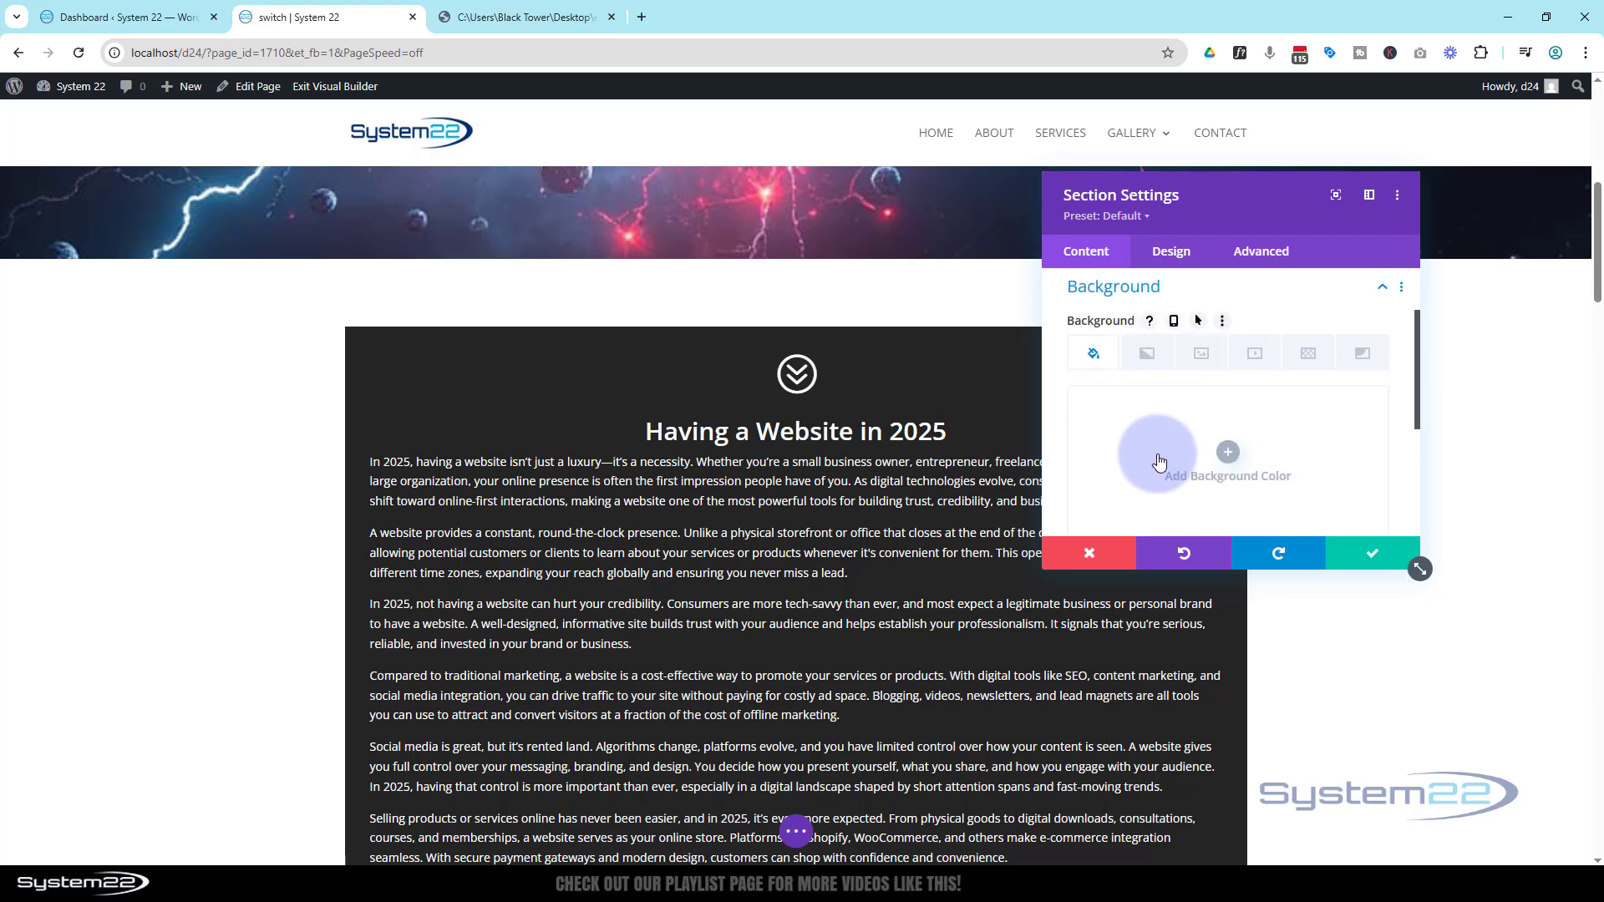
pyautogui.scroll(-3, 1153, 457)
pyautogui.click(1083, 366)
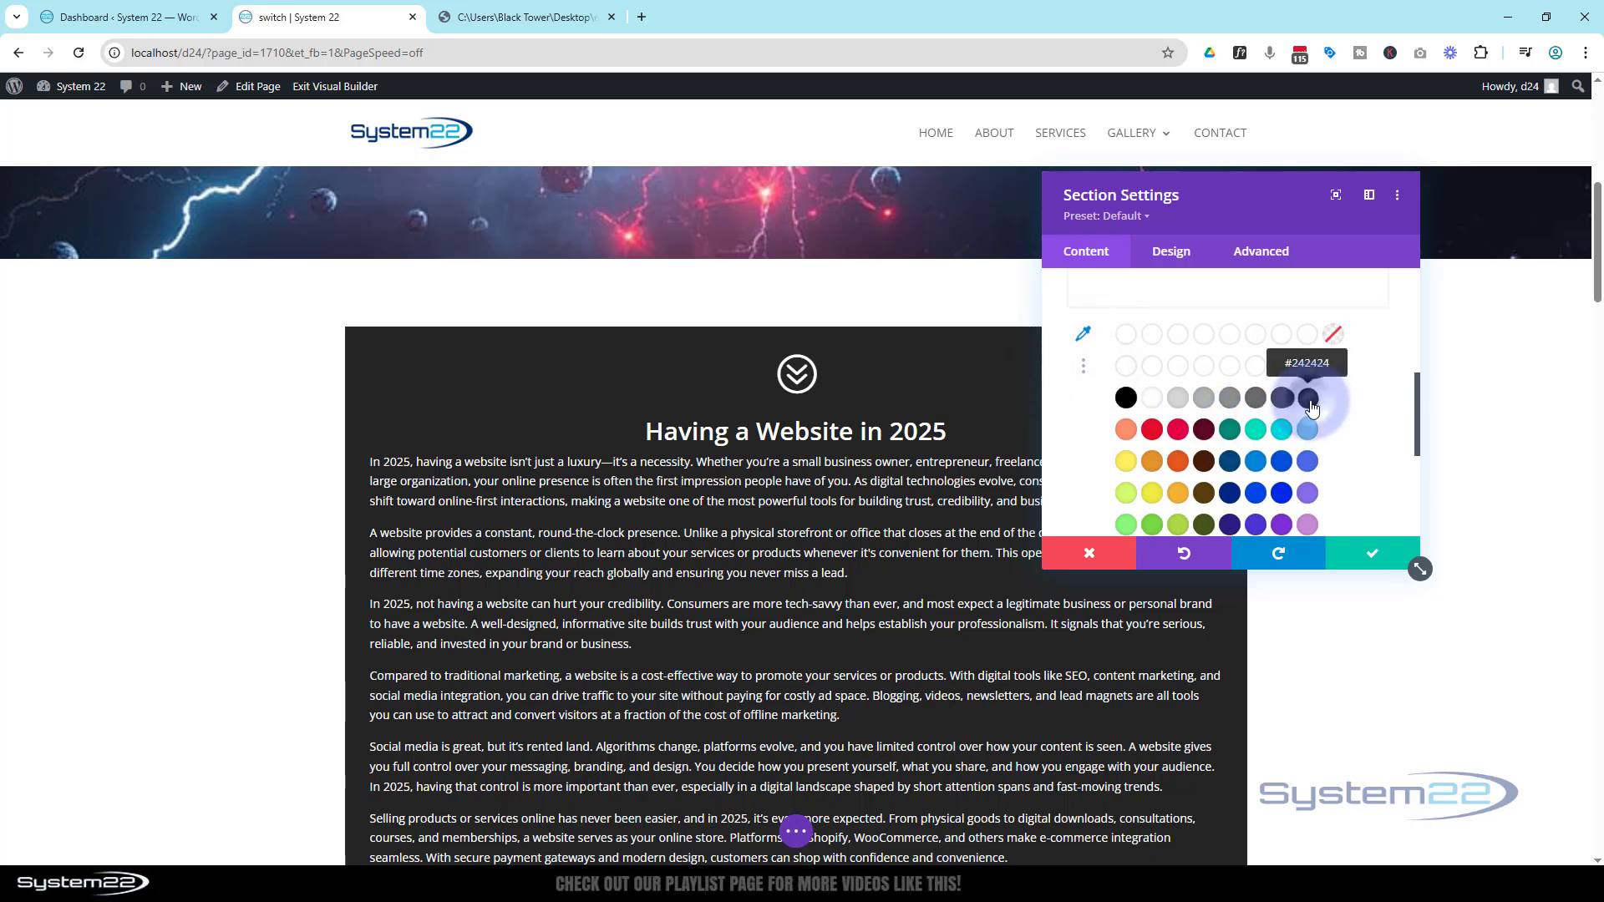
pyautogui.click(1309, 399)
pyautogui.click(1387, 556)
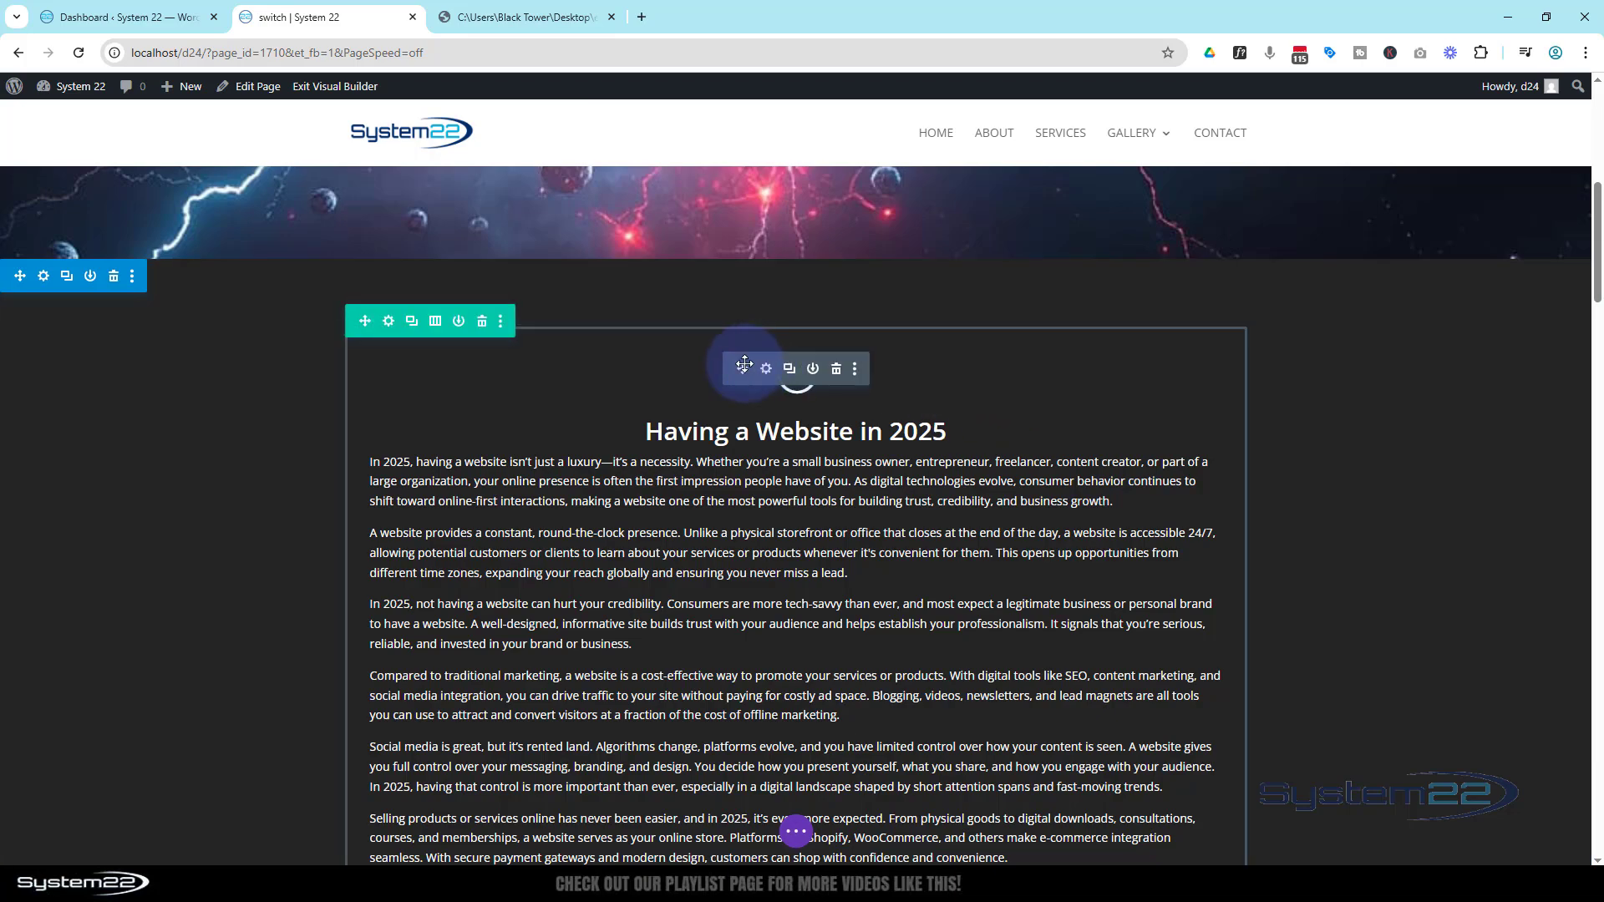
# Add a Button module below the blurb and change its text to Read More
pyautogui.scroll(-2, 717, 435)
pyautogui.scroll(-9, 717, 434)
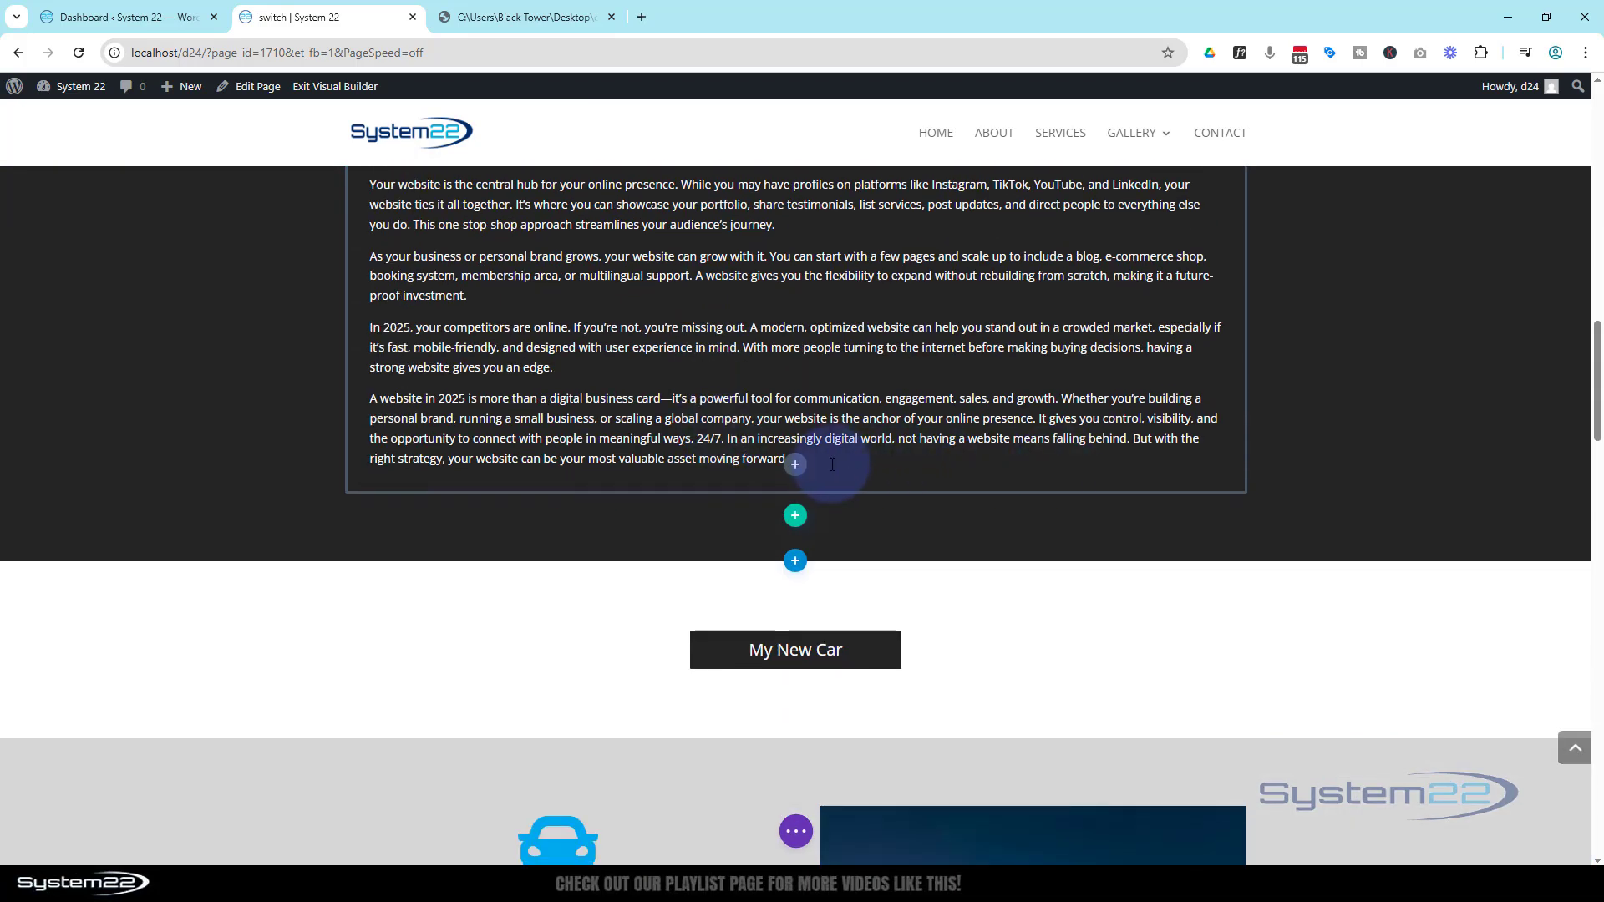
pyautogui.click(795, 465)
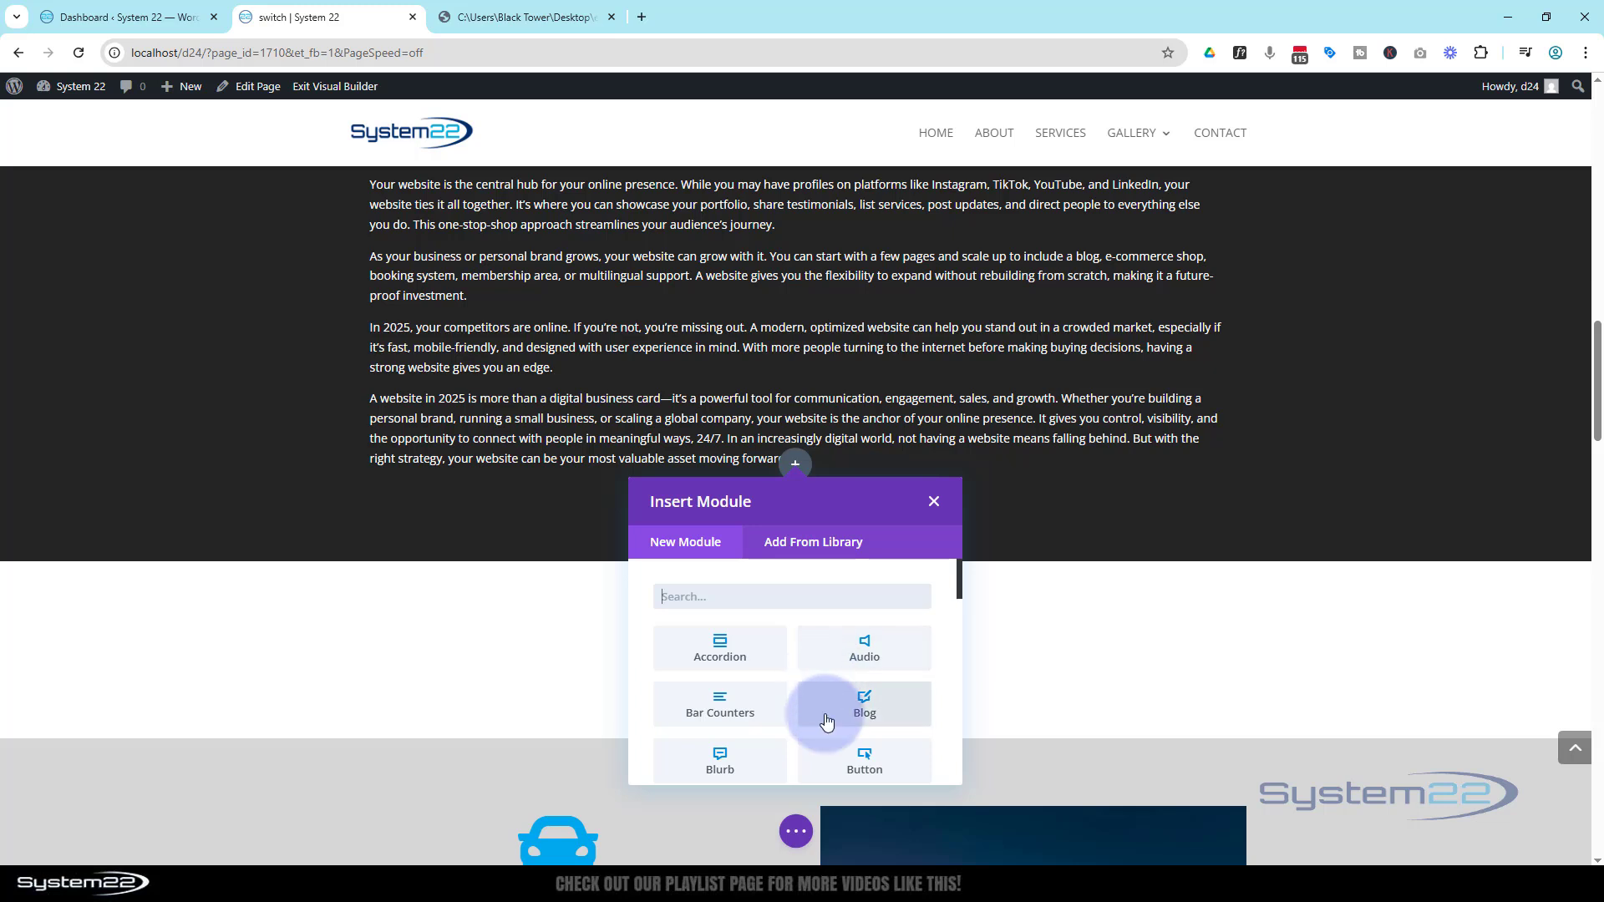
pyautogui.click(855, 759)
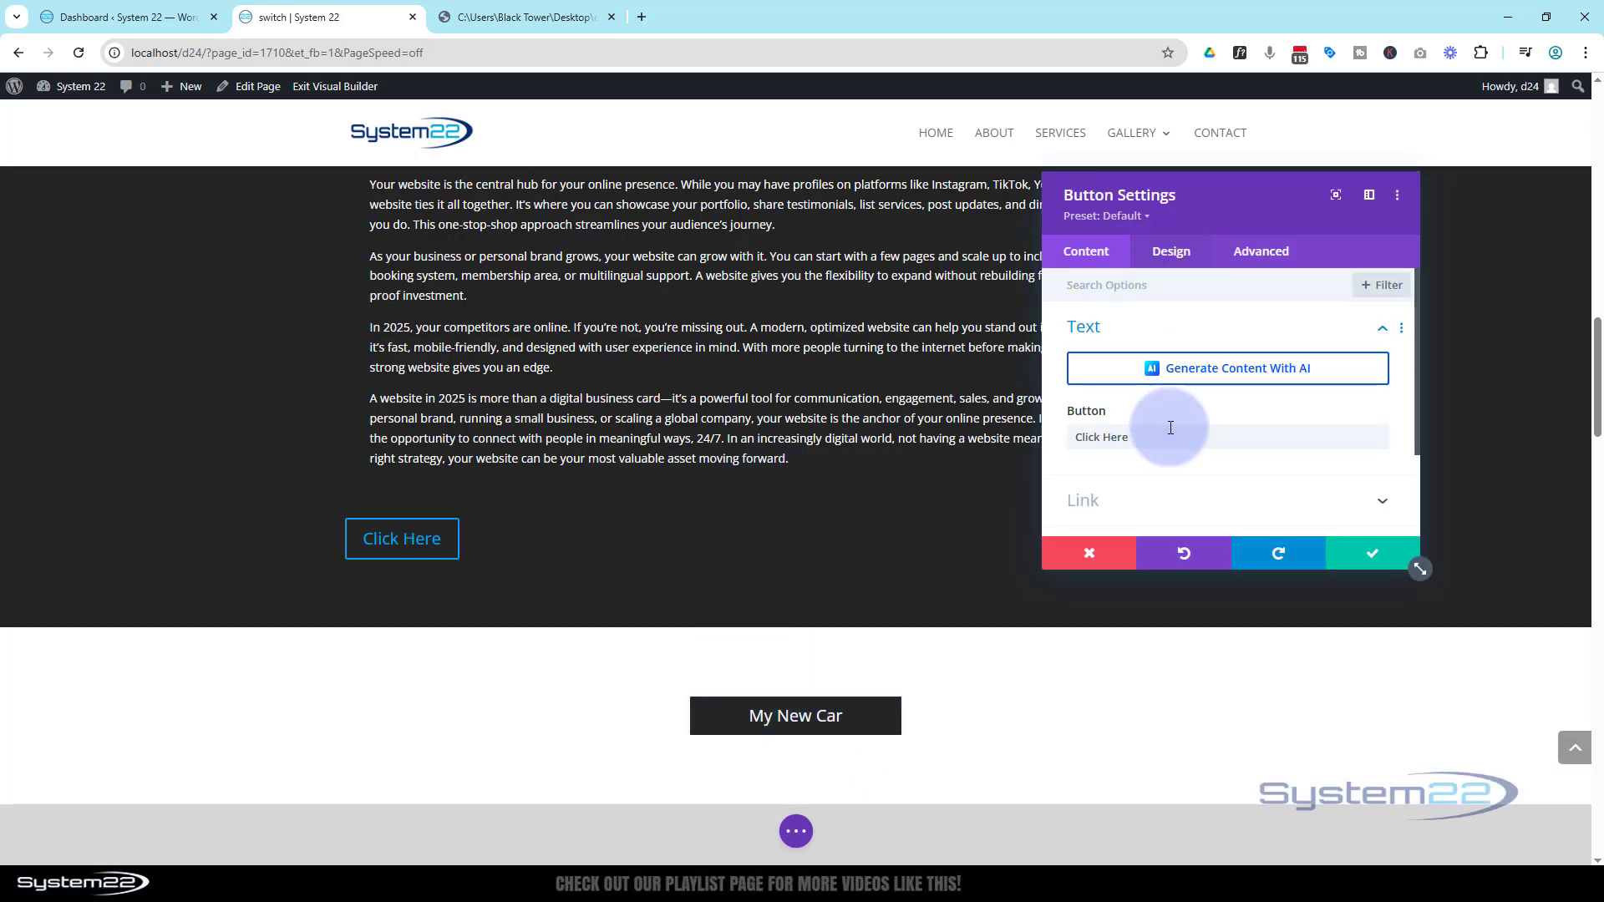
pyautogui.moveTo(1135, 437); pyautogui.dragTo(1056, 436)
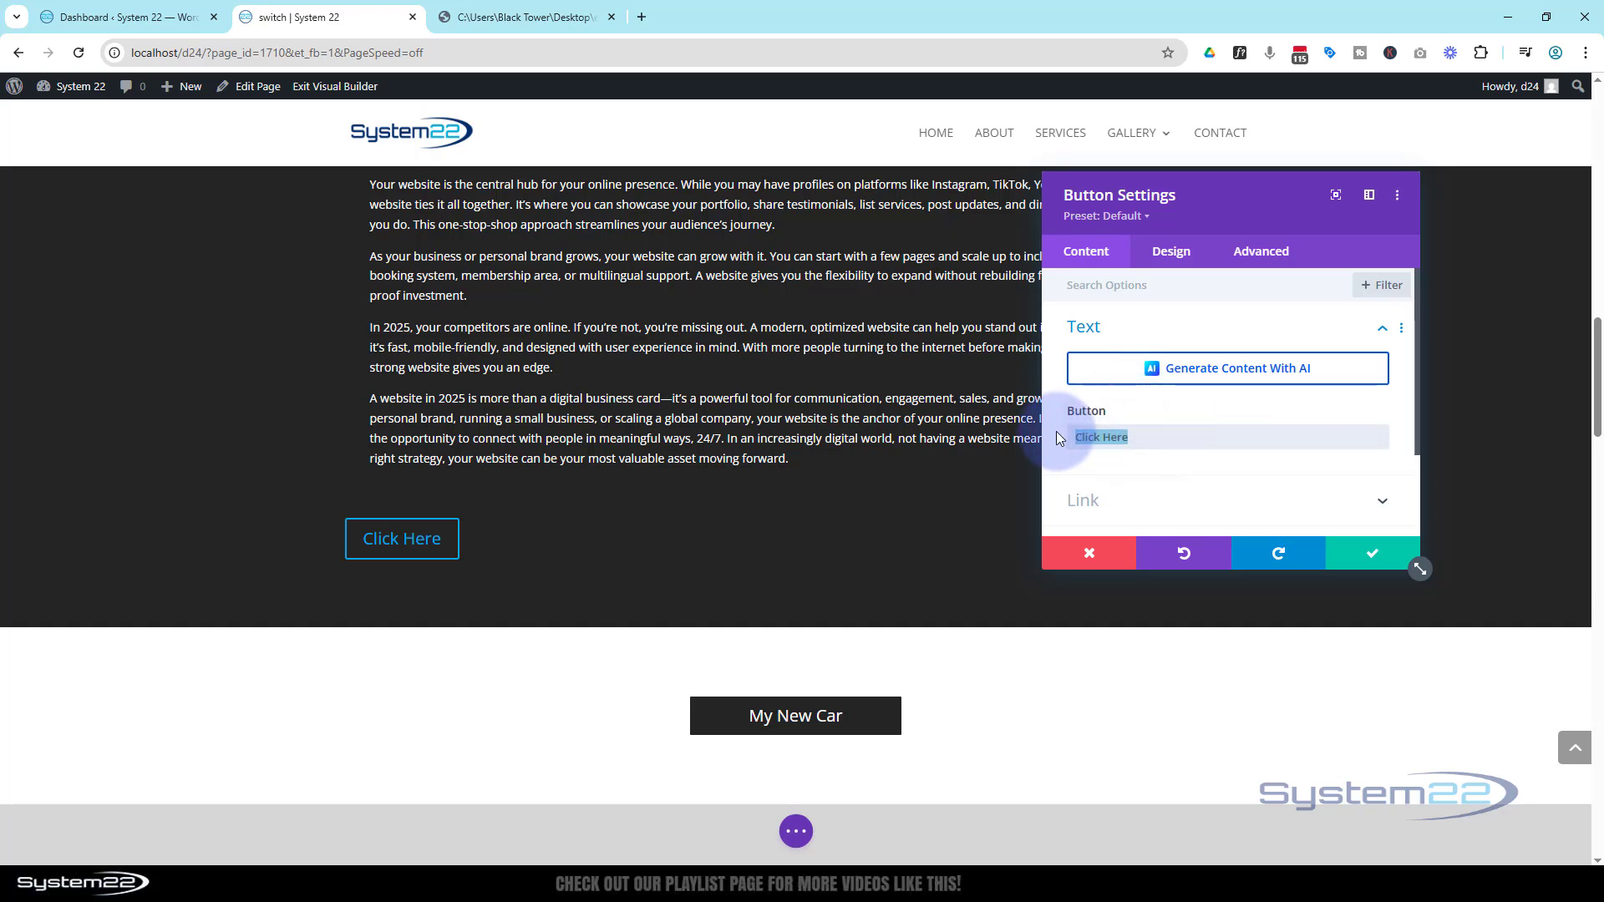
pyautogui.write('Read More')
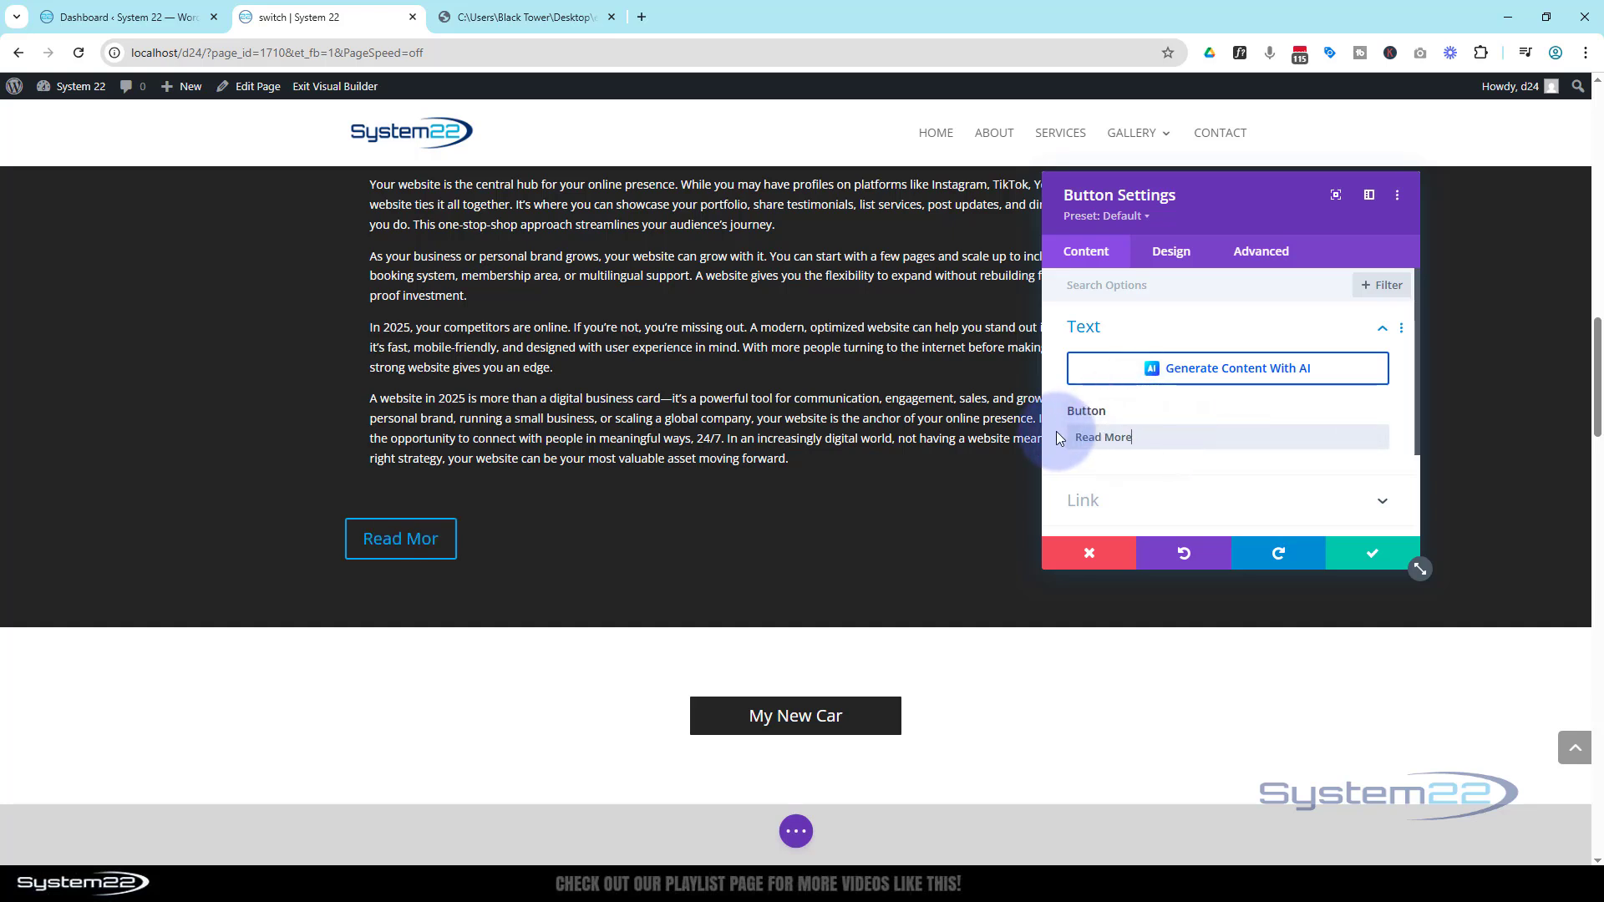
# Center-align the Read More button in its design settings
pyautogui.scroll(-1, 1094, 455)
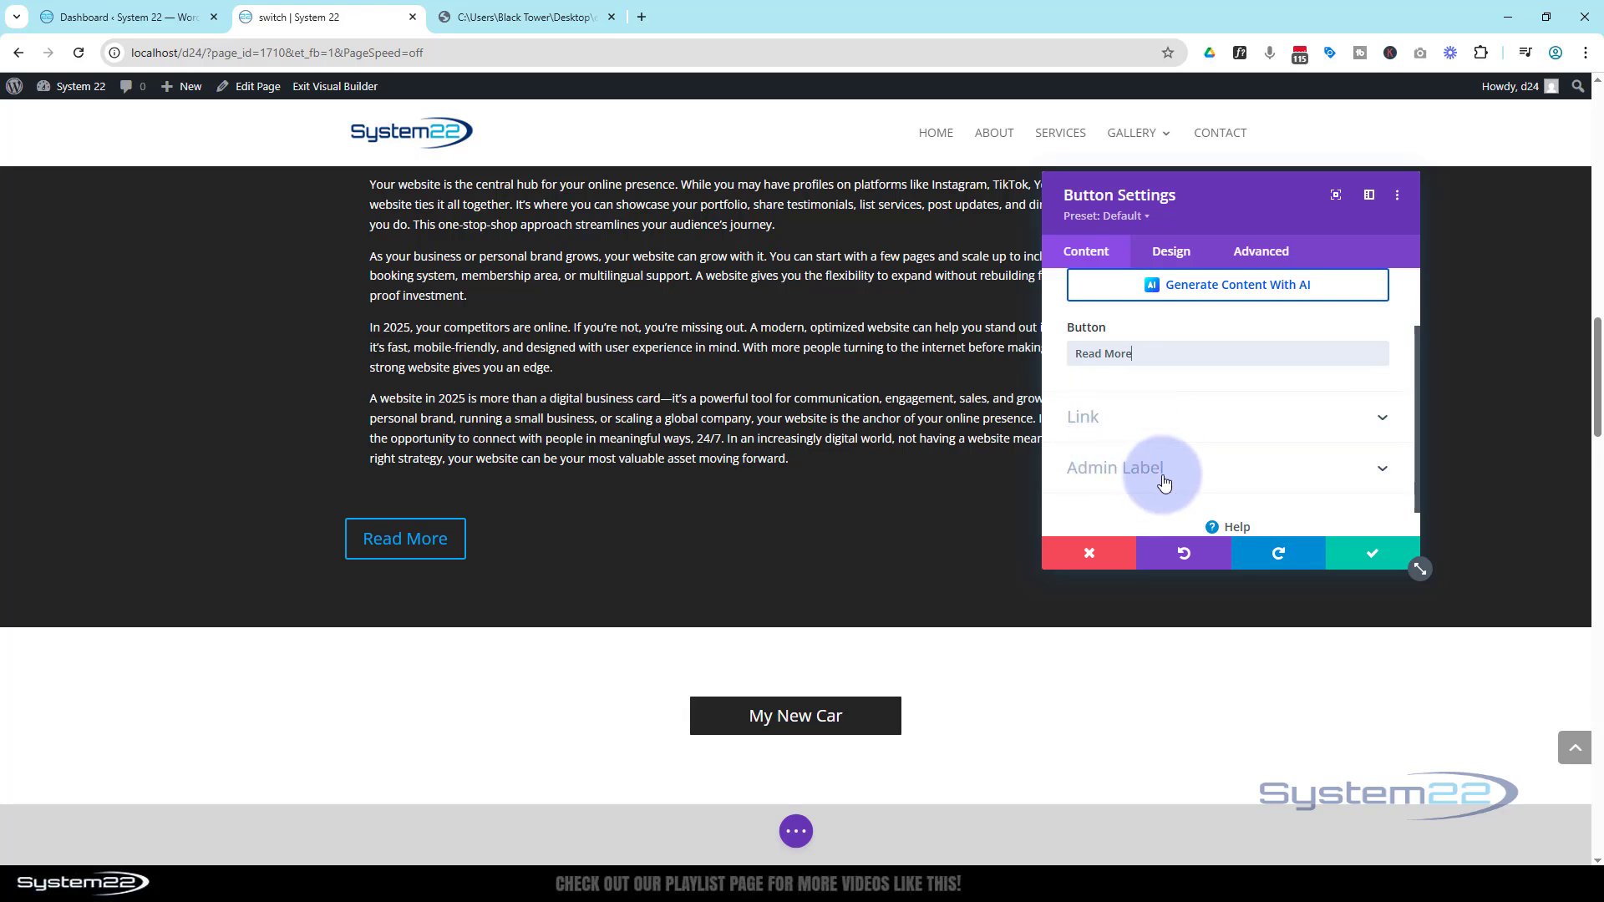
pyautogui.scroll(1, 1161, 481)
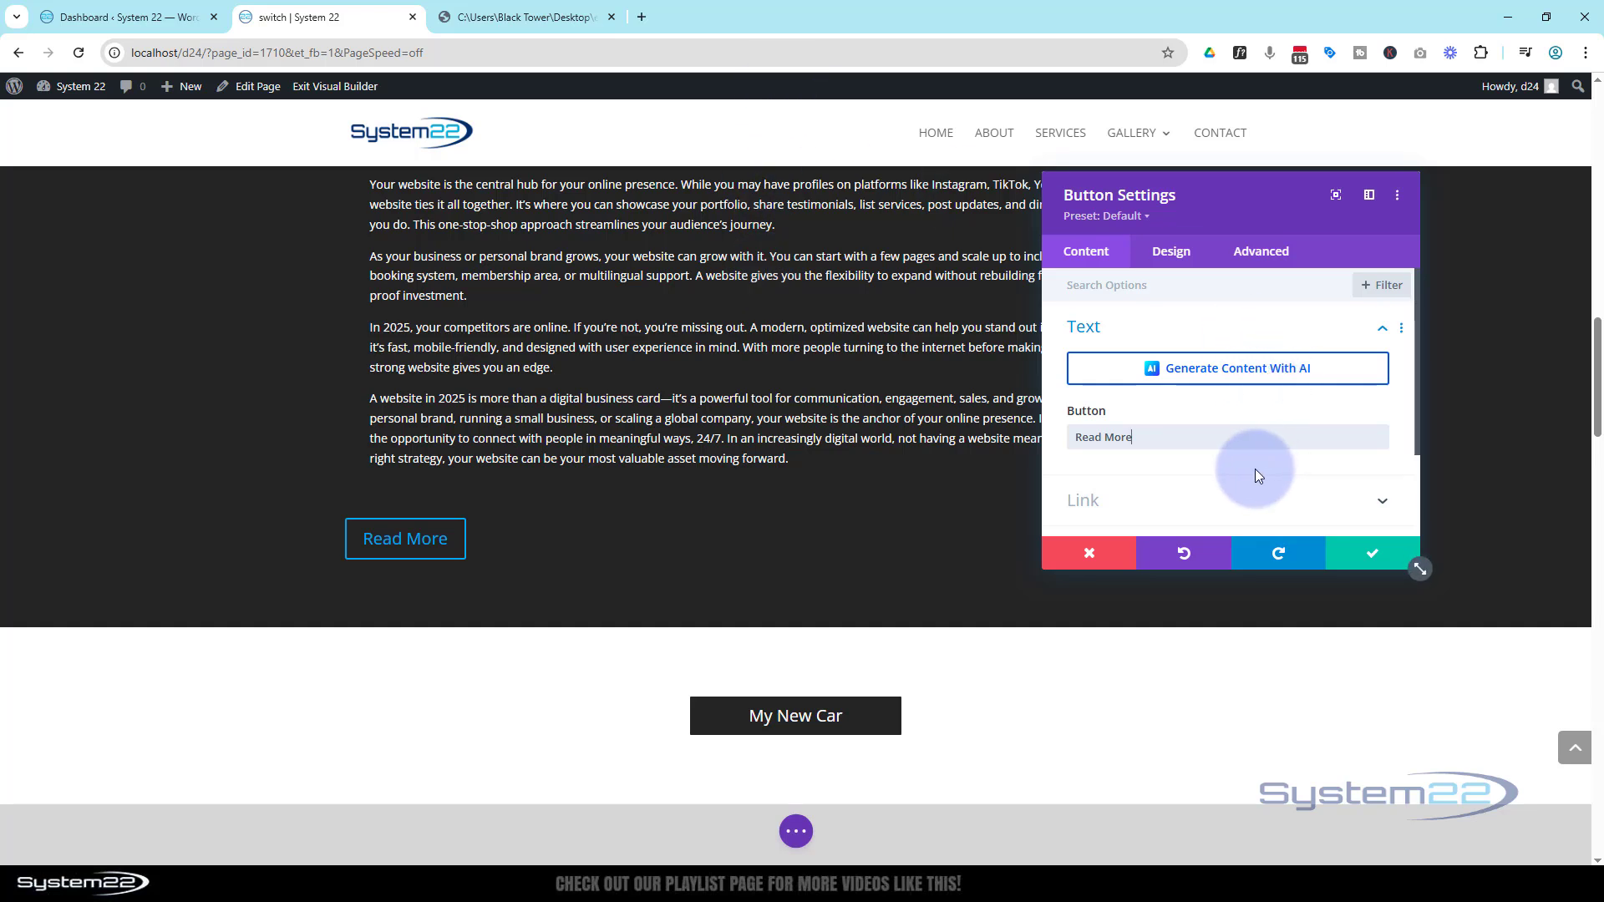
pyautogui.click(1191, 256)
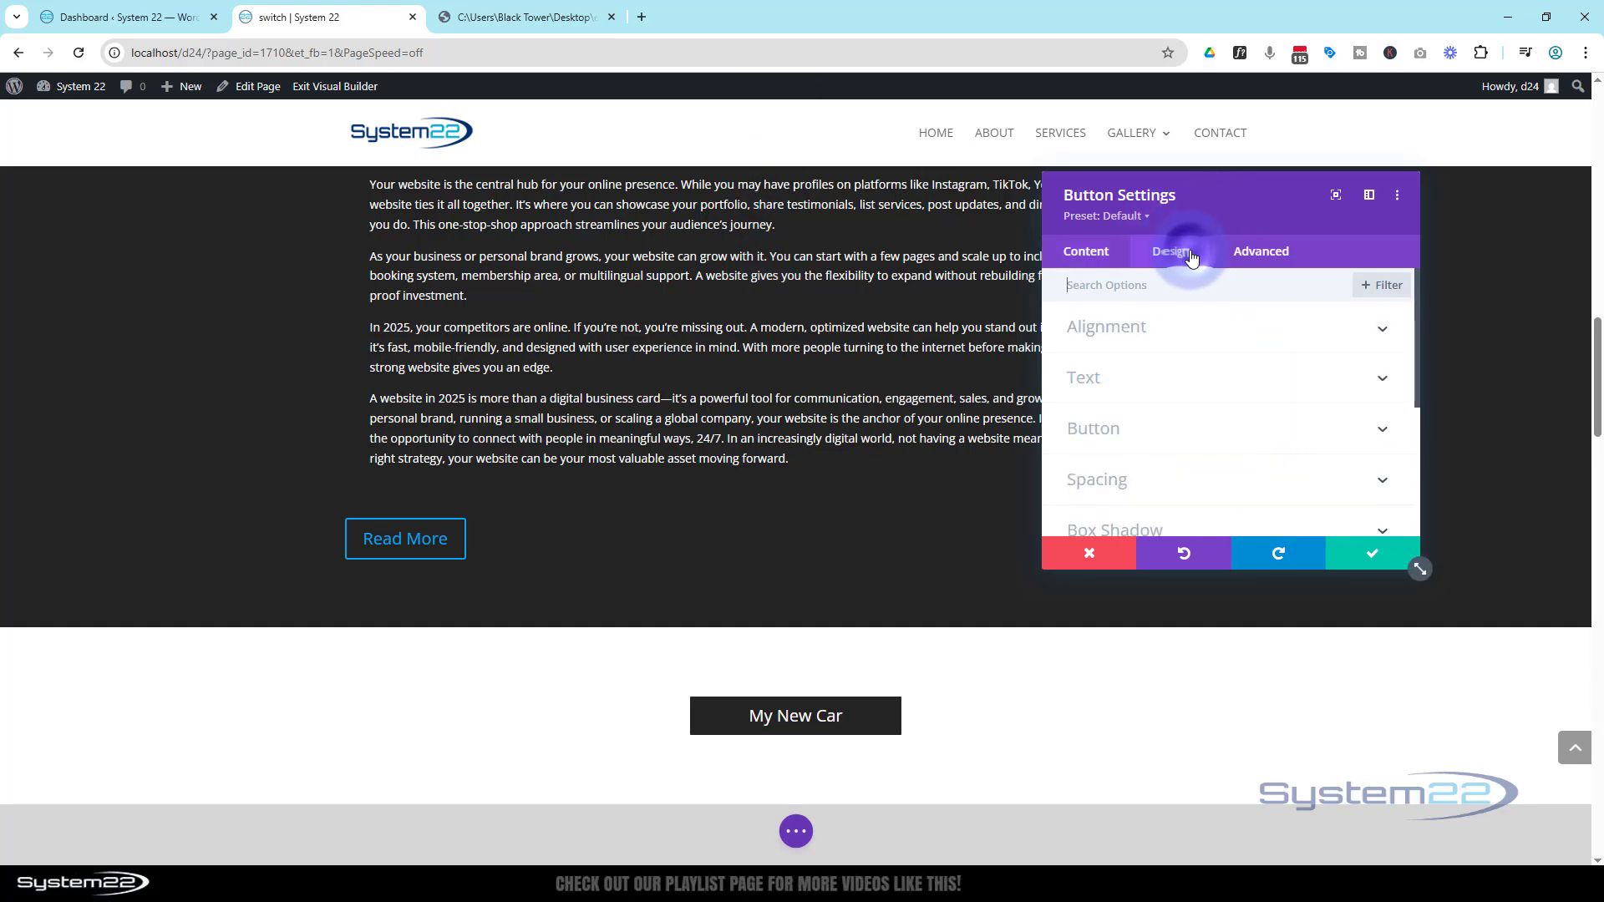
pyautogui.click(1228, 332)
pyautogui.click(1227, 387)
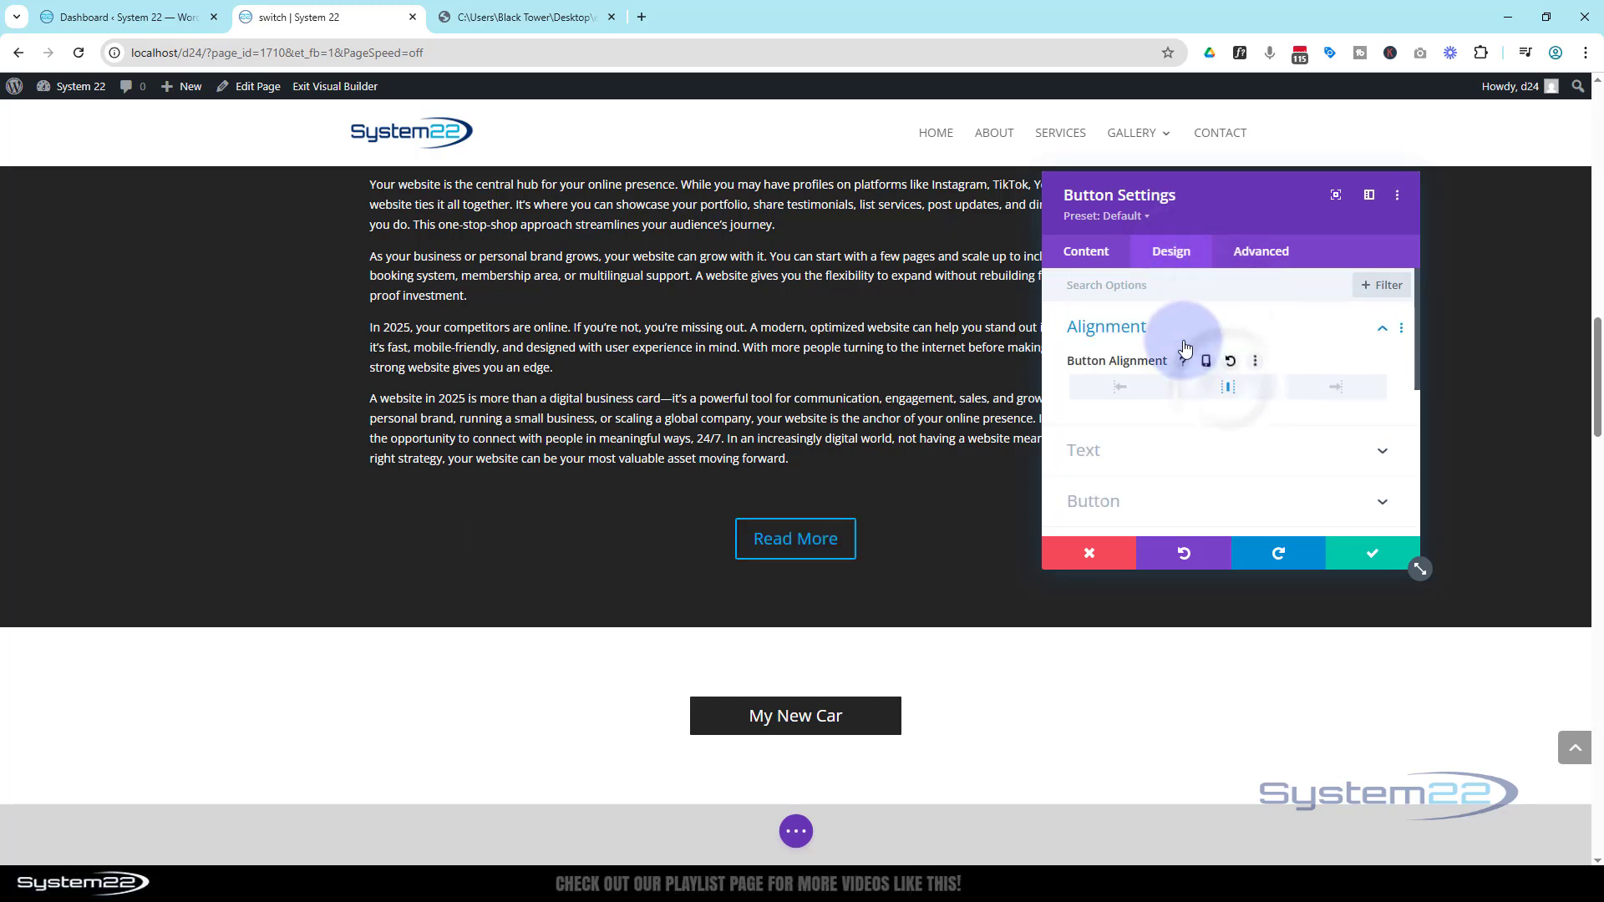
# Enable custom styles for the button and set its text color to white #ffffff
pyautogui.scroll(-2, 1183, 342)
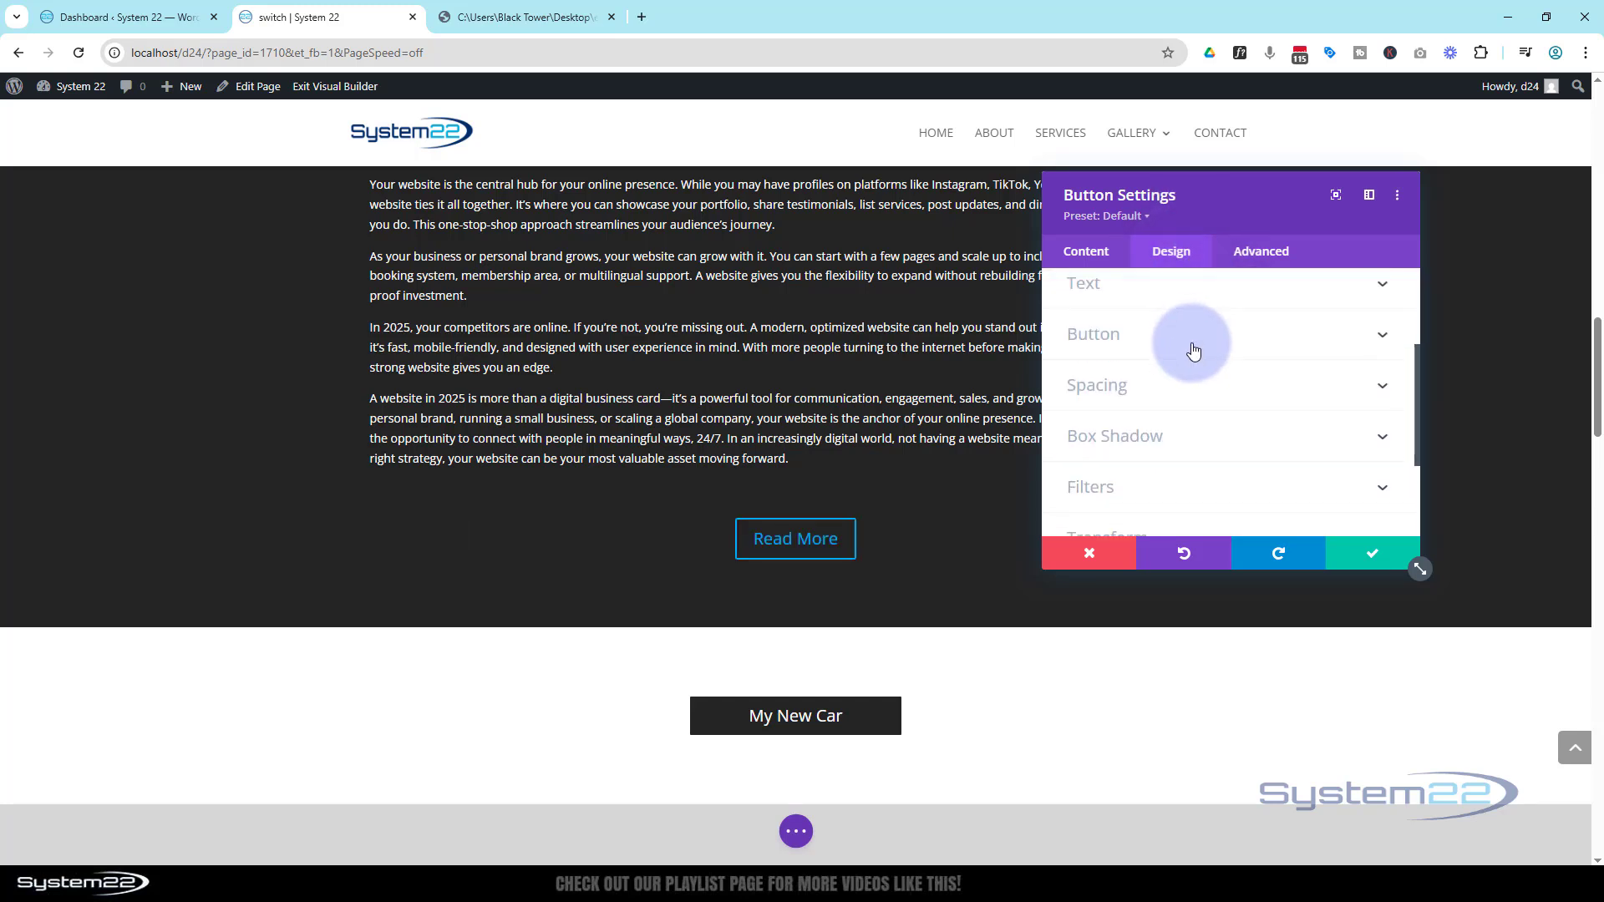
pyautogui.click(1124, 342)
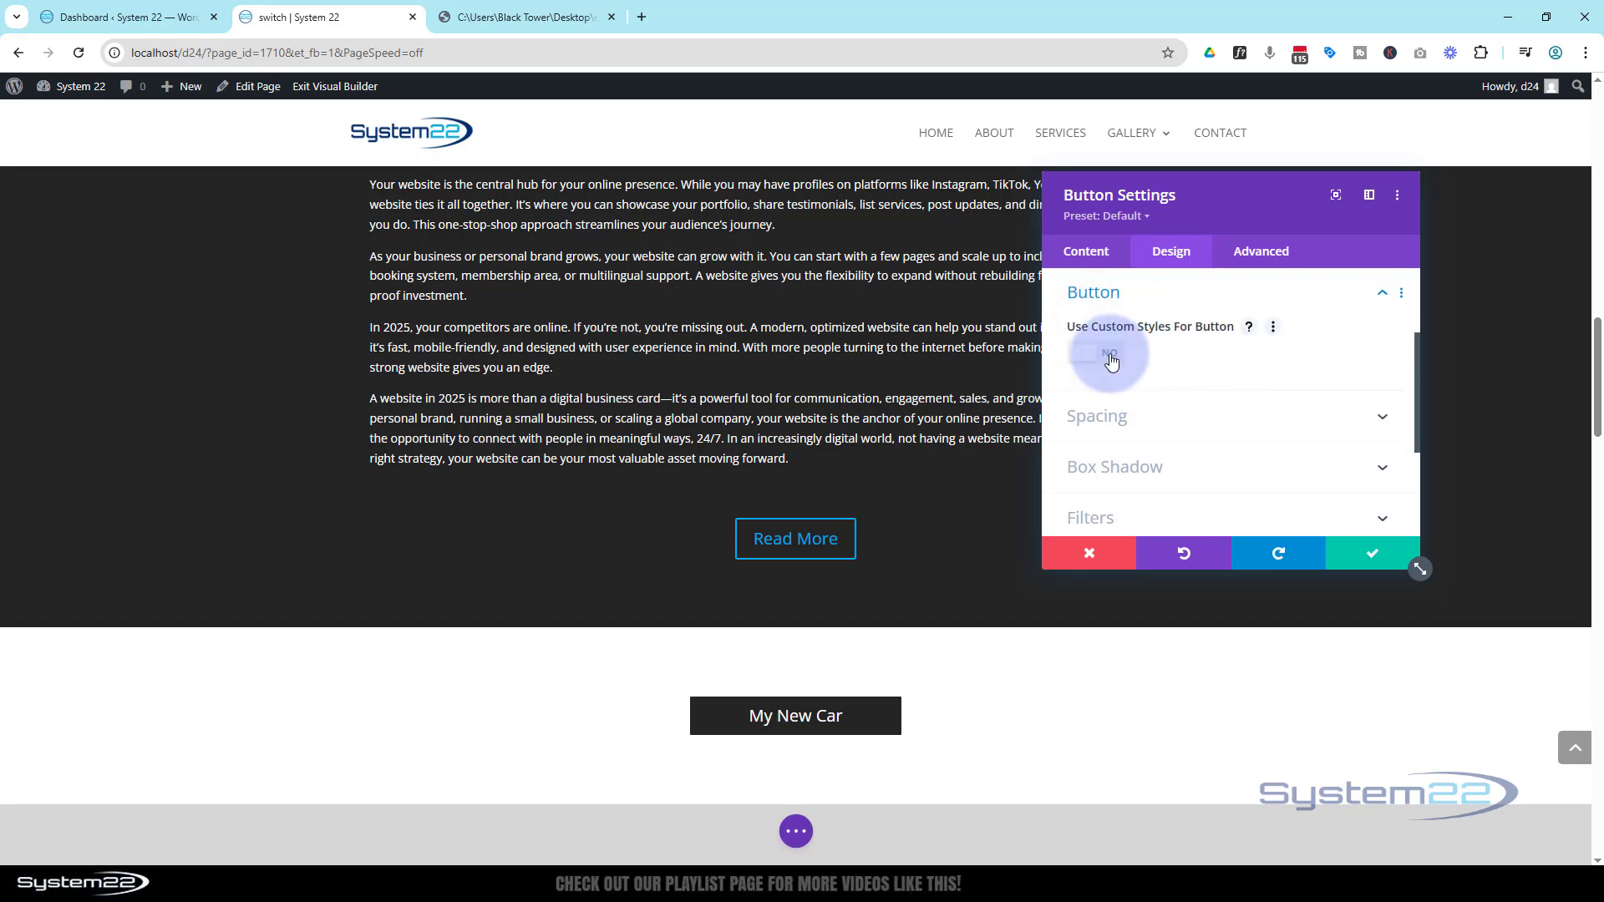
pyautogui.click(1111, 359)
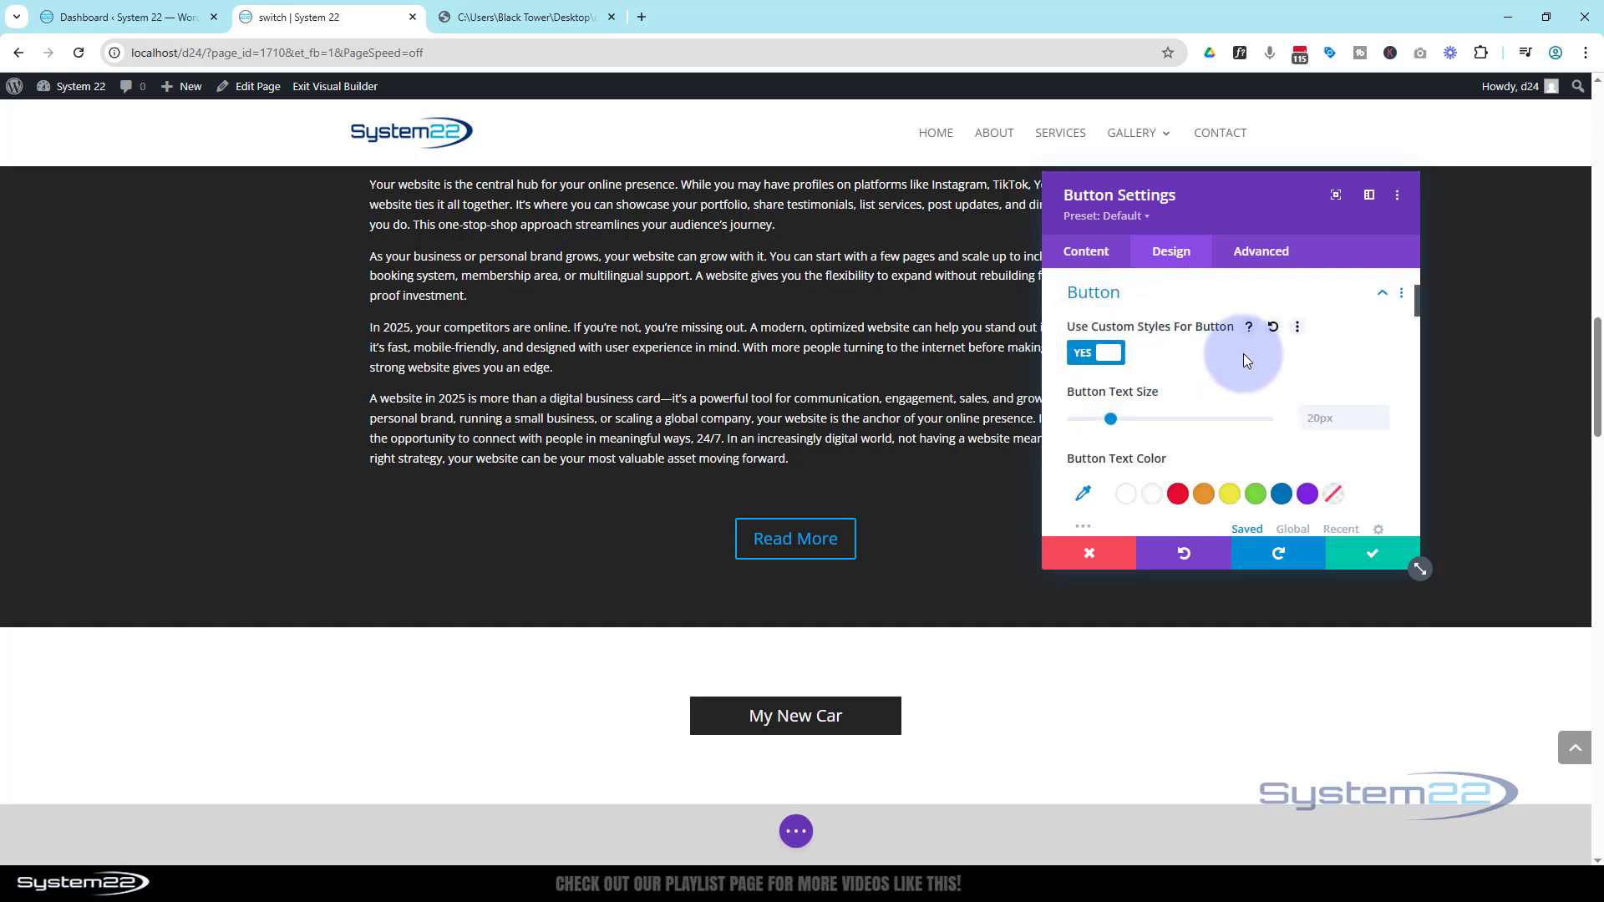
pyautogui.scroll(-1, 1243, 353)
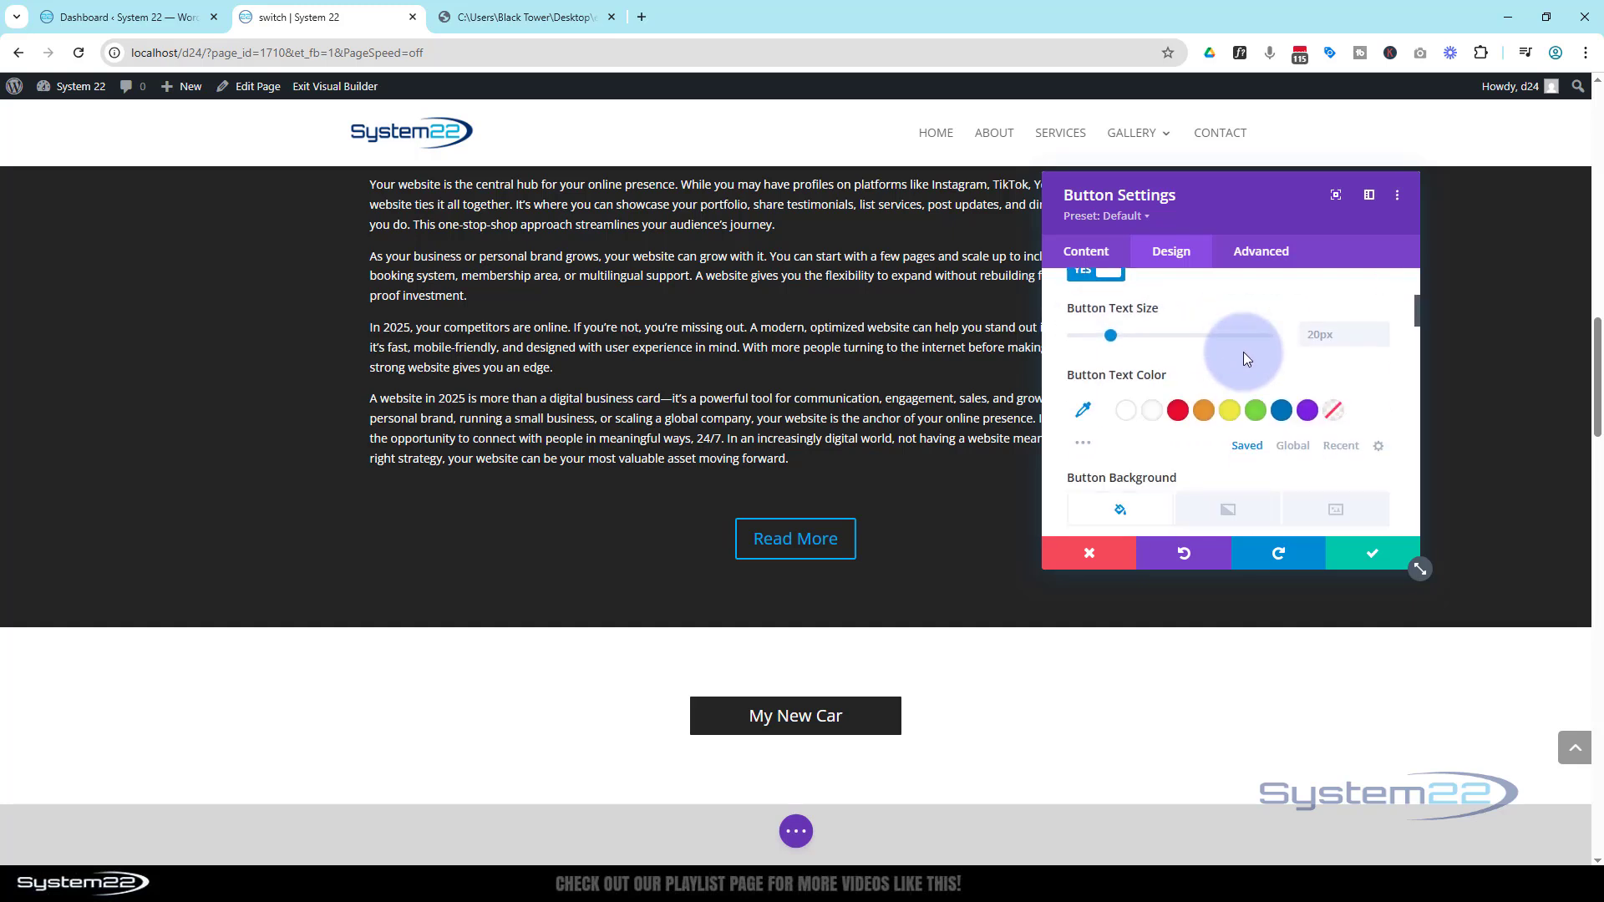
pyautogui.click(1153, 411)
# Set the button's background color to purple #8300e9
pyautogui.scroll(-2, 1223, 380)
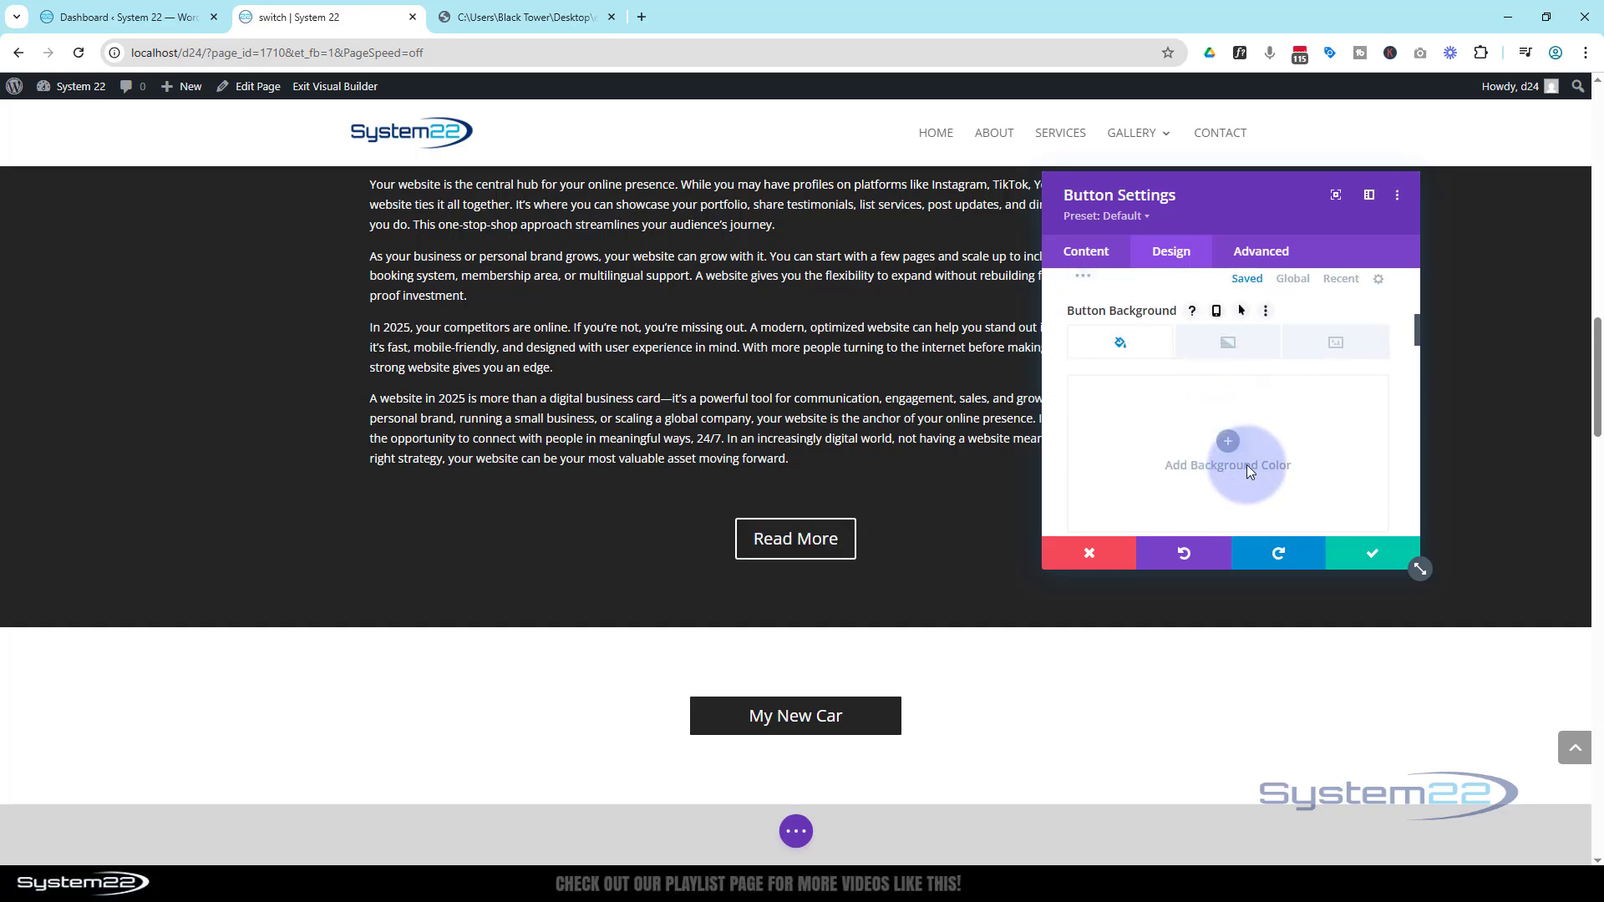
pyautogui.scroll(-1, 1244, 462)
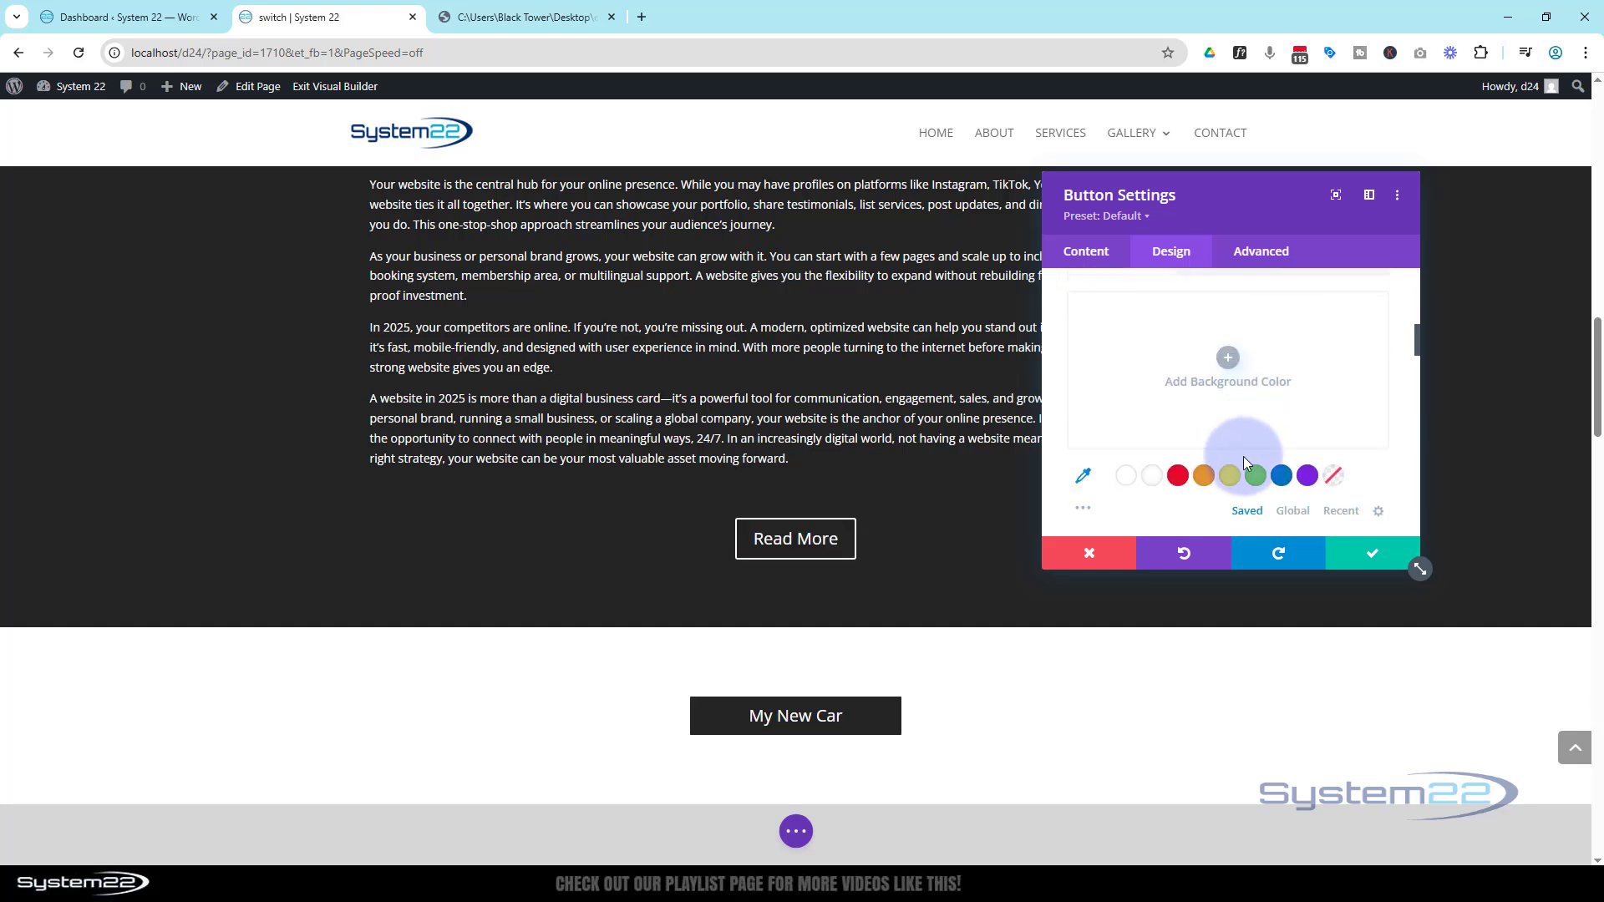
pyautogui.click(1306, 480)
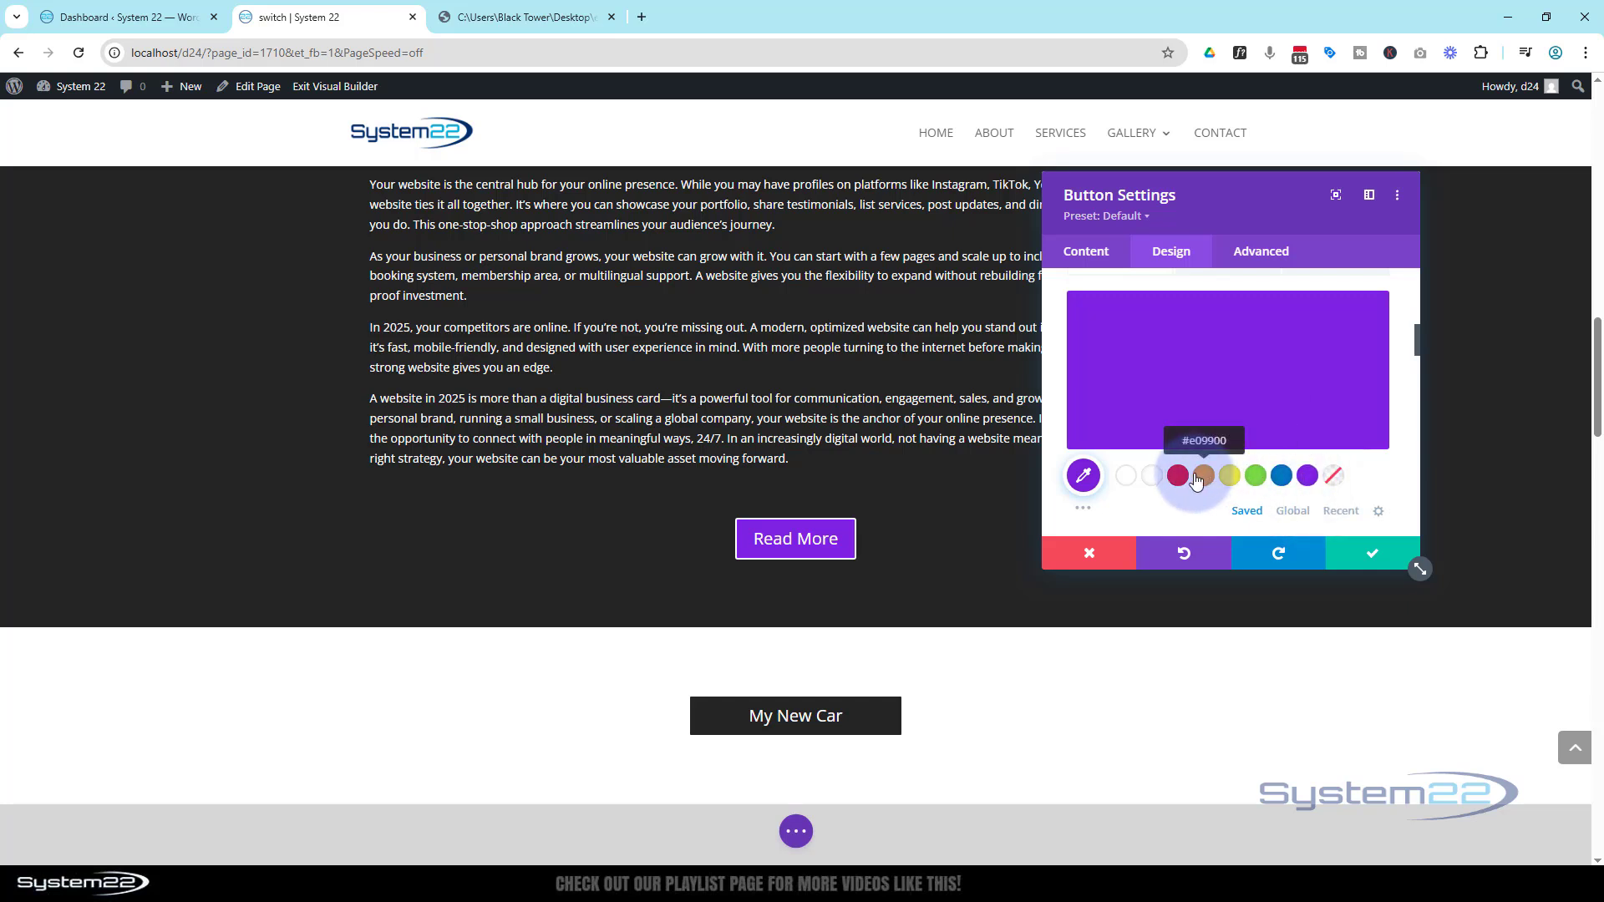
# Give the button a blue background color on hover
pyautogui.scroll(2, 1197, 480)
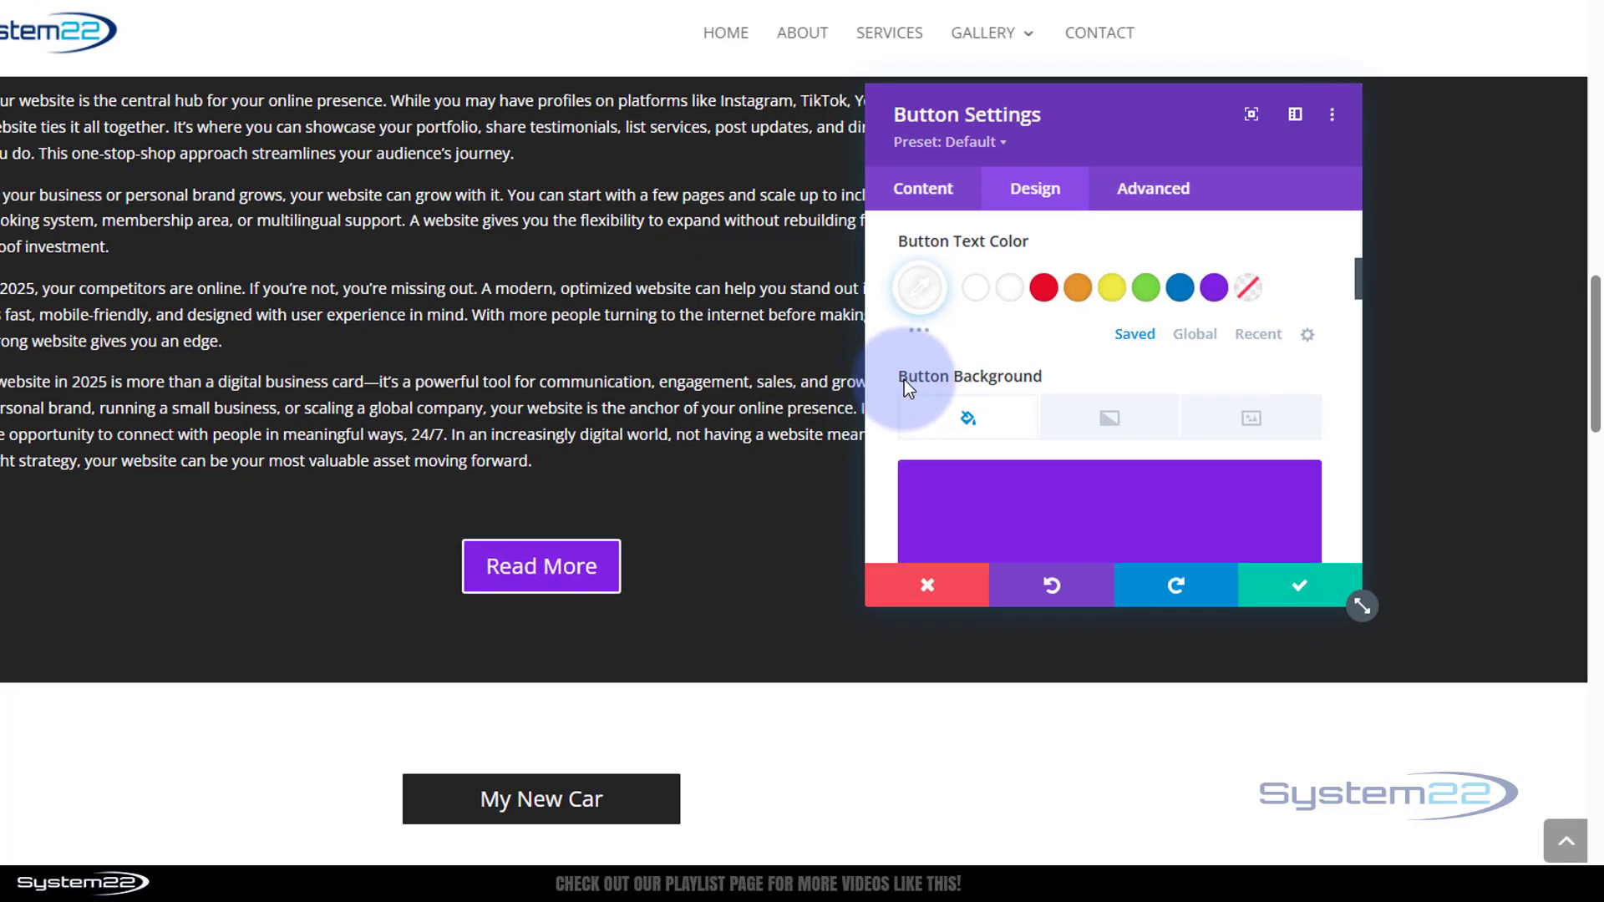
pyautogui.moveTo(1104, 399)
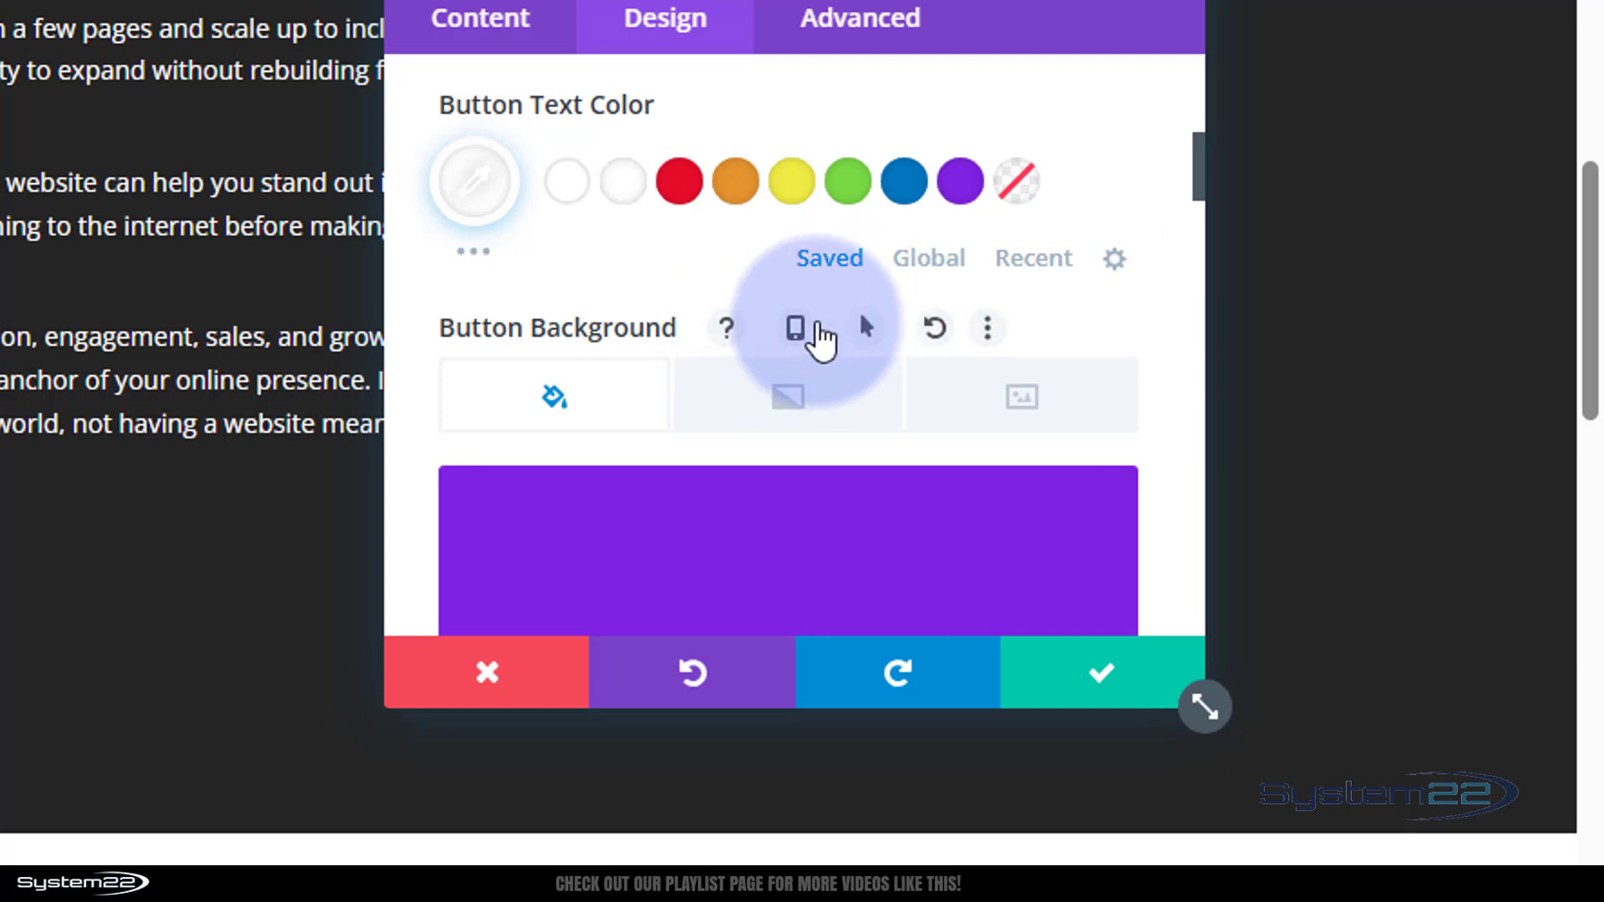
pyautogui.click(818, 328)
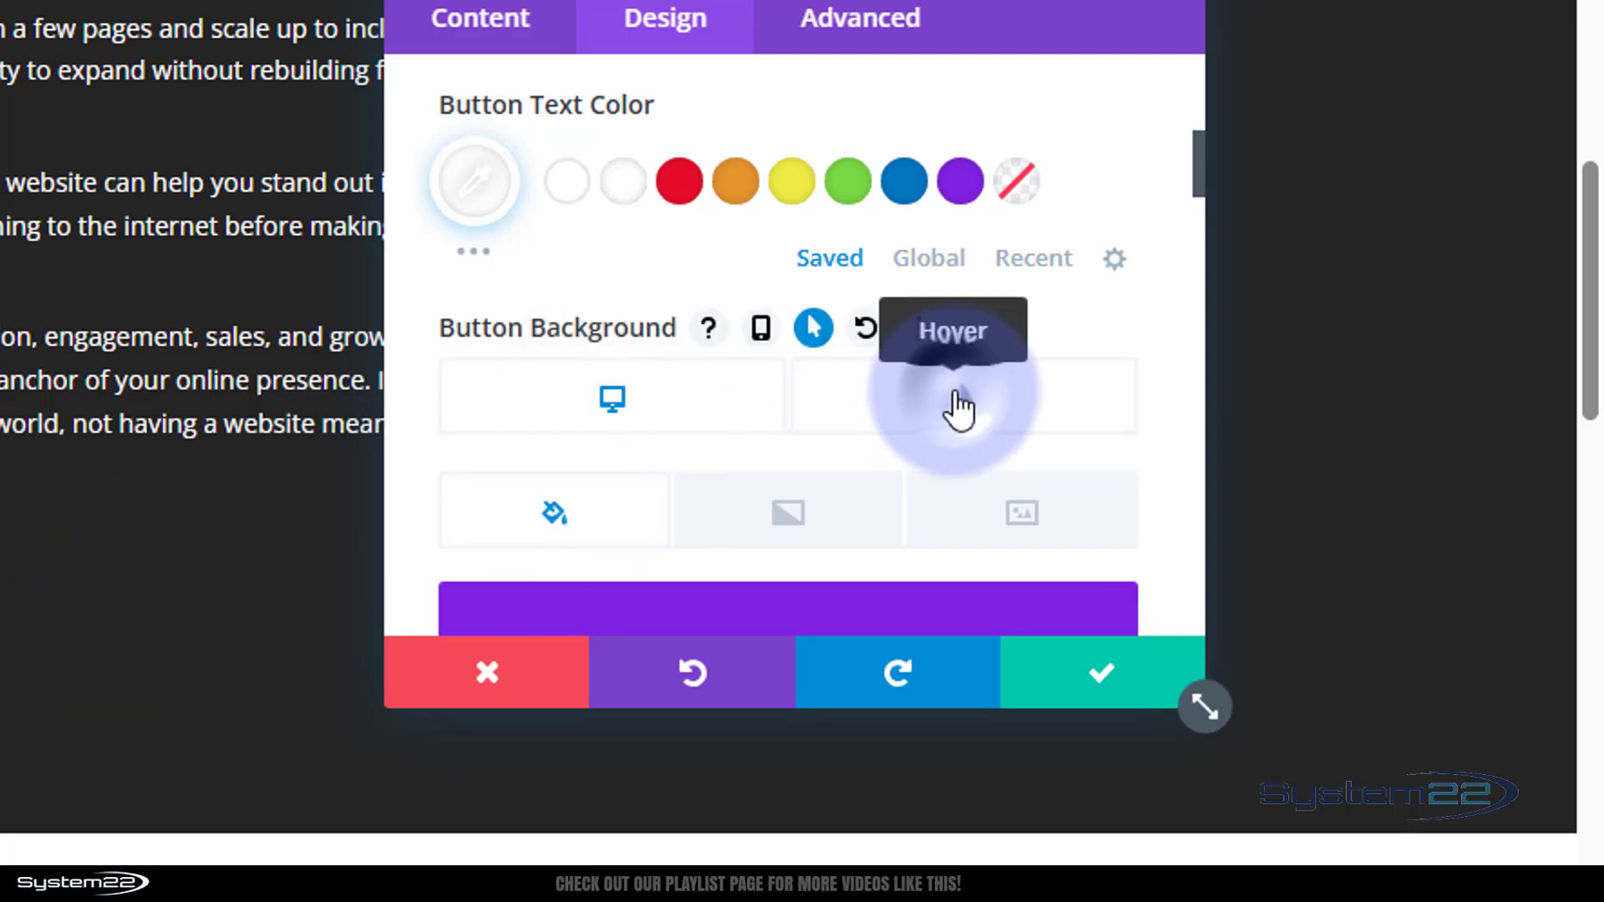
pyautogui.click(956, 406)
pyautogui.scroll(-3, 936, 418)
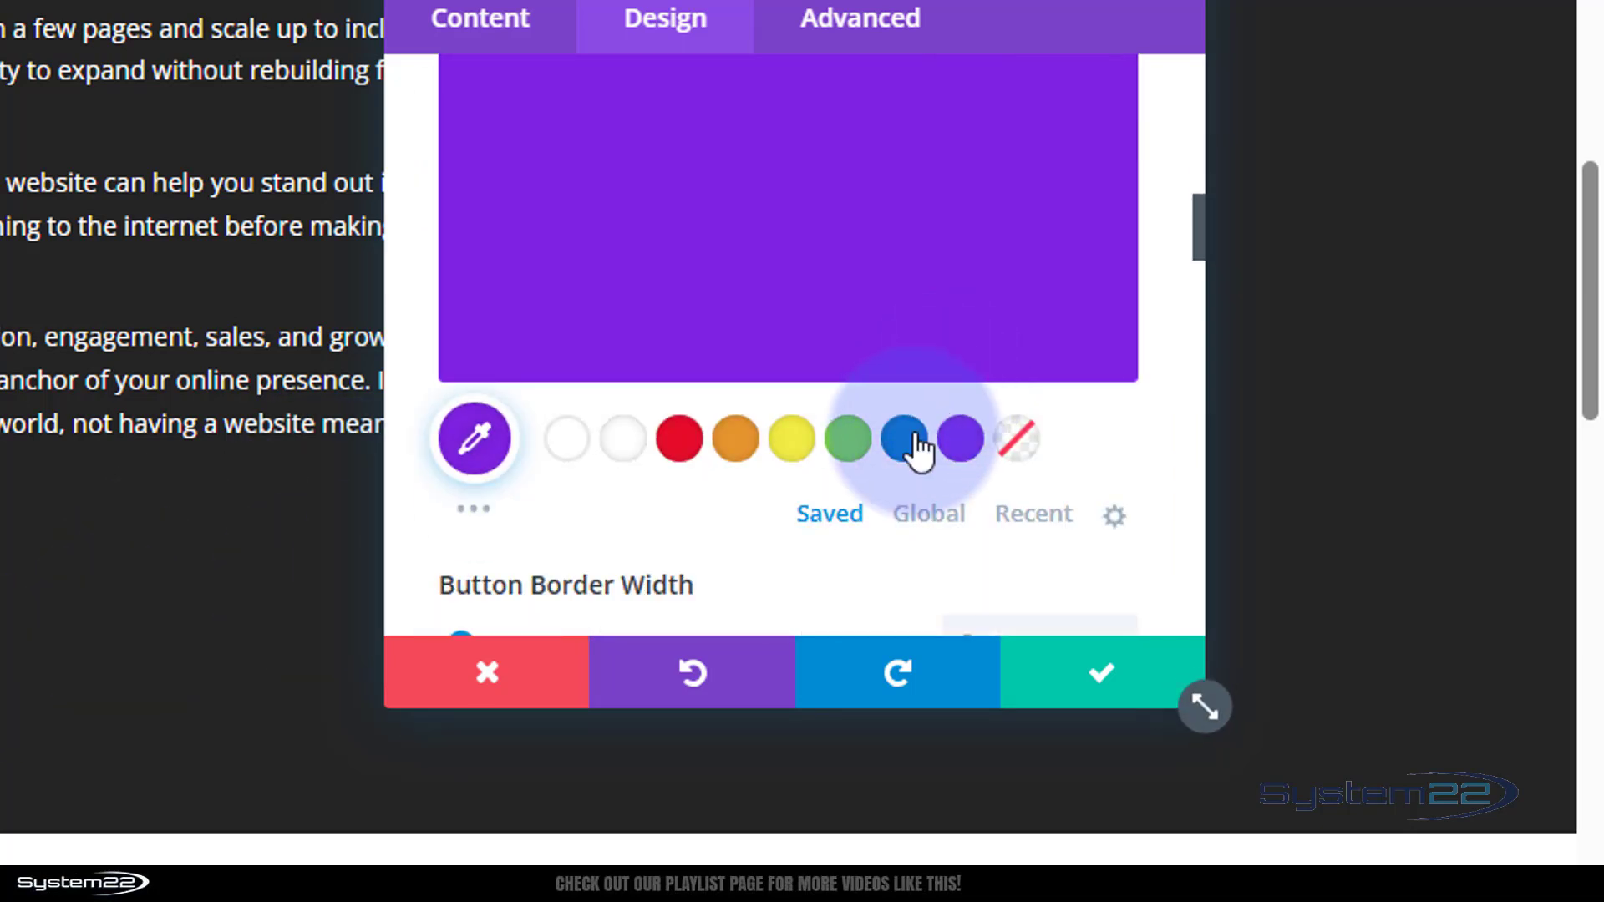
pyautogui.click(917, 447)
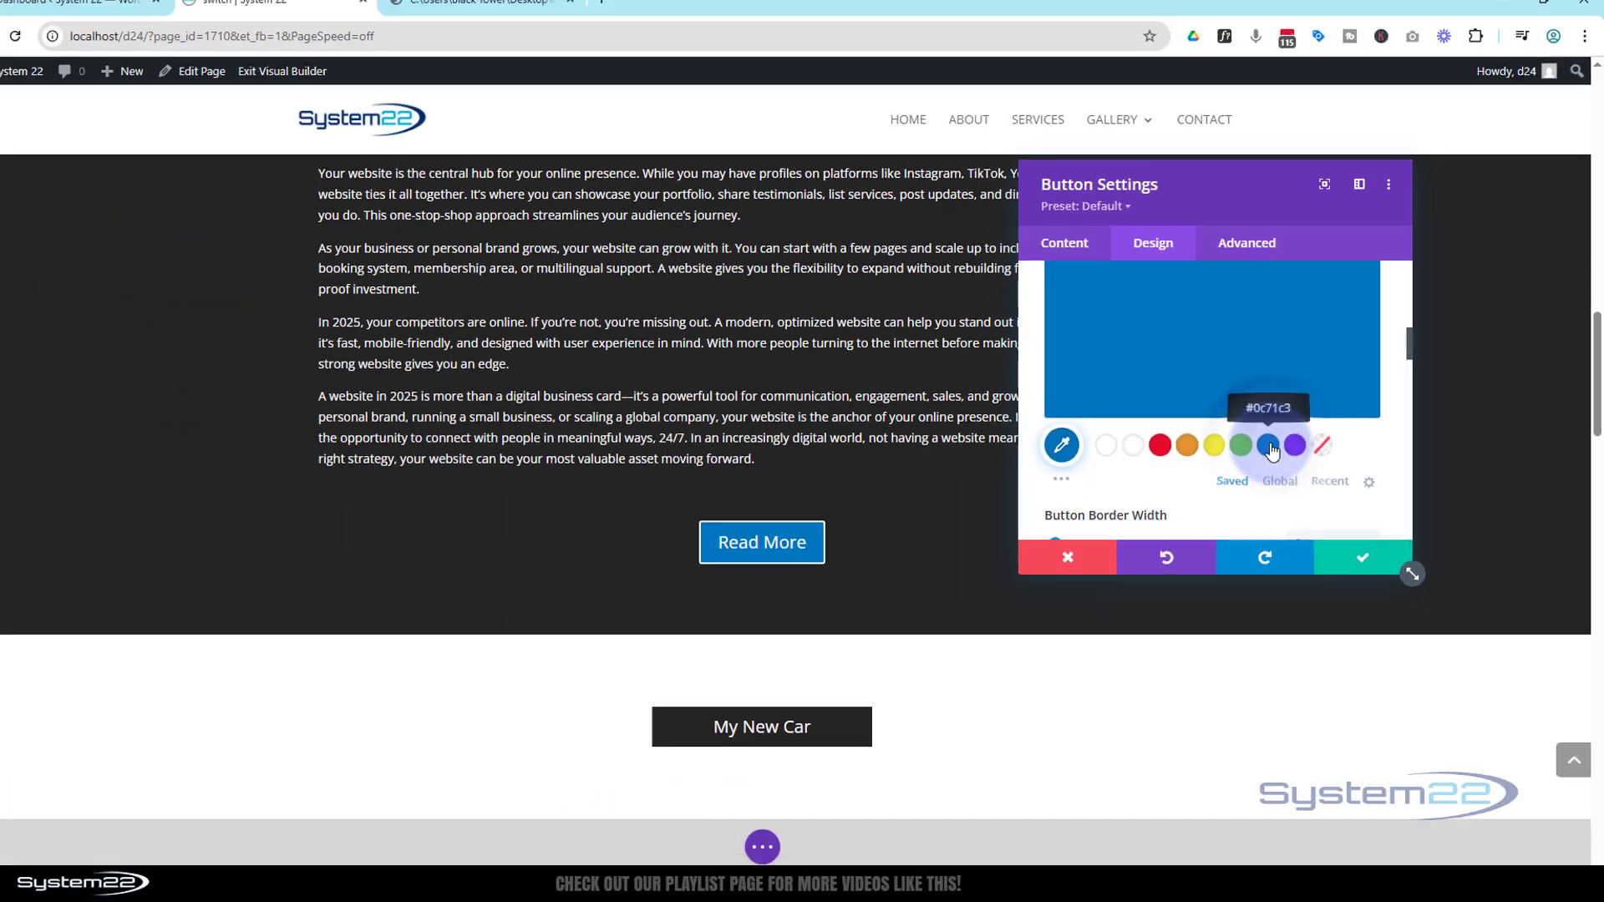
pyautogui.scroll(3, 1270, 451)
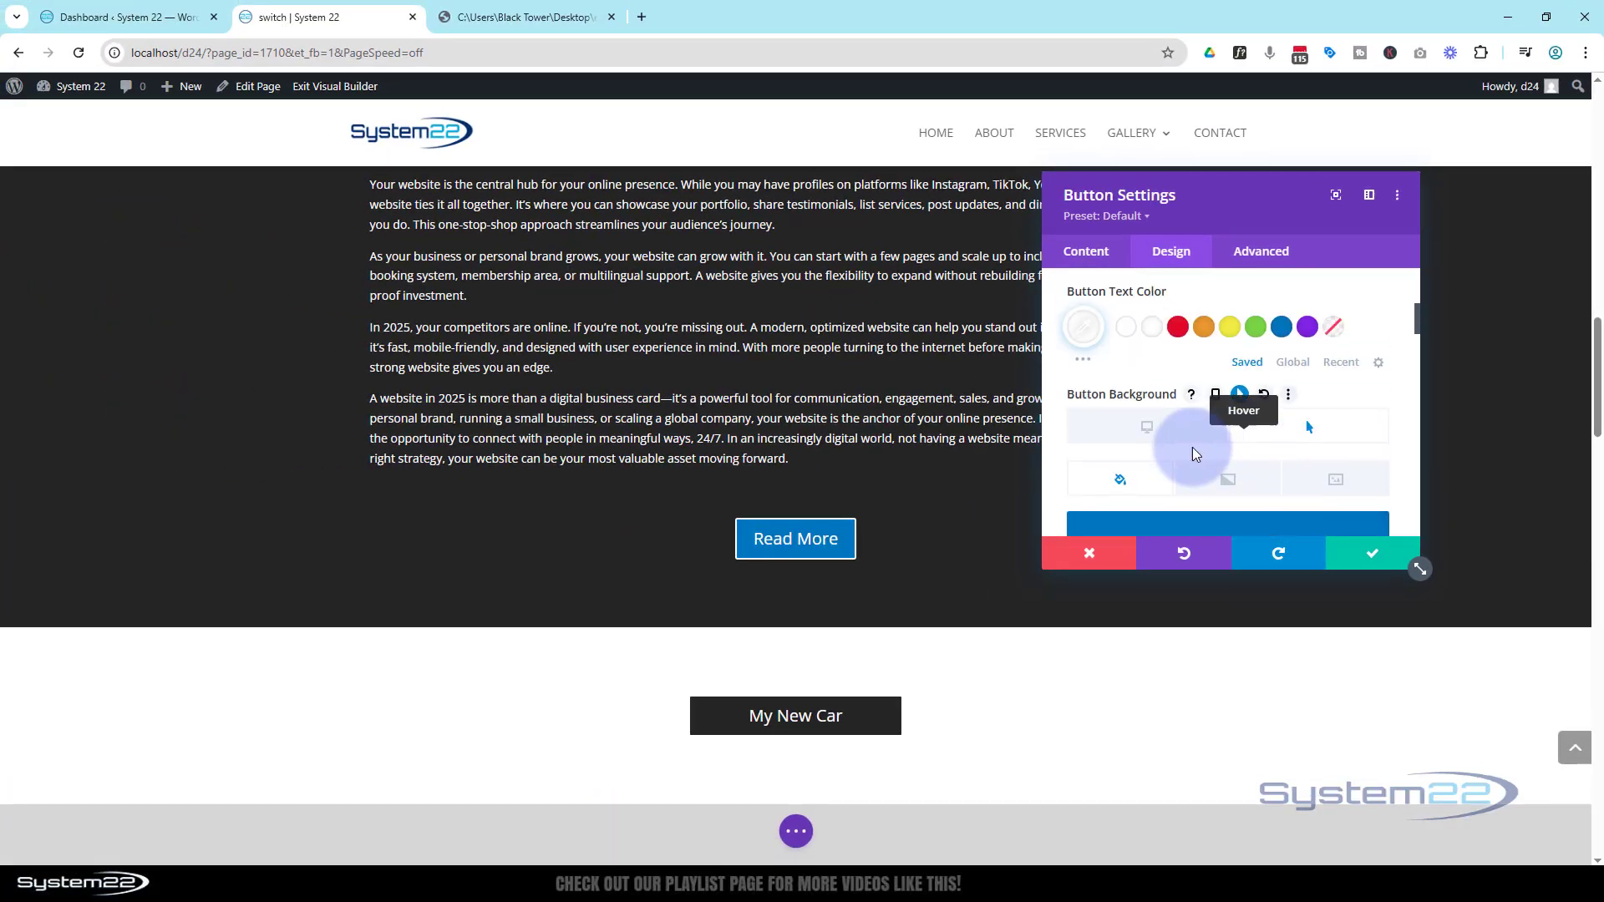
pyautogui.click(1169, 430)
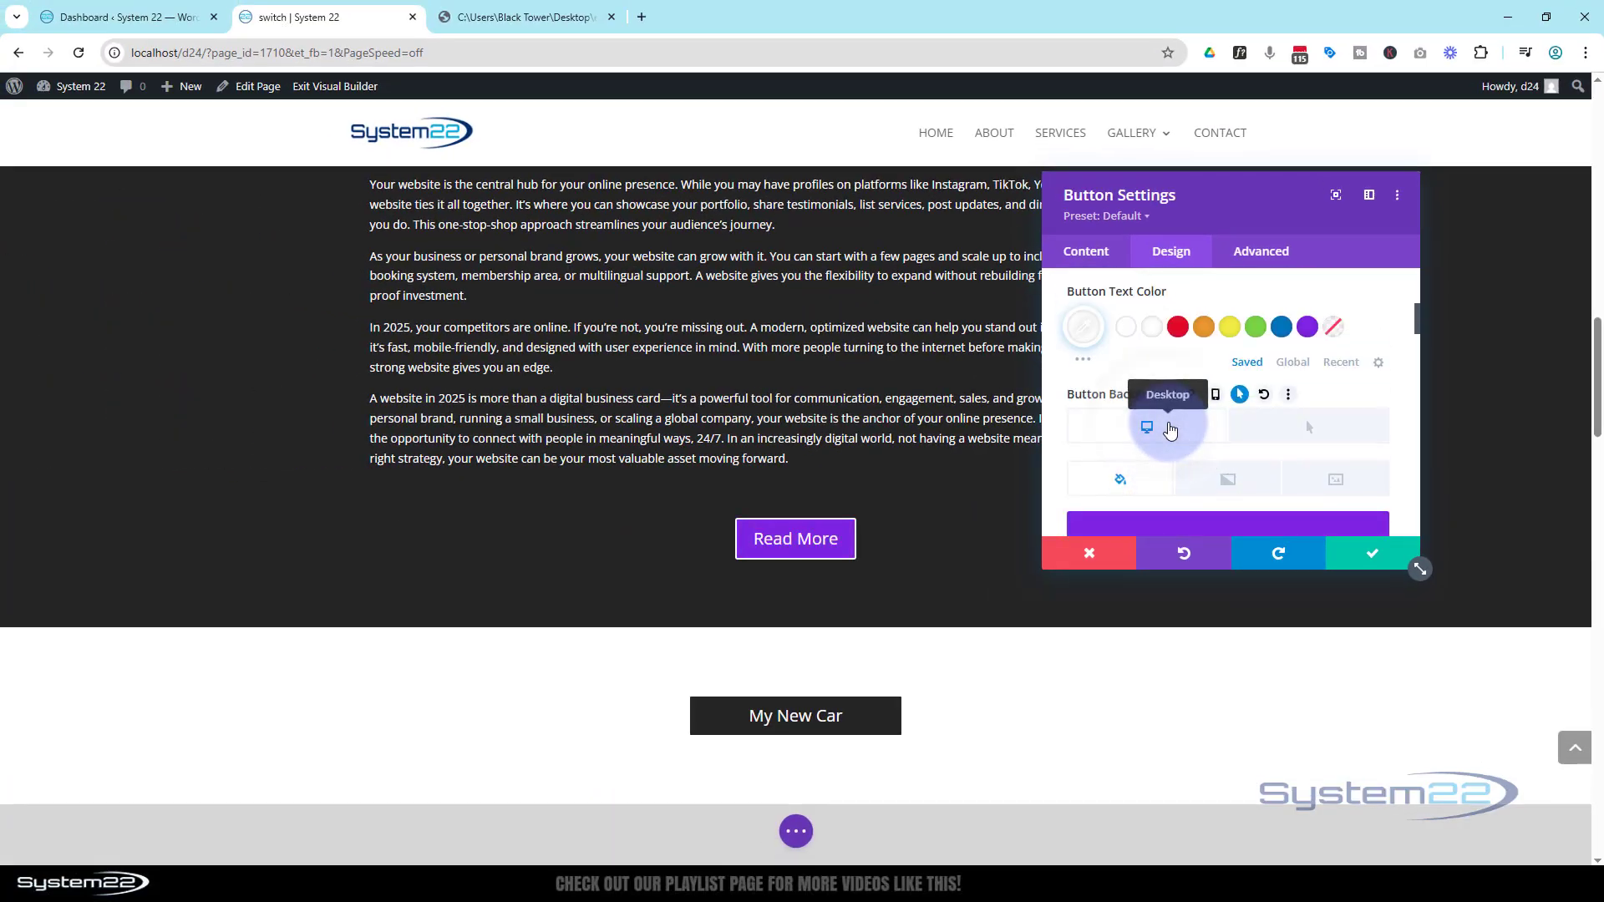
# Set the button's border width to 0px and save the button settings
pyautogui.scroll(-5, 1171, 422)
pyautogui.scroll(-1, 1178, 427)
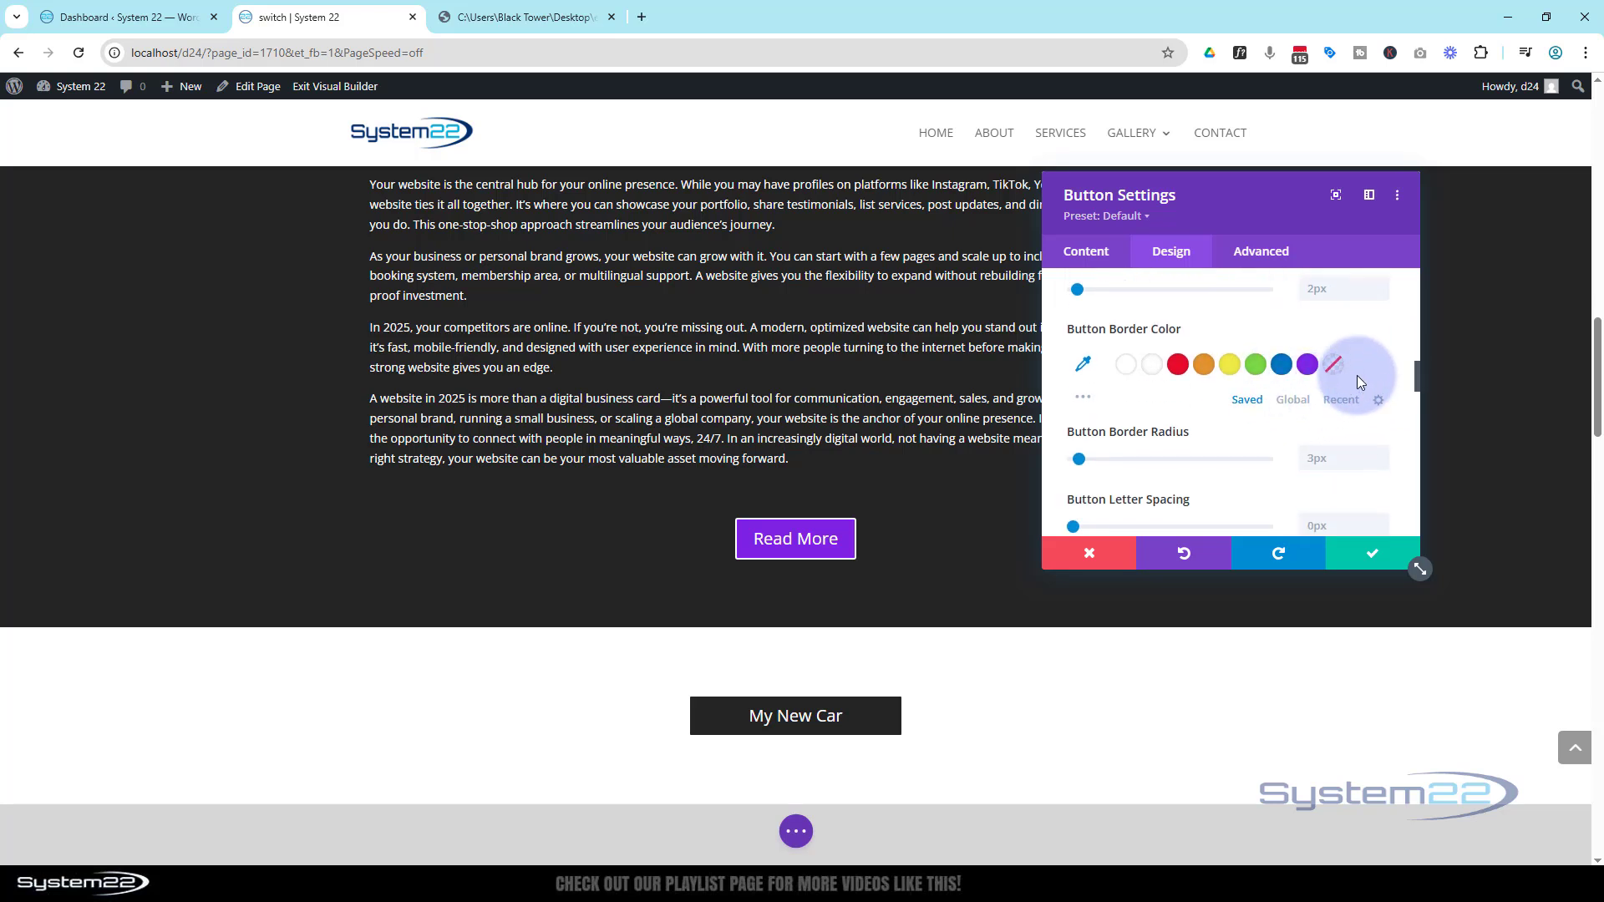
pyautogui.scroll(1, 1196, 356)
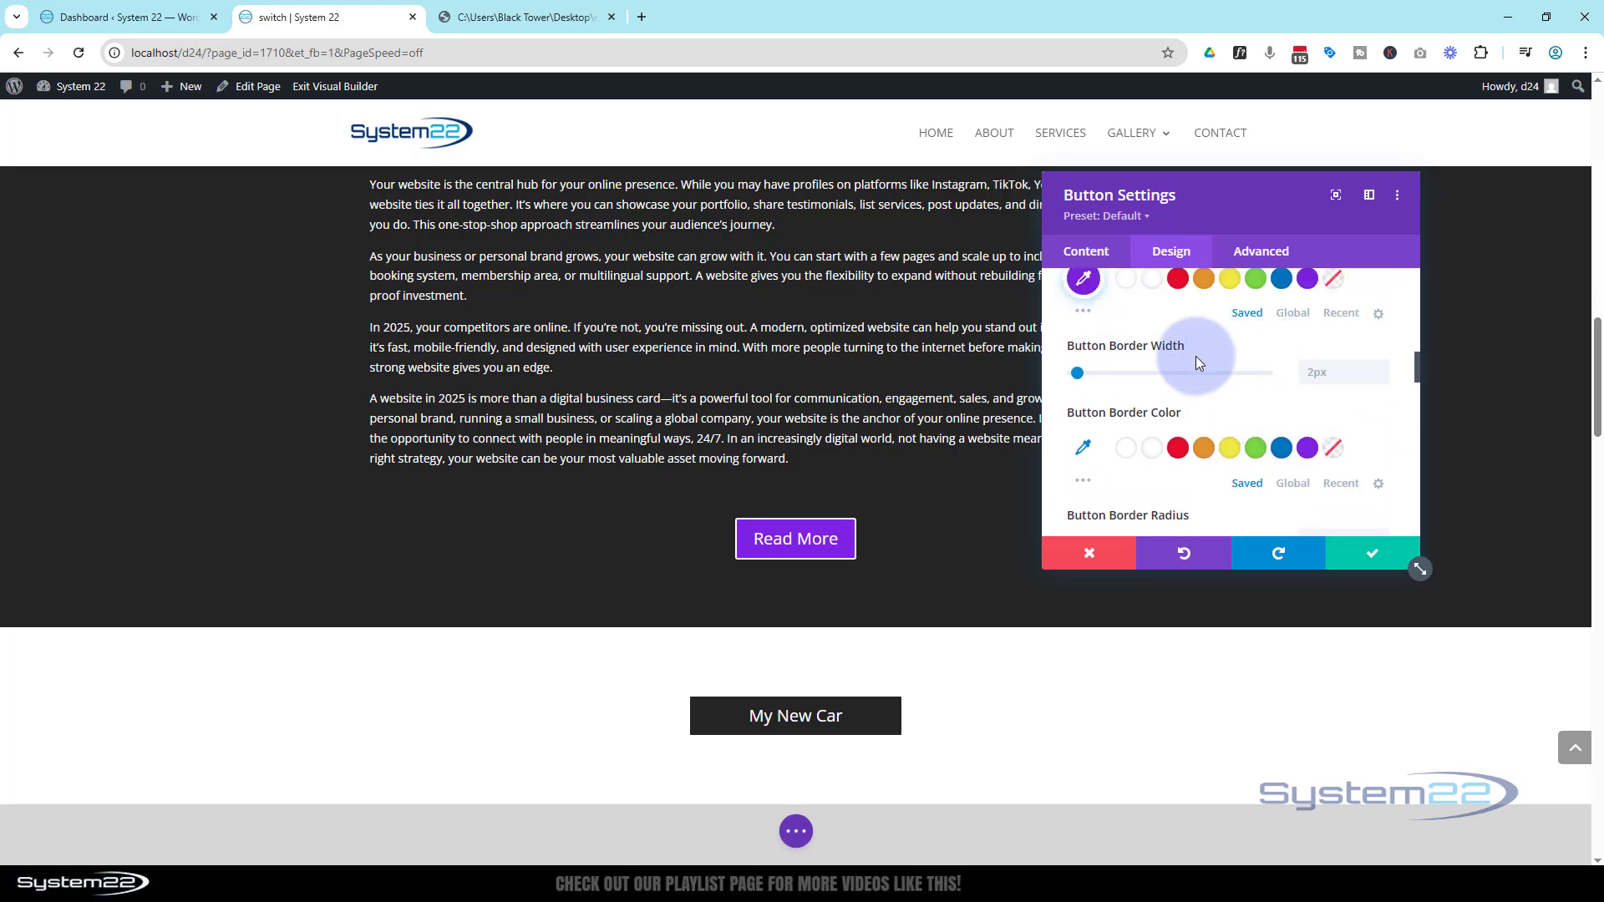
pyautogui.doubleClick(1381, 377)
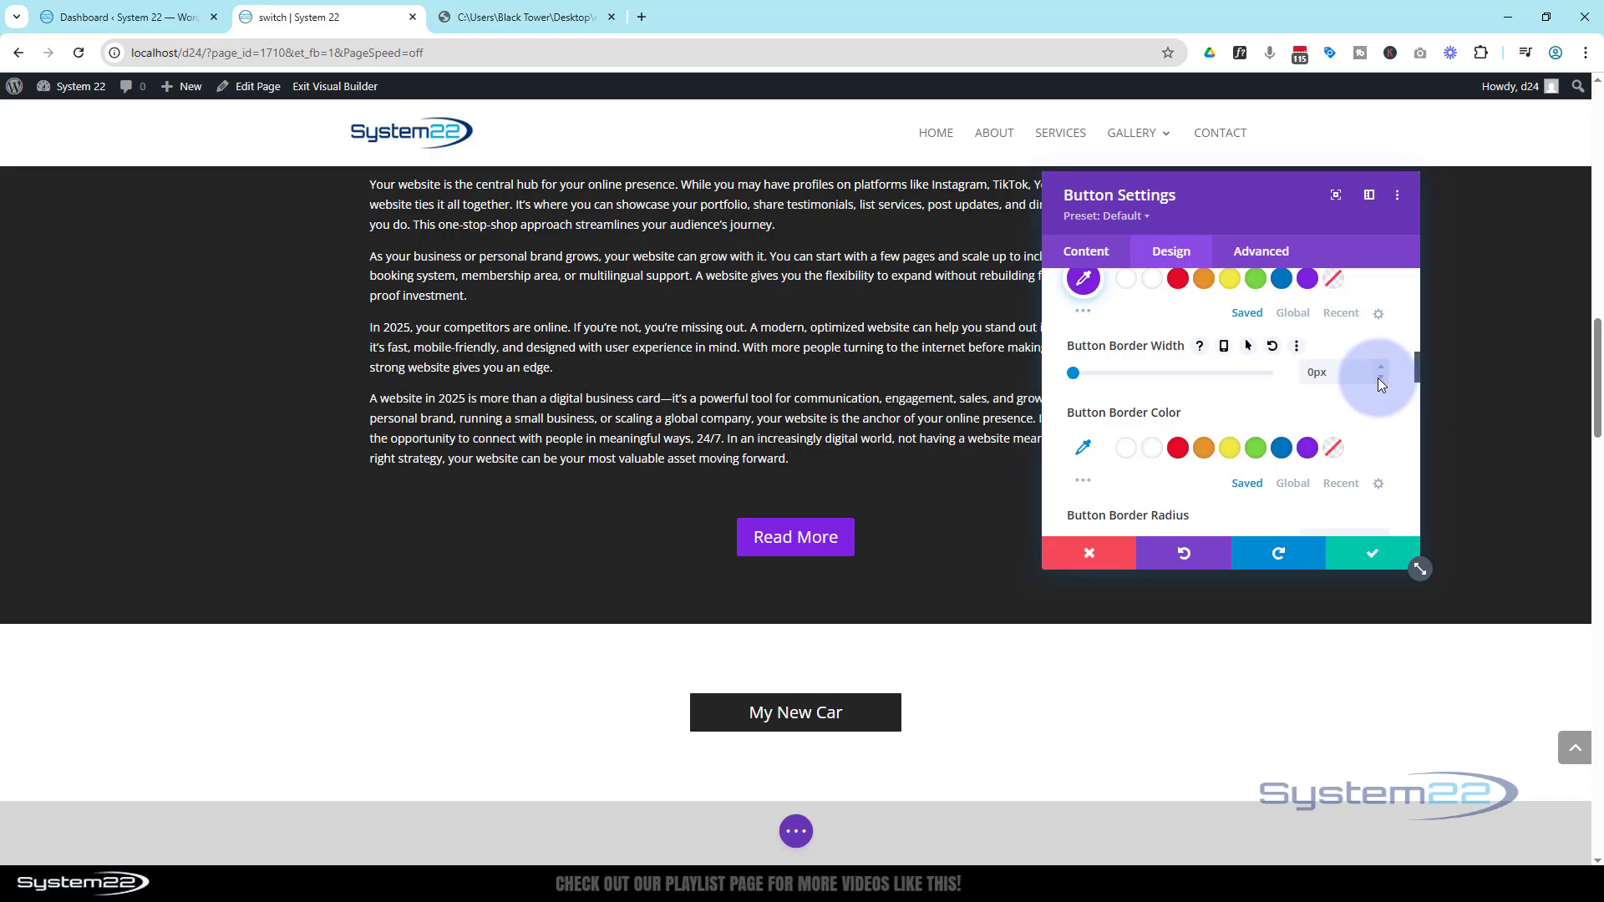
pyautogui.click(1368, 557)
# Insert a Code module directly below the Read More button
pyautogui.scroll(20, 1131, 519)
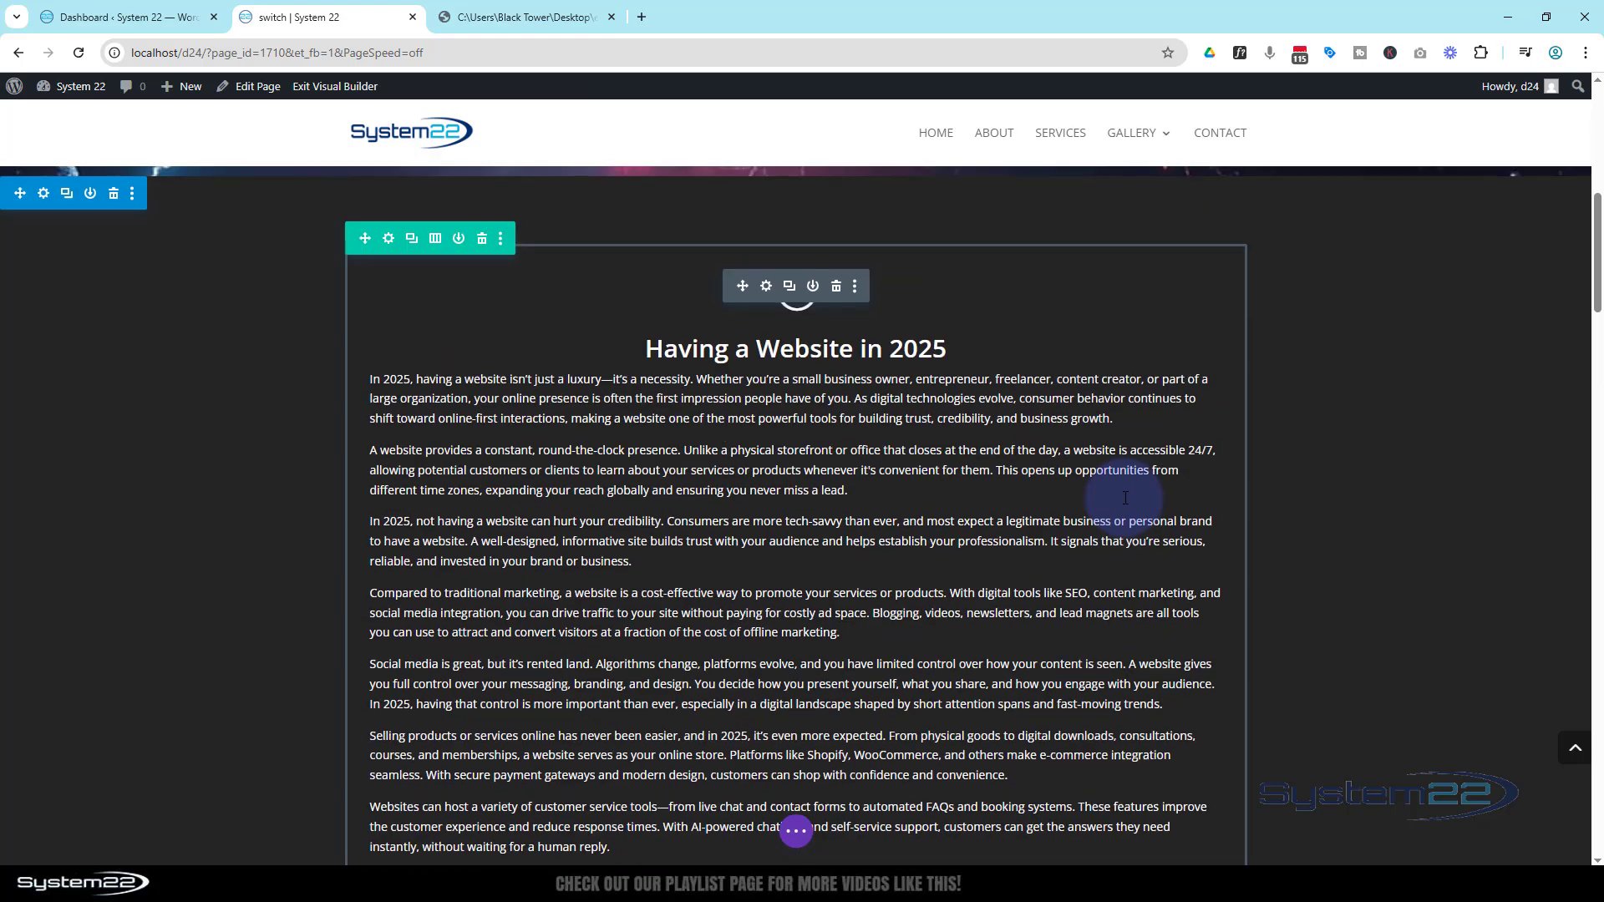
pyautogui.scroll(-3, 1125, 498)
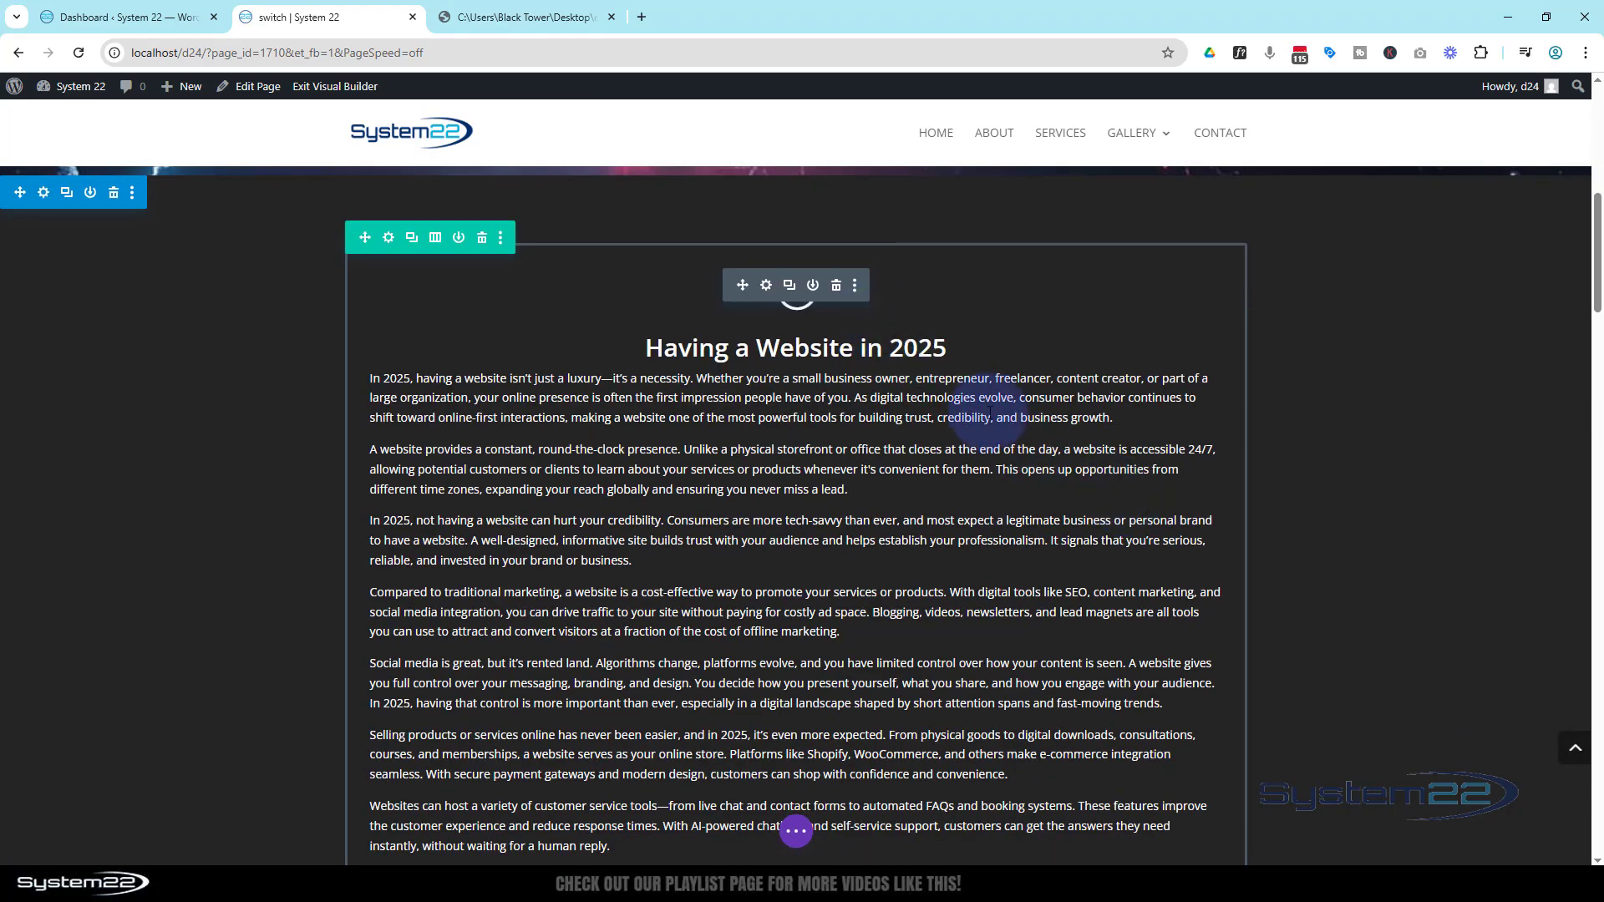
pyautogui.scroll(-12, 978, 399)
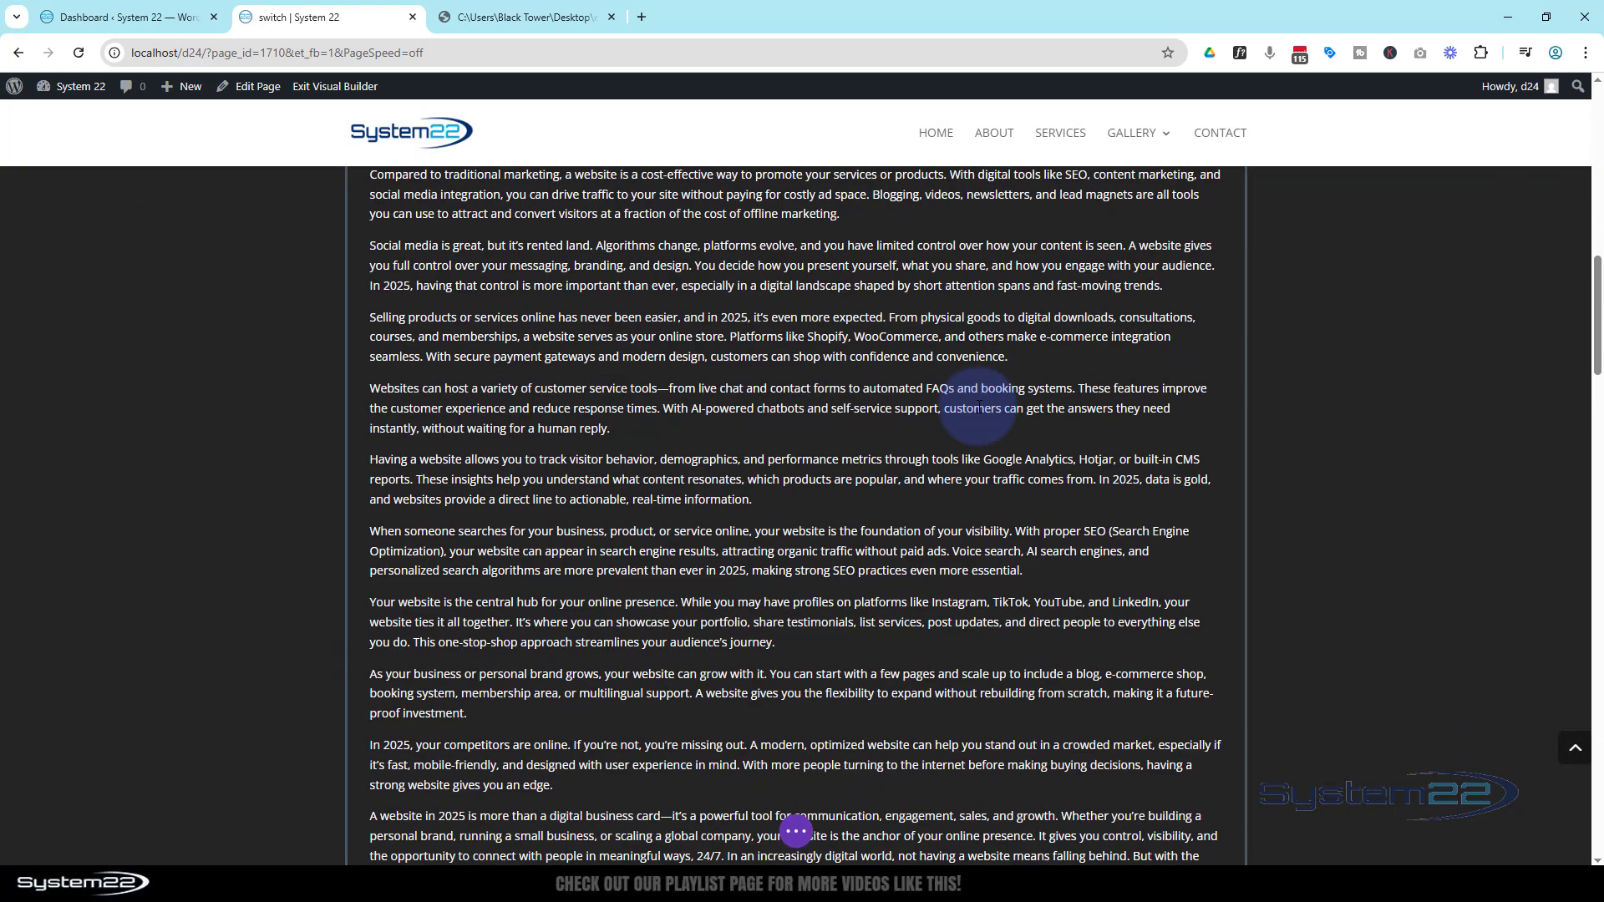
pyautogui.scroll(-2, 981, 407)
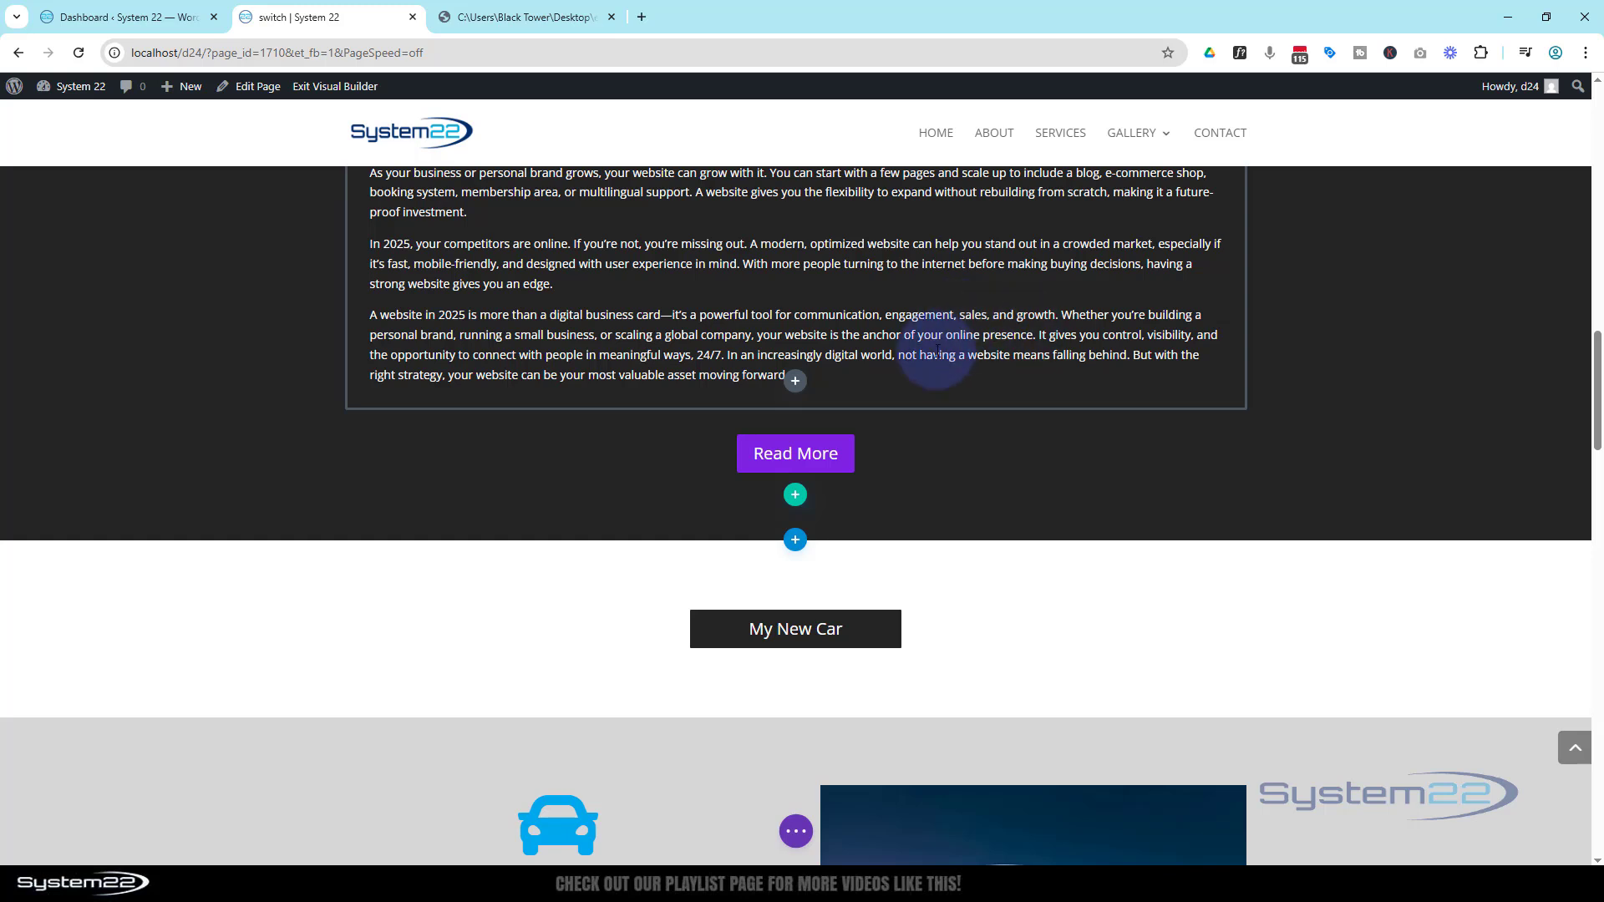
pyautogui.moveTo(802, 460)
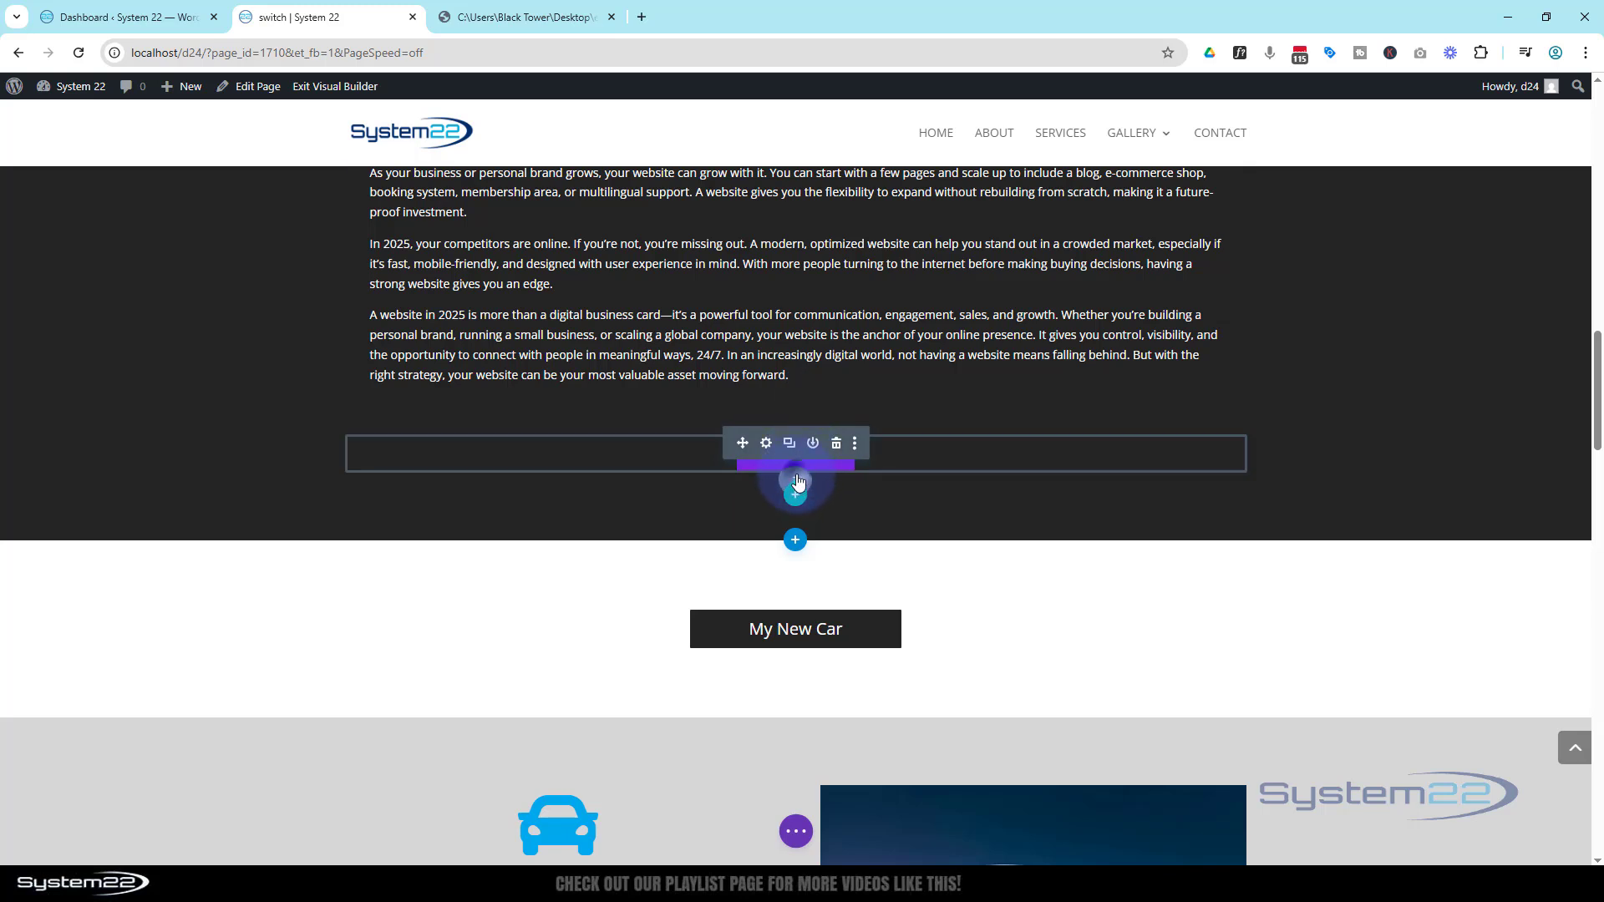
pyautogui.click(796, 482)
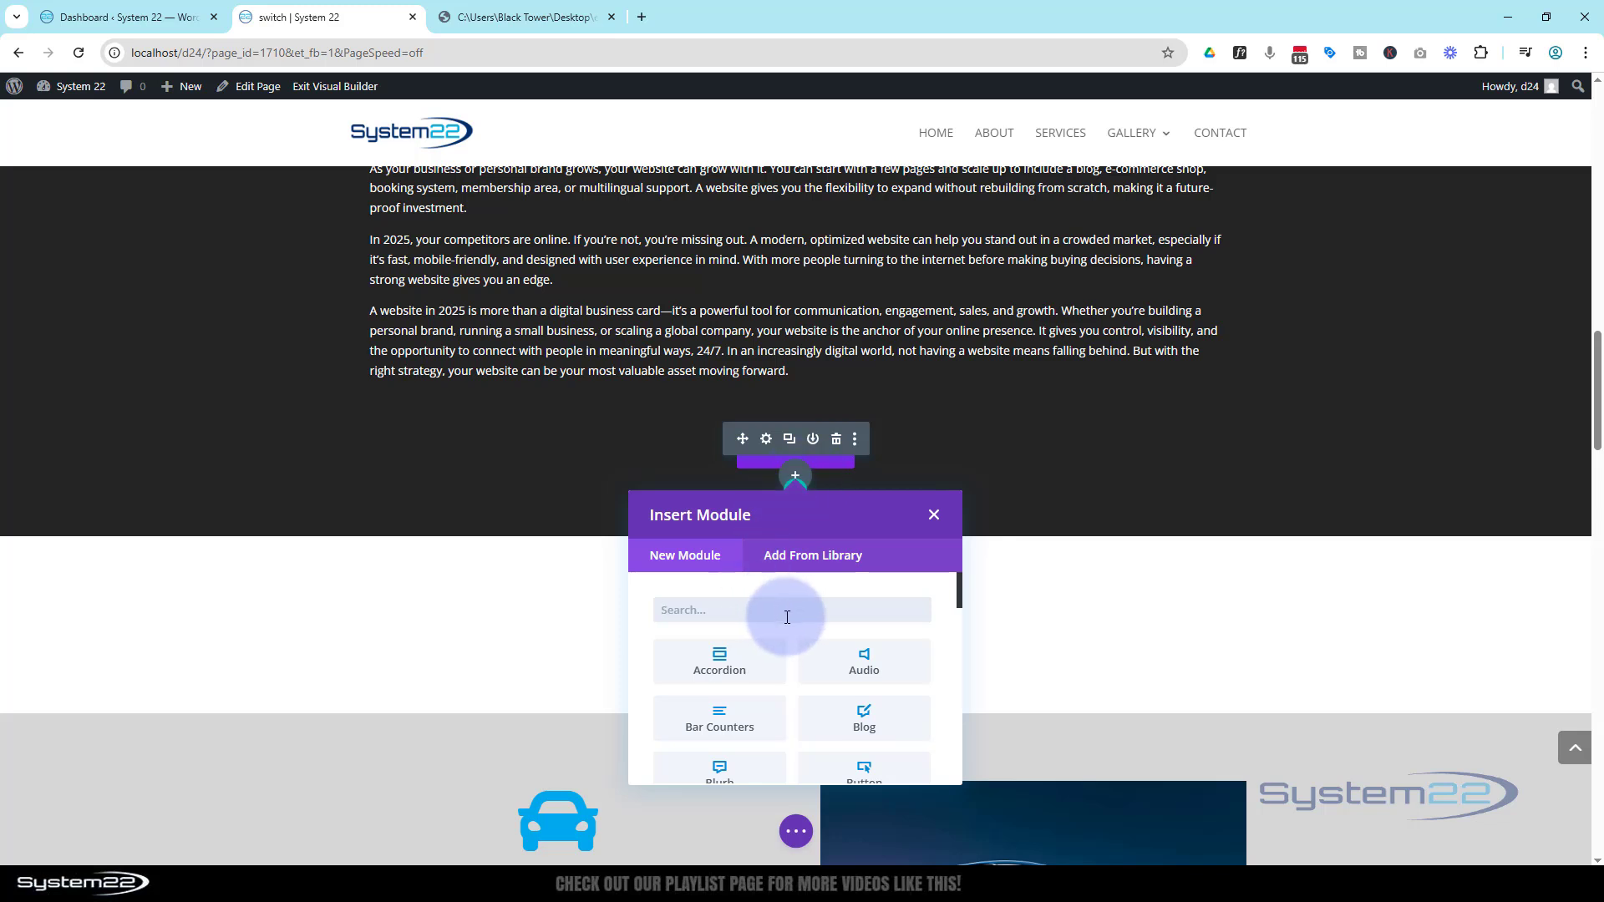
pyautogui.scroll(-3, 785, 618)
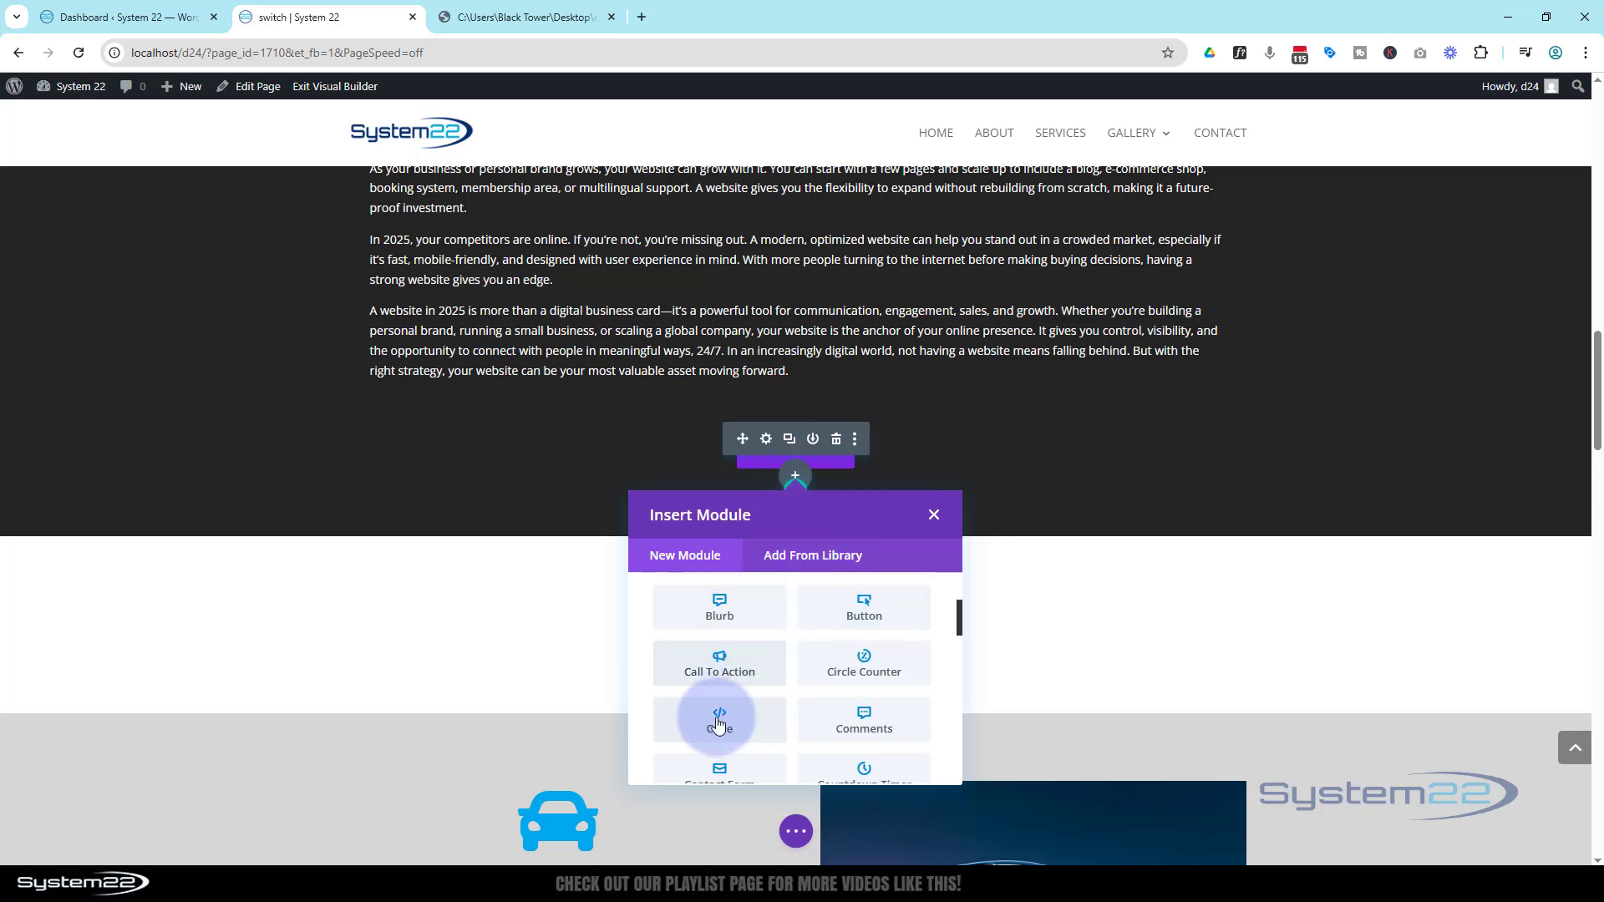
pyautogui.click(719, 720)
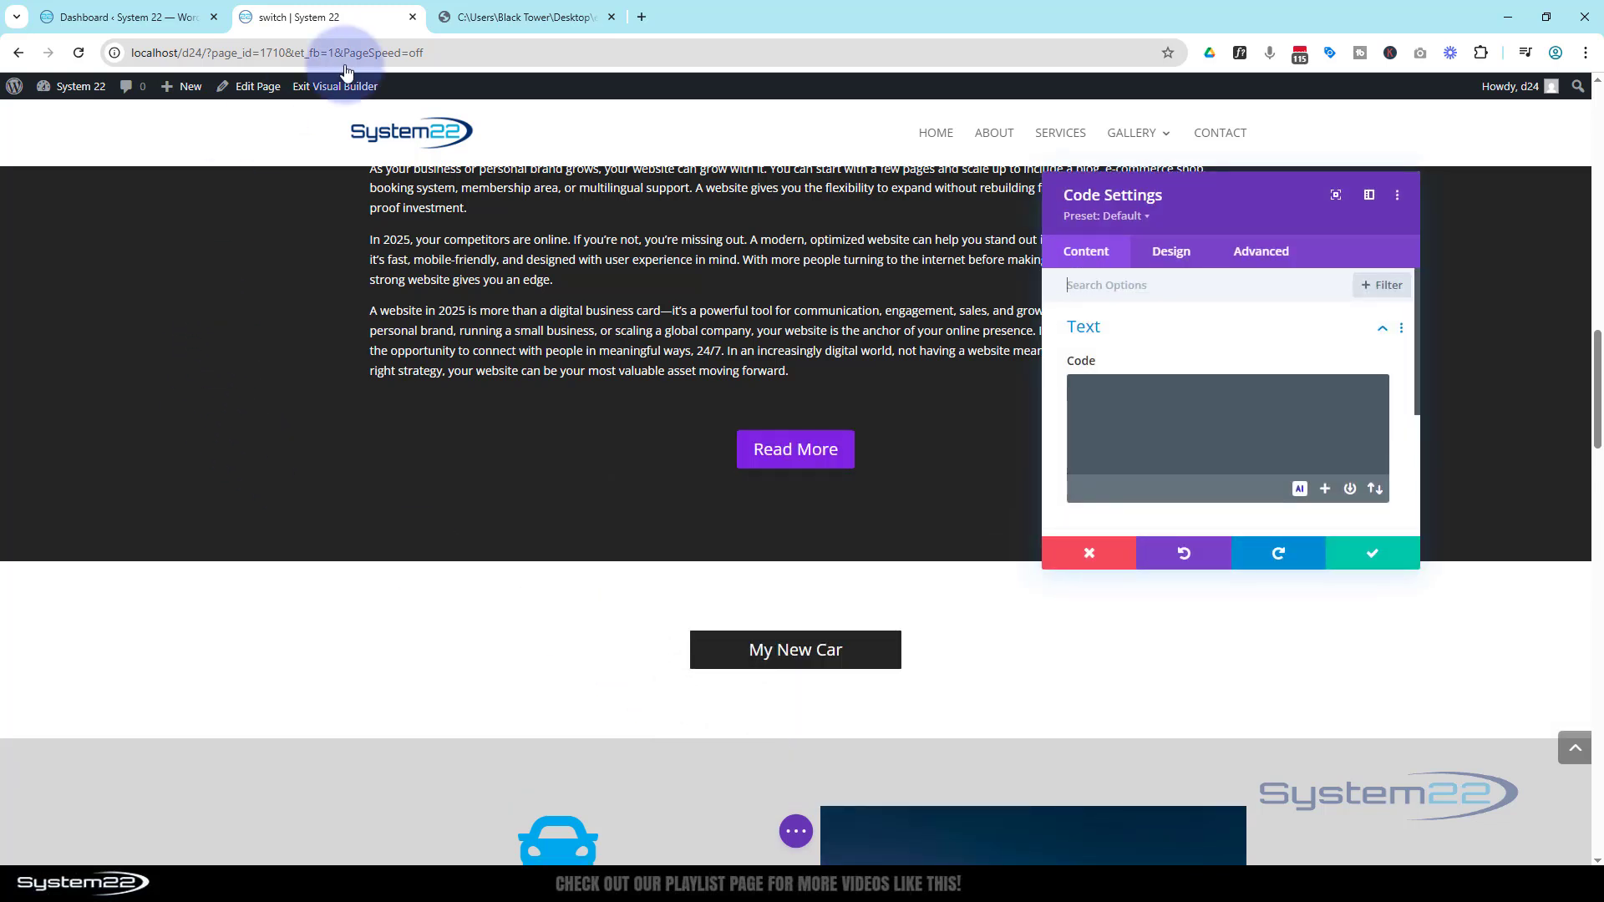
# Switch to the expanding-module document tab and select the entire style and script code snippet
pyautogui.click(499, 18)
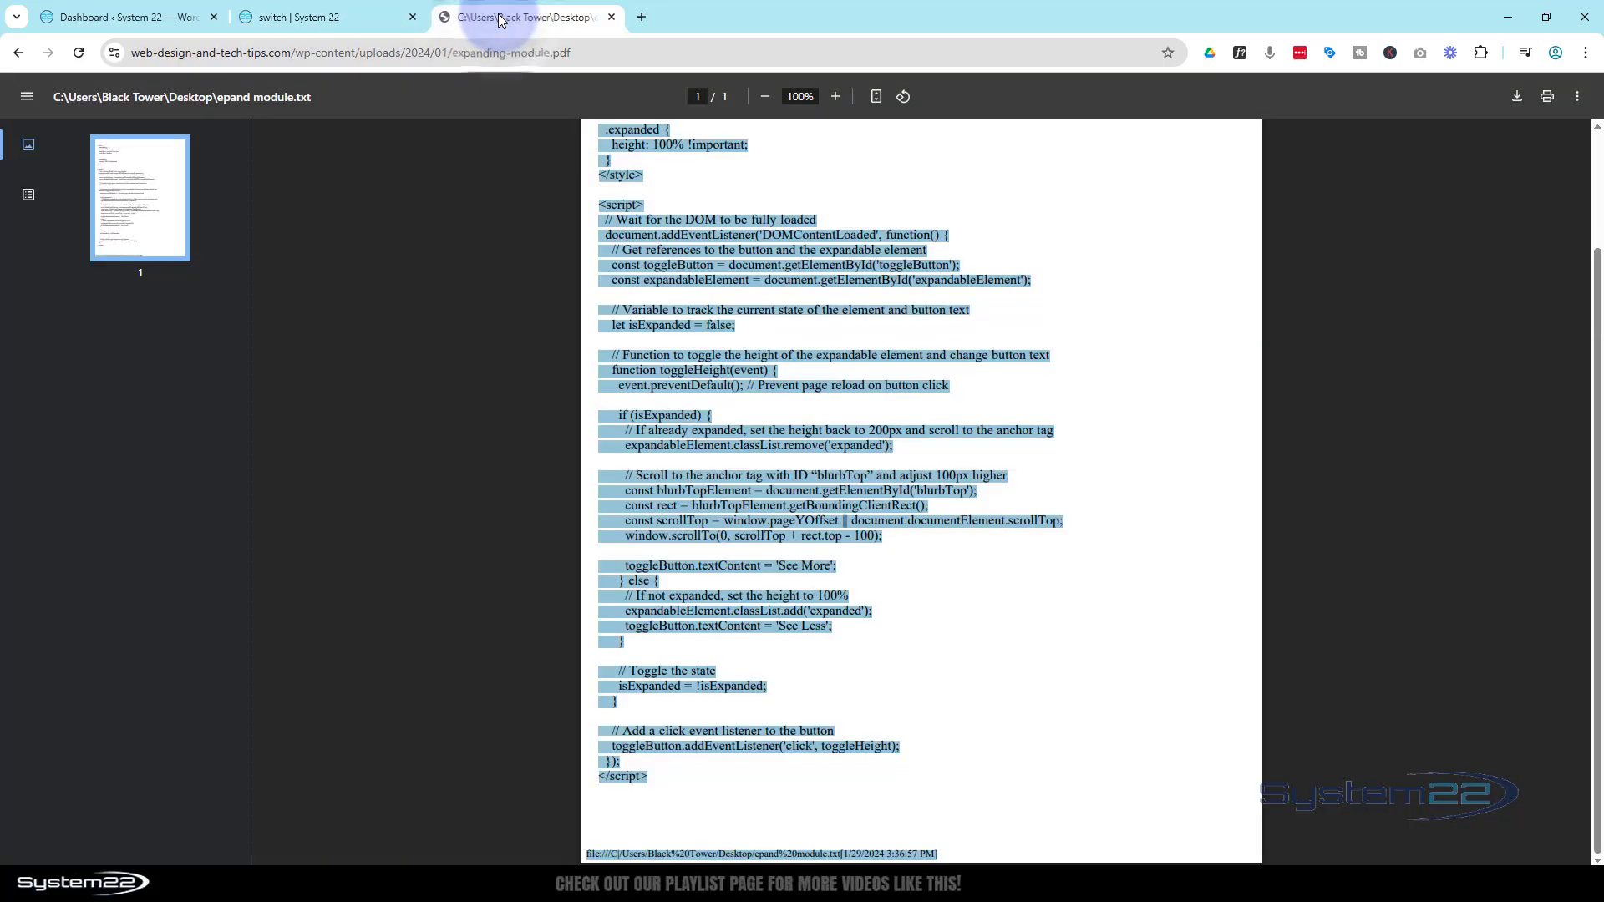
pyautogui.click(1072, 204)
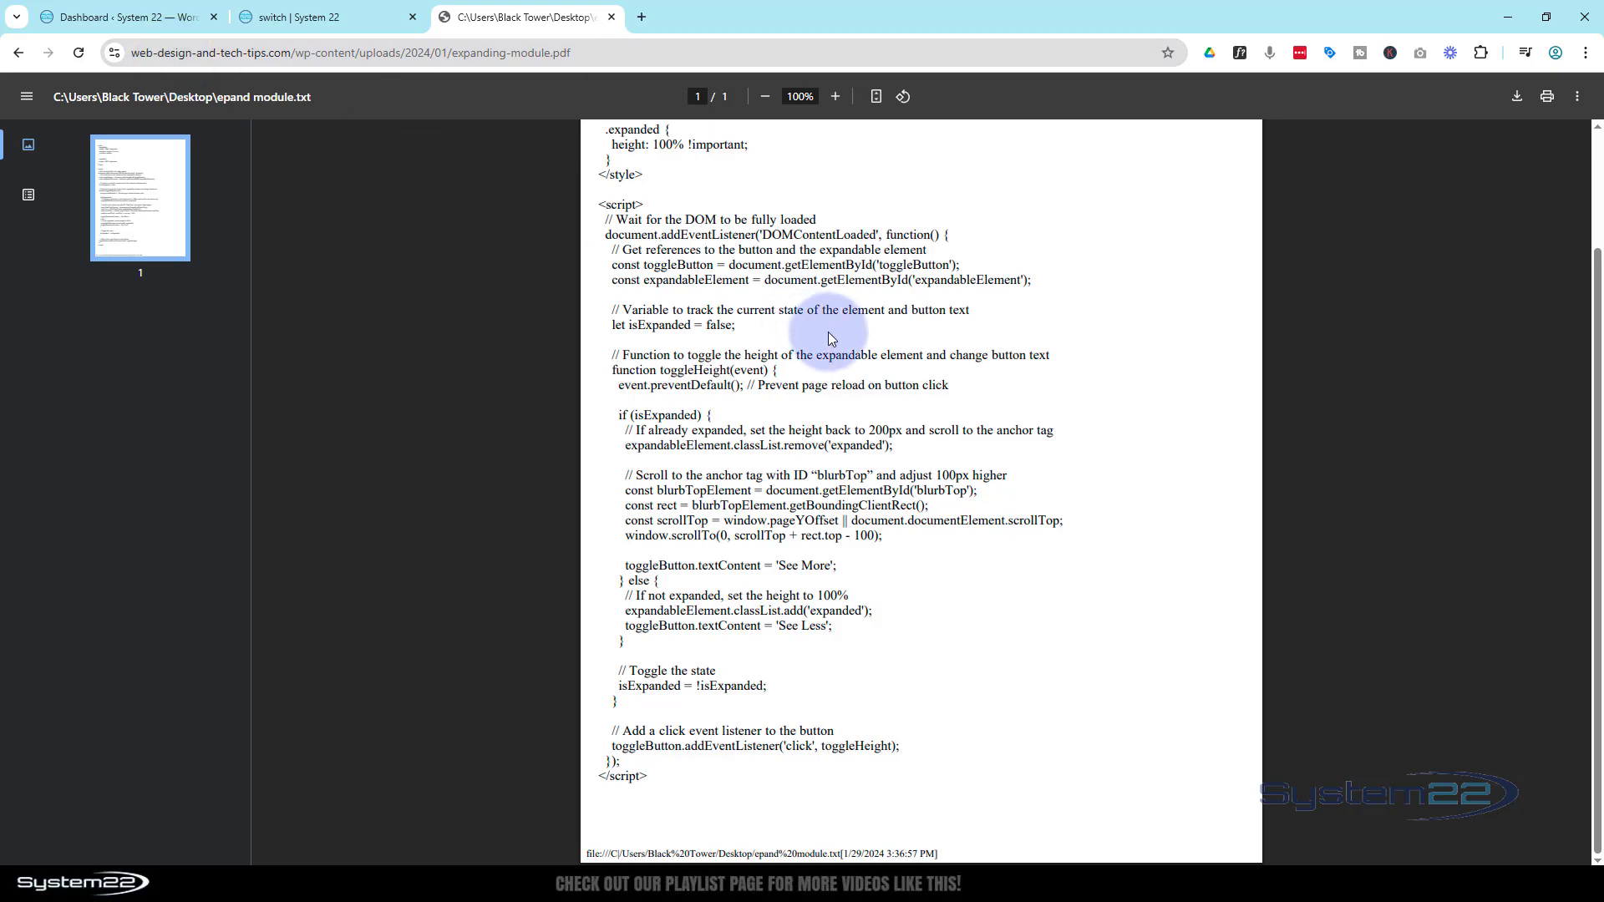
pyautogui.scroll(2, 819, 330)
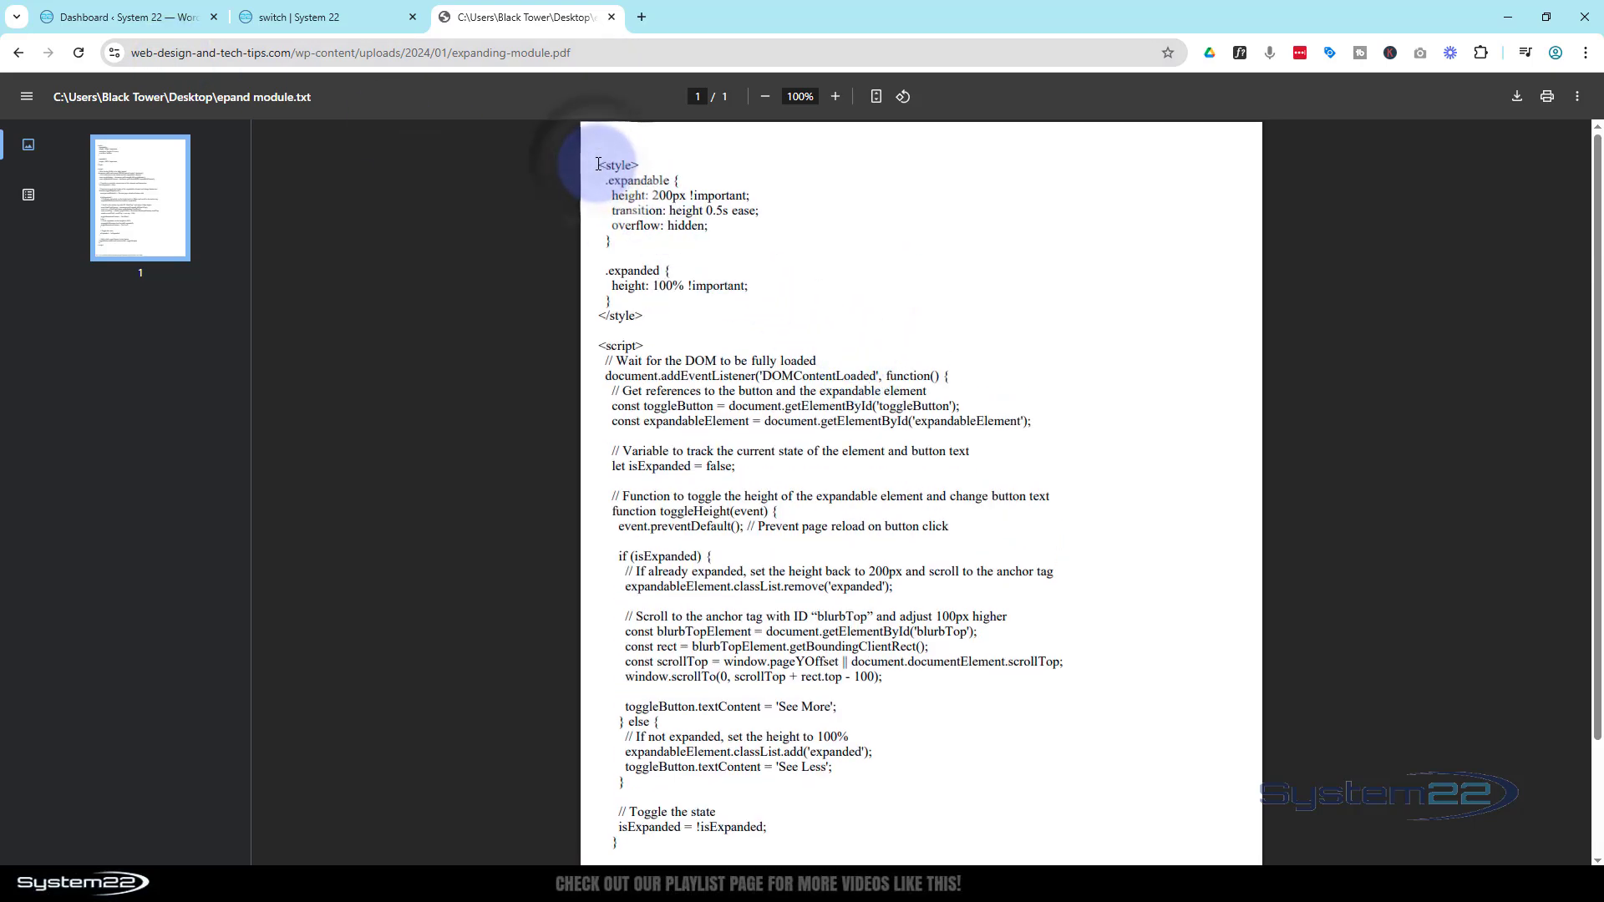
pyautogui.scroll(-2, 762, 495)
pyautogui.scroll(-2, 762, 496)
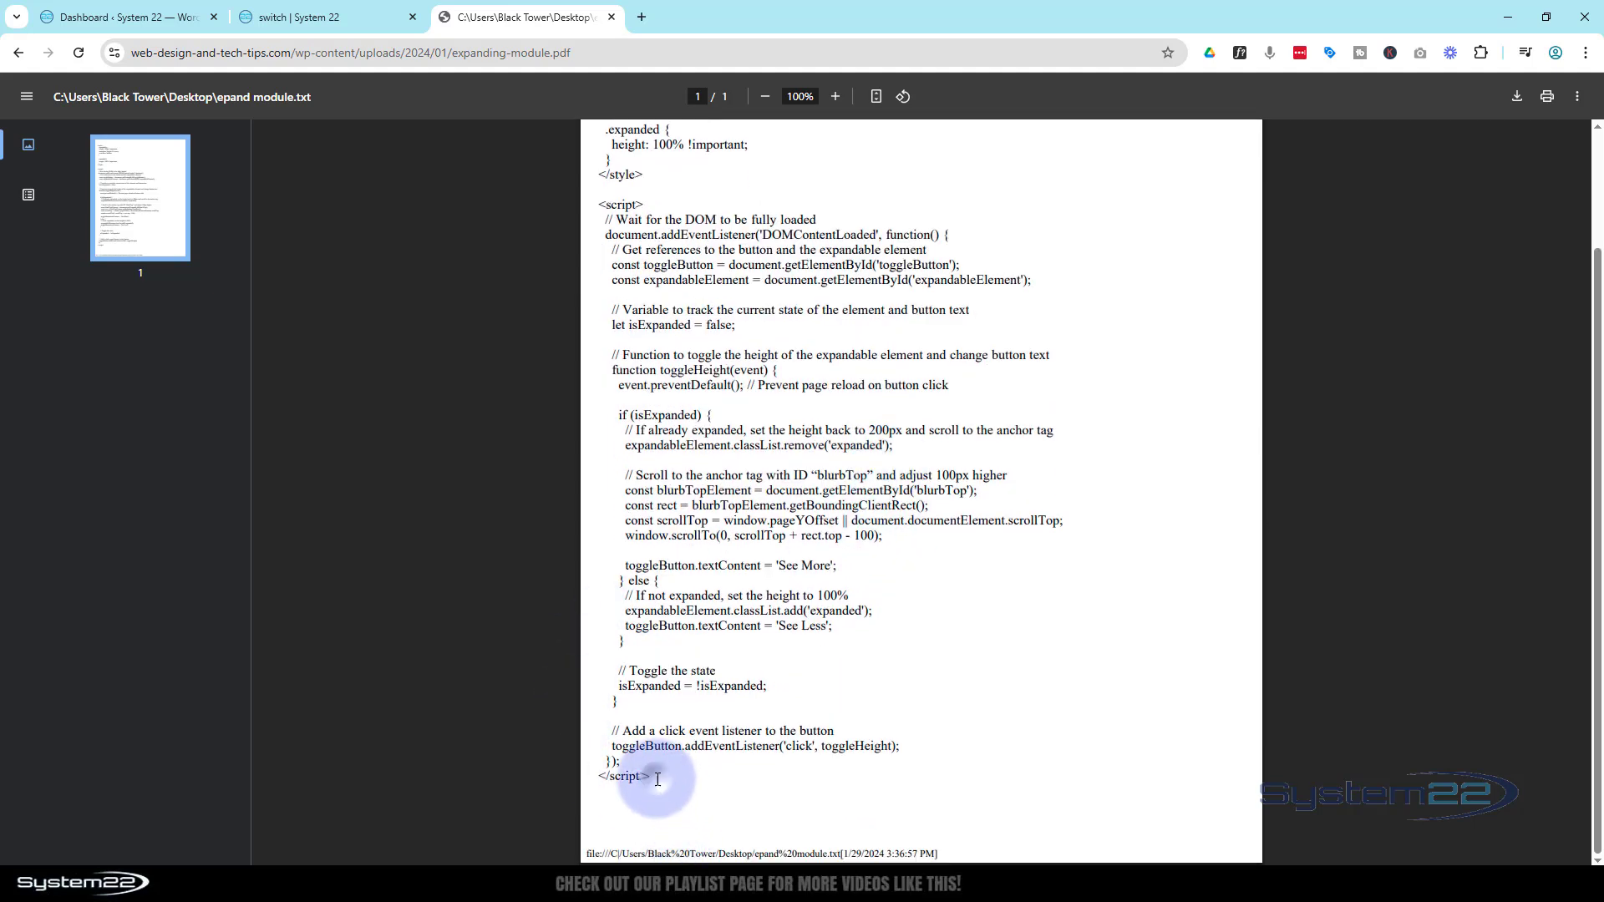
pyautogui.moveTo(657, 778); pyautogui.dragTo(589, 629)
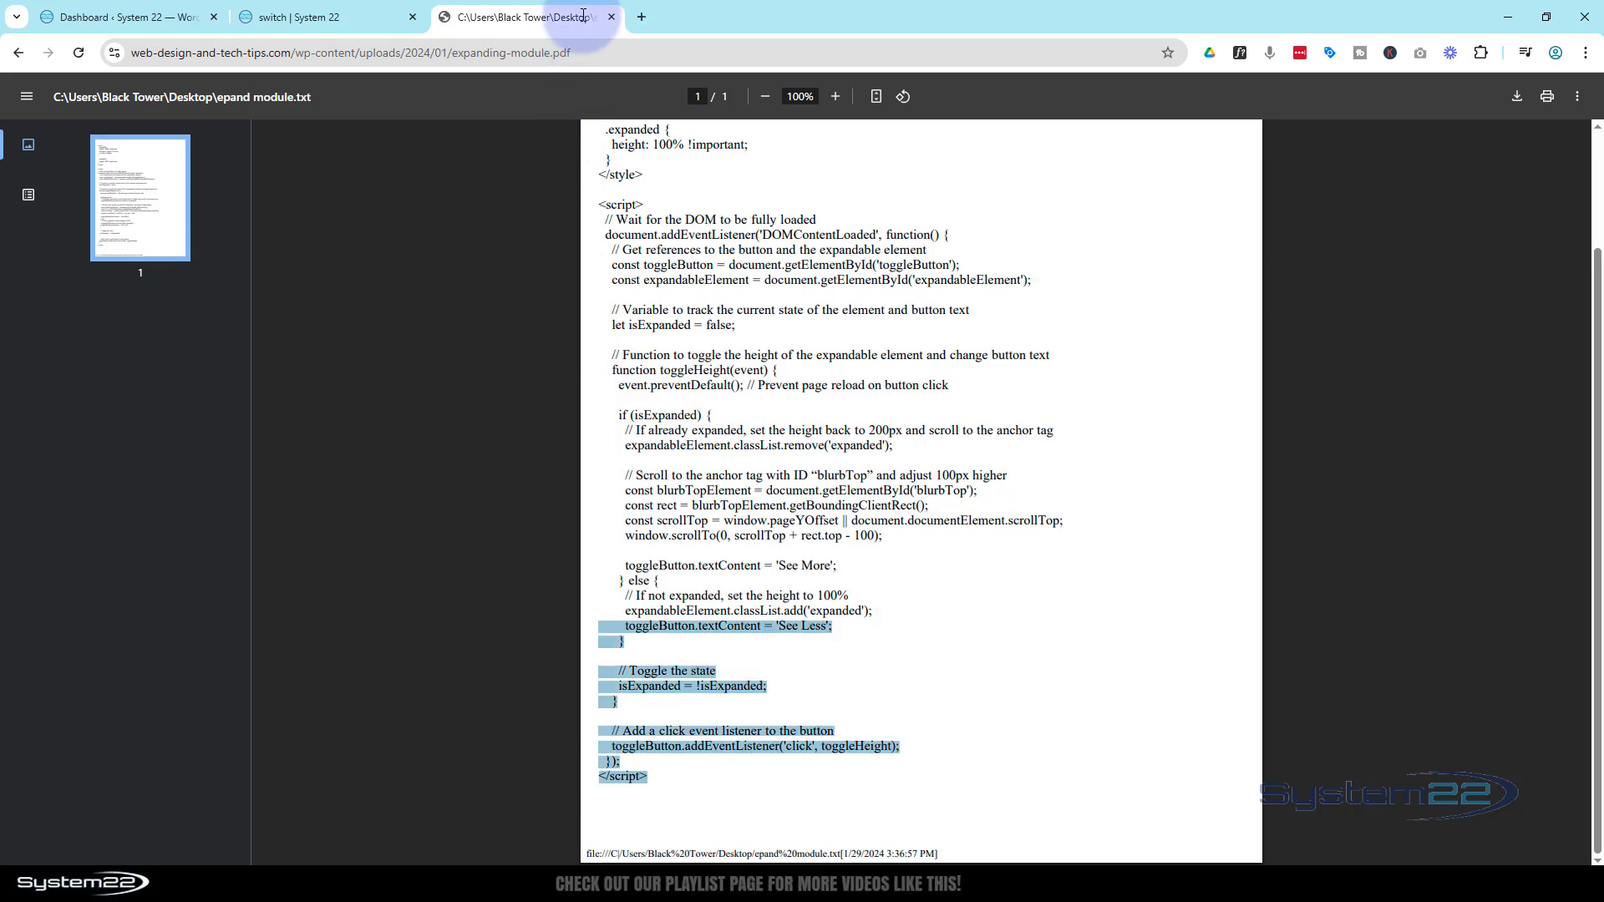
pyautogui.moveTo(583, 2); pyautogui.dragTo(613, 173)
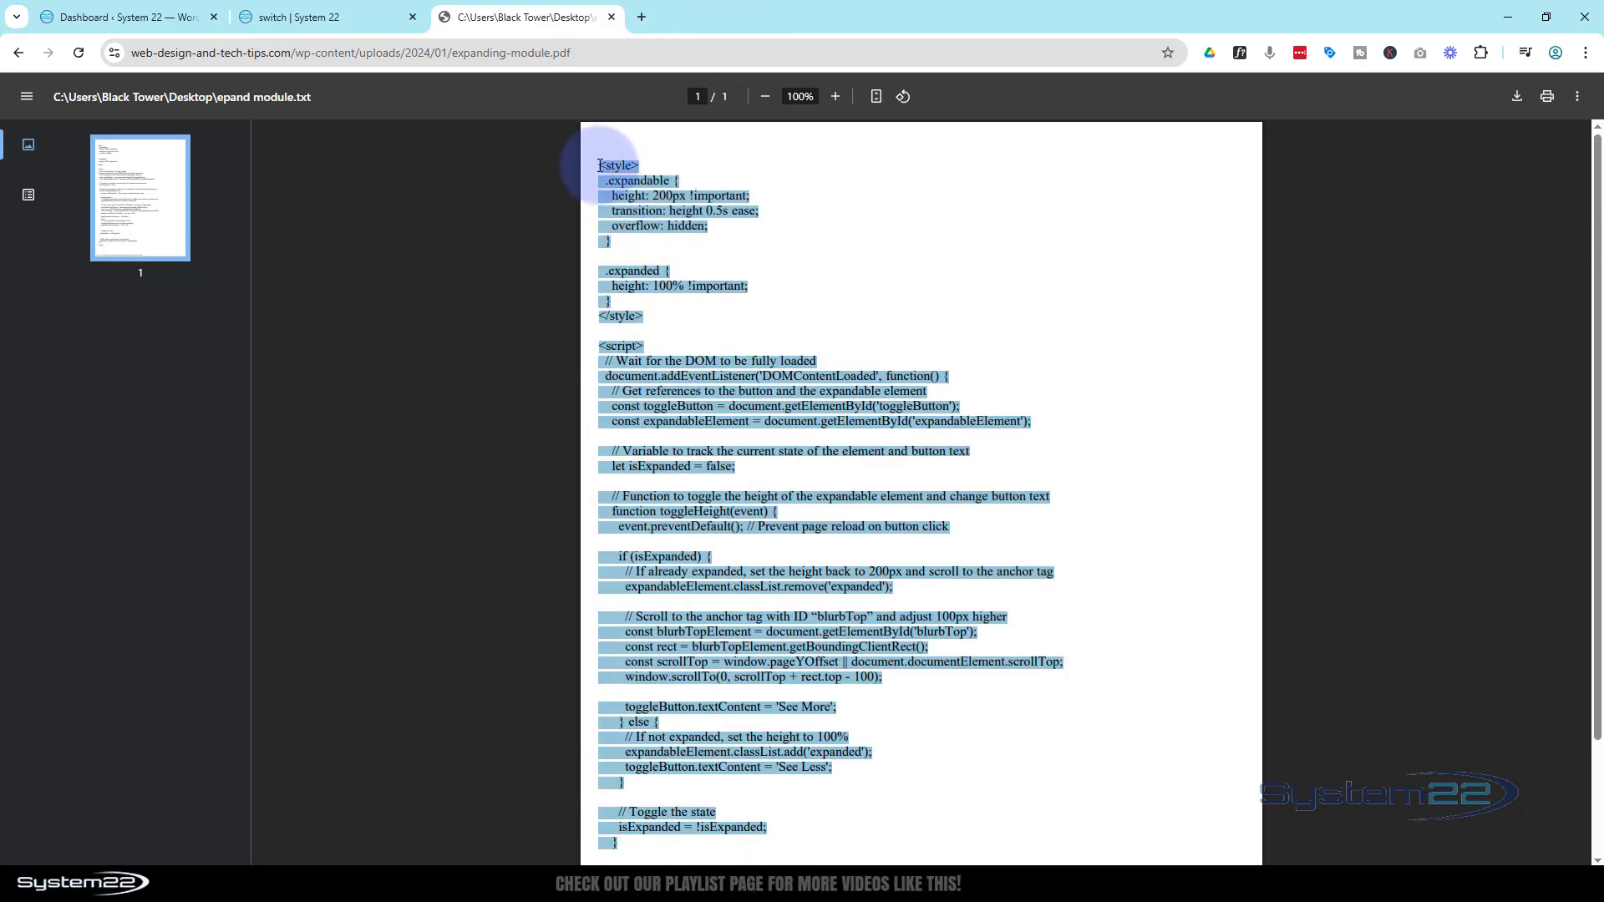
pyautogui.scroll(-2, 756, 427)
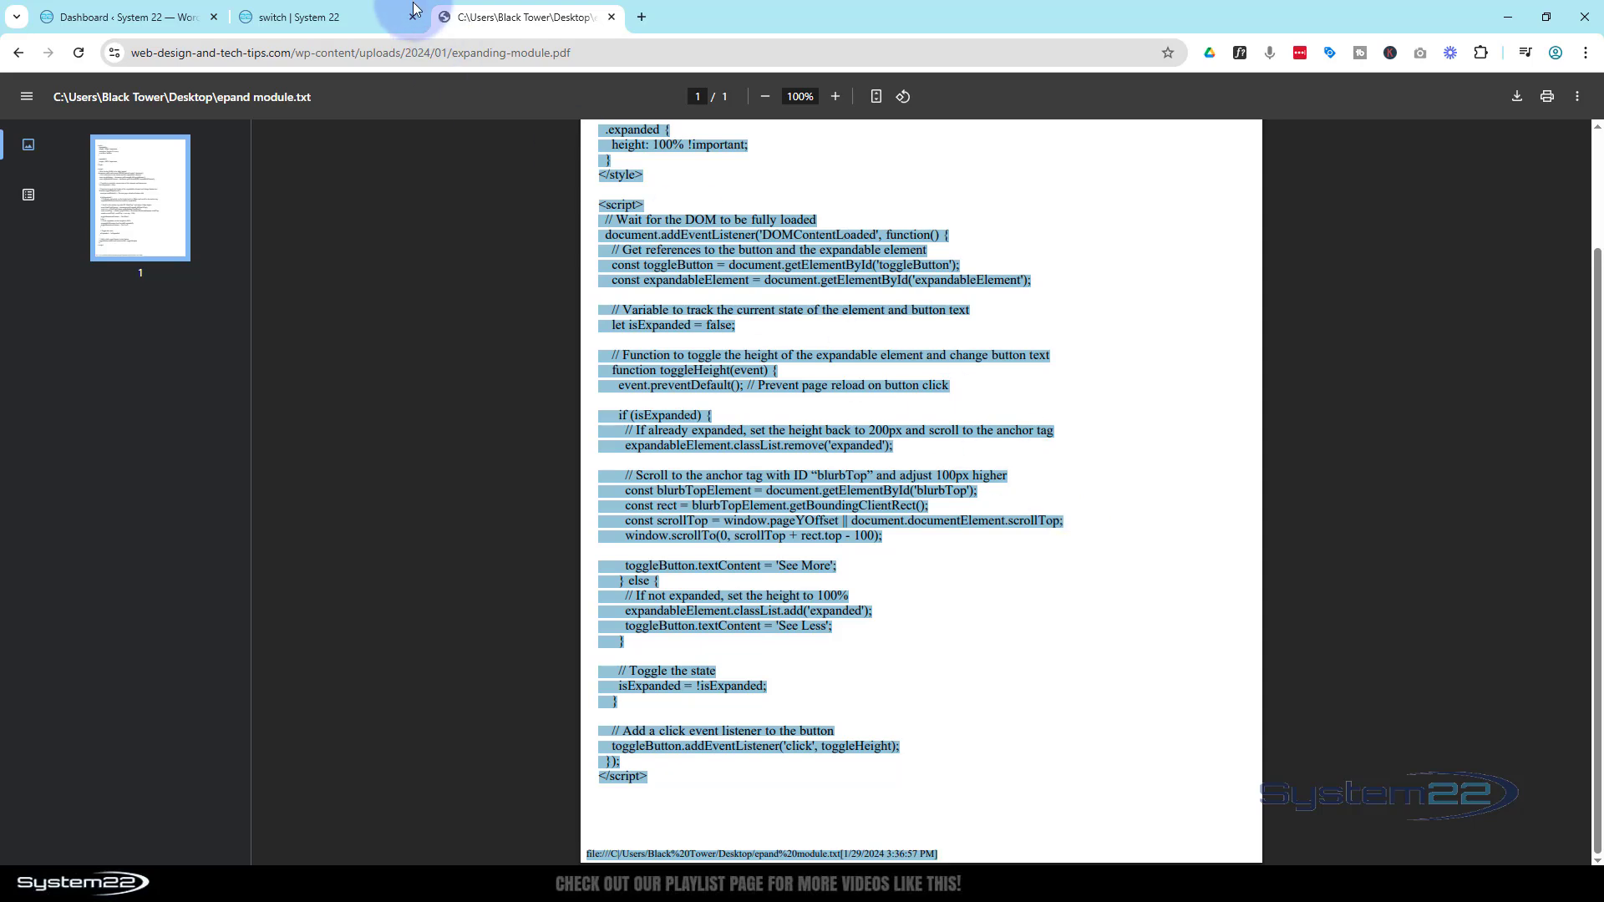
# Paste the copied snippet into the Code module's code field
pyautogui.click(315, 17)
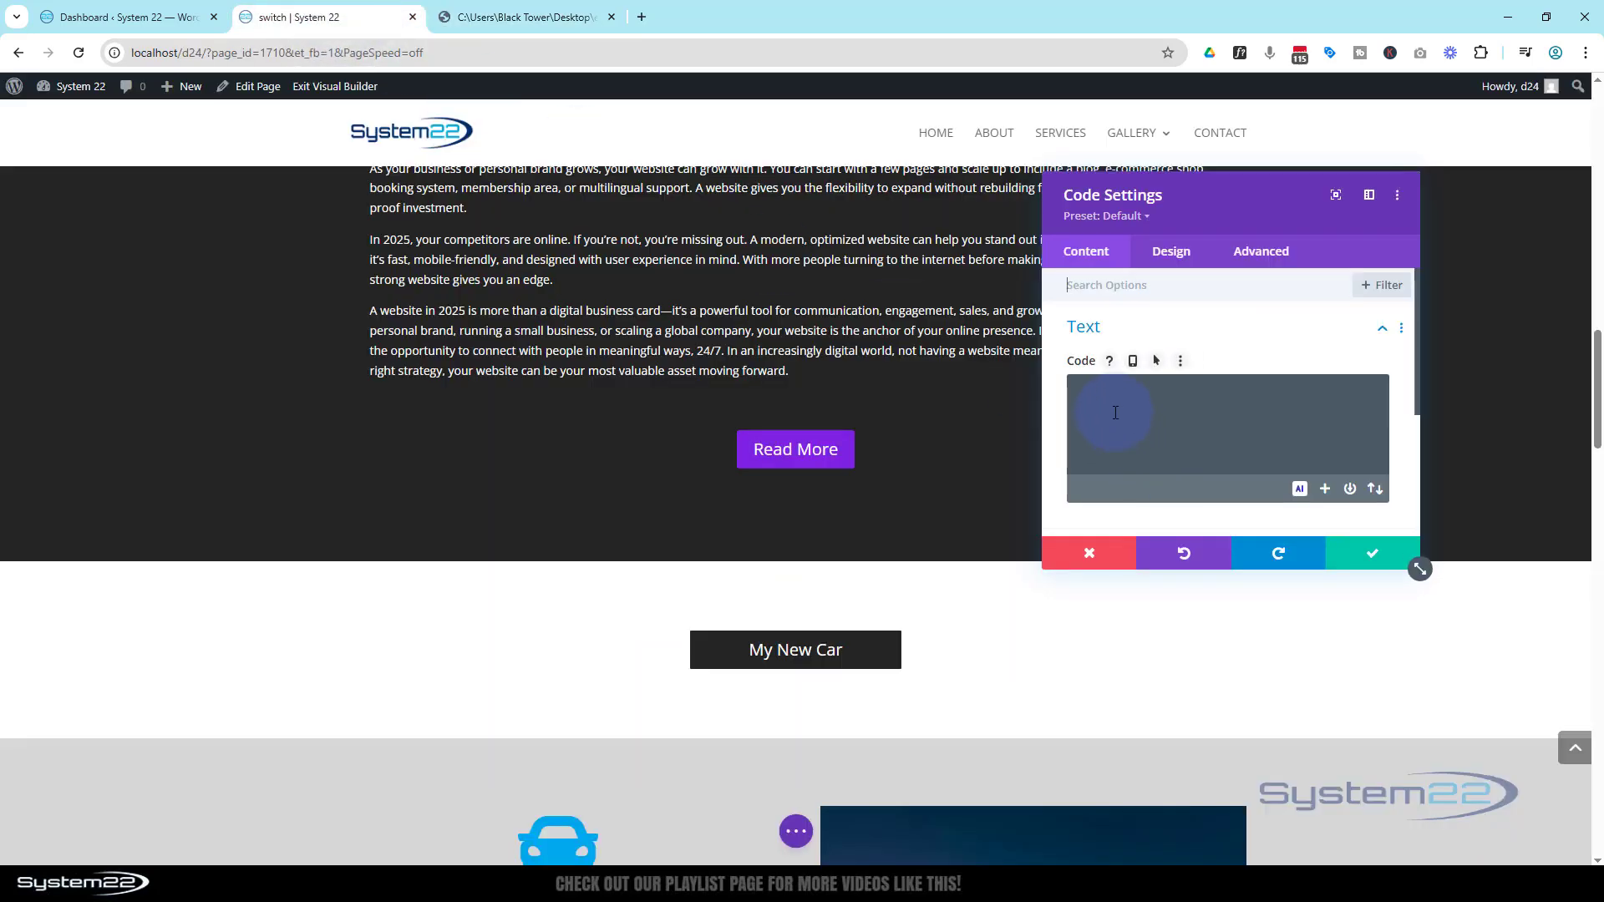
pyautogui.click(1088, 398)
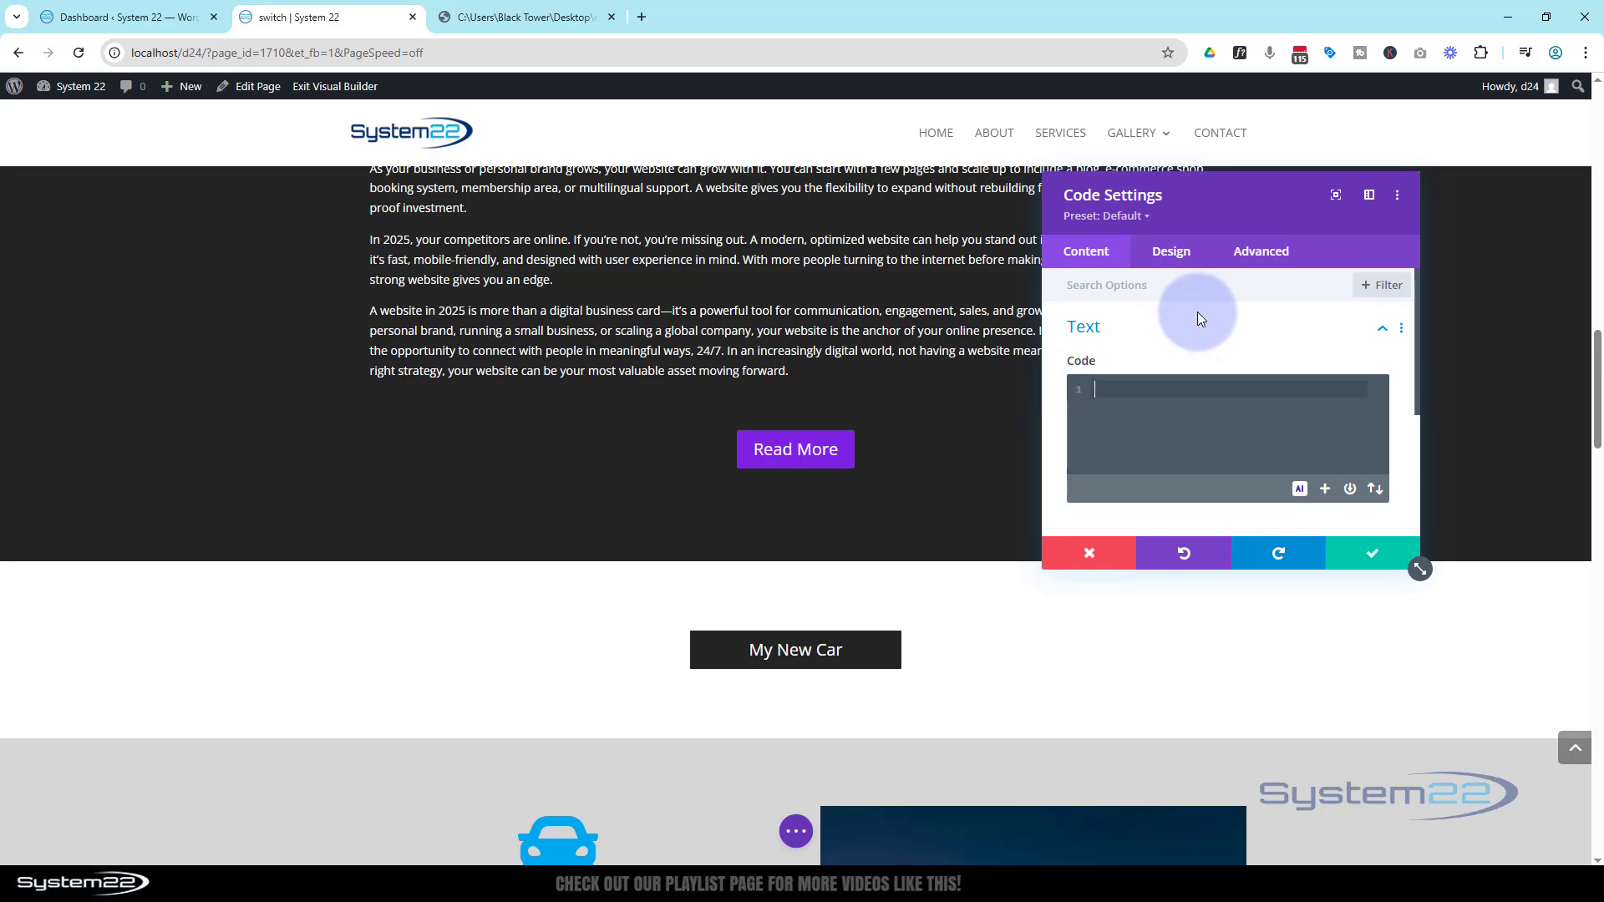
pyautogui.hotkey('ctrl', 'v')
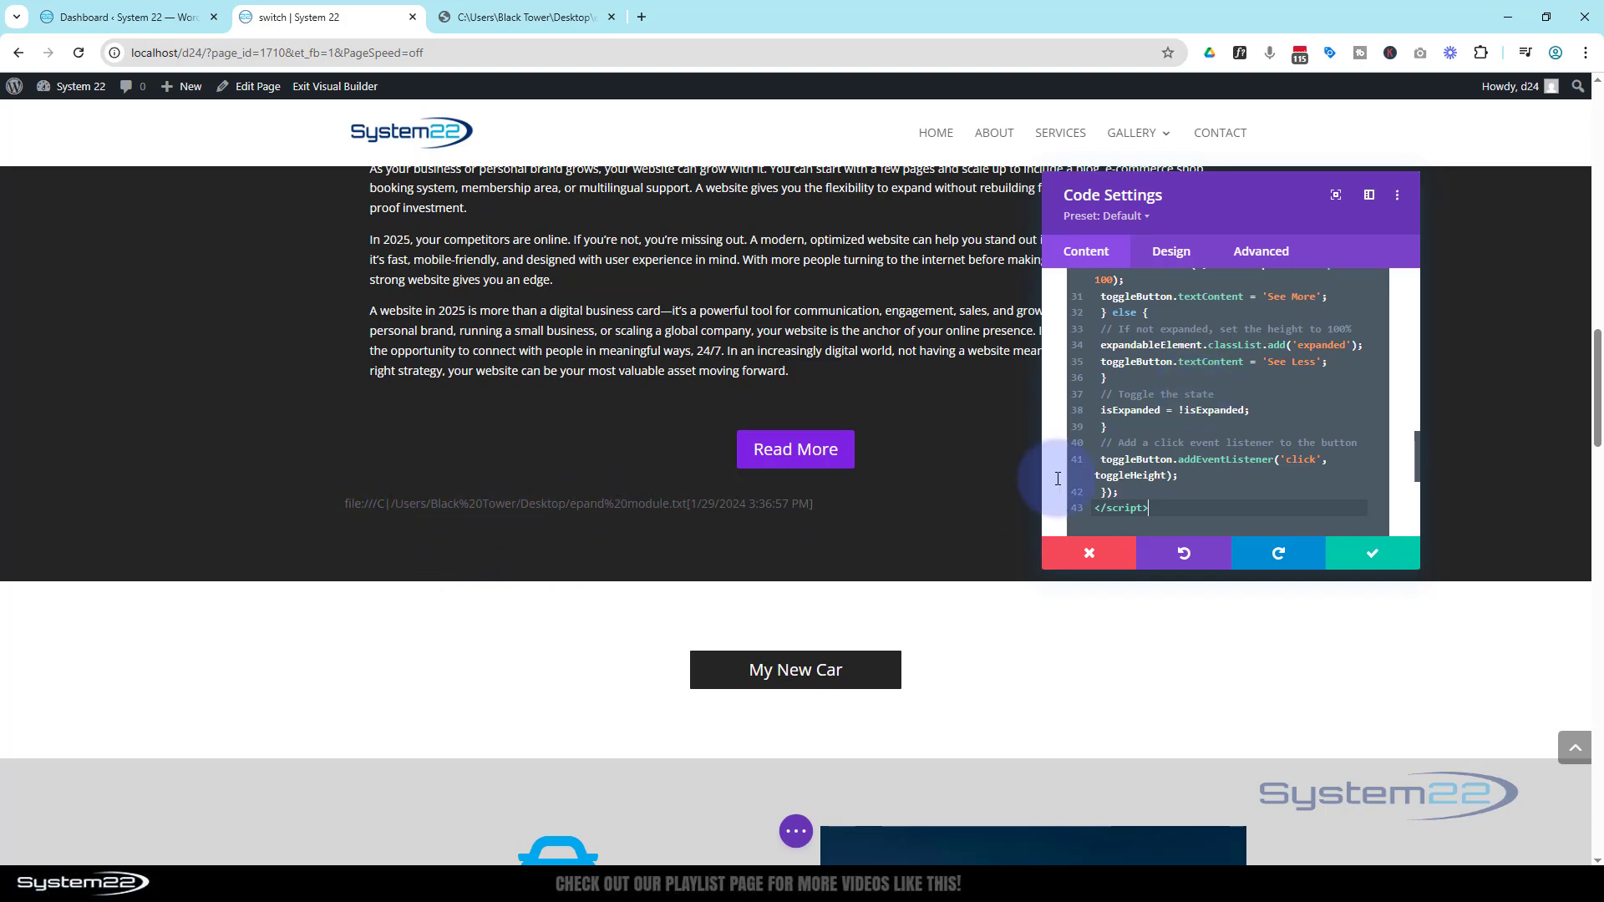
# Delete the stray file path line at the top of the pasted code
pyautogui.scroll(5, 1226, 466)
pyautogui.scroll(5, 1226, 467)
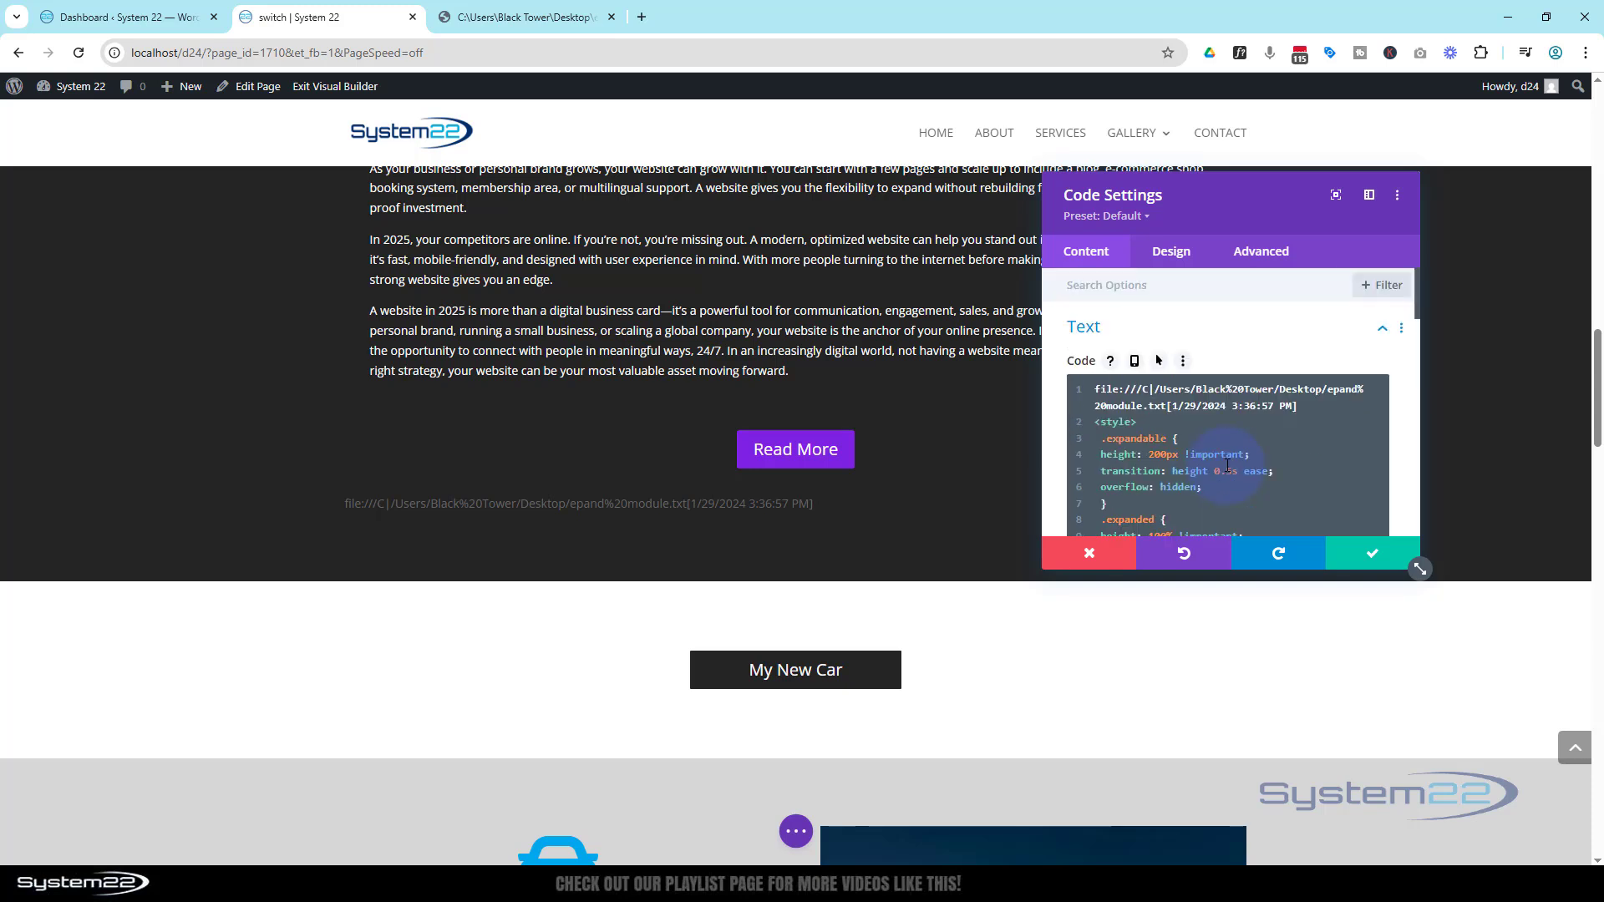
pyautogui.moveTo(1097, 391); pyautogui.dragTo(1323, 407)
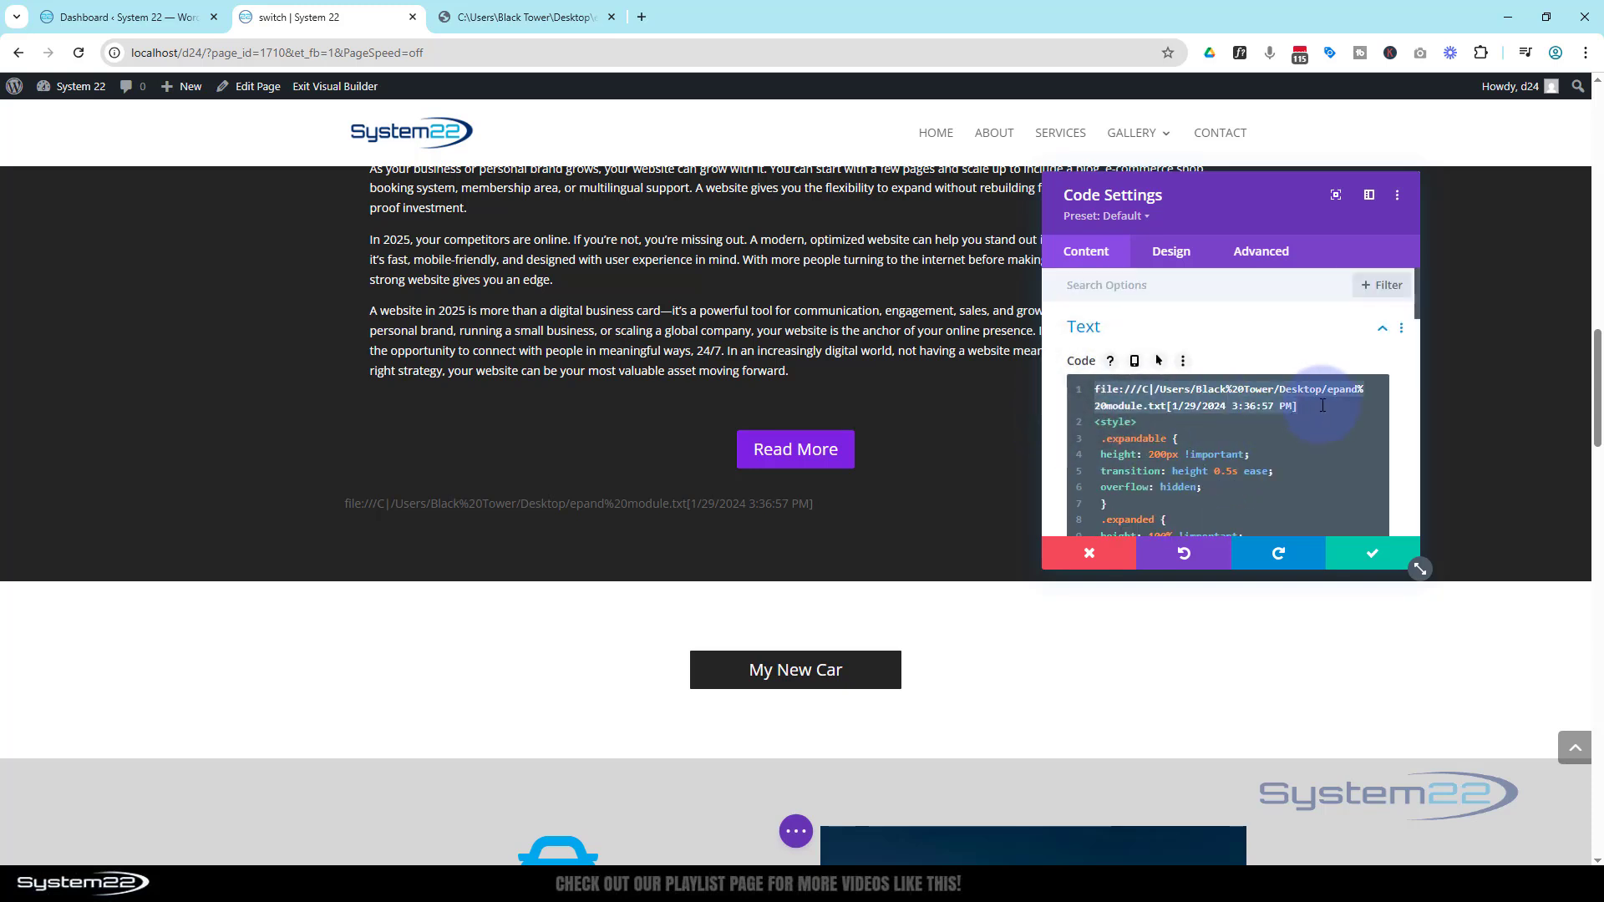
pyautogui.press('BackSpace')
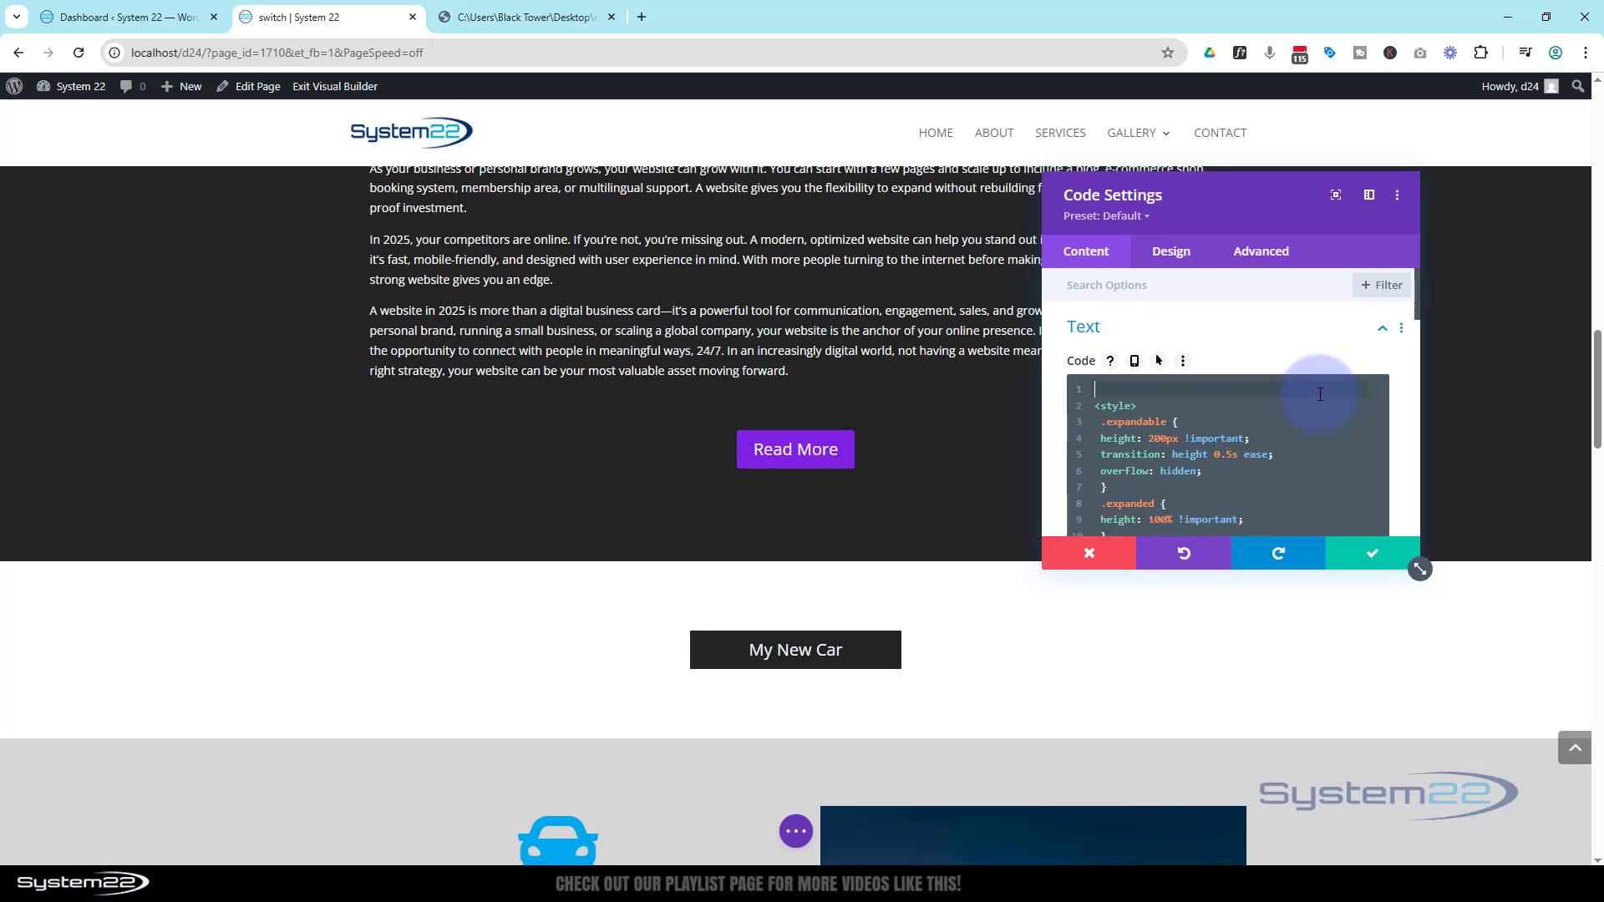
pyautogui.press('Delete')
# Review the pasted style and script code, then save the Code module settings
pyautogui.moveTo(1001, 244); pyautogui.dragTo(561, 240)
pyautogui.moveTo(913, 566); pyautogui.dragTo(1199, 750)
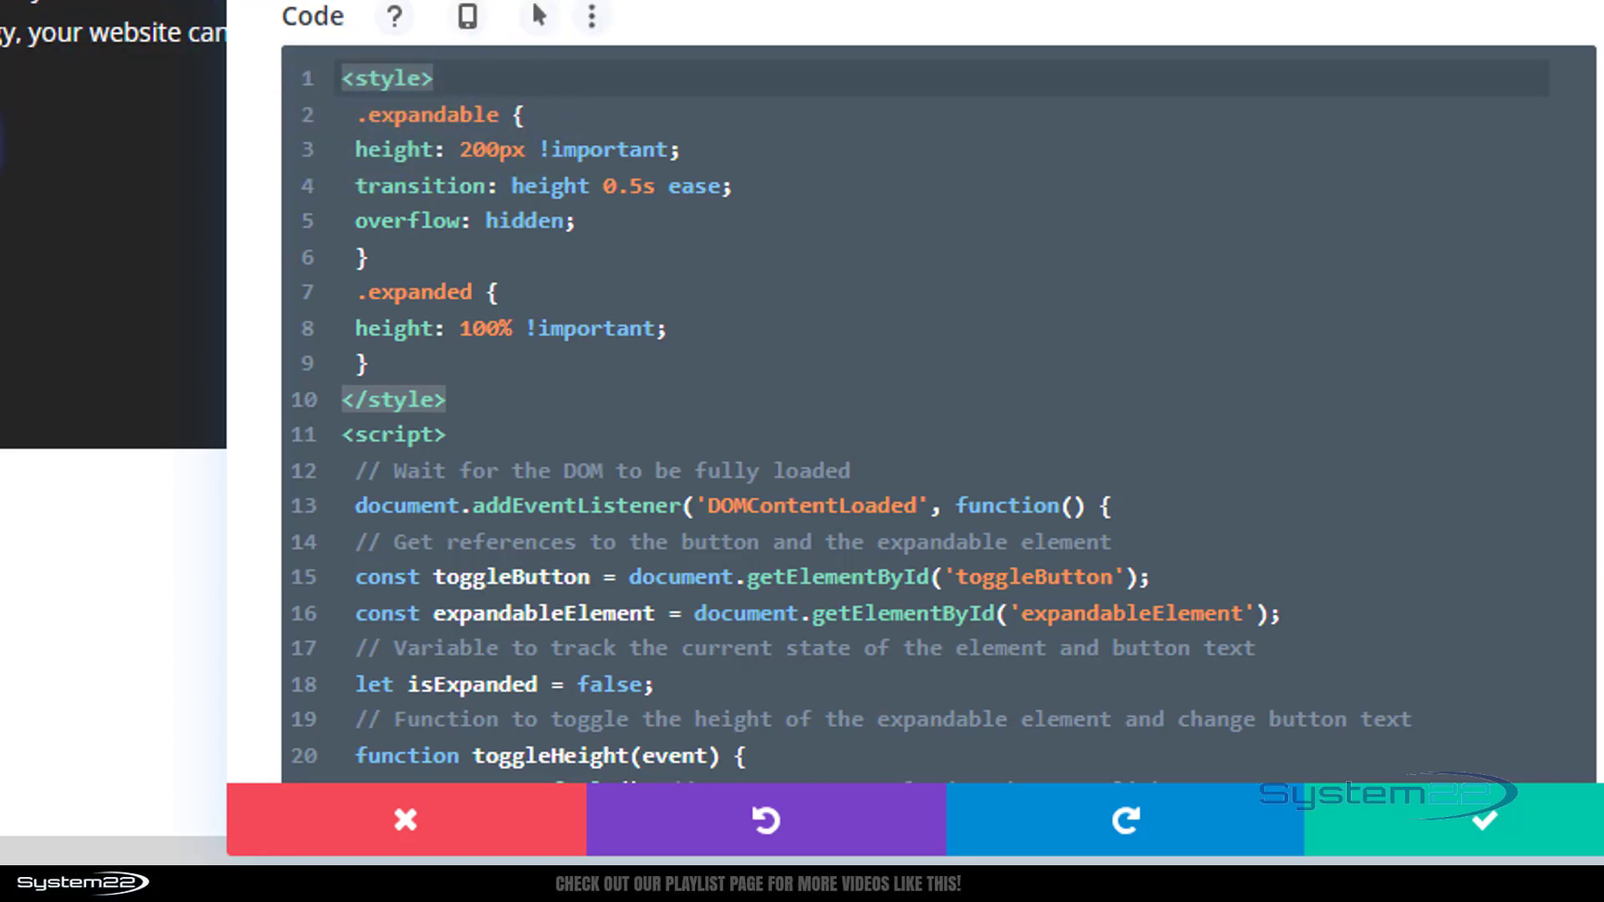
pyautogui.scroll(6, 114, 433)
pyautogui.scroll(15, 61, 97)
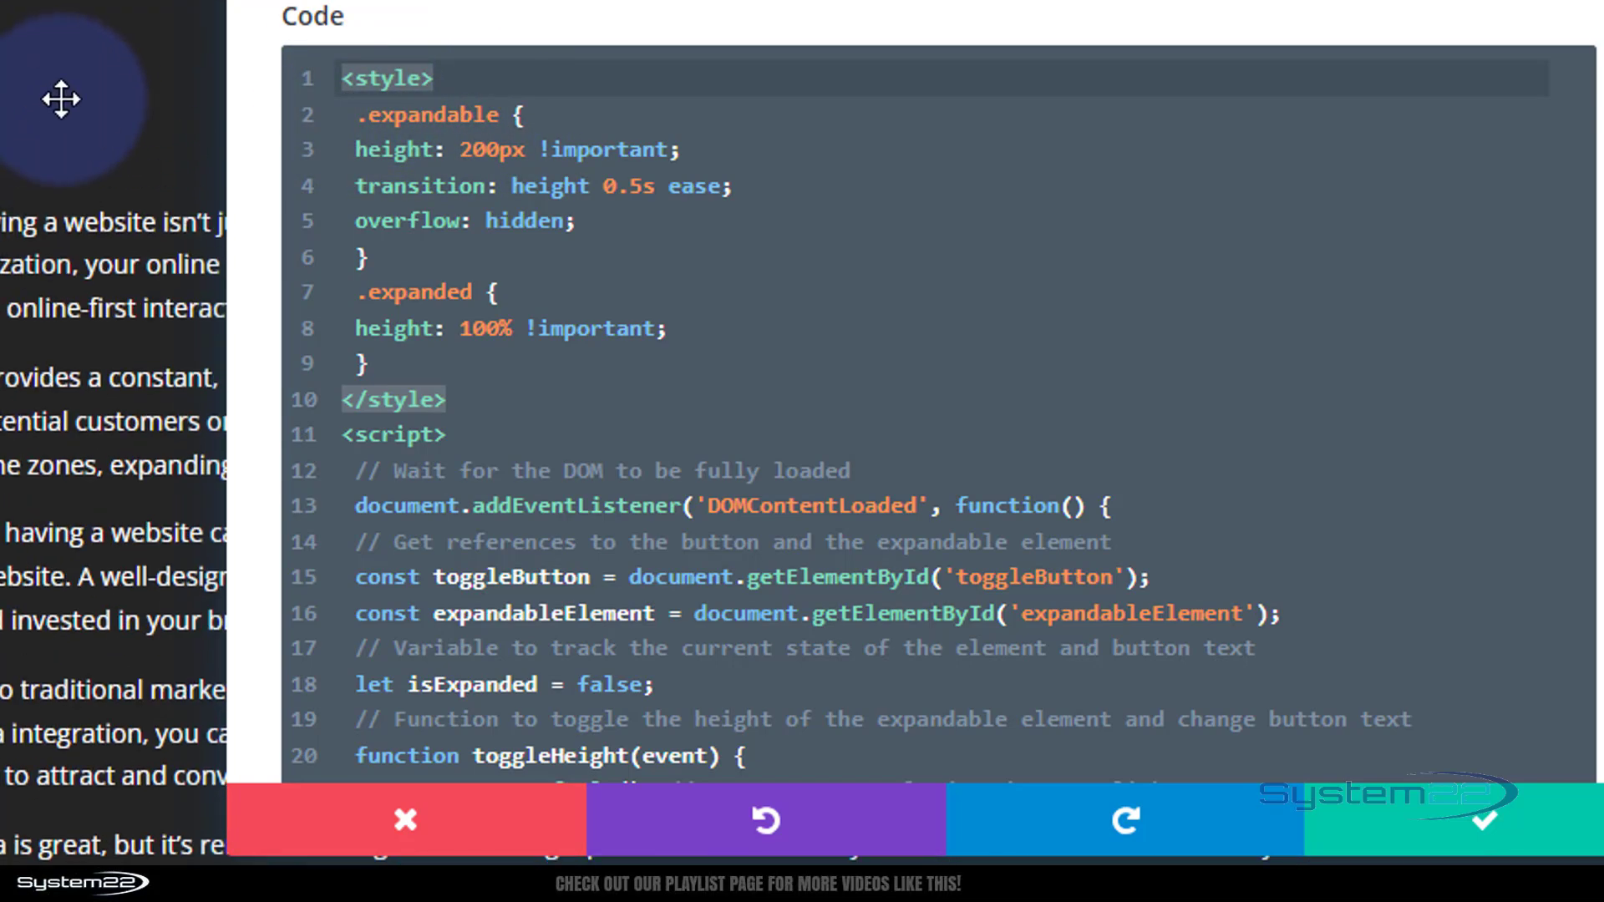
pyautogui.moveTo(752, 2); pyautogui.dragTo(1286, 2)
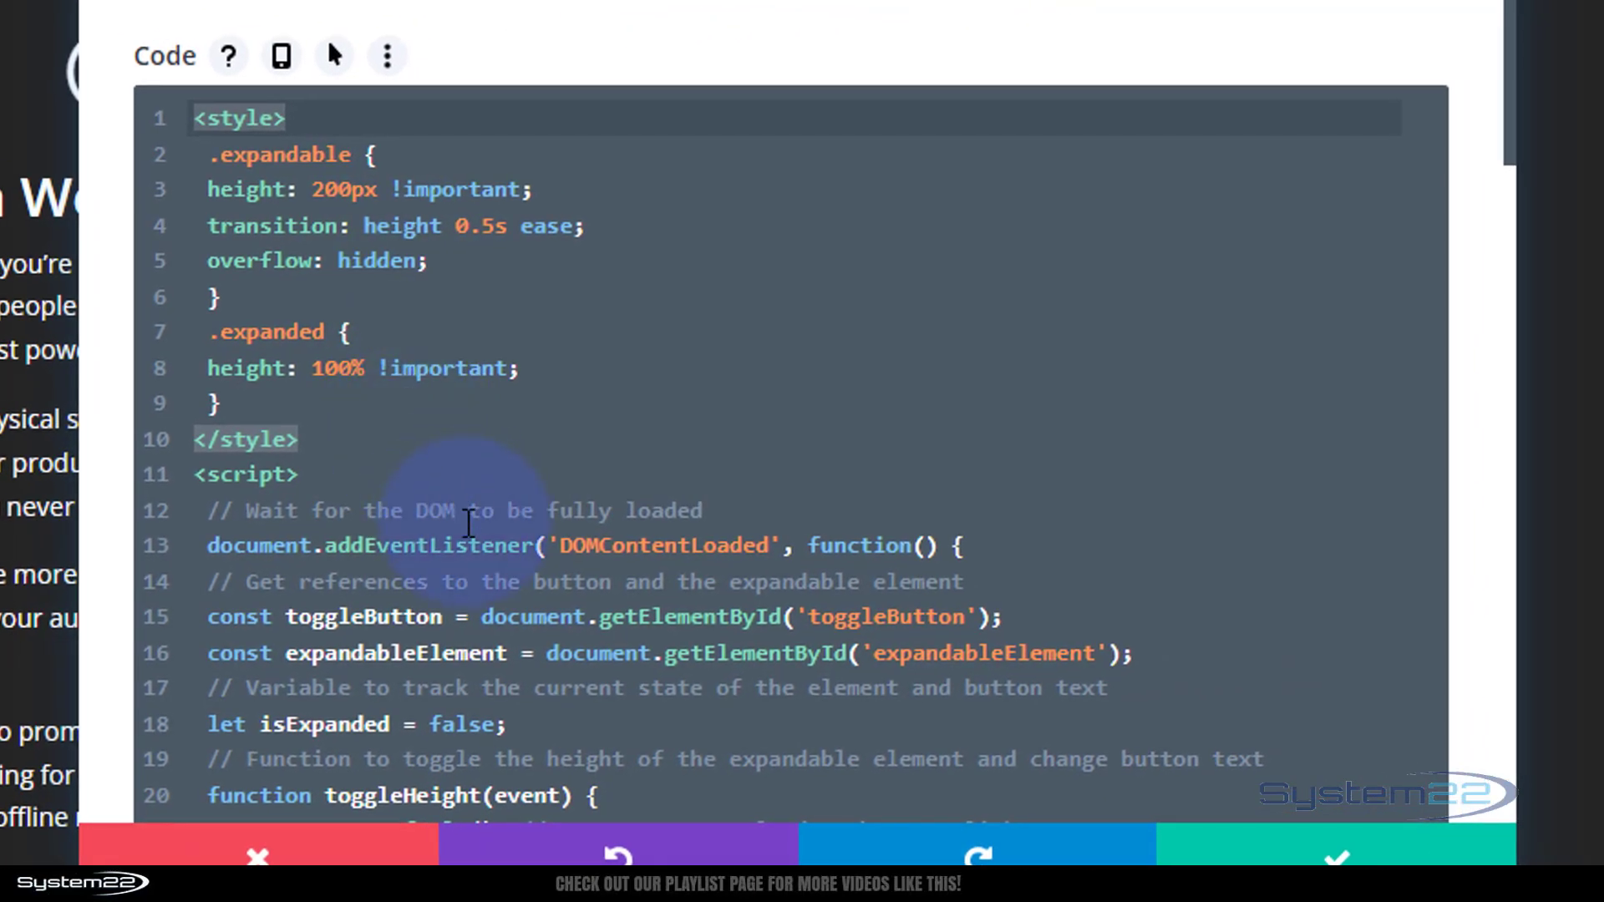
pyautogui.scroll(-2, 469, 523)
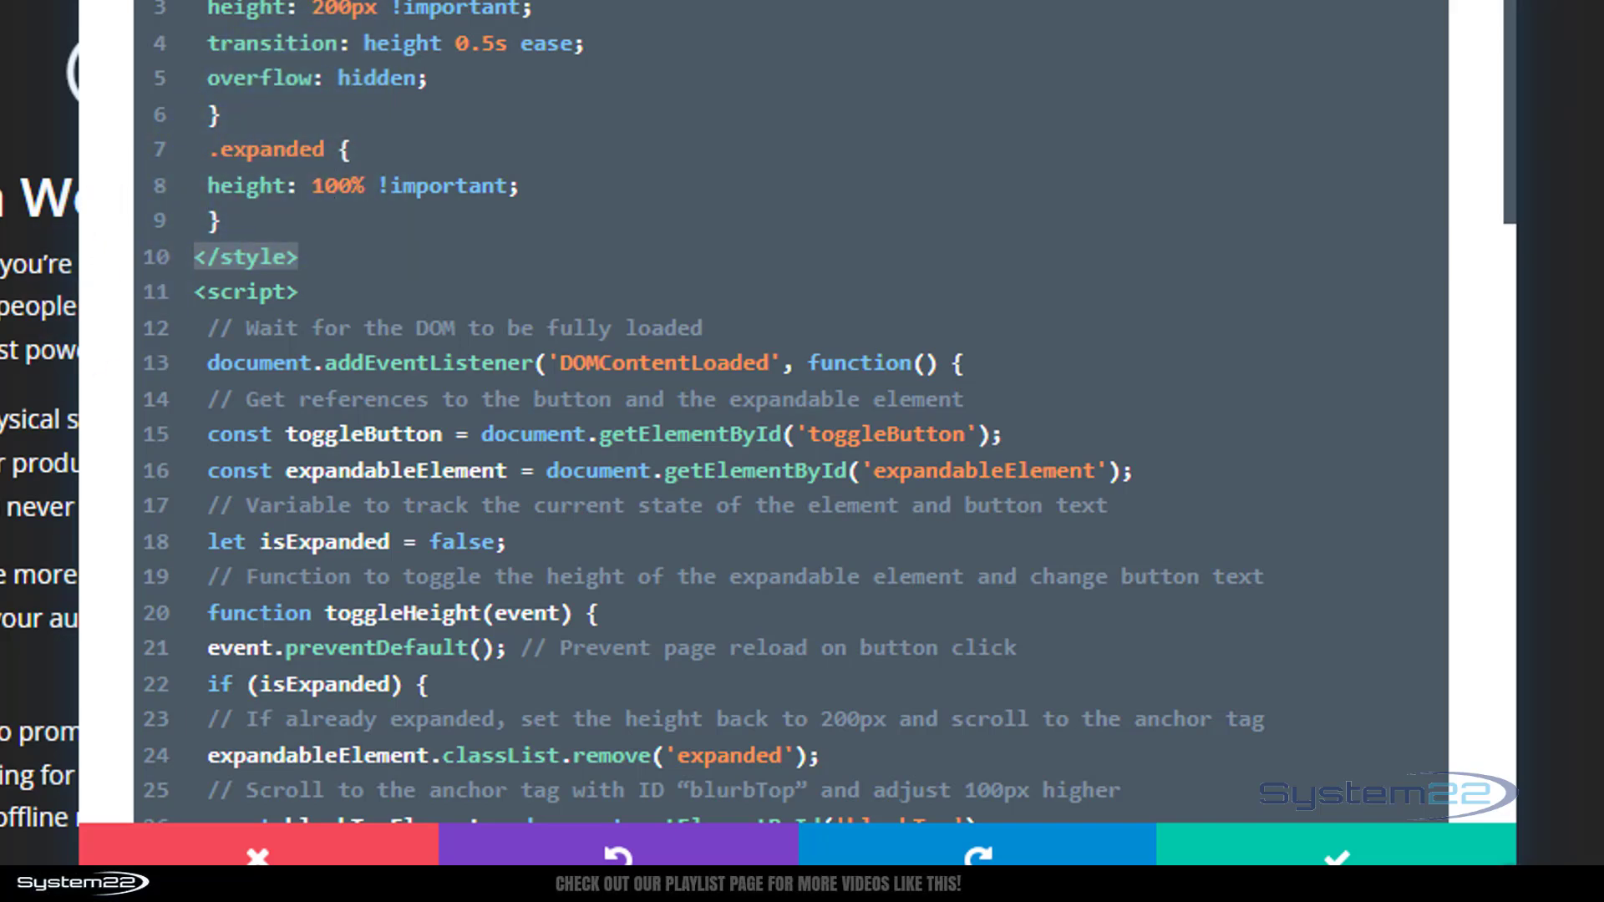
pyautogui.scroll(-10, 40, 451)
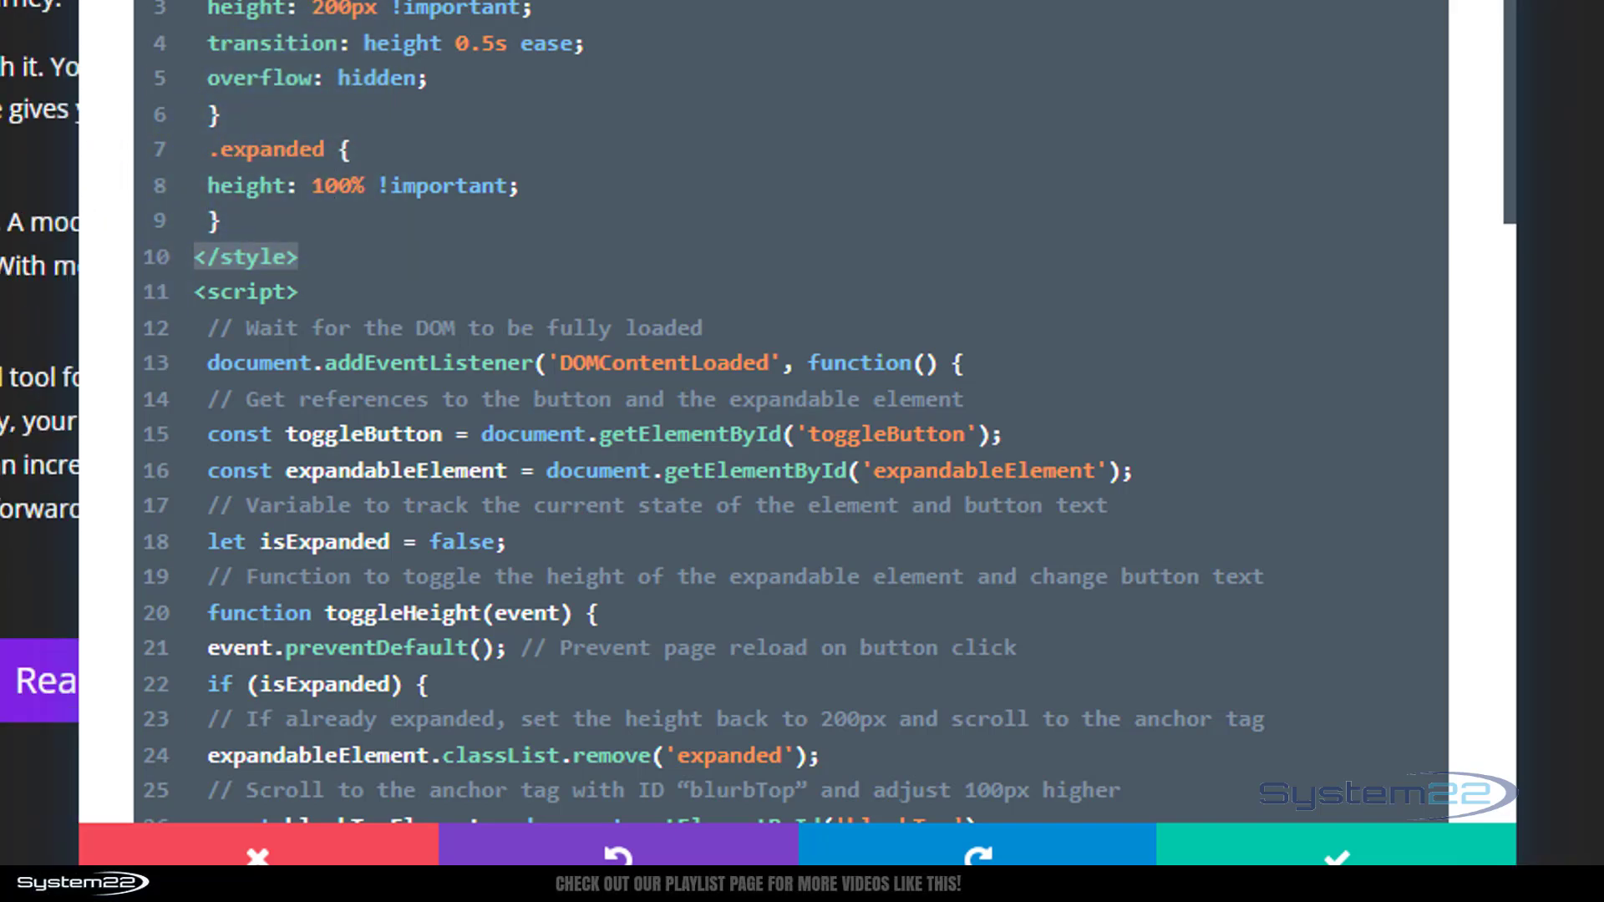
pyautogui.scroll(6, 40, 452)
pyautogui.scroll(-3, 39, 451)
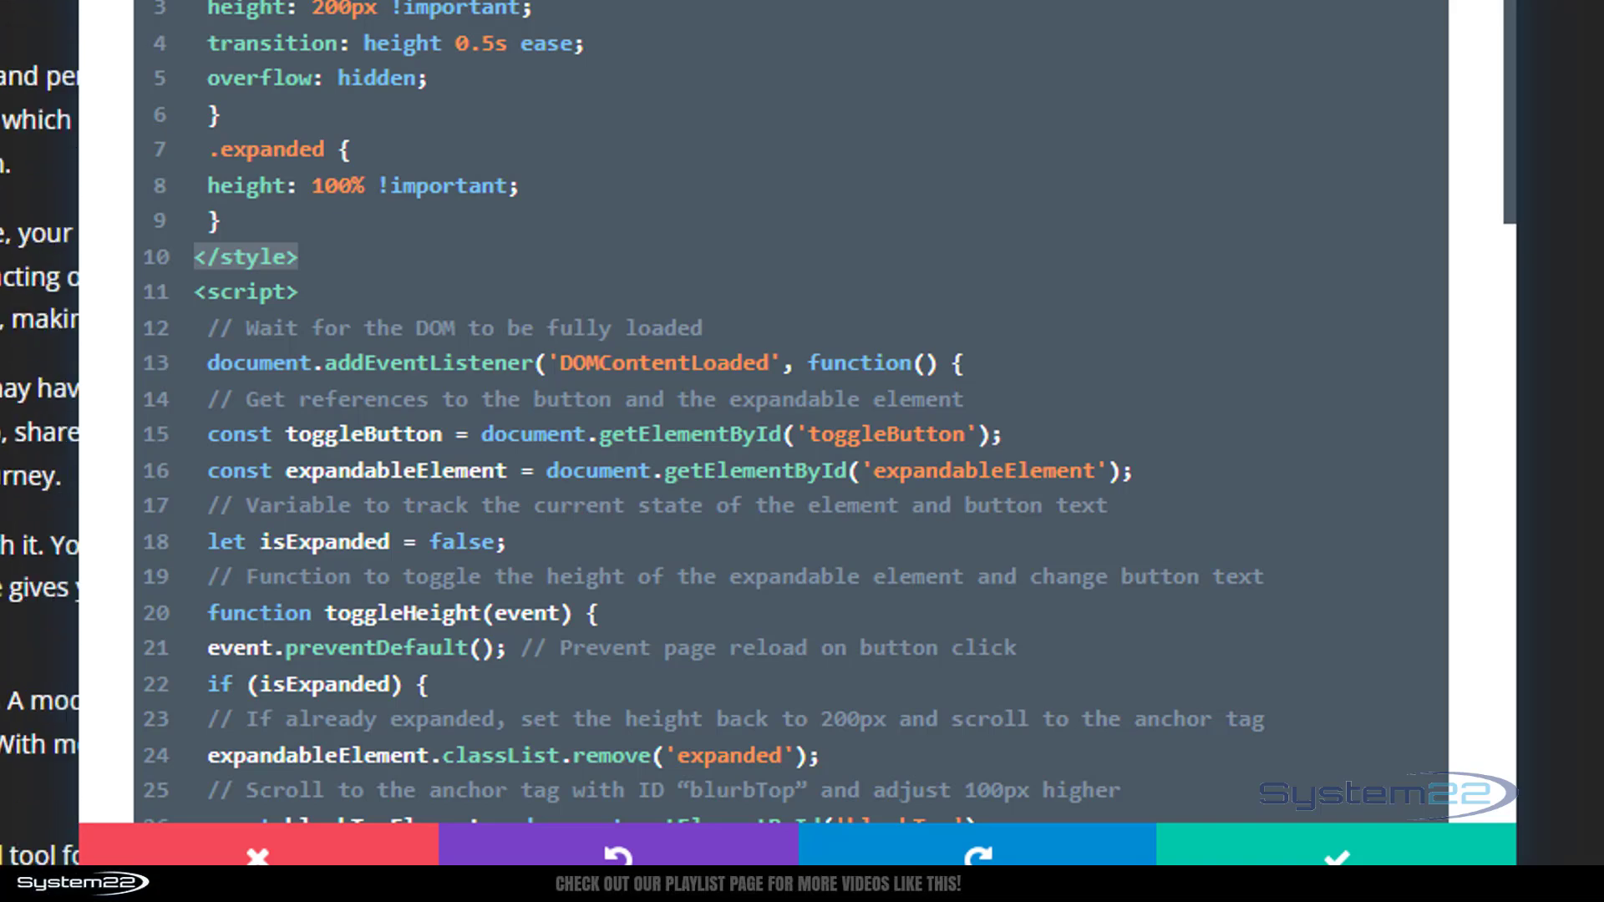
pyautogui.scroll(-8, 39, 451)
pyautogui.scroll(-4, 450, 357)
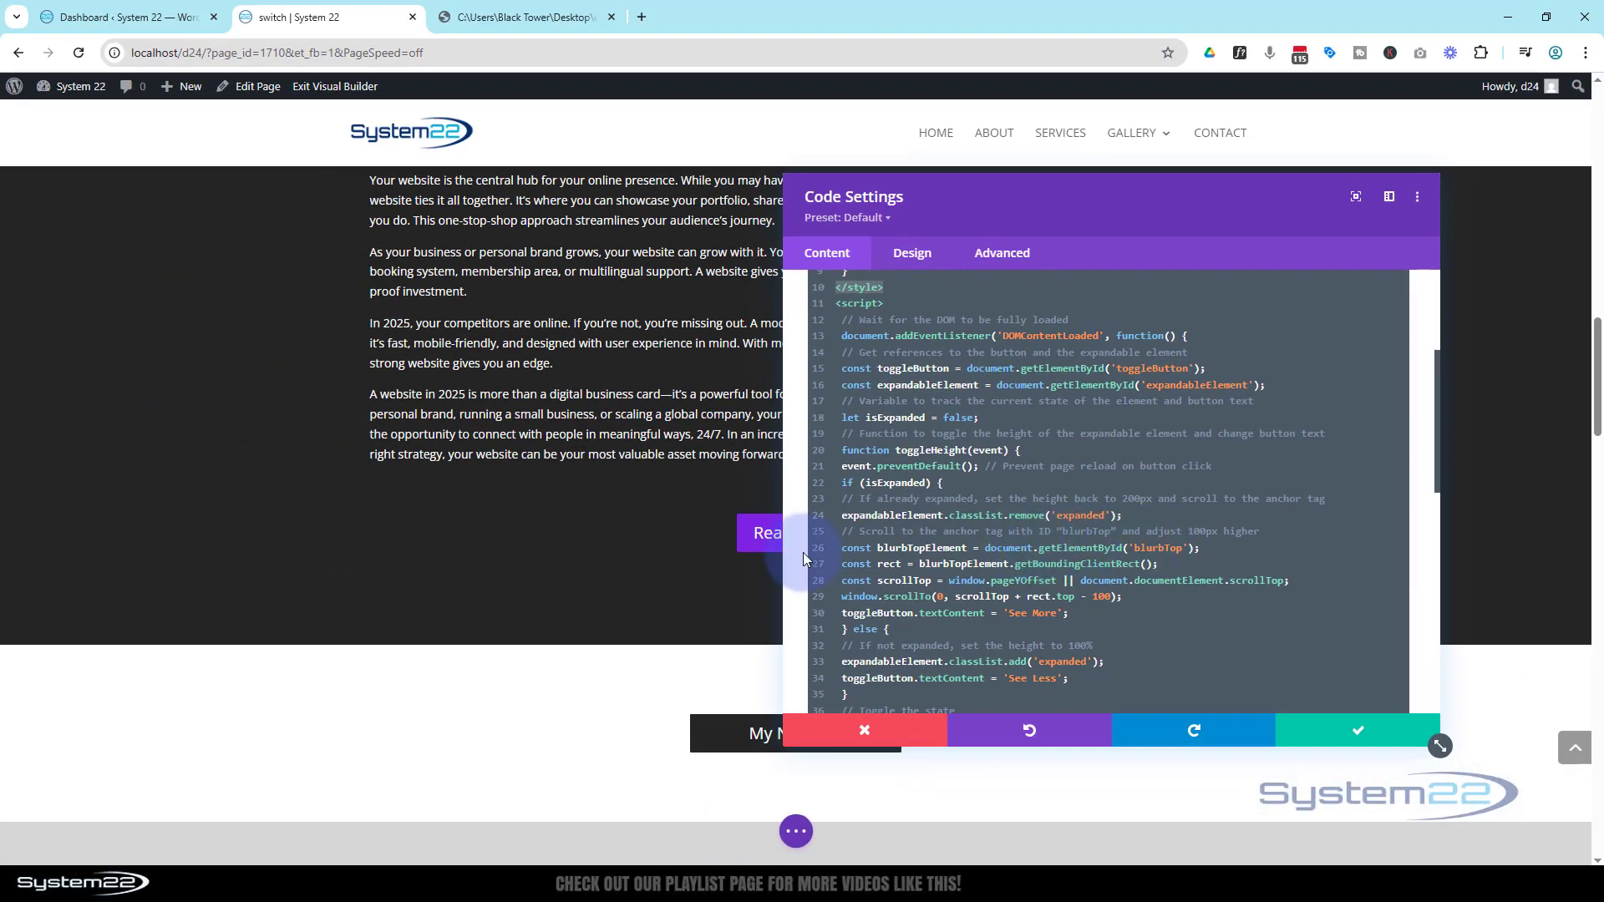
pyautogui.scroll(10, 541, 481)
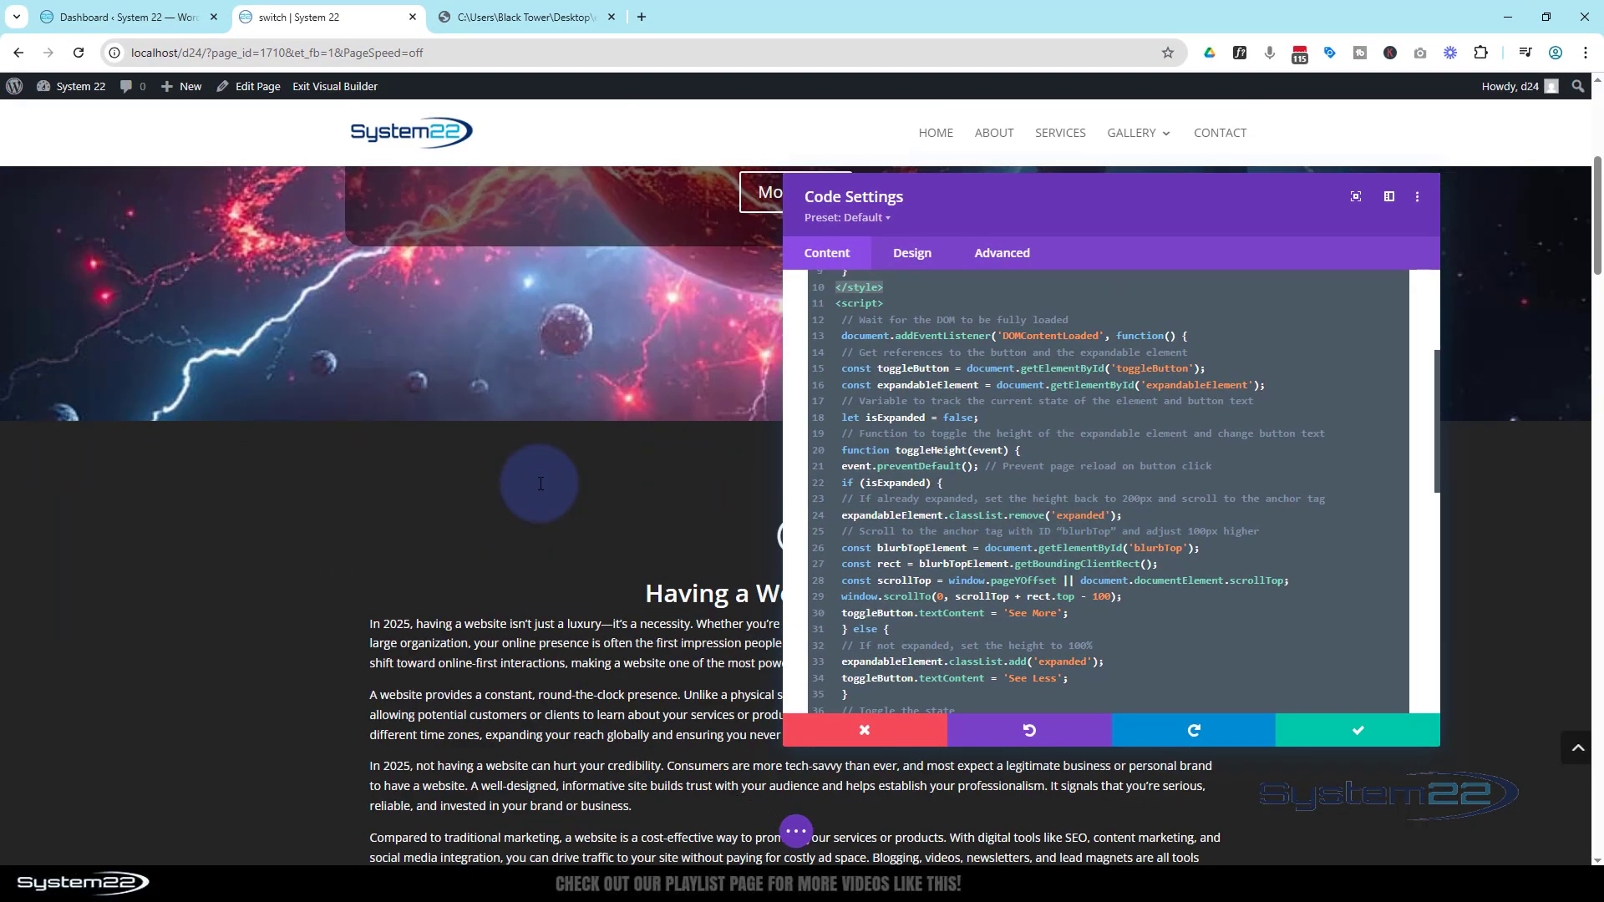
pyautogui.scroll(-5, 540, 483)
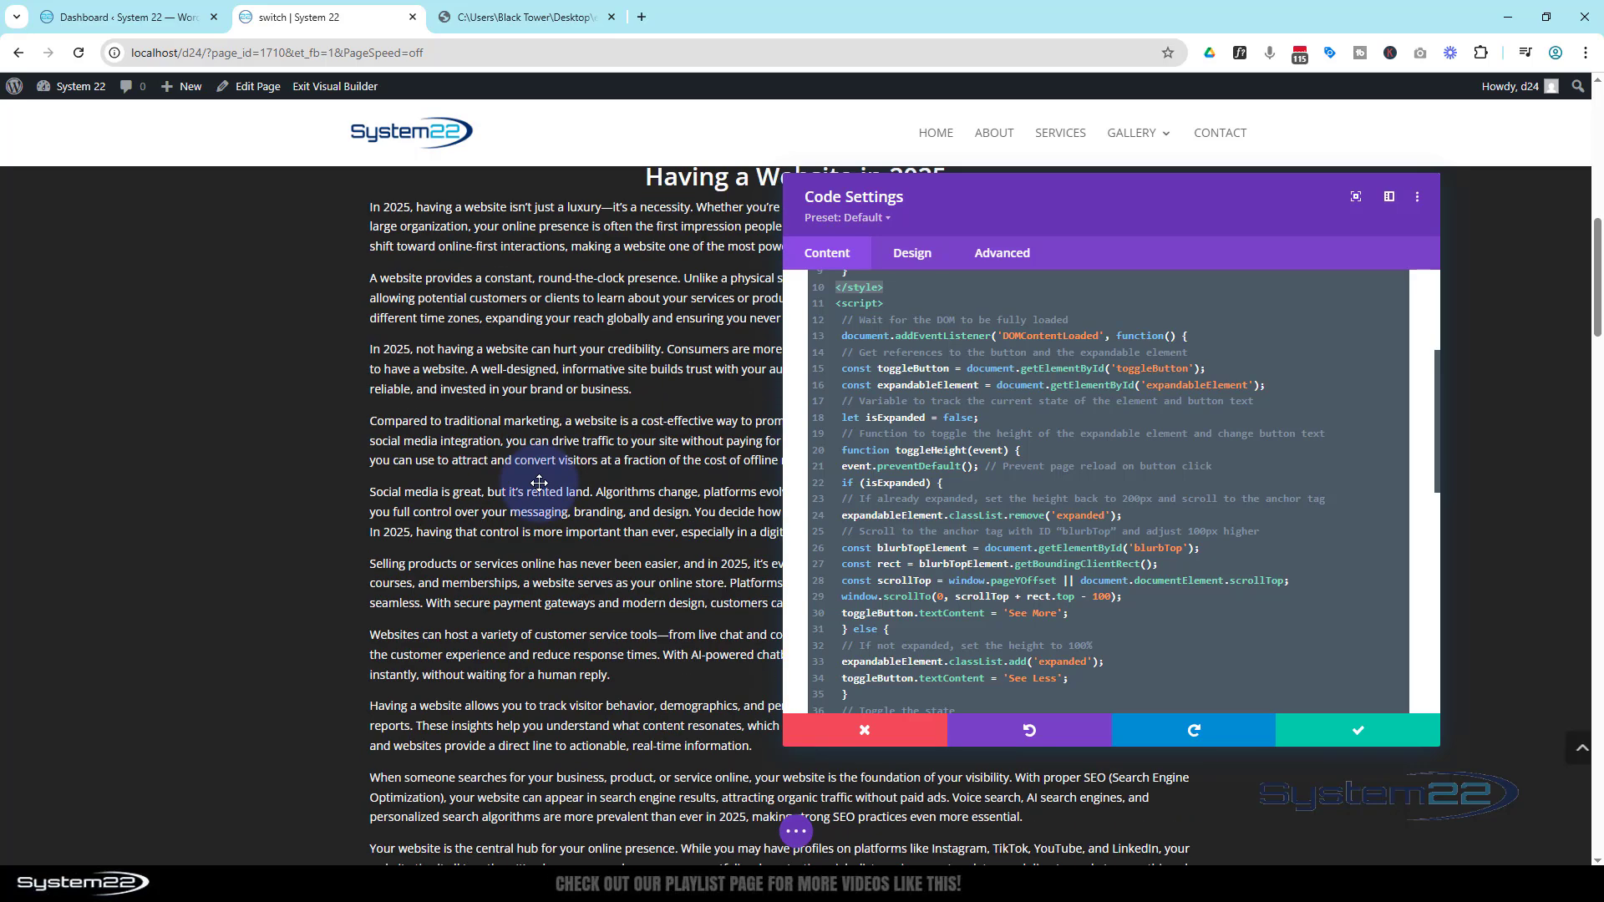
pyautogui.scroll(2, 541, 483)
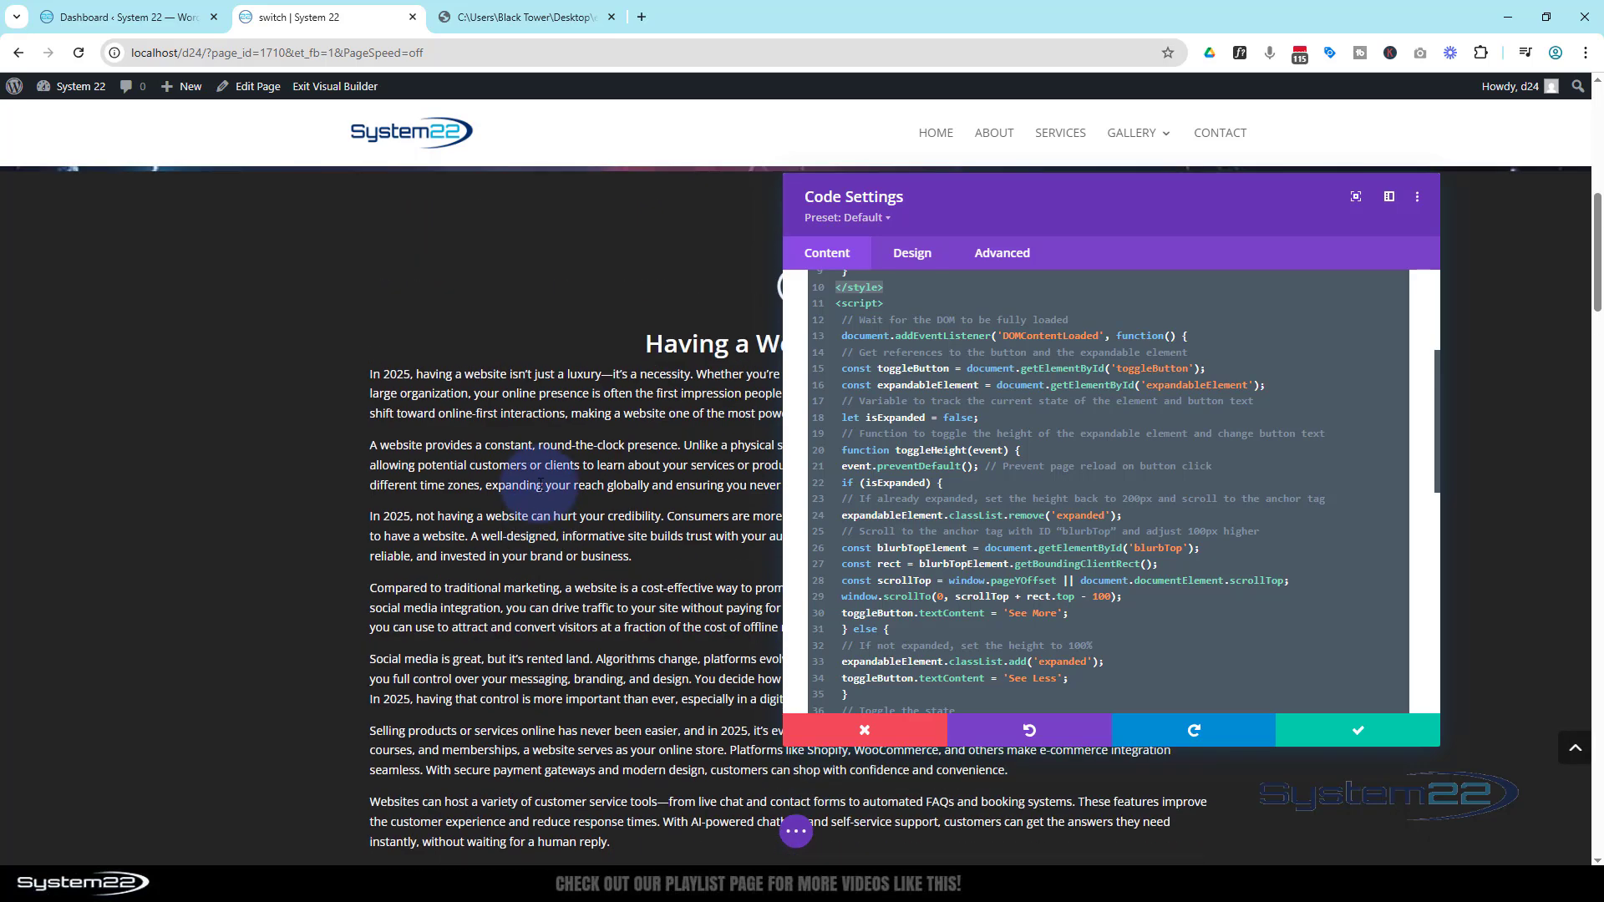
pyautogui.scroll(-1, 540, 485)
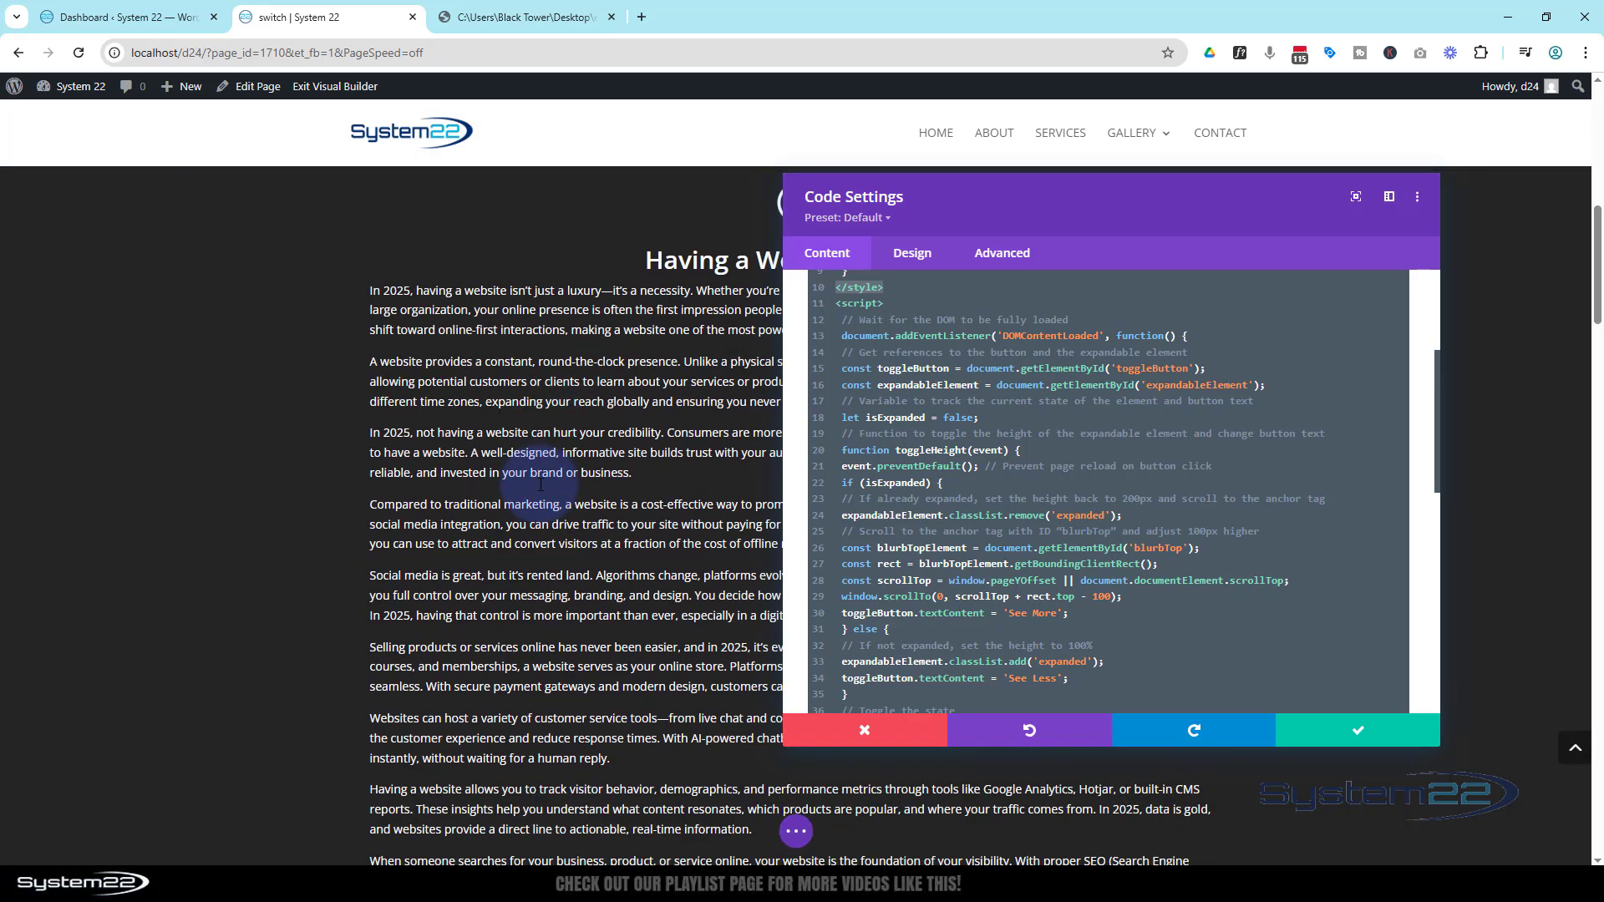
pyautogui.scroll(3, 1075, 480)
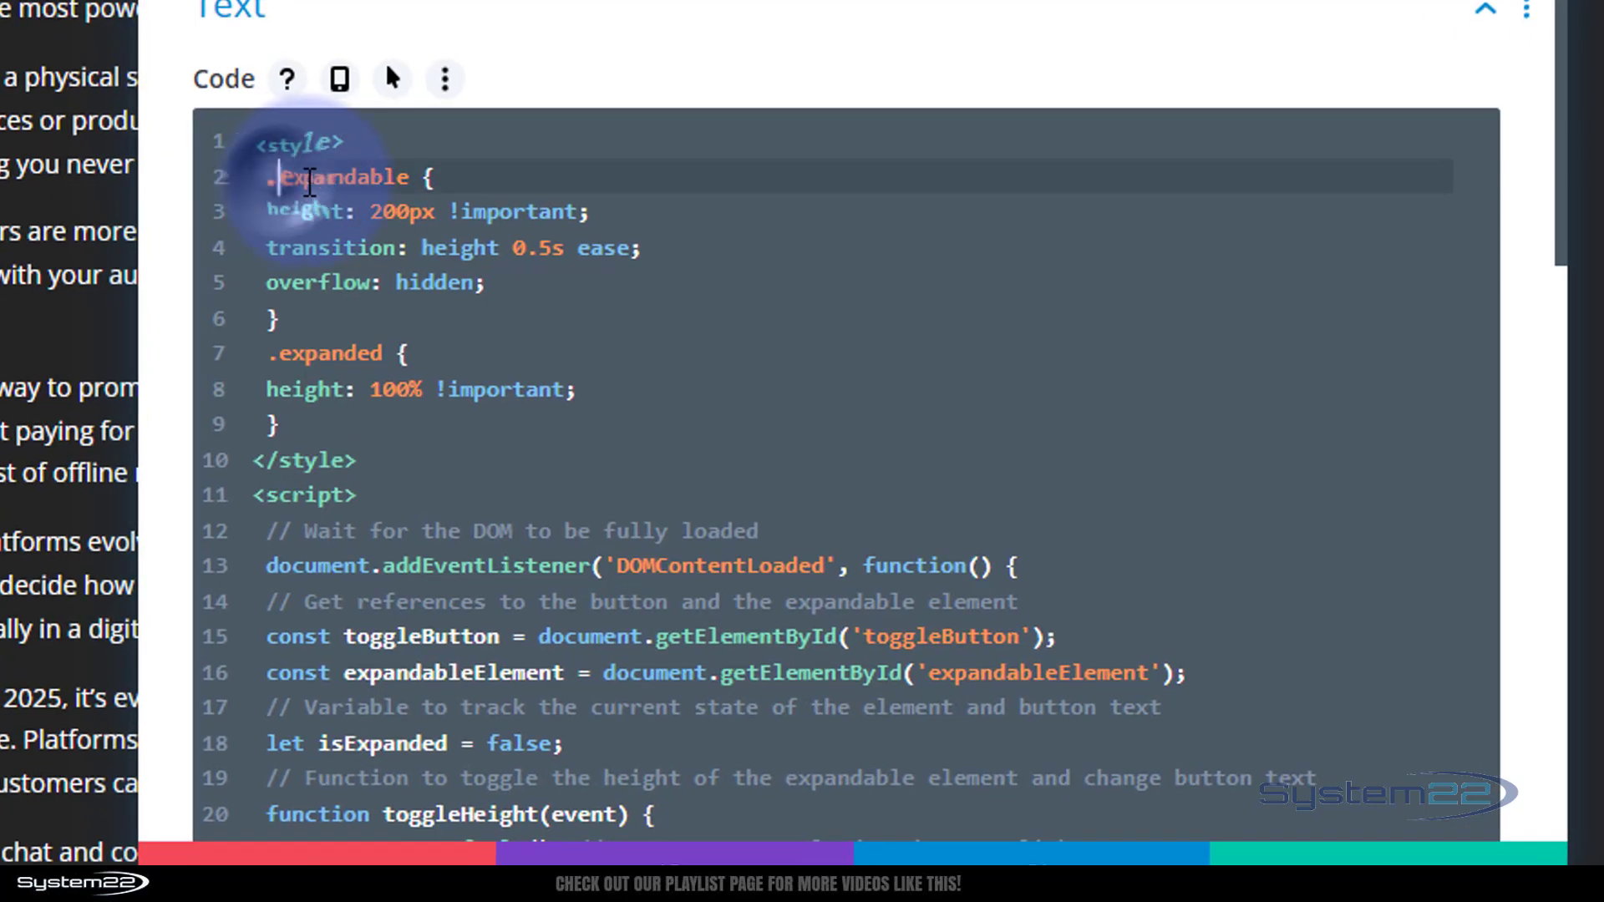
pyautogui.doubleClick(869, 389)
pyautogui.hotkey('ctrl', 'c')
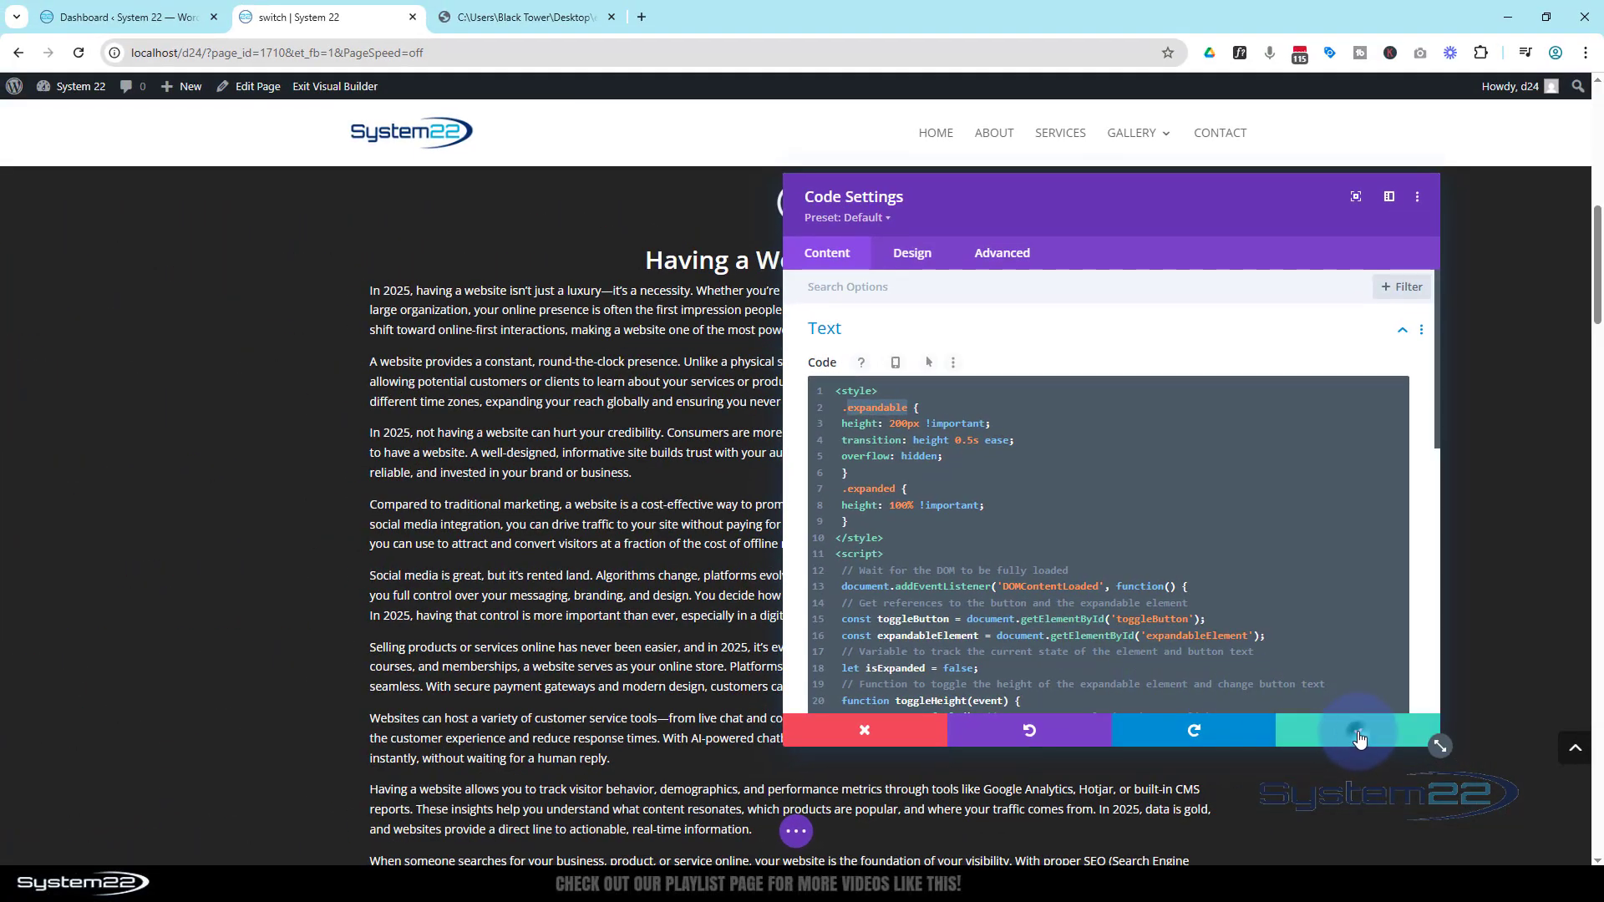
pyautogui.click(1375, 814)
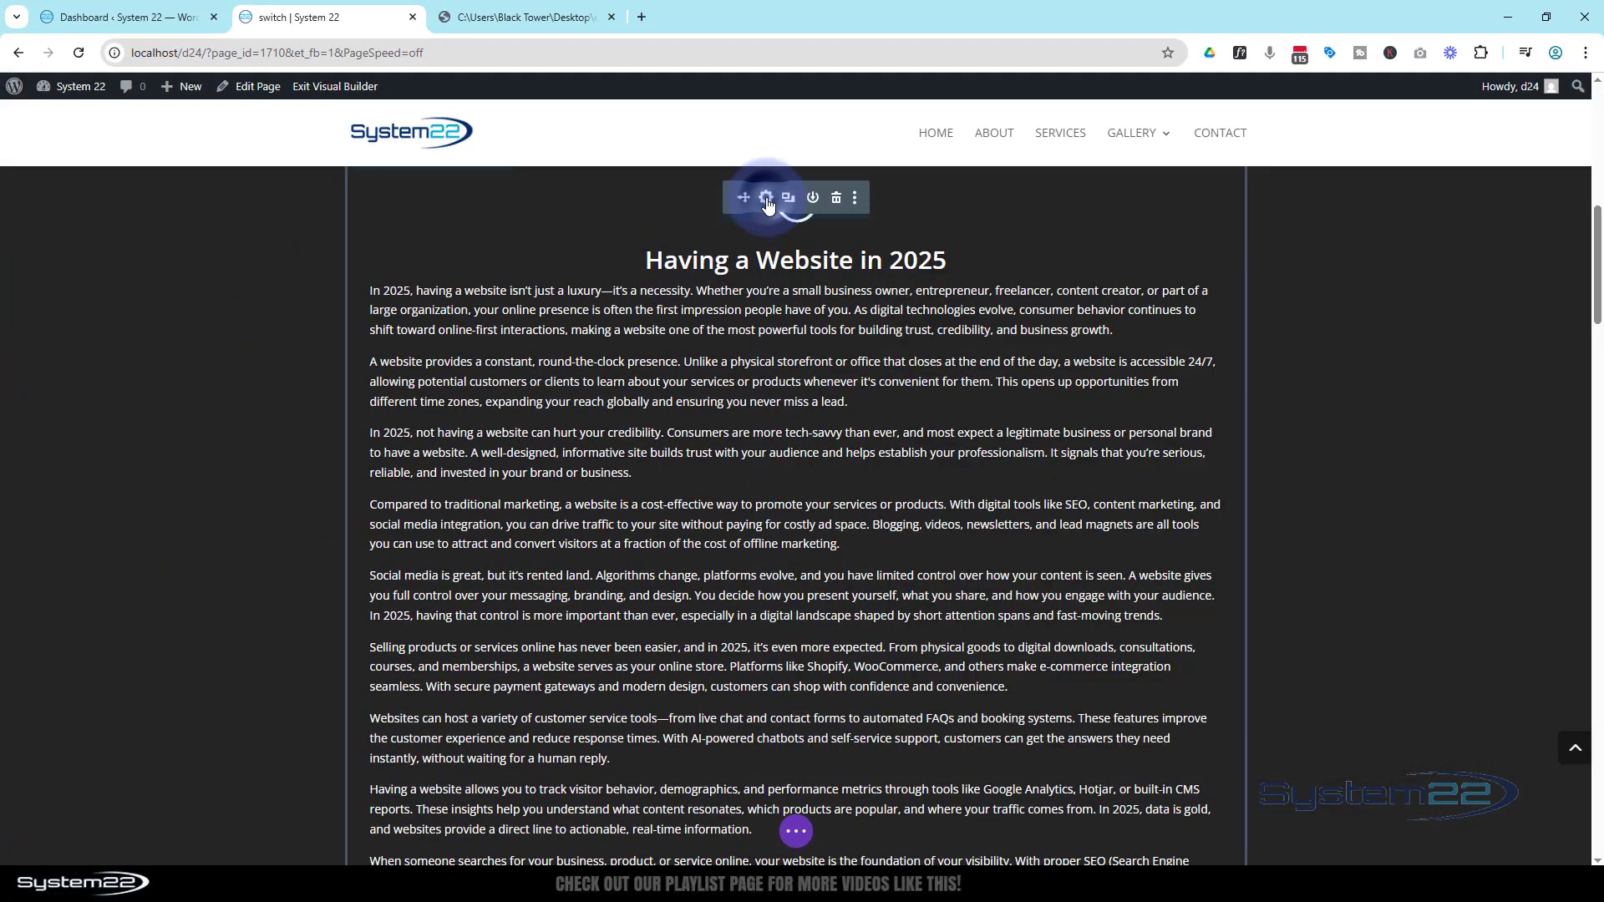
# Give the Blurb module the CSS class expandable and save its settings
pyautogui.click(767, 199)
pyautogui.click(1002, 254)
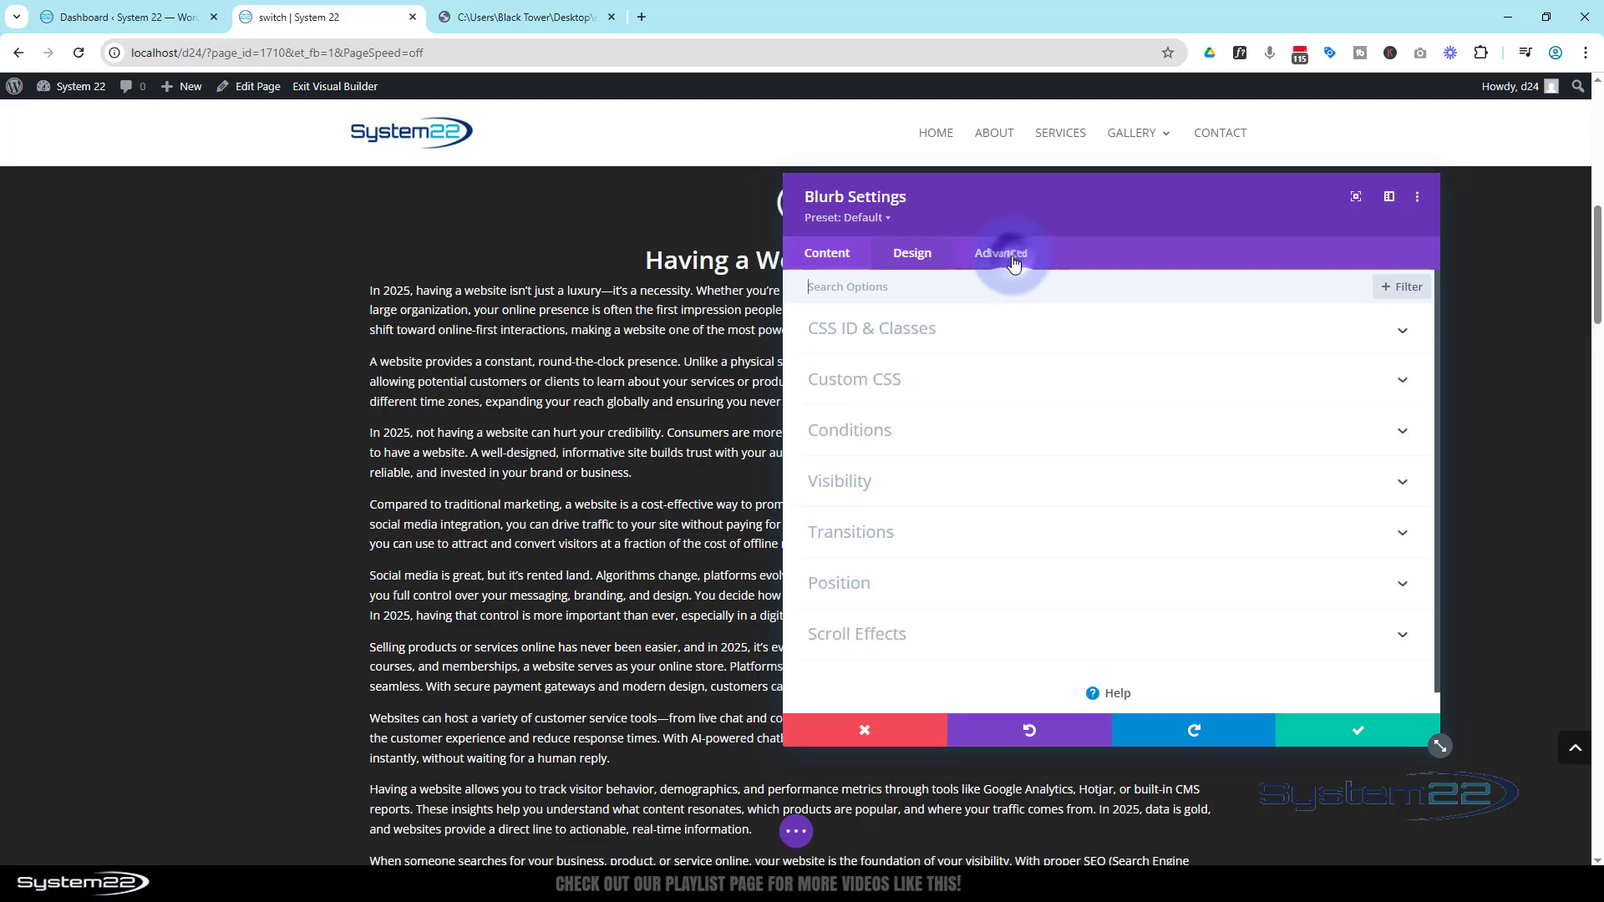
pyautogui.click(1016, 334)
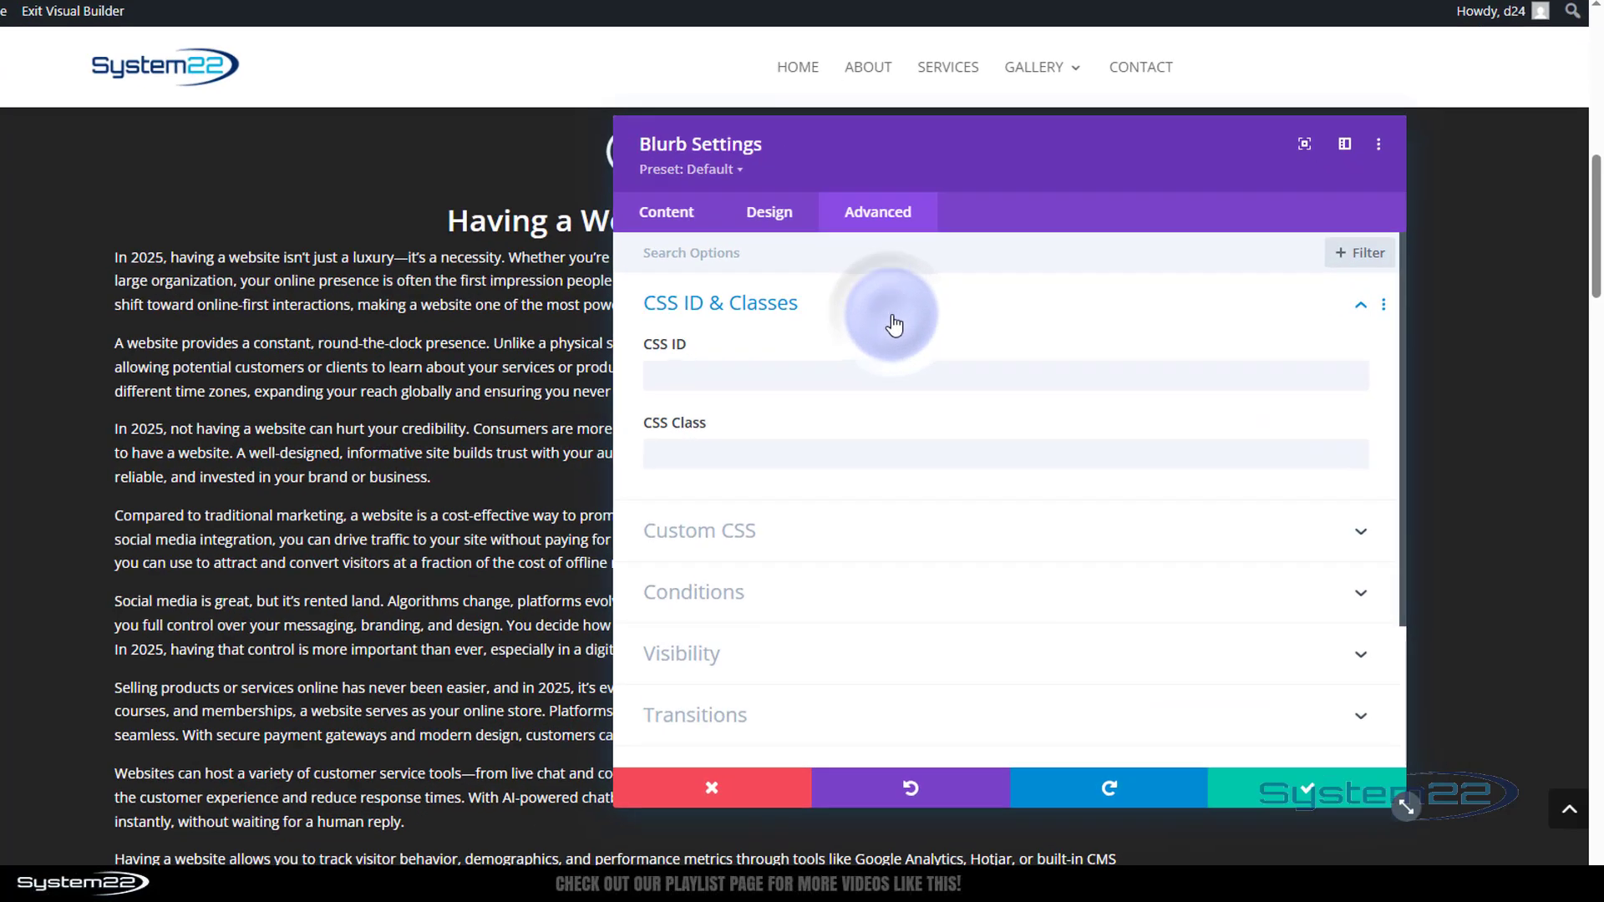
pyautogui.click(672, 453)
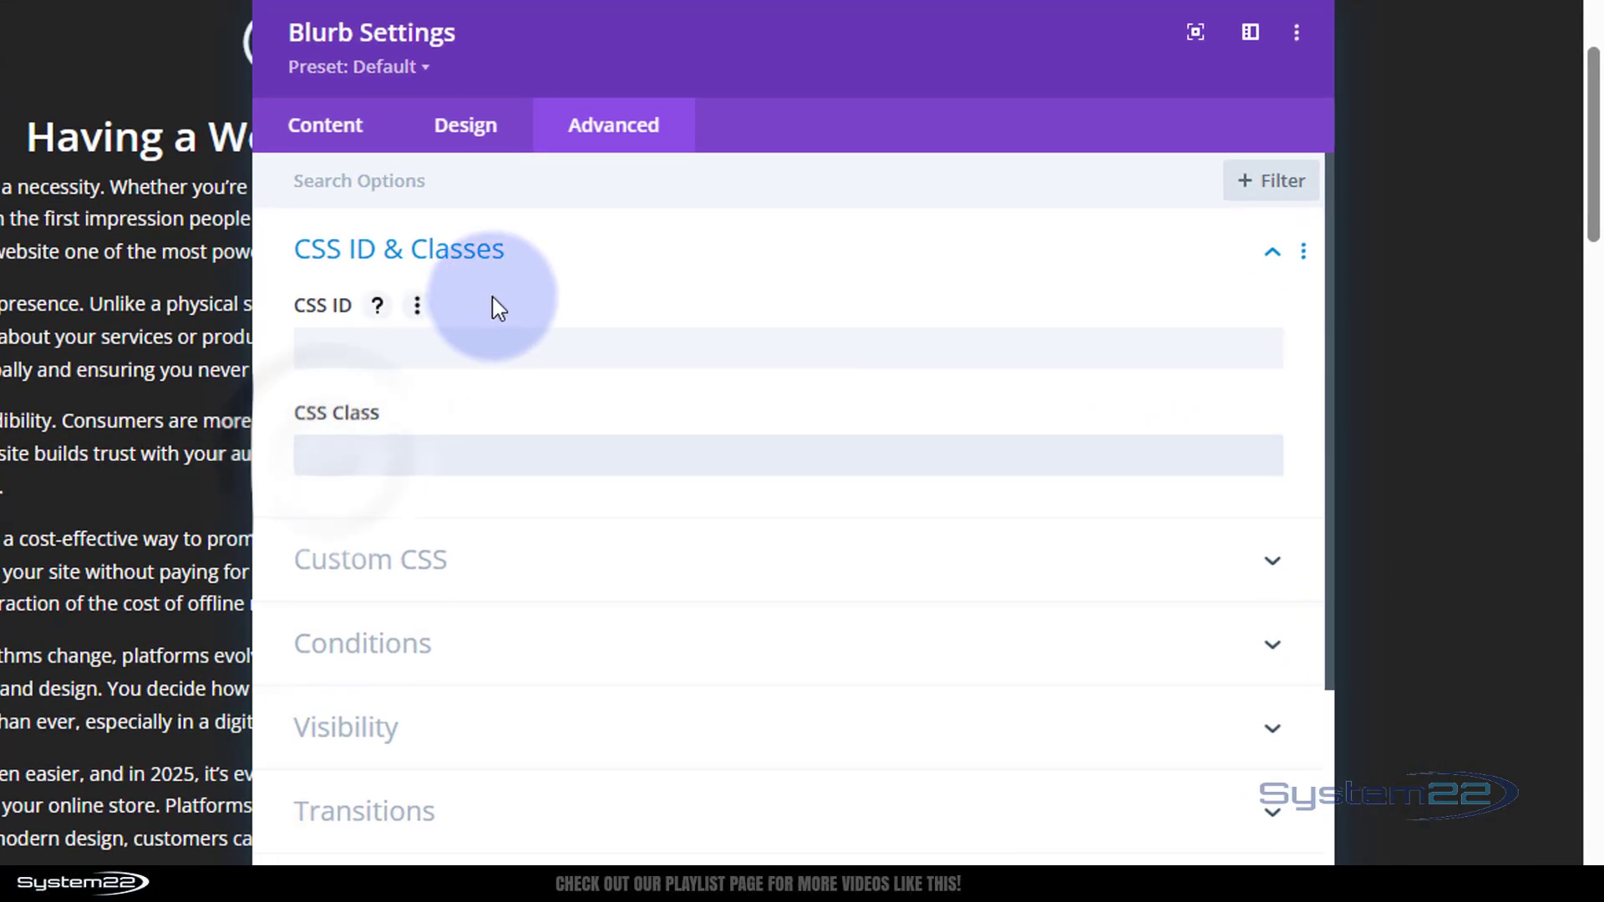
pyautogui.hotkey('ctrl', 'v')
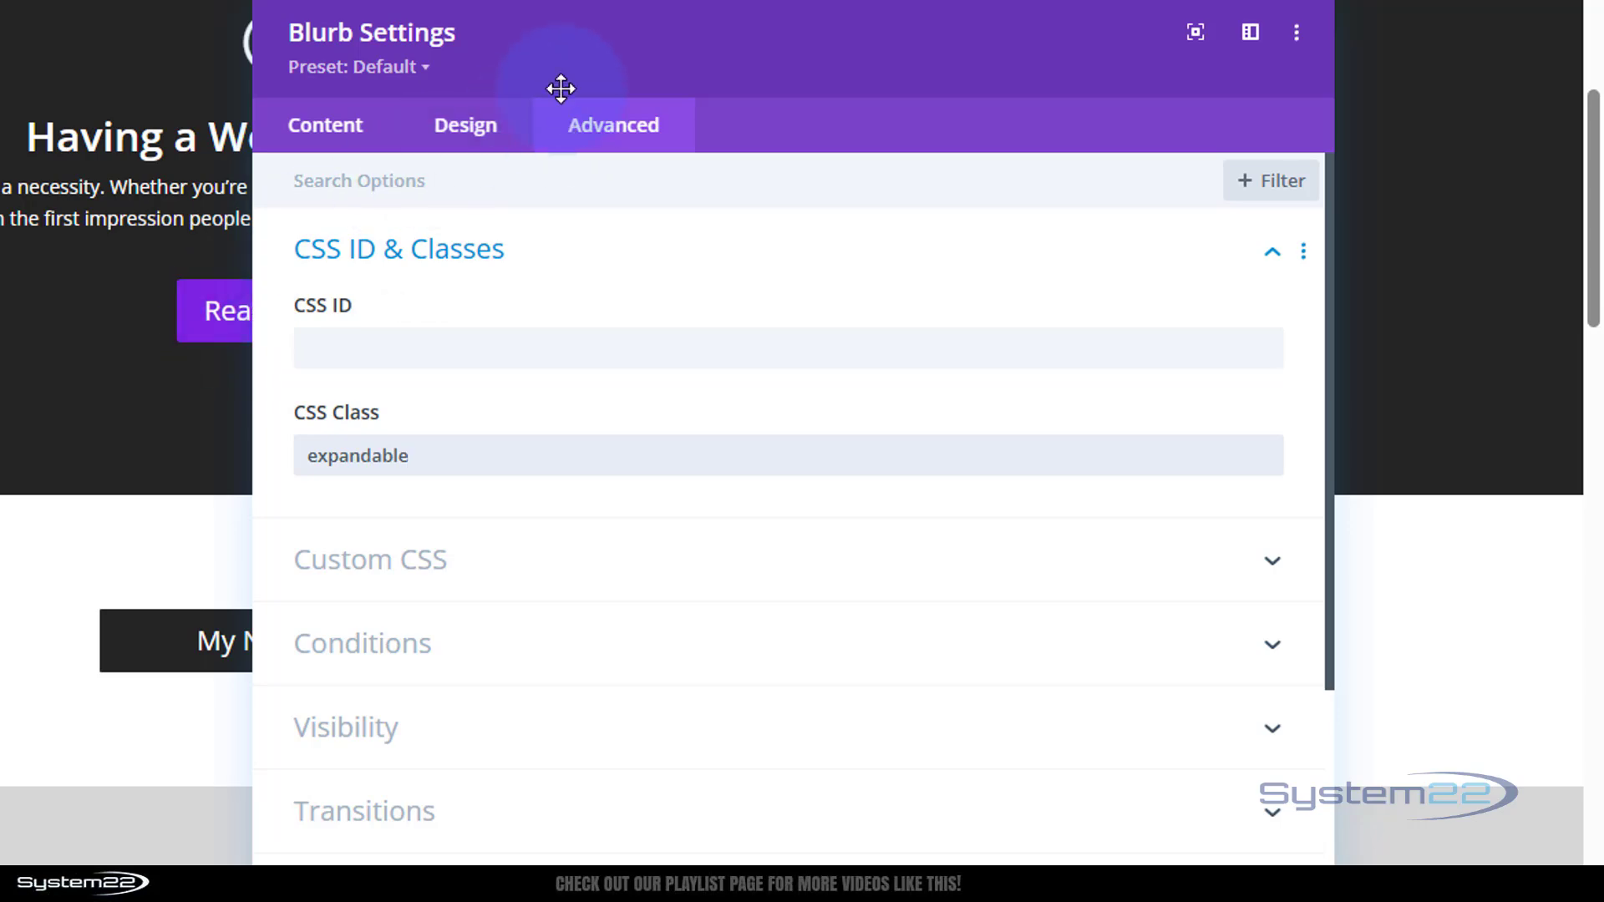
pyautogui.moveTo(599, 68); pyautogui.dragTo(1080, 475)
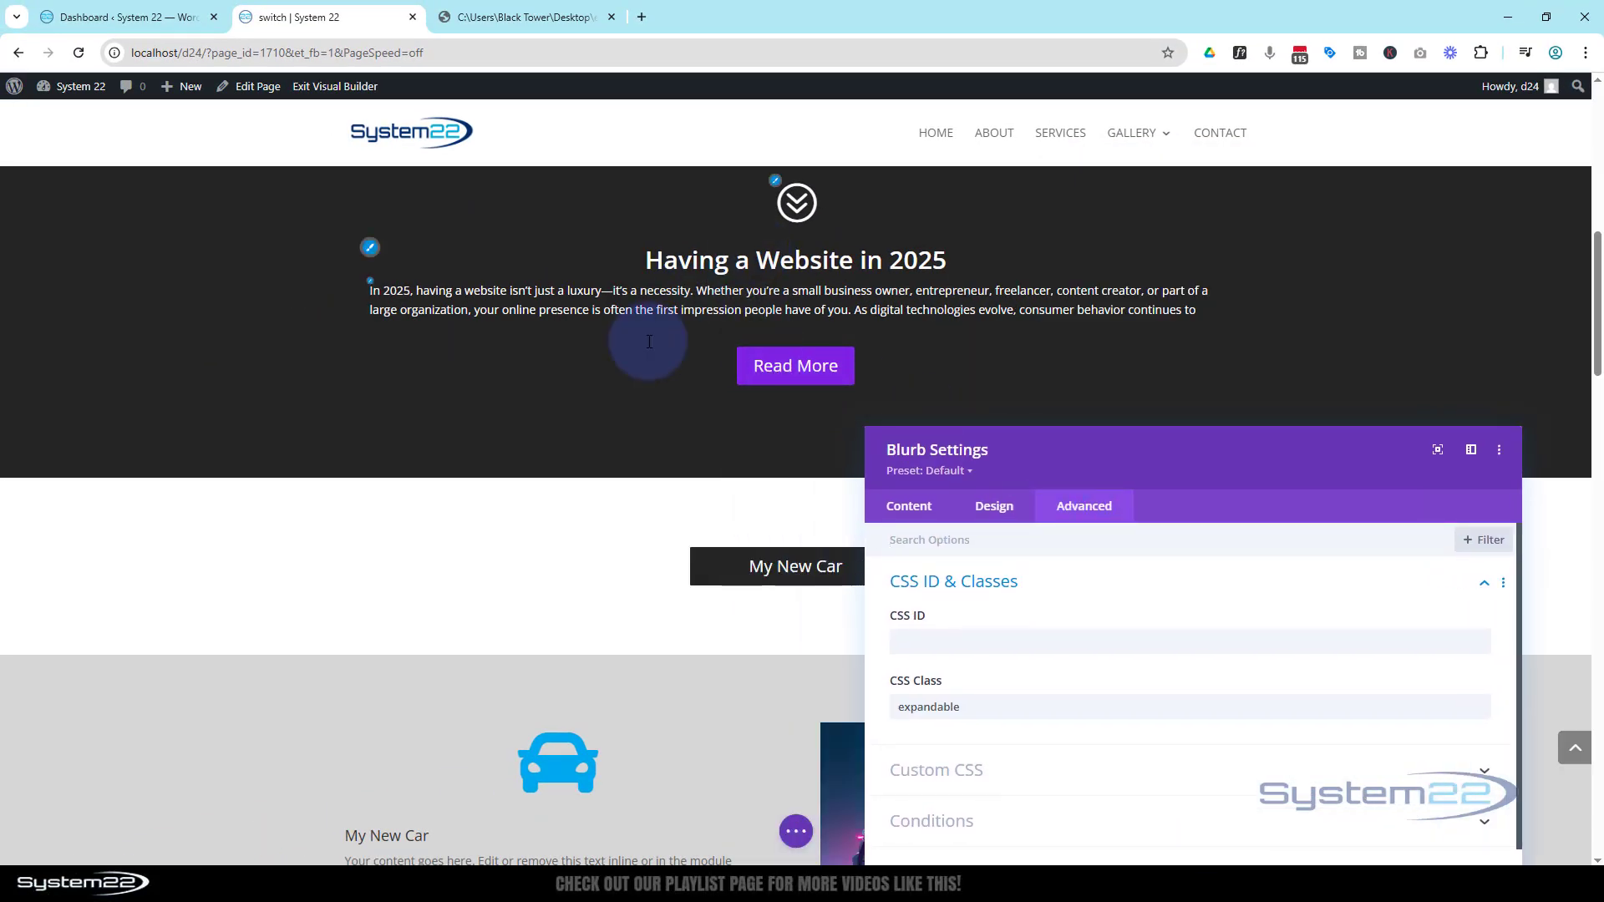
pyautogui.scroll(1, 539, 380)
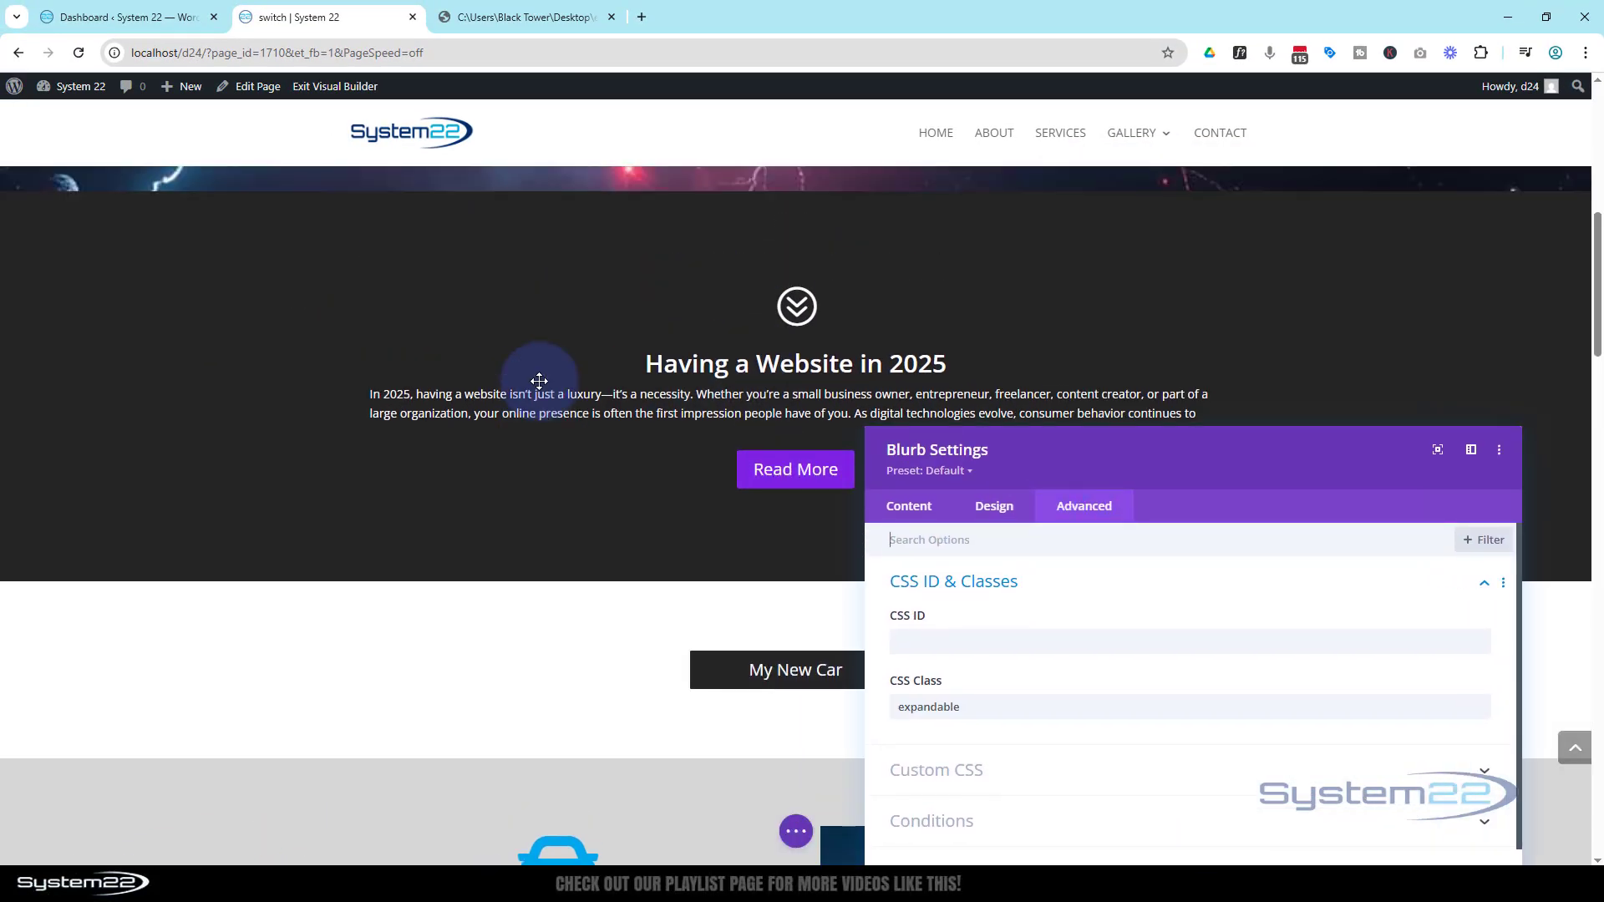
pyautogui.scroll(-1, 537, 381)
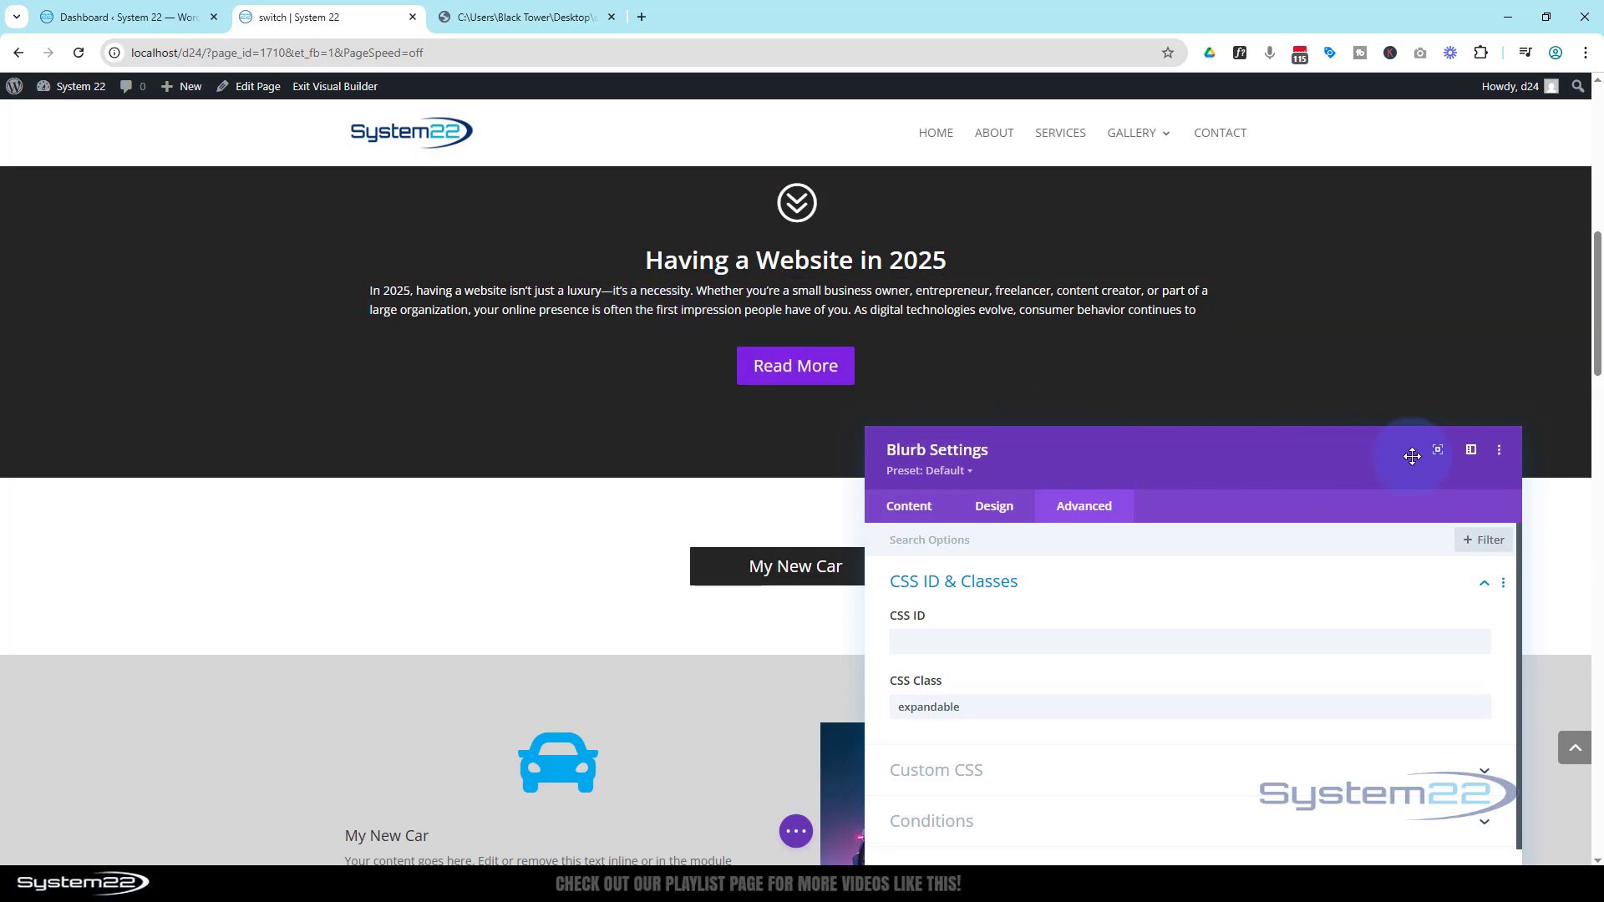
pyautogui.moveTo(1297, 453); pyautogui.dragTo(1132, 242)
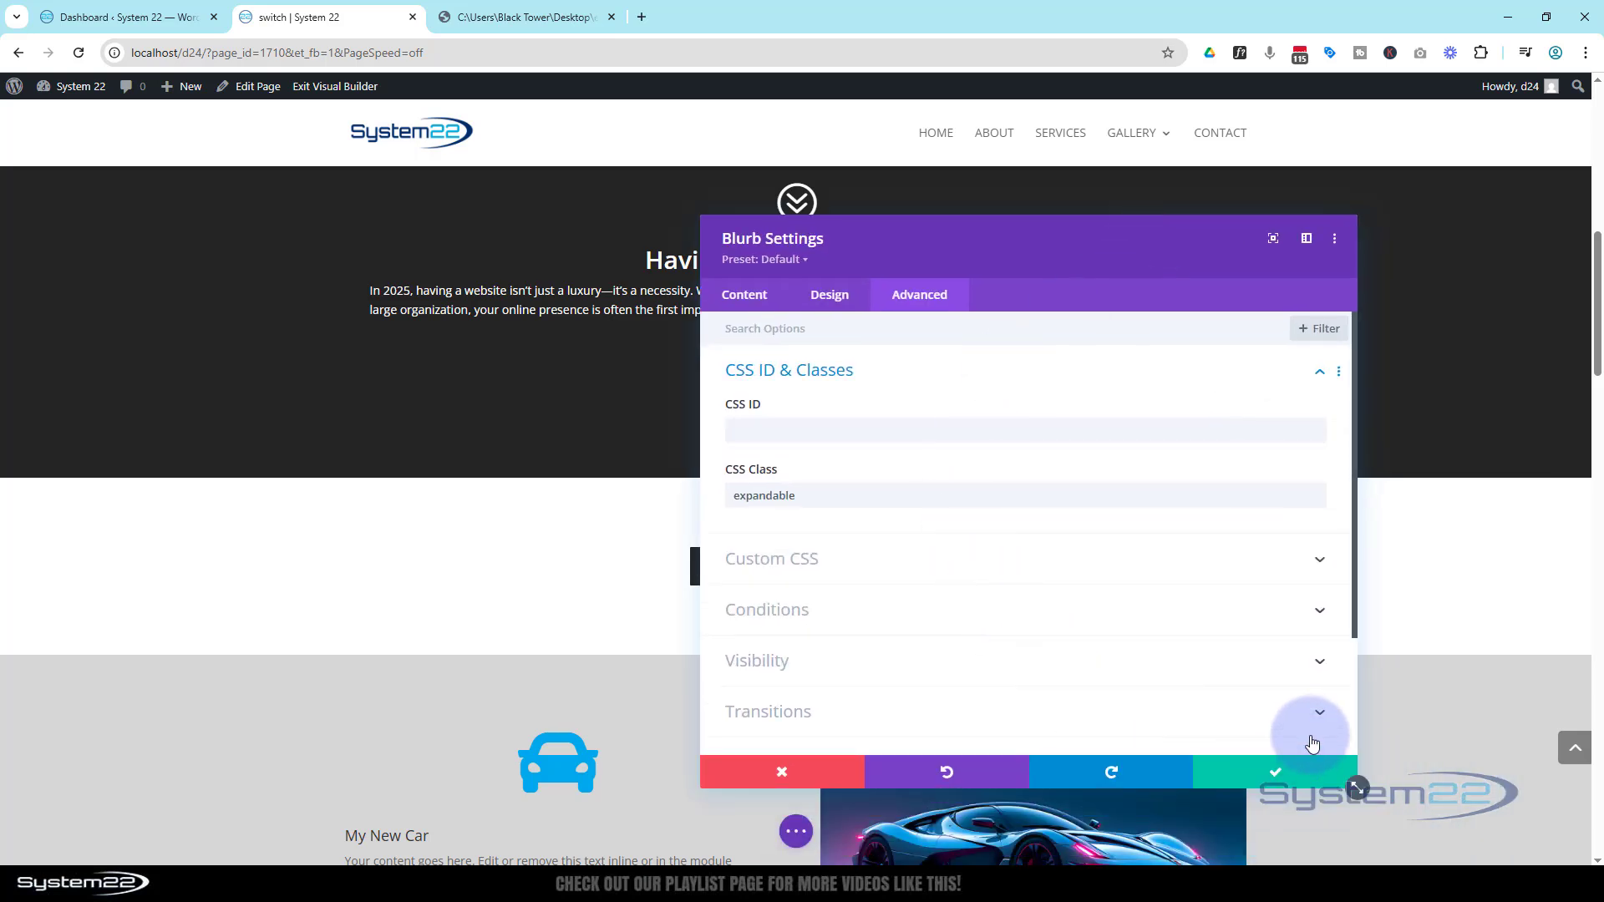
pyautogui.click(1284, 782)
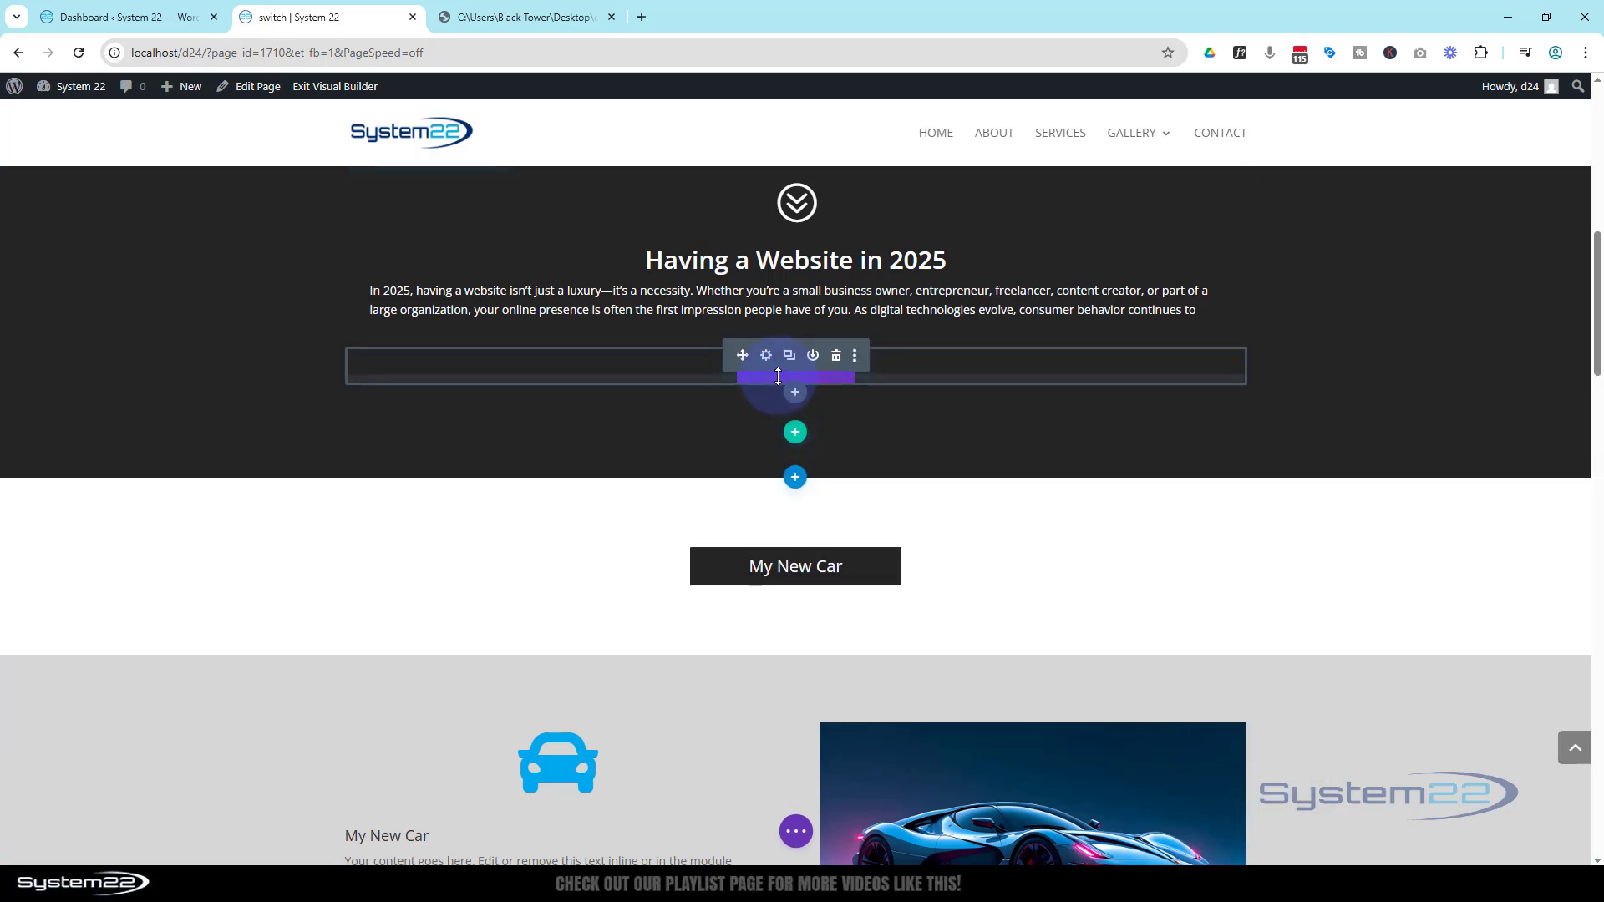
# Open the Code module settings and change the collapsed height in the style to 300px, then back to 200px
pyautogui.click(766, 419)
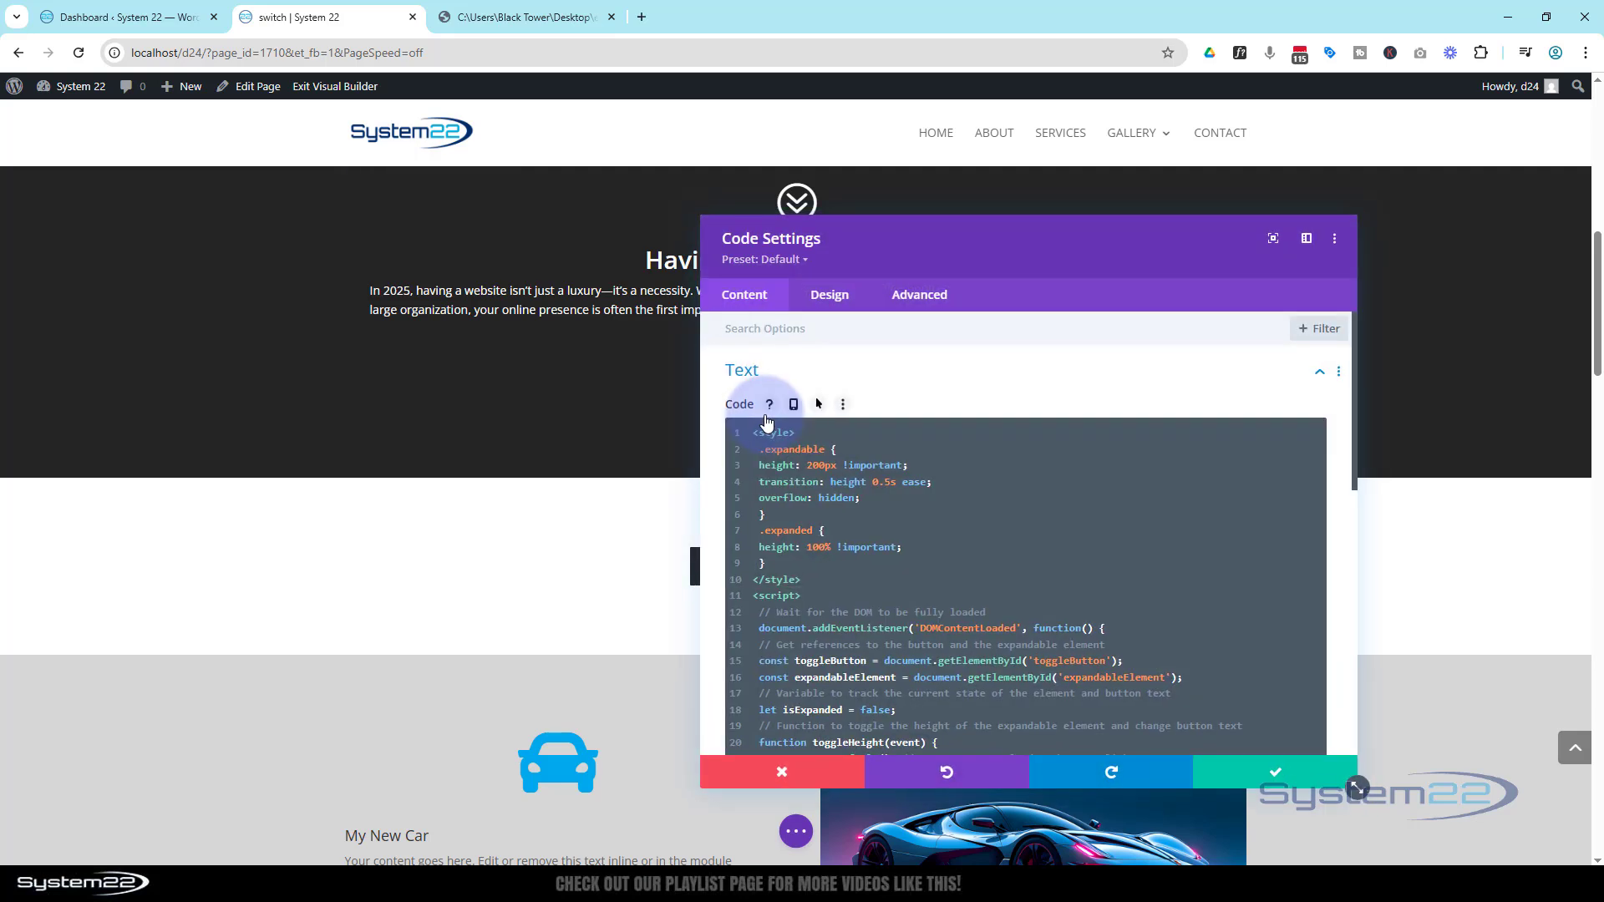
pyautogui.moveTo(1003, 268); pyautogui.dragTo(1244, 264)
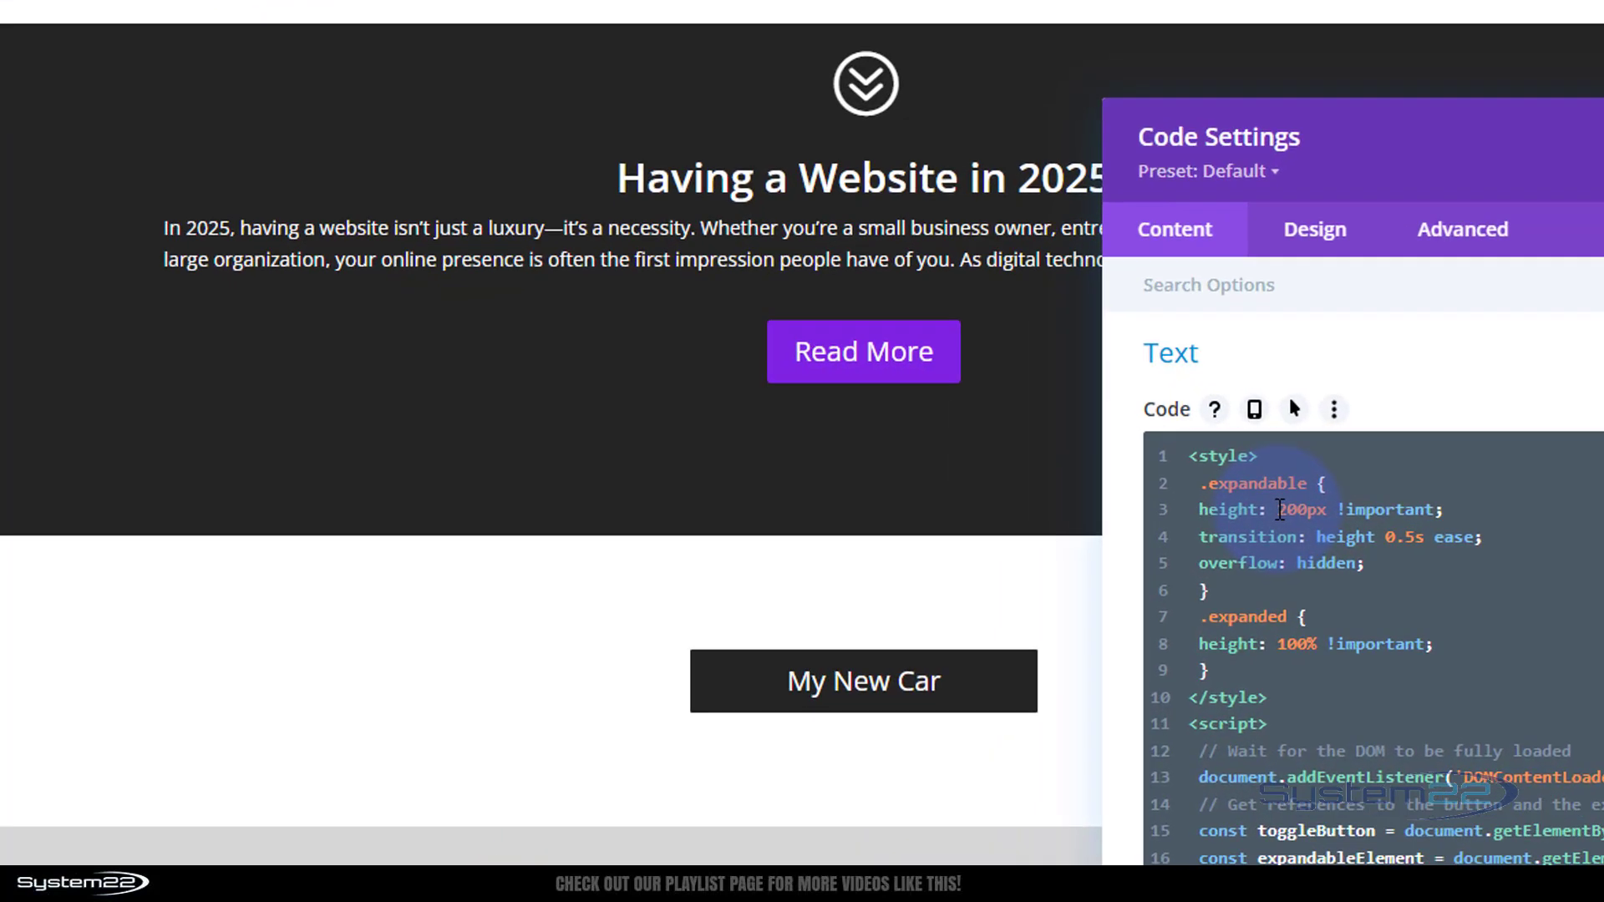
pyautogui.tripleClick(1052, 462)
pyautogui.click(1052, 462)
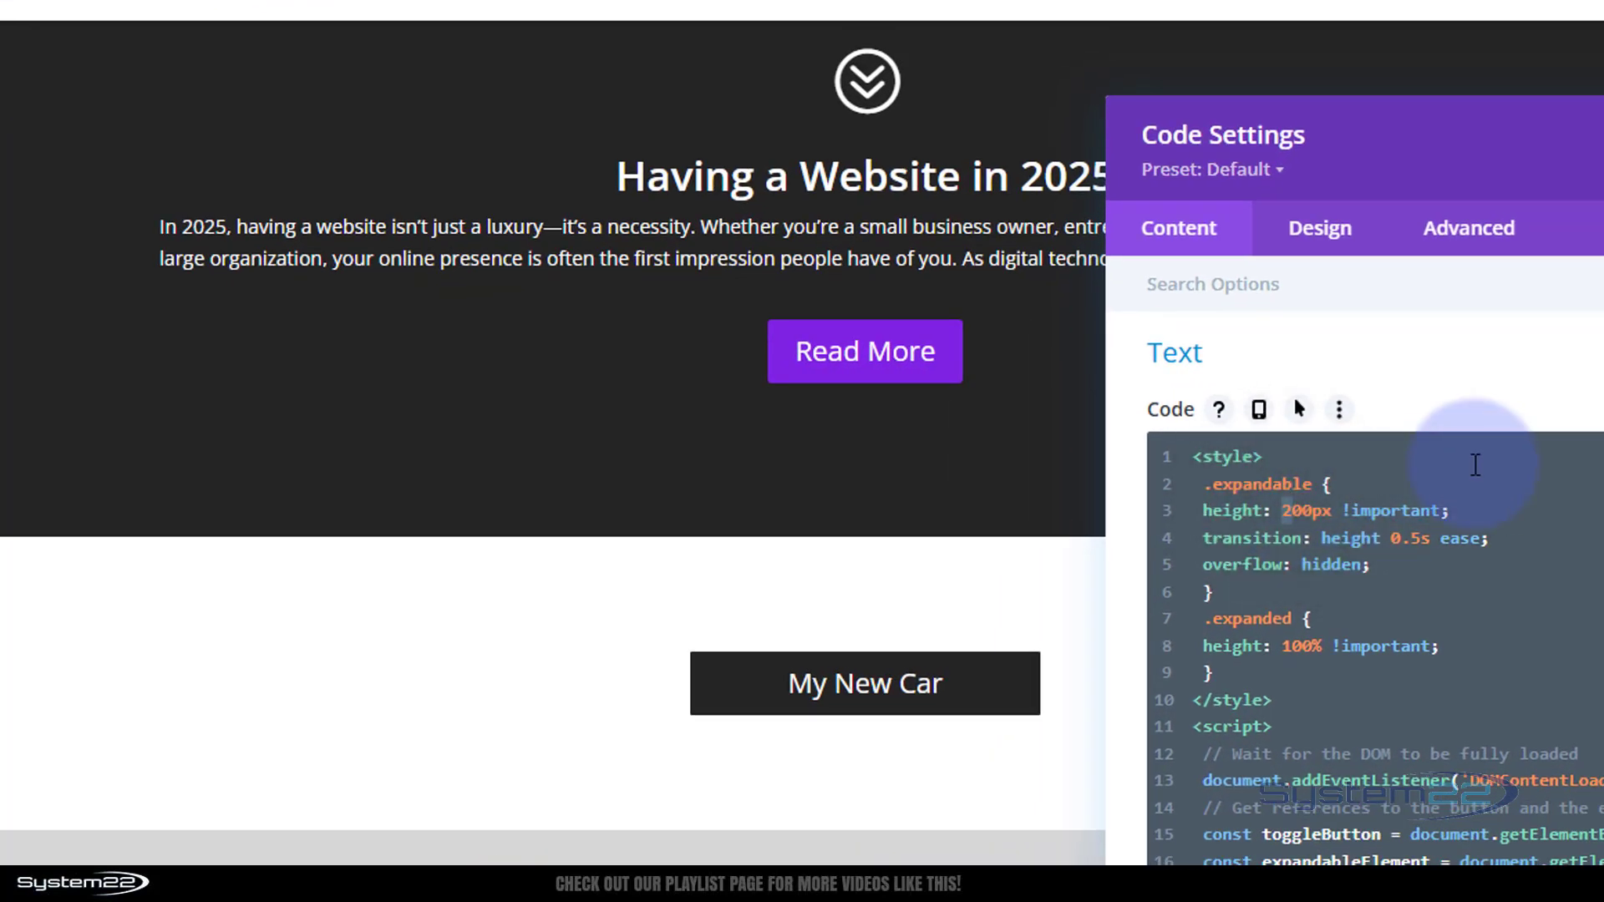
pyautogui.write('3')
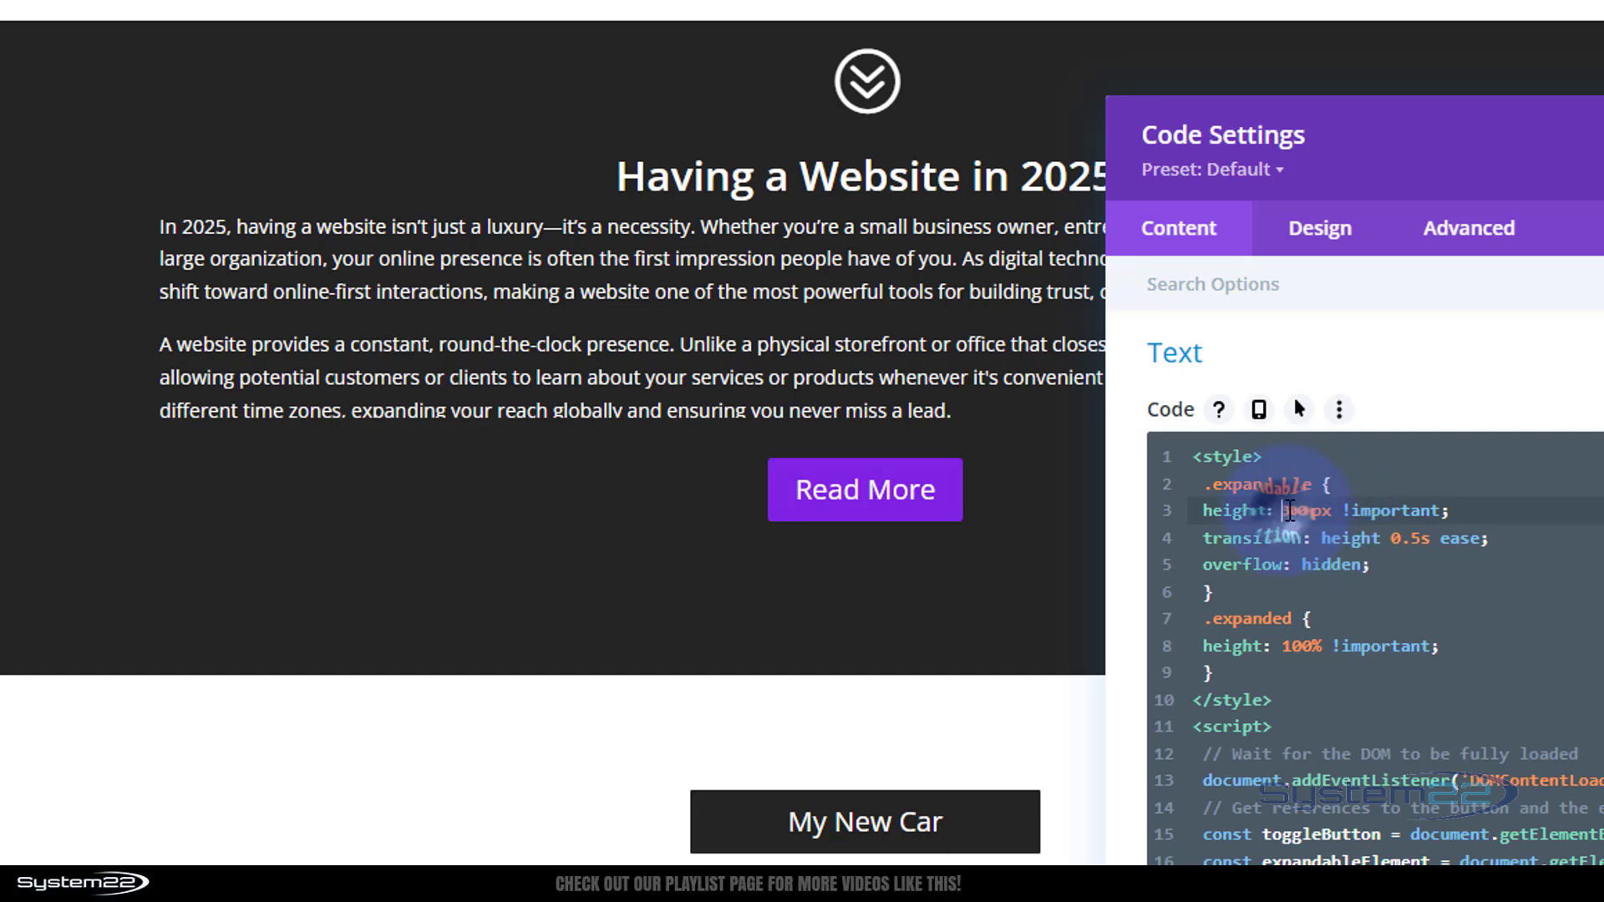
pyautogui.click(1287, 510)
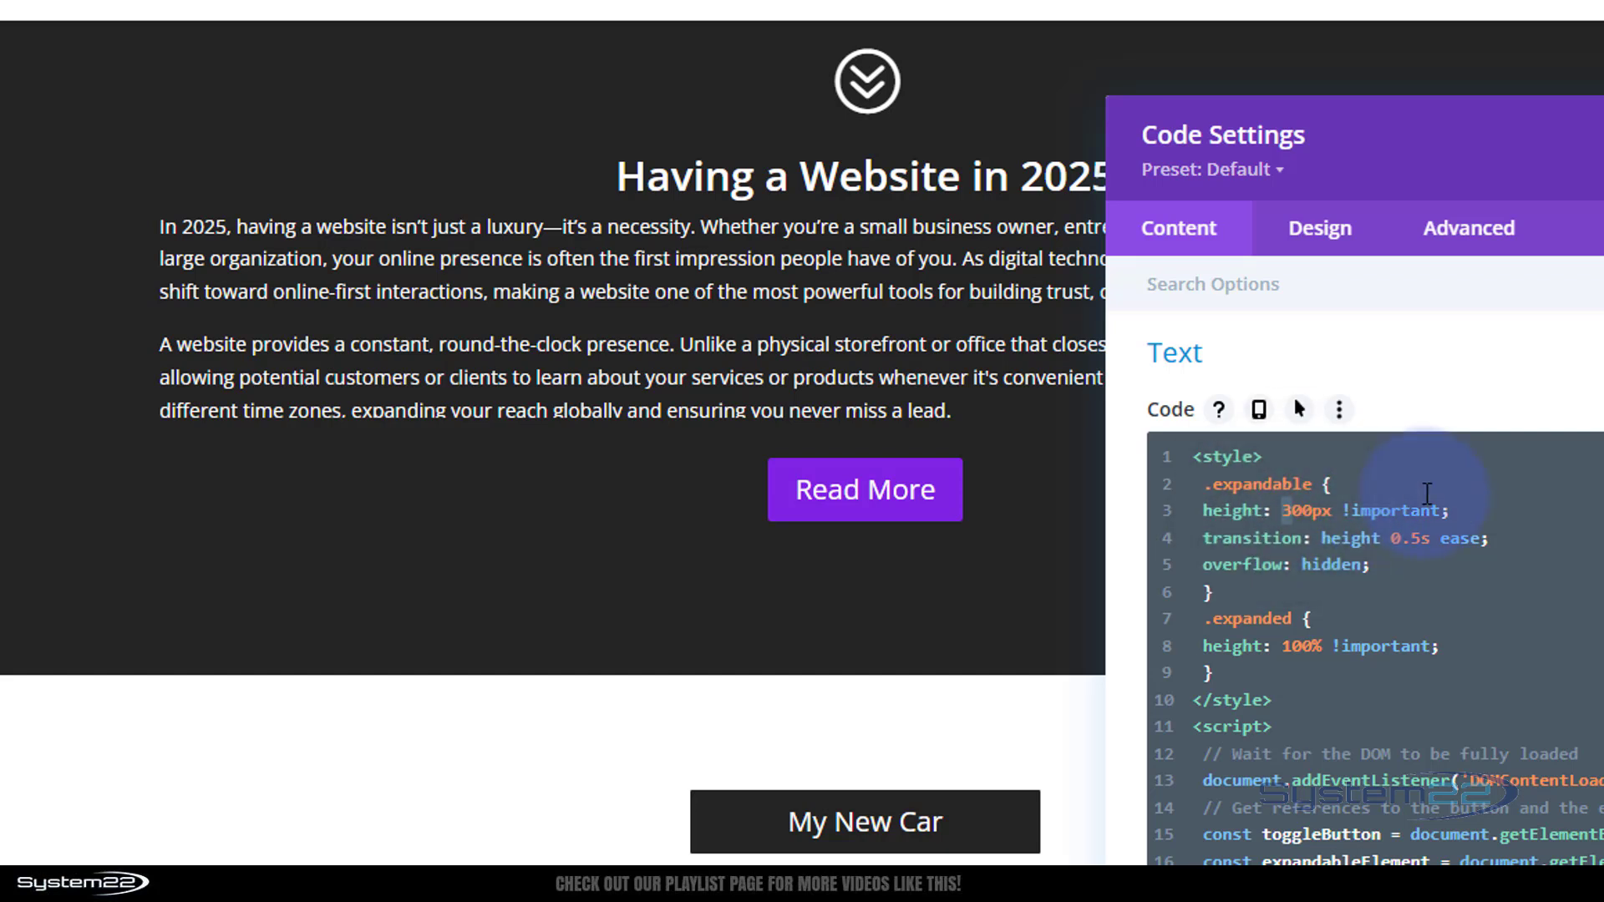
pyautogui.write('2')
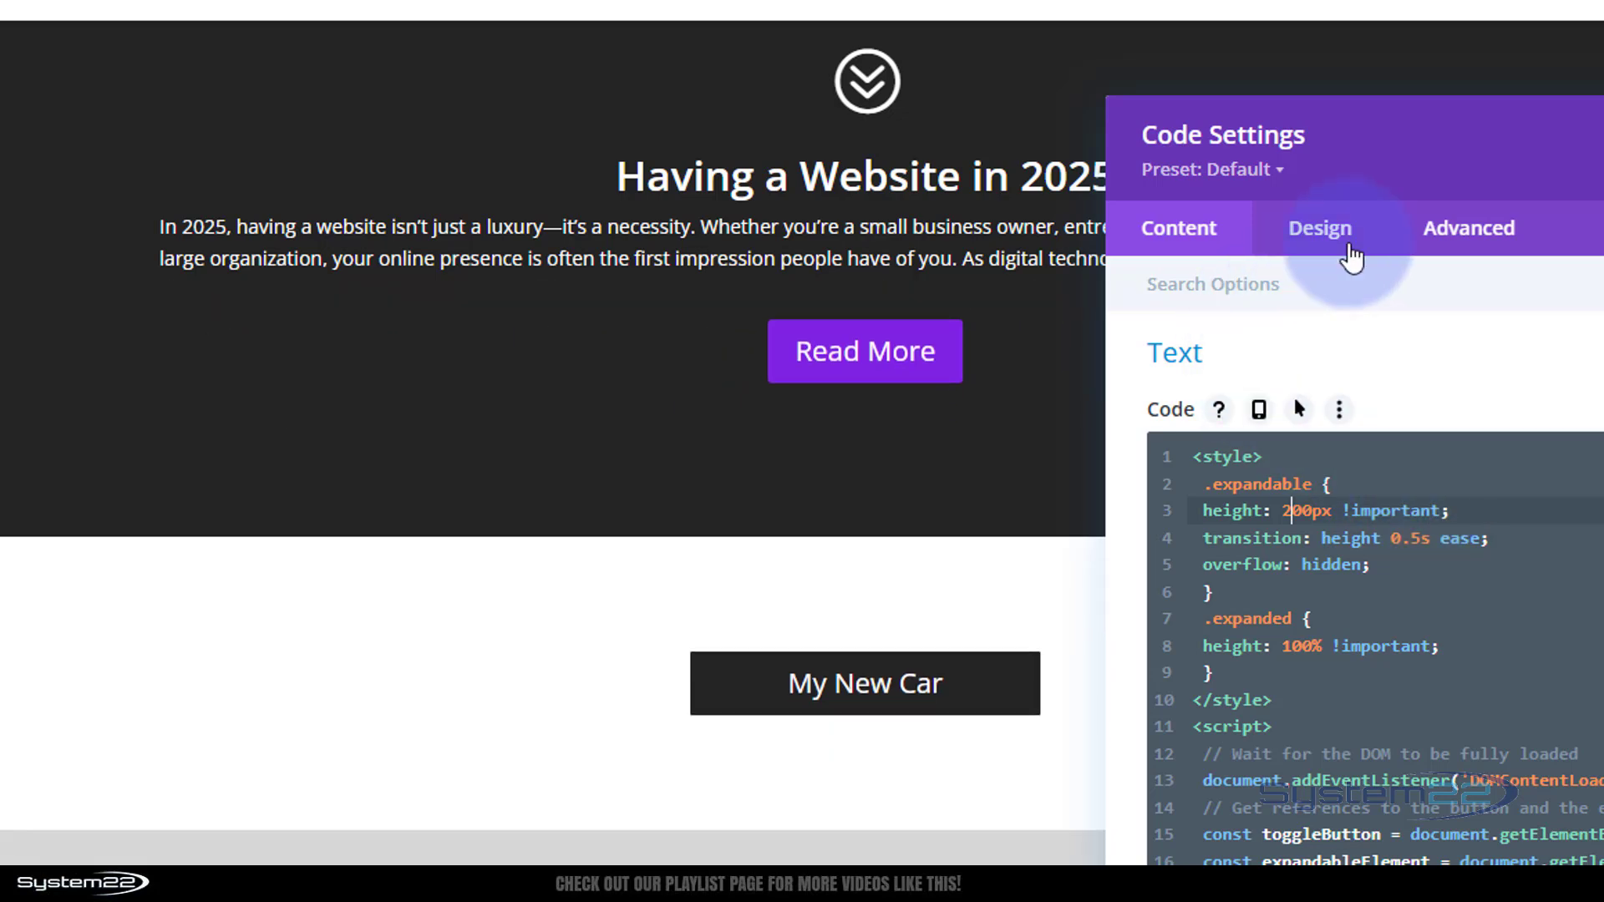
# Examine the code field's responsive desktop, tablet and phone versions, ending on the desktop version
pyautogui.moveTo(1552, 138); pyautogui.dragTo(1316, 191)
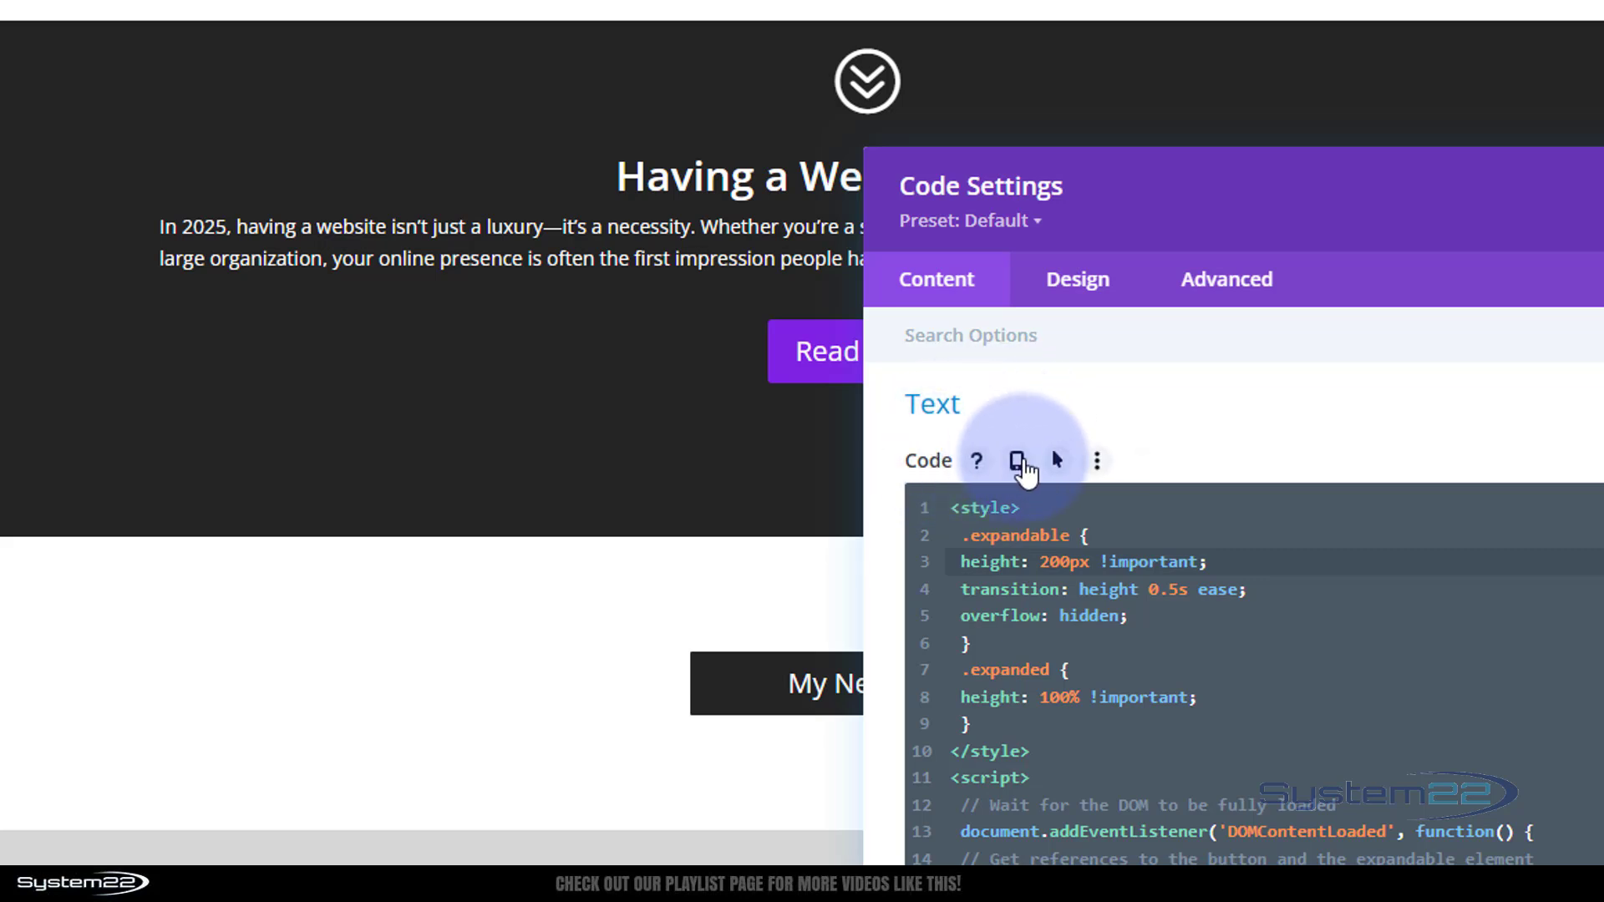
pyautogui.click(1017, 458)
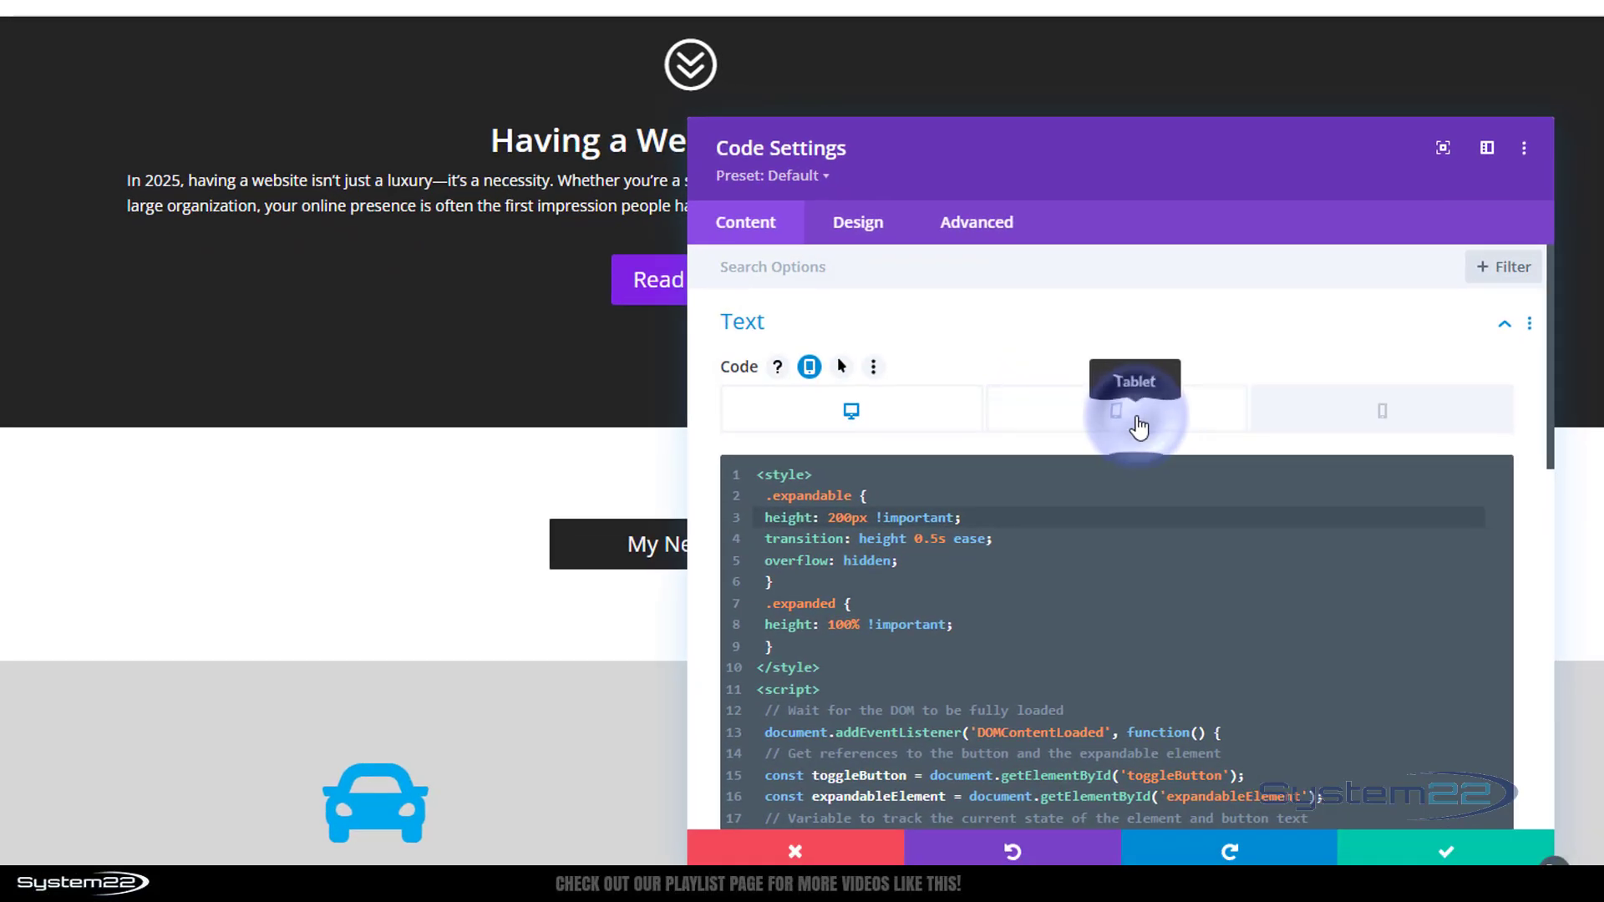
pyautogui.click(1139, 427)
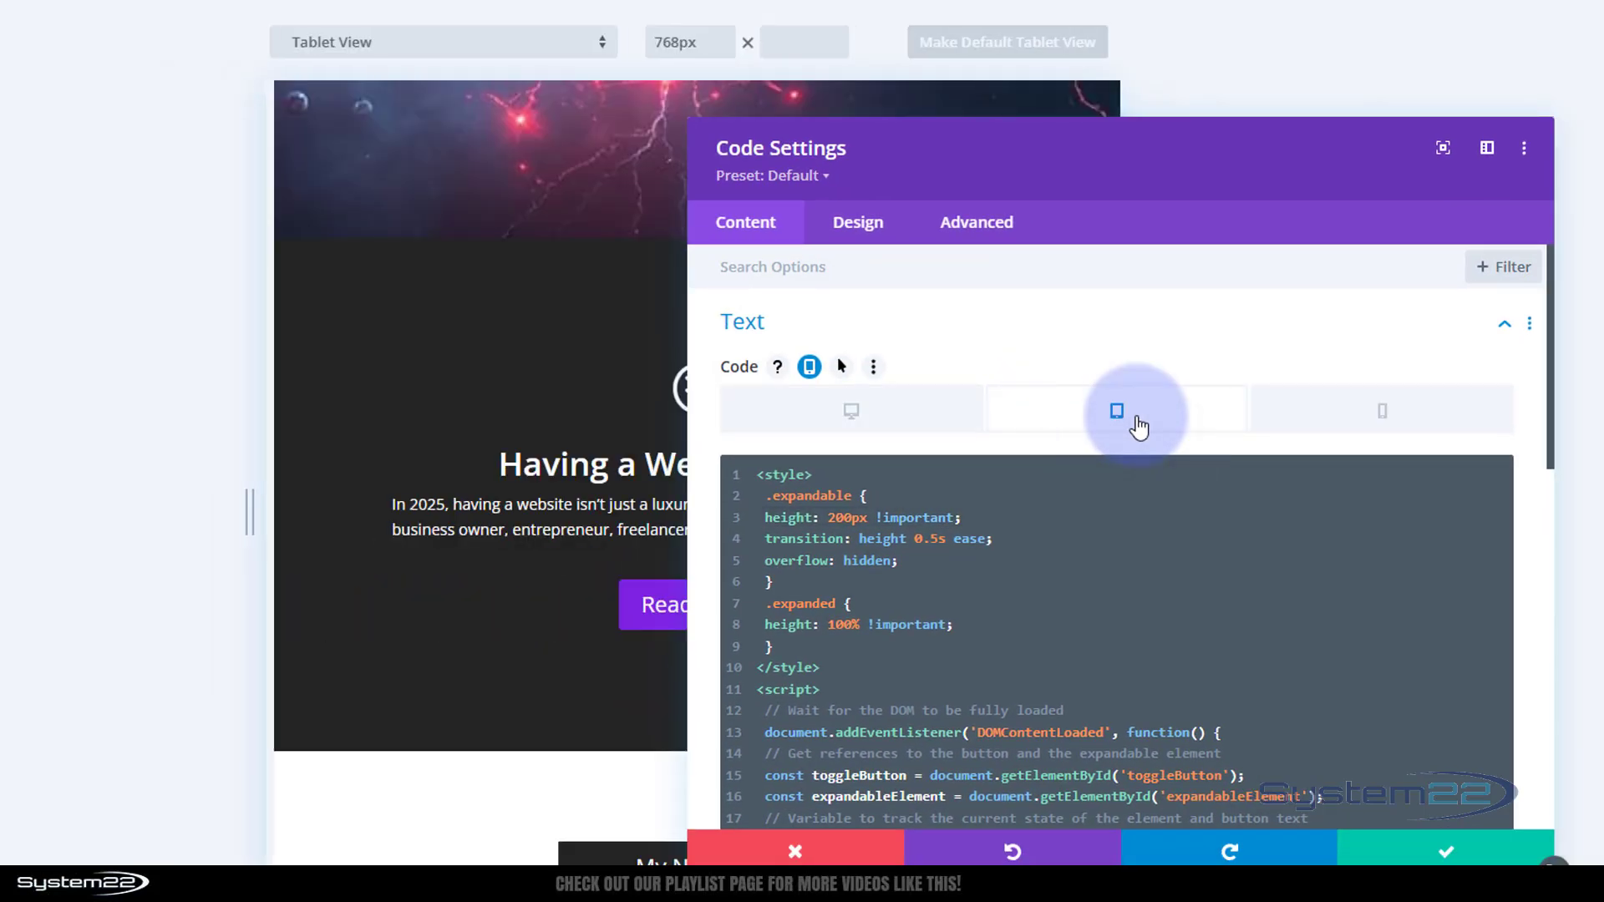
pyautogui.moveTo(1162, 178); pyautogui.dragTo(1275, 154)
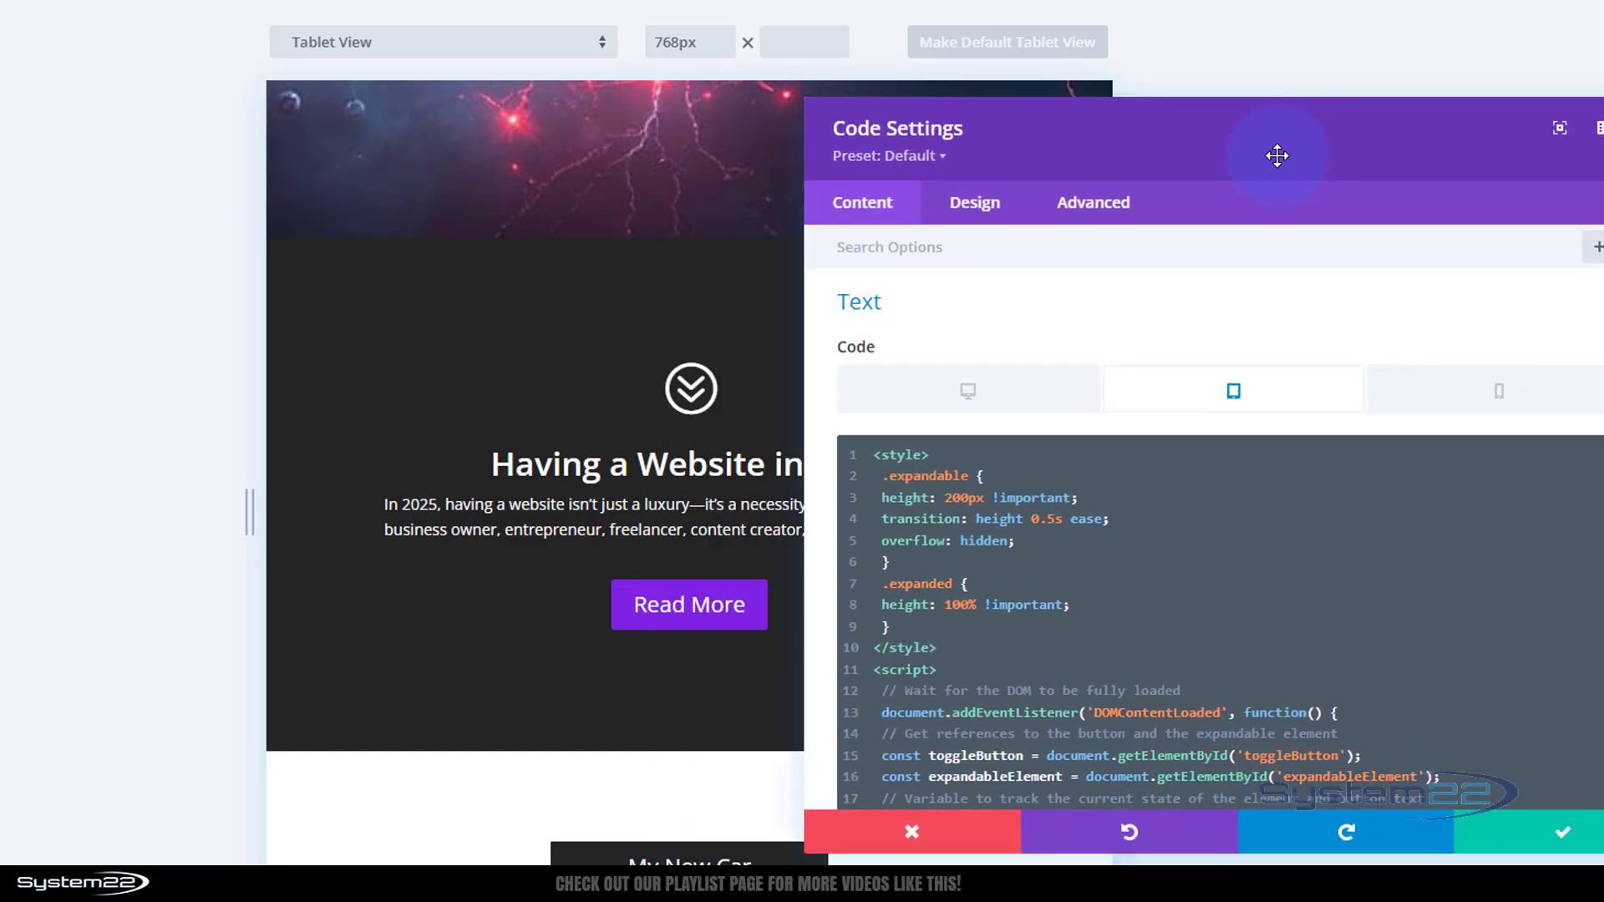
pyautogui.click(1085, 499)
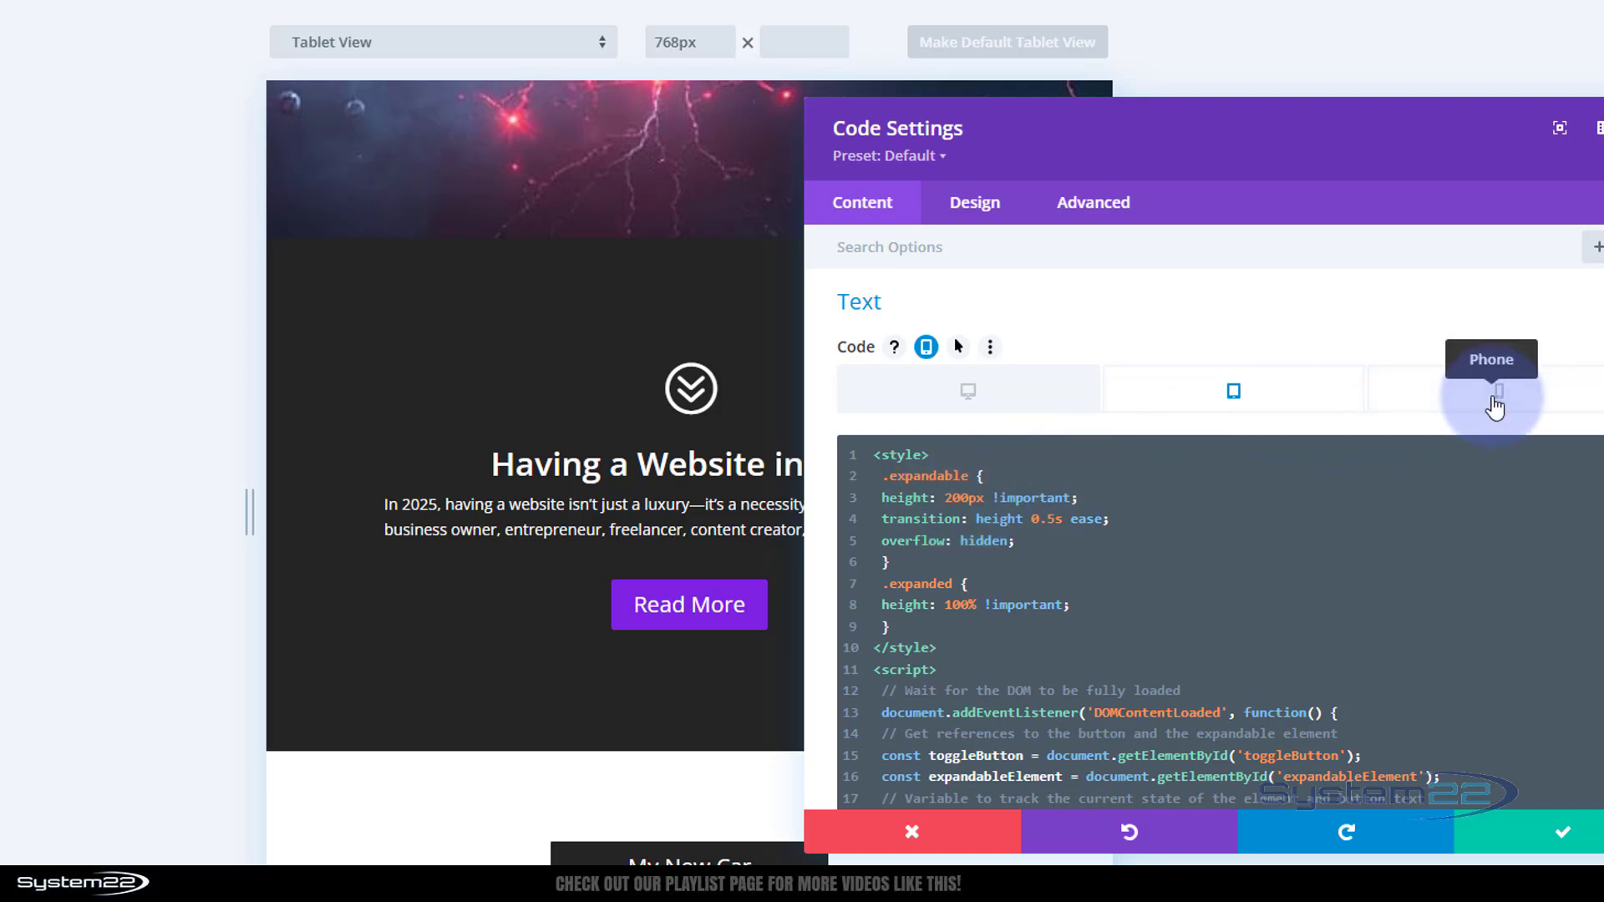
pyautogui.click(957, 408)
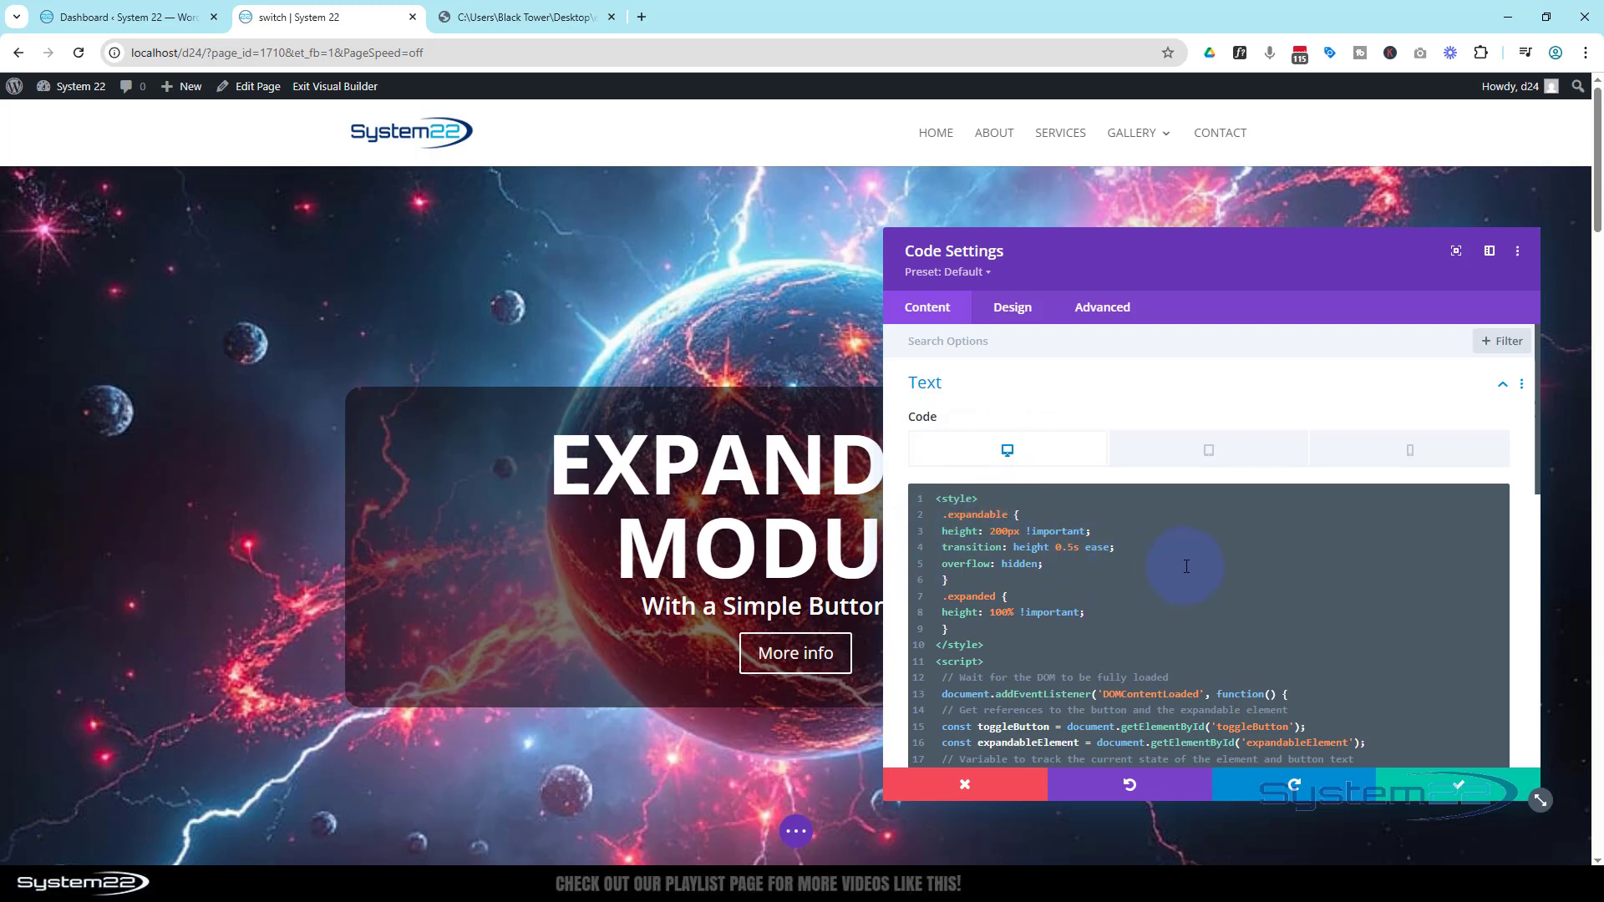
# Highlight the toggleButton ID referenced in the script and save the Code module settings
pyautogui.scroll(-1, 1187, 567)
pyautogui.scroll(-2, 1189, 567)
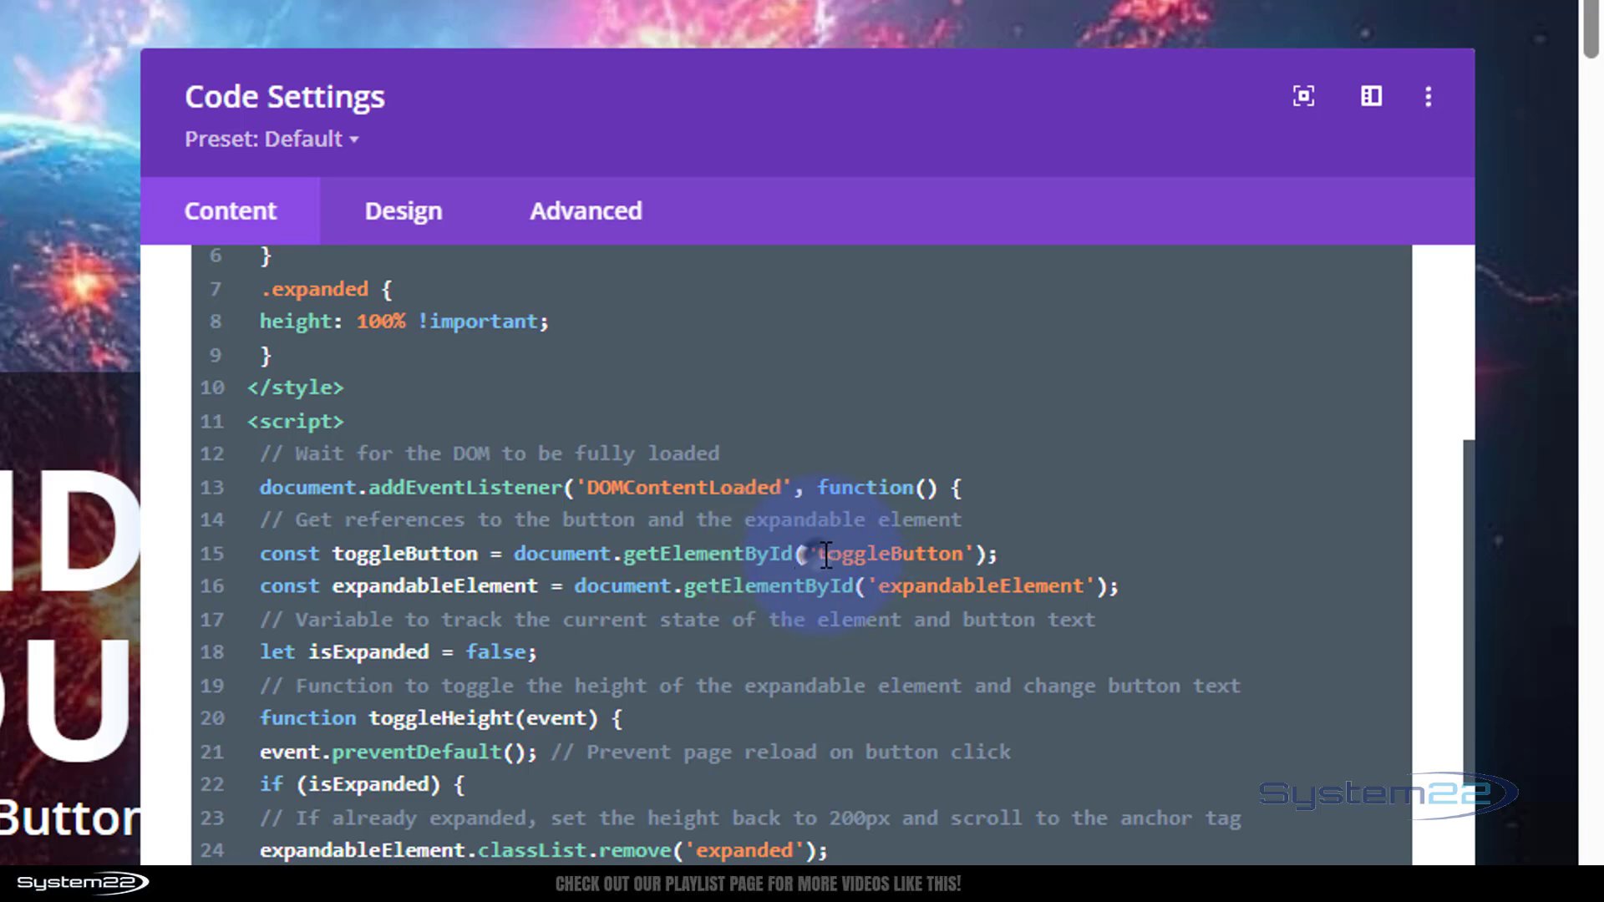
pyautogui.moveTo(825, 554); pyautogui.dragTo(954, 550)
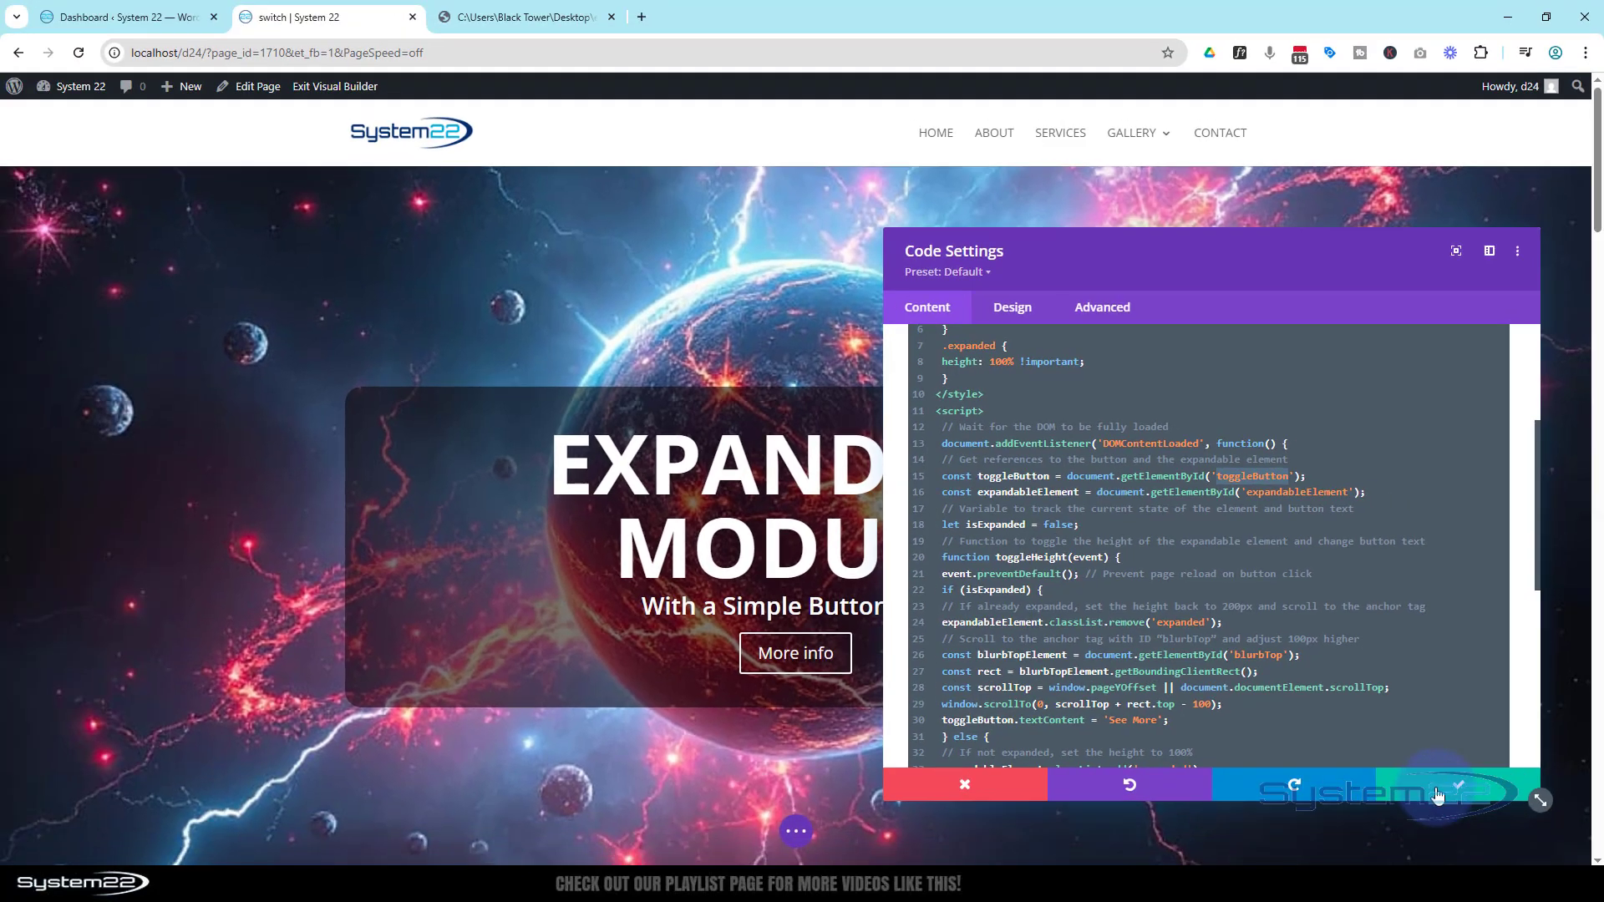
pyautogui.click(1435, 794)
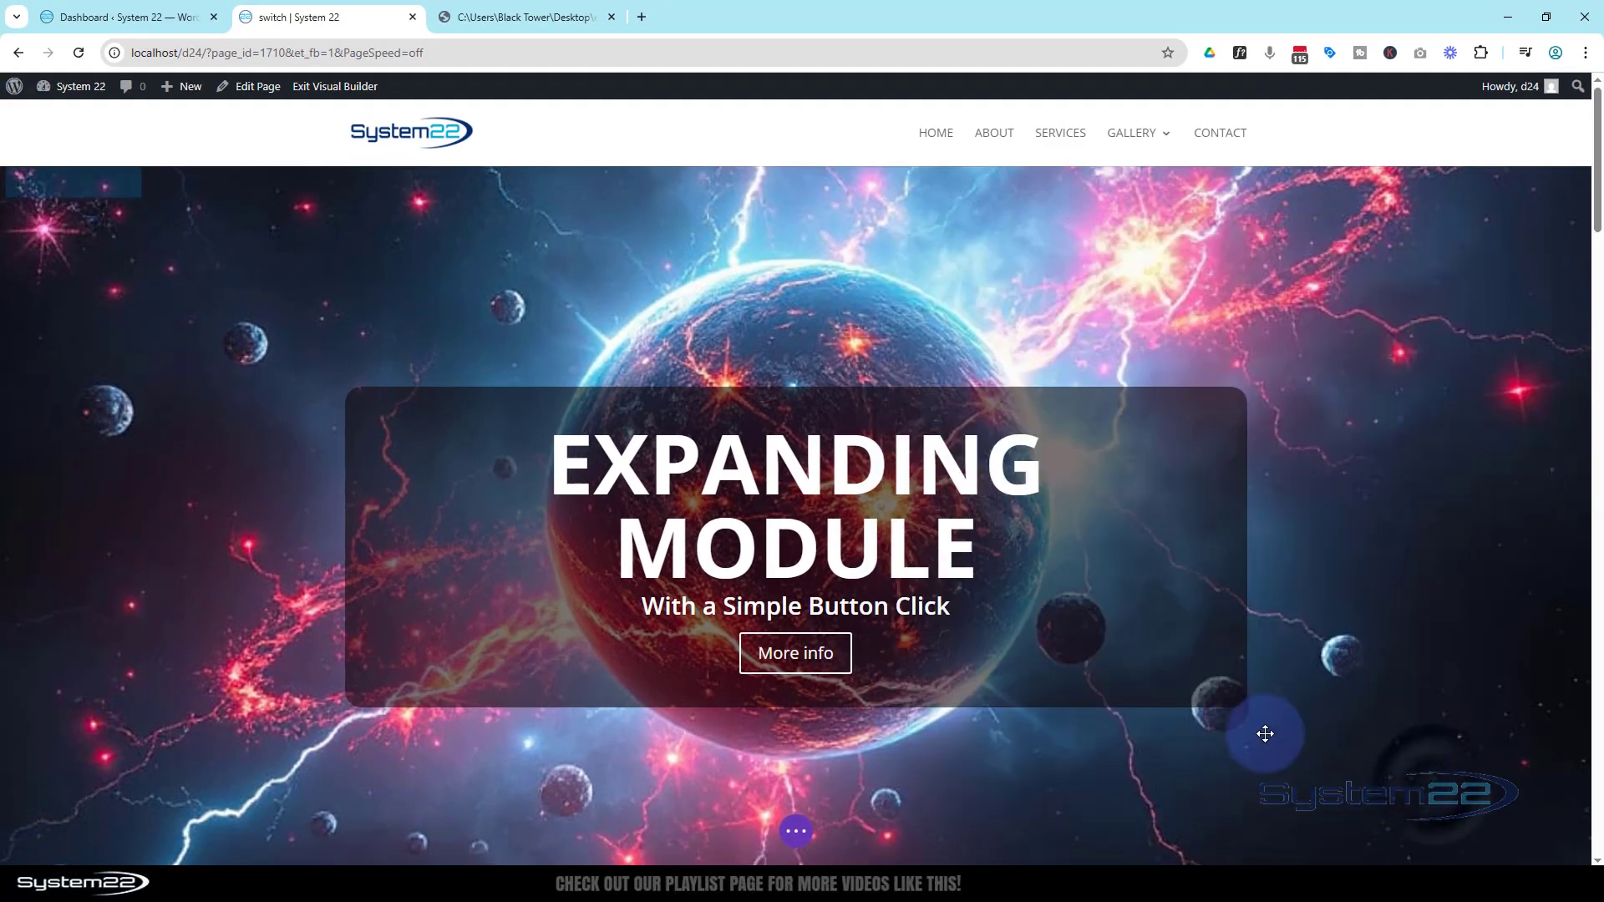
# Set the Read More button's CSS ID to toggleButton and save its settings
pyautogui.scroll(-8, 1269, 727)
pyautogui.scroll(-3, 1268, 727)
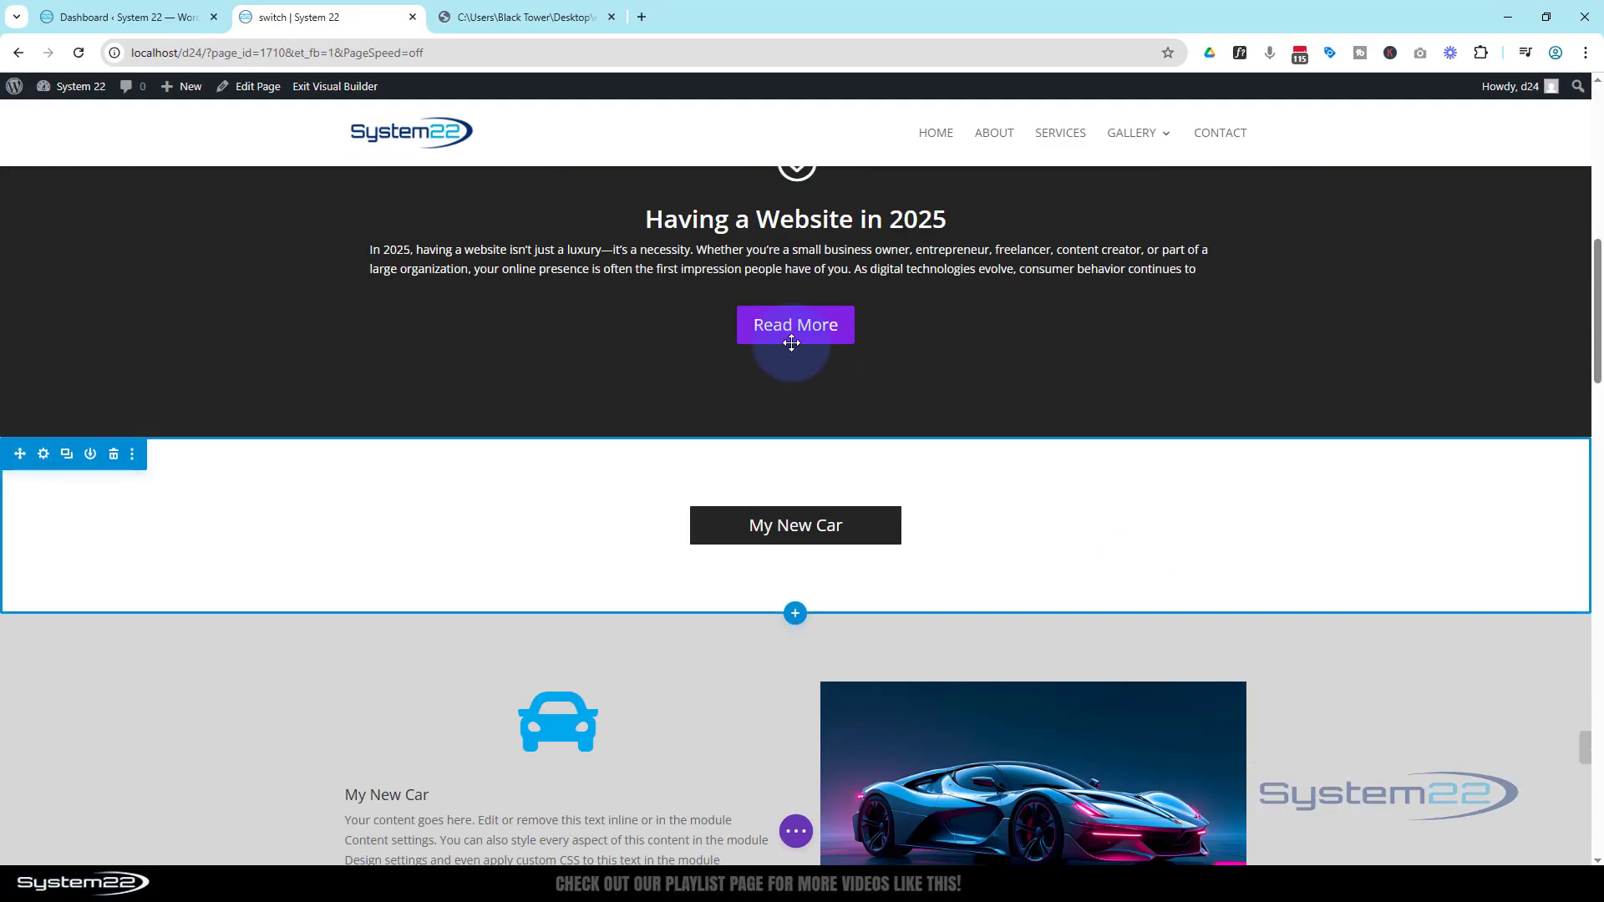
pyautogui.click(766, 316)
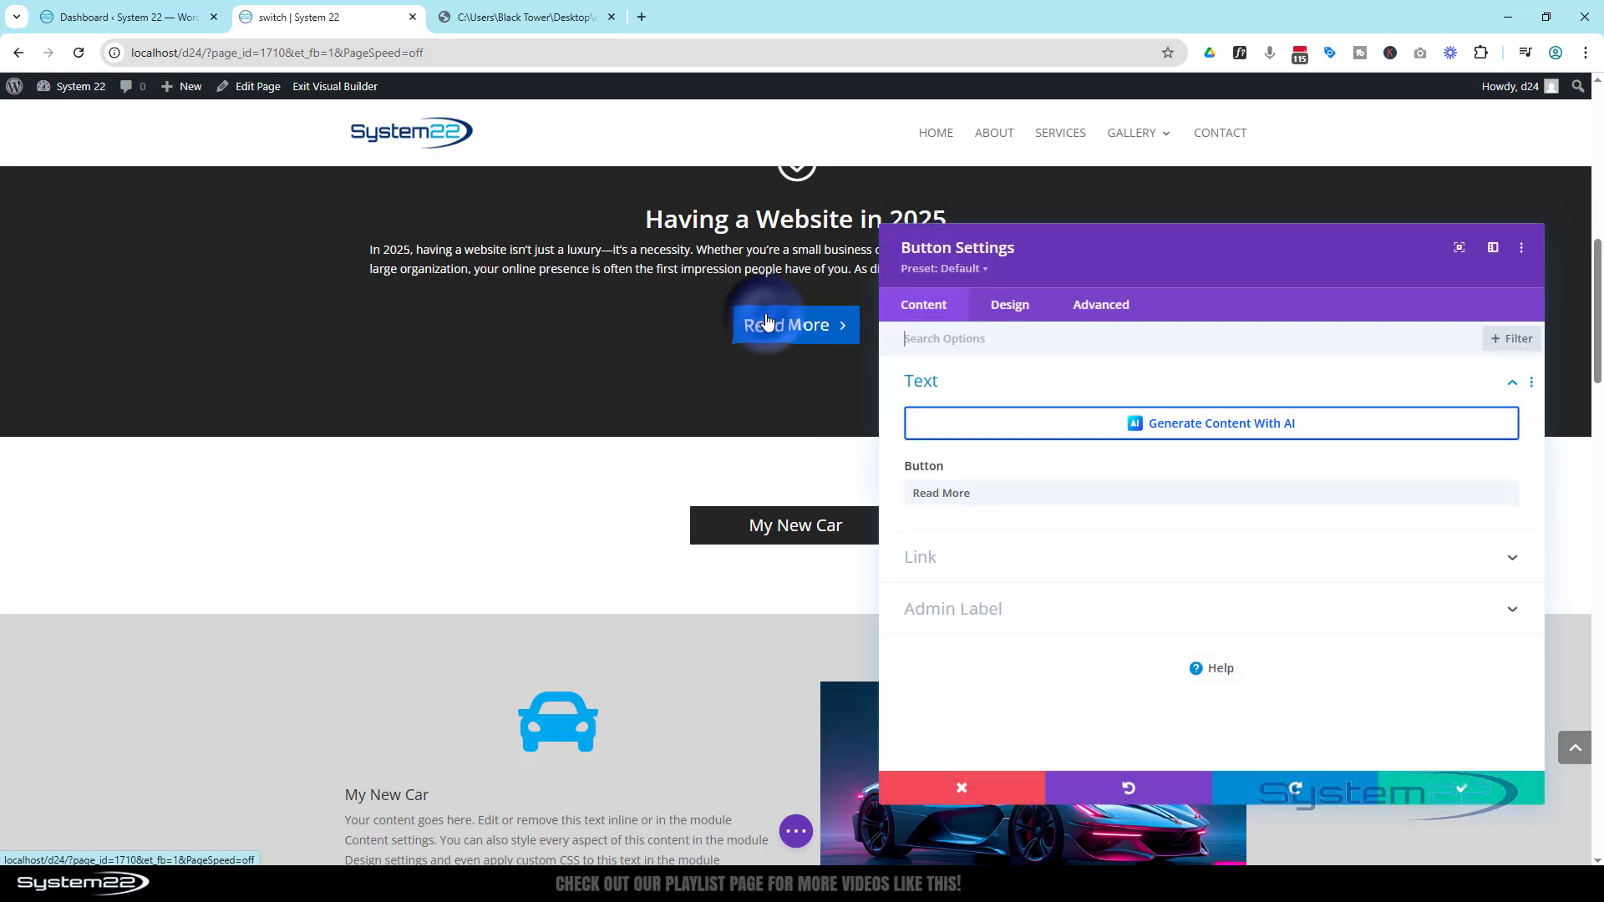
pyautogui.click(1100, 308)
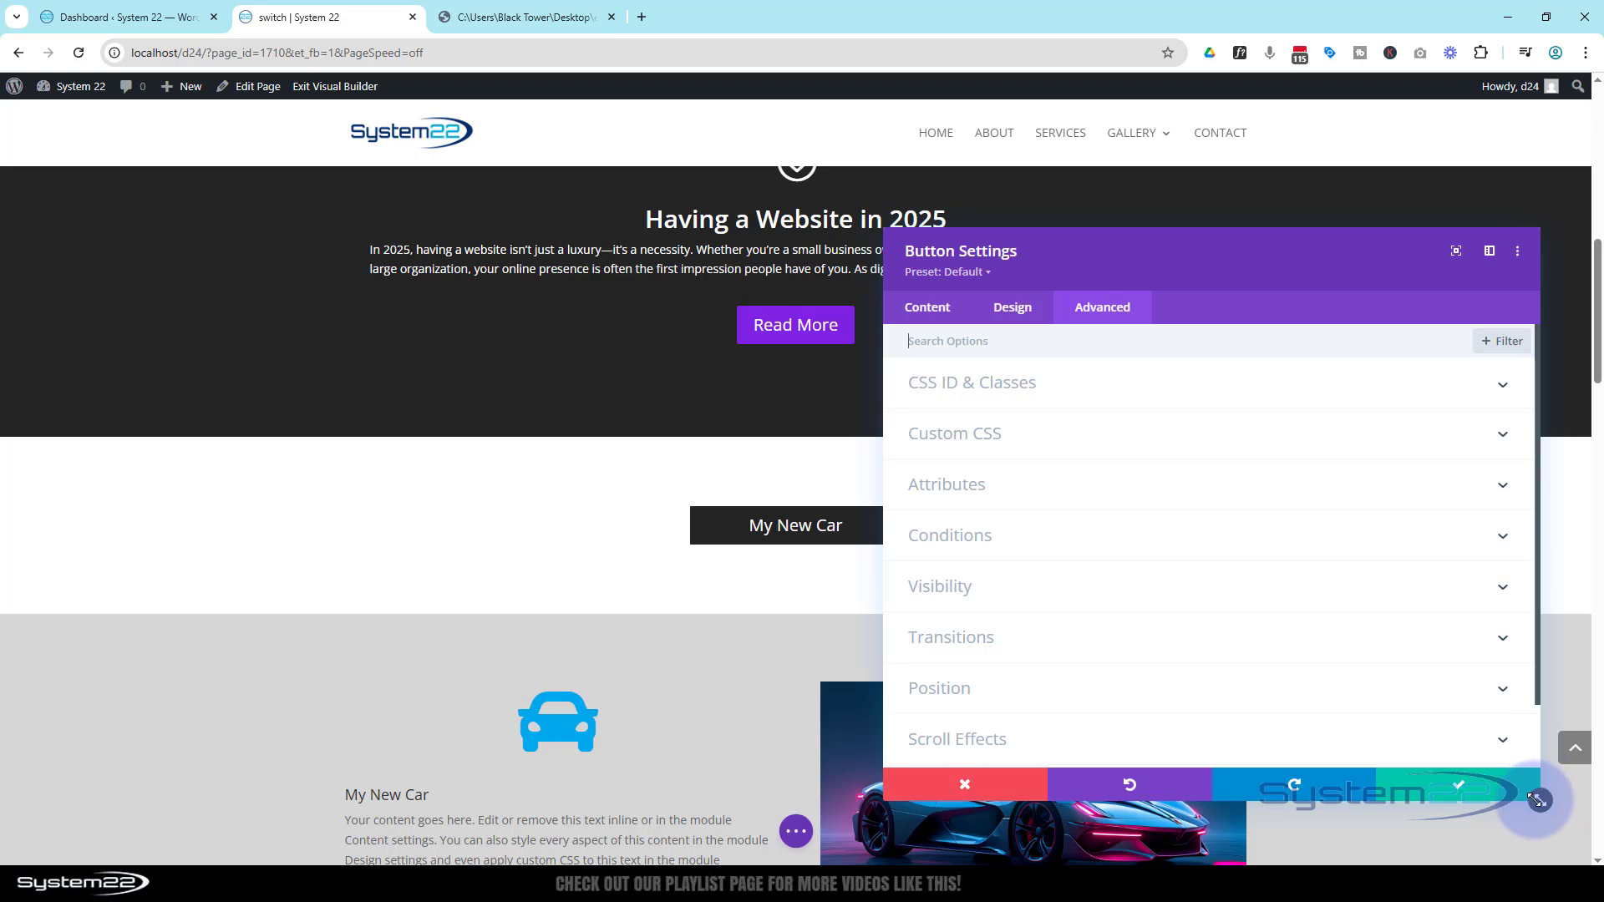
pyautogui.moveTo(1535, 799); pyautogui.dragTo(1350, 631)
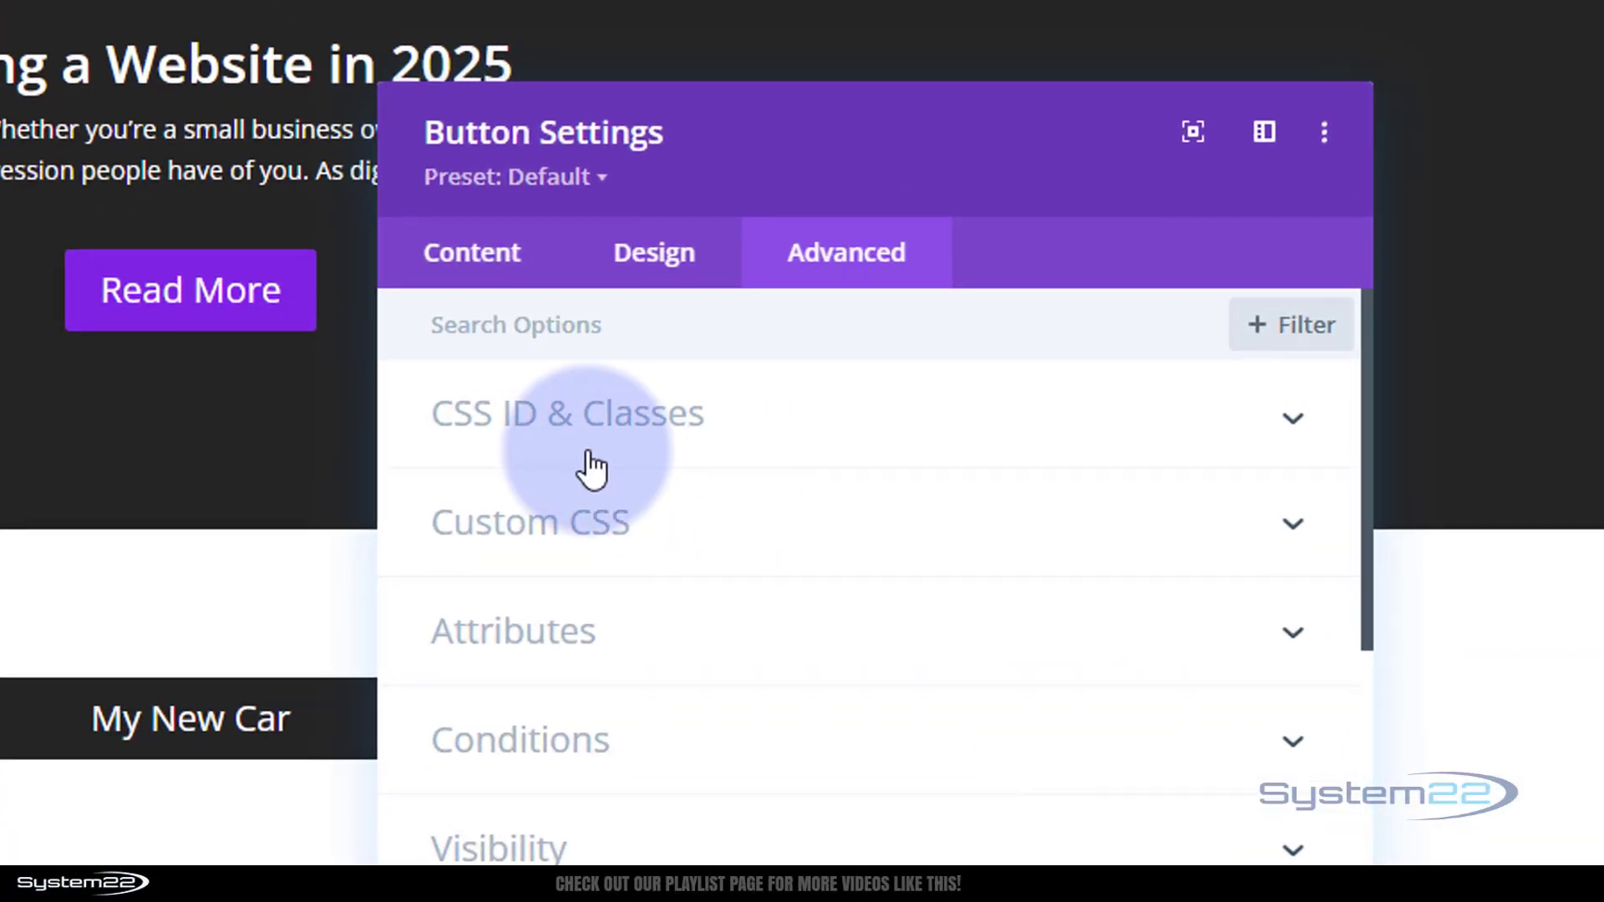
pyautogui.click(732, 419)
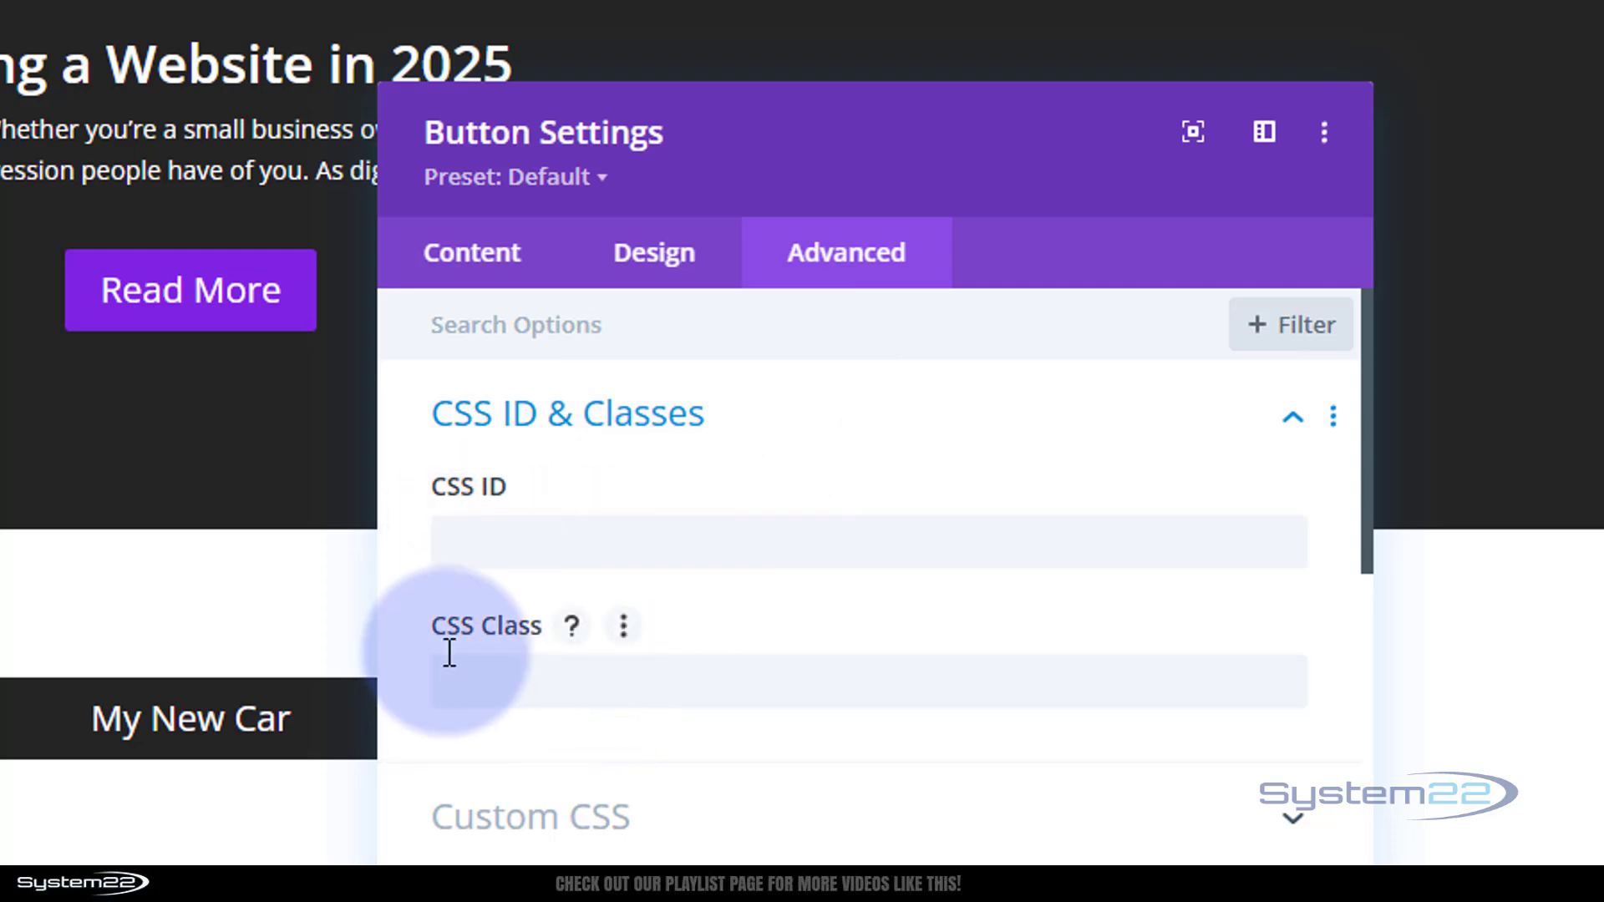
pyautogui.click(449, 539)
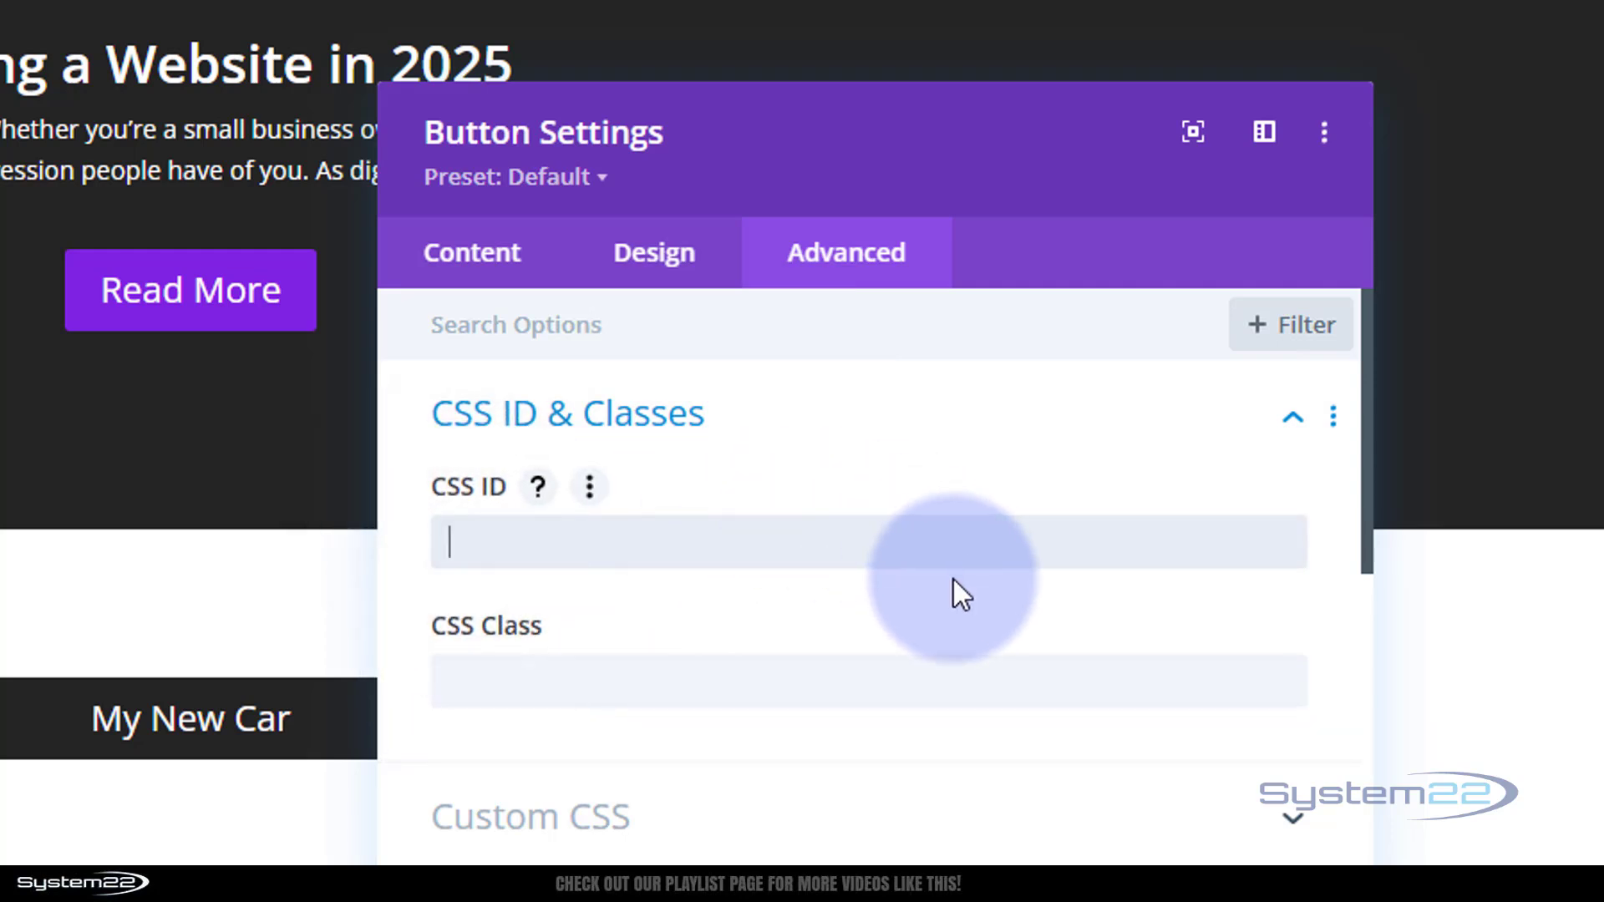
pyautogui.write('toggleButton')
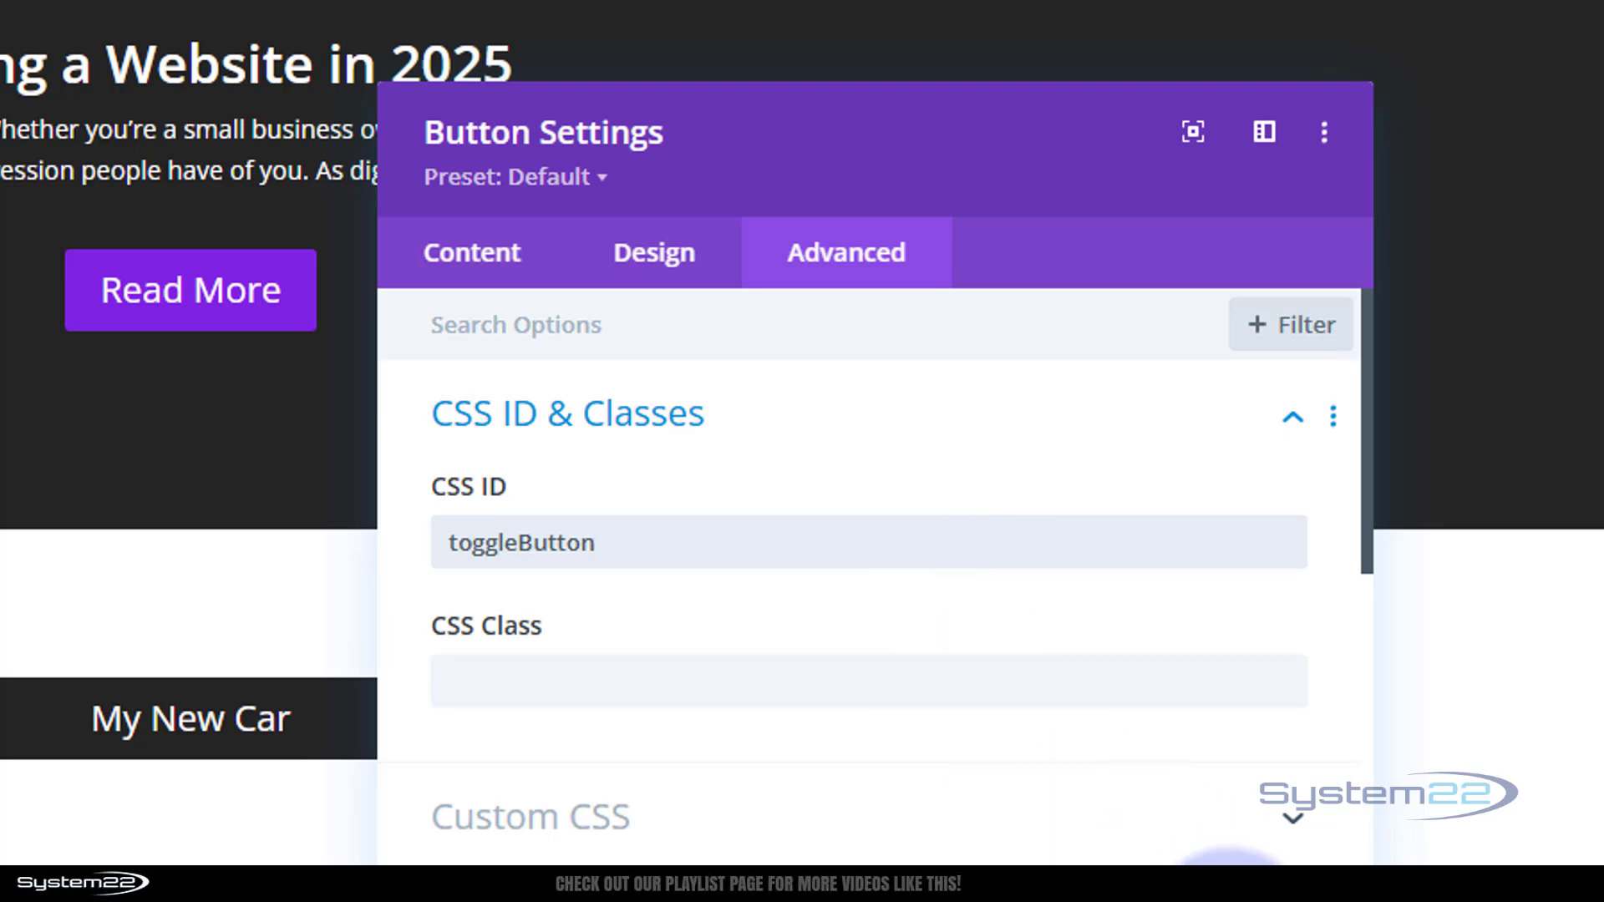
pyautogui.click(1237, 901)
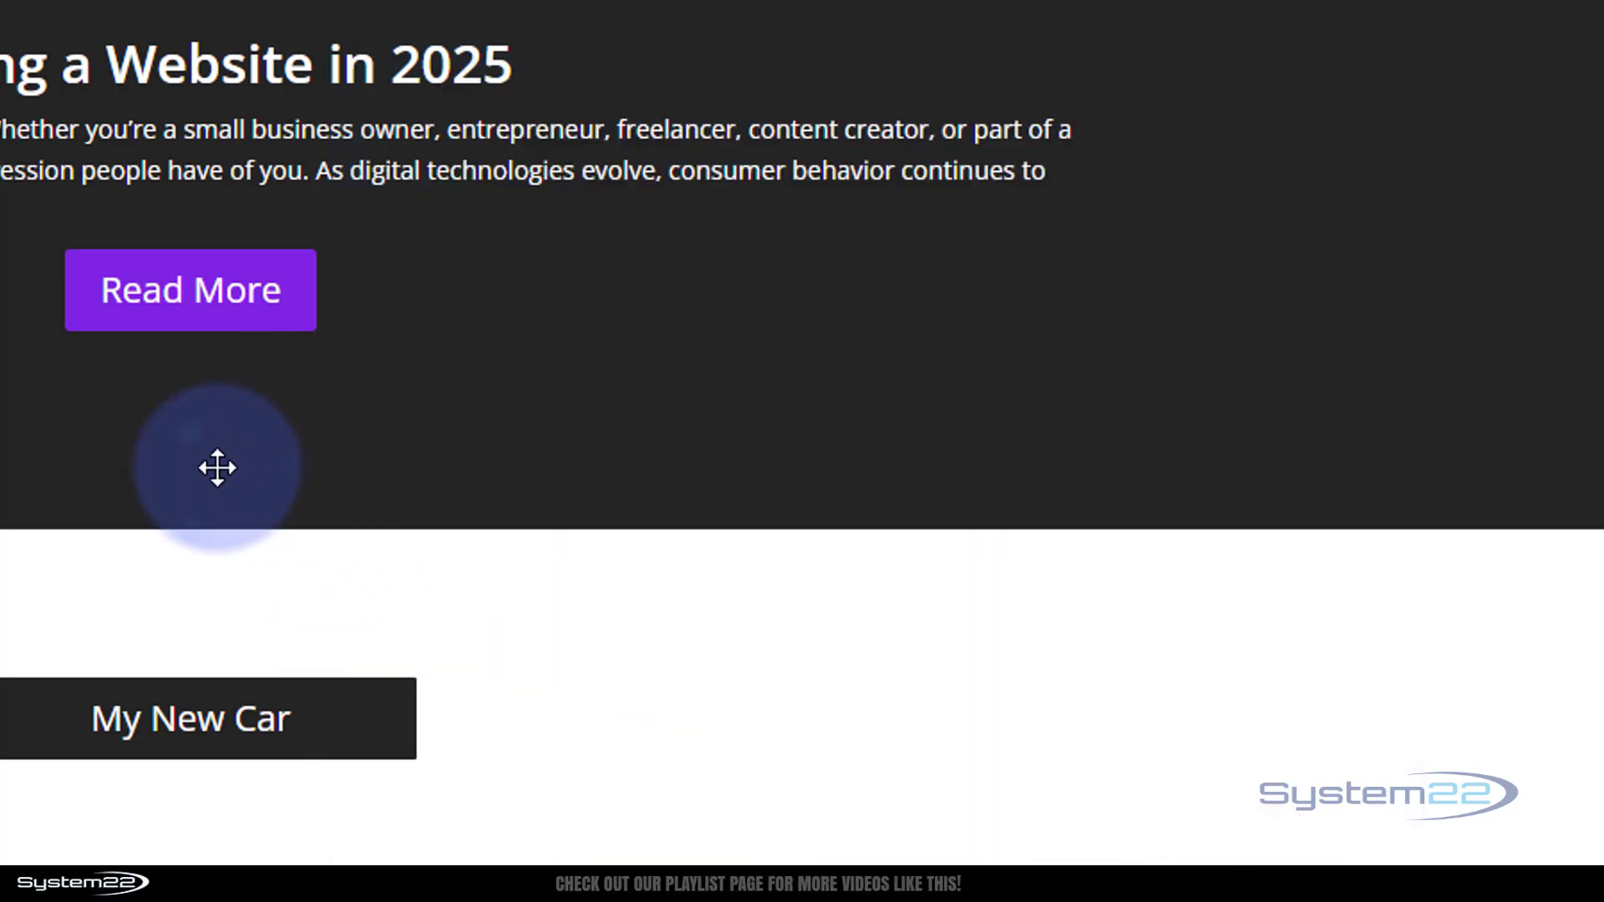
pyautogui.scroll(2, 180, 553)
pyautogui.scroll(2, 179, 553)
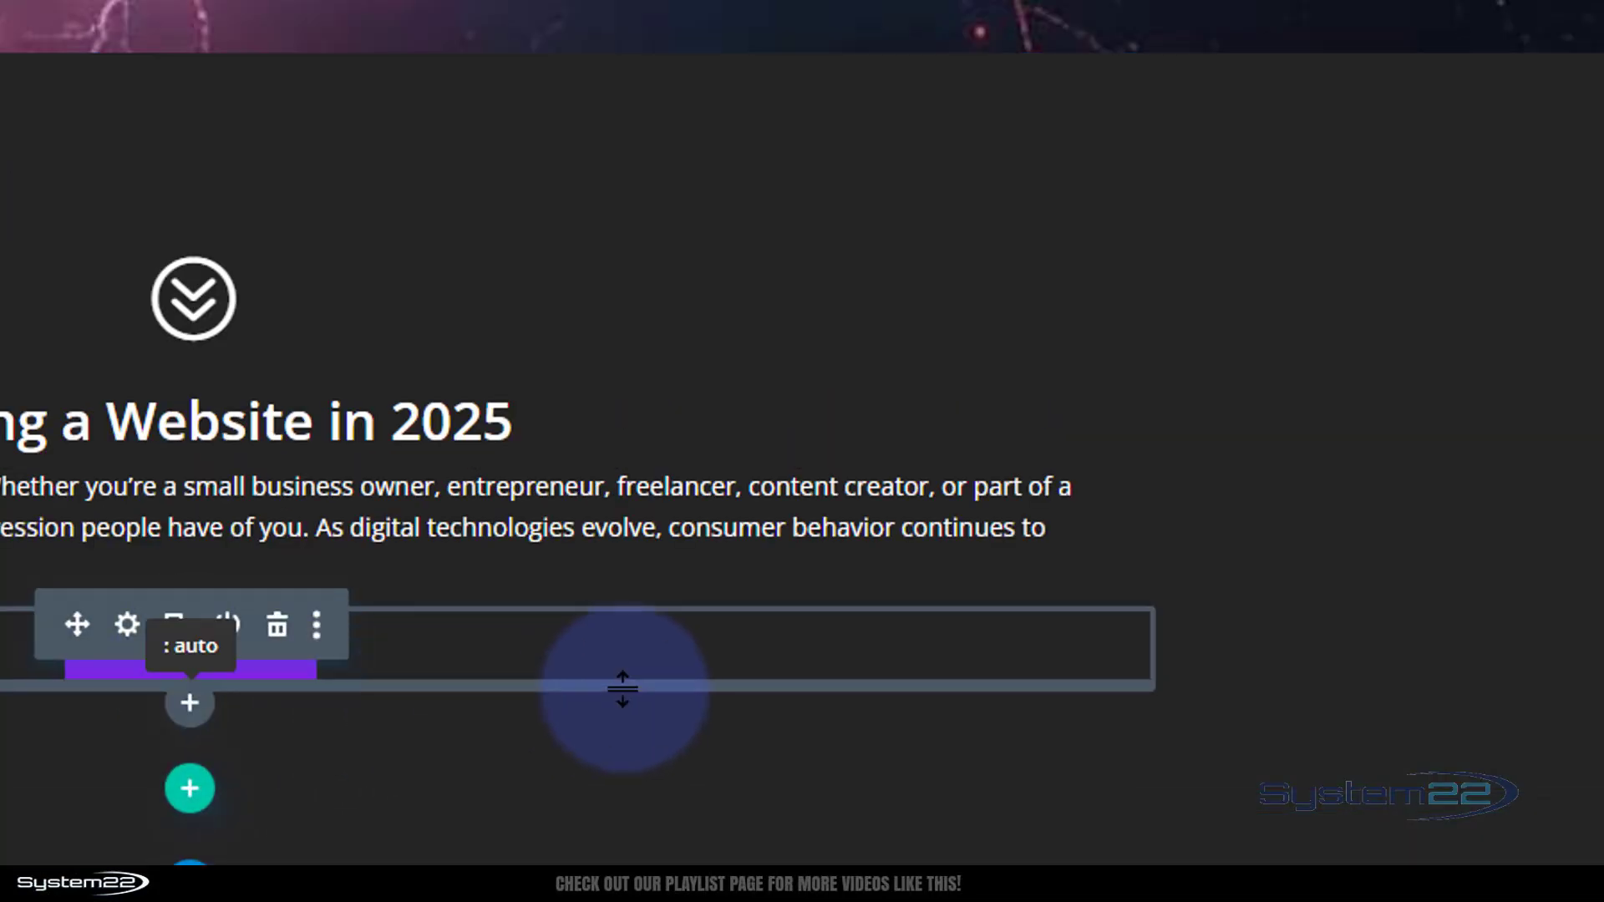
pyautogui.moveTo(532, 458)
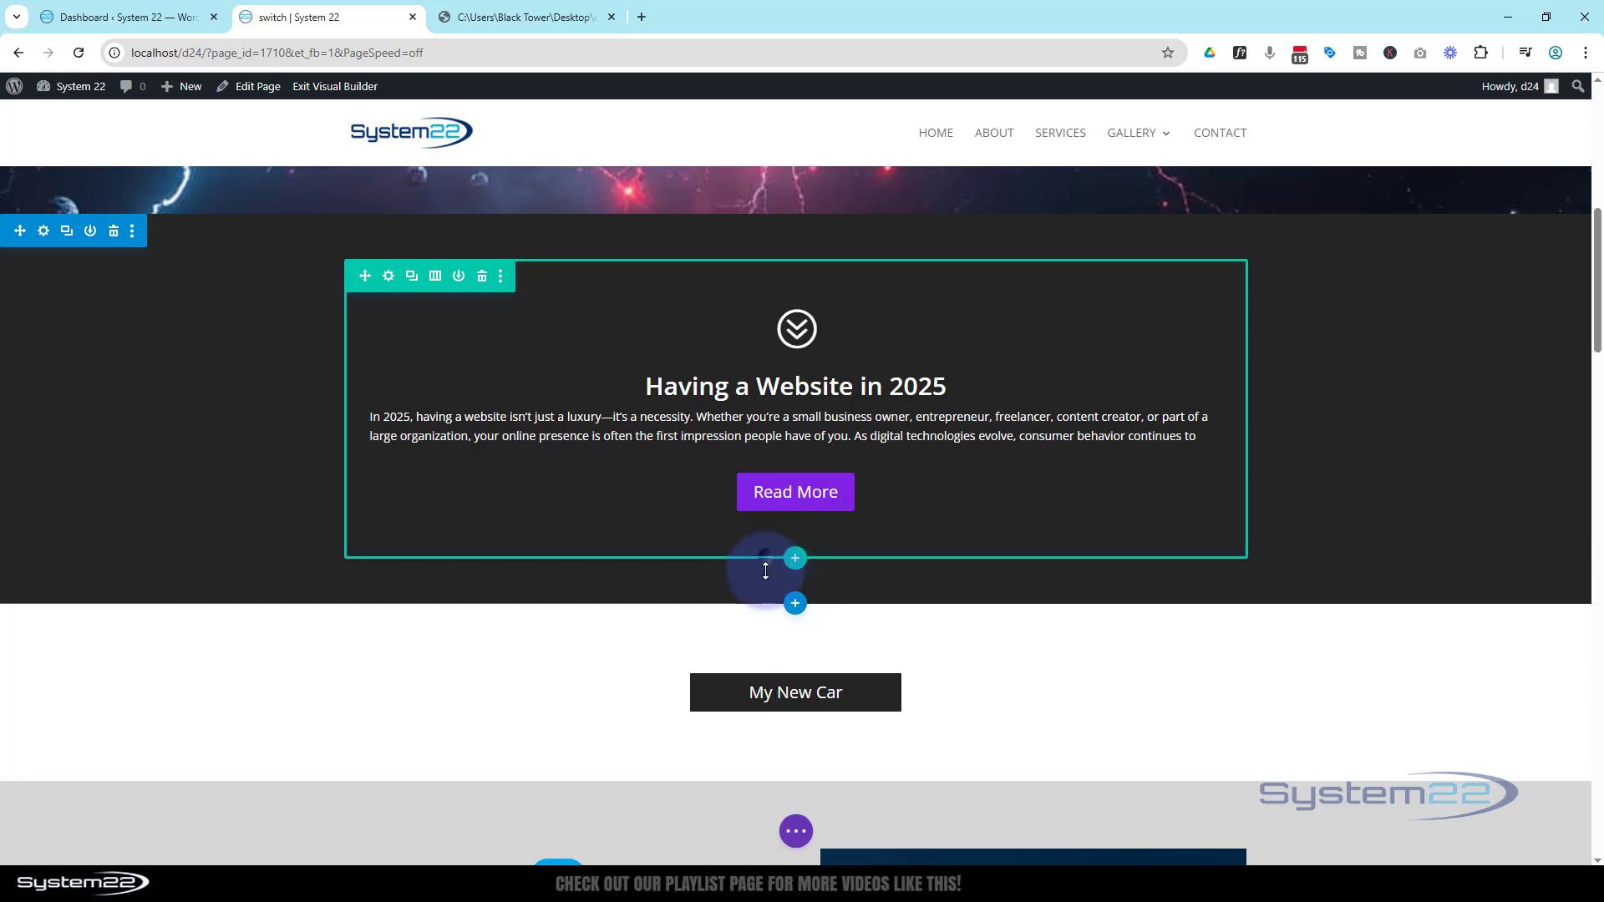
pyautogui.moveTo(764, 562); pyautogui.dragTo(760, 528)
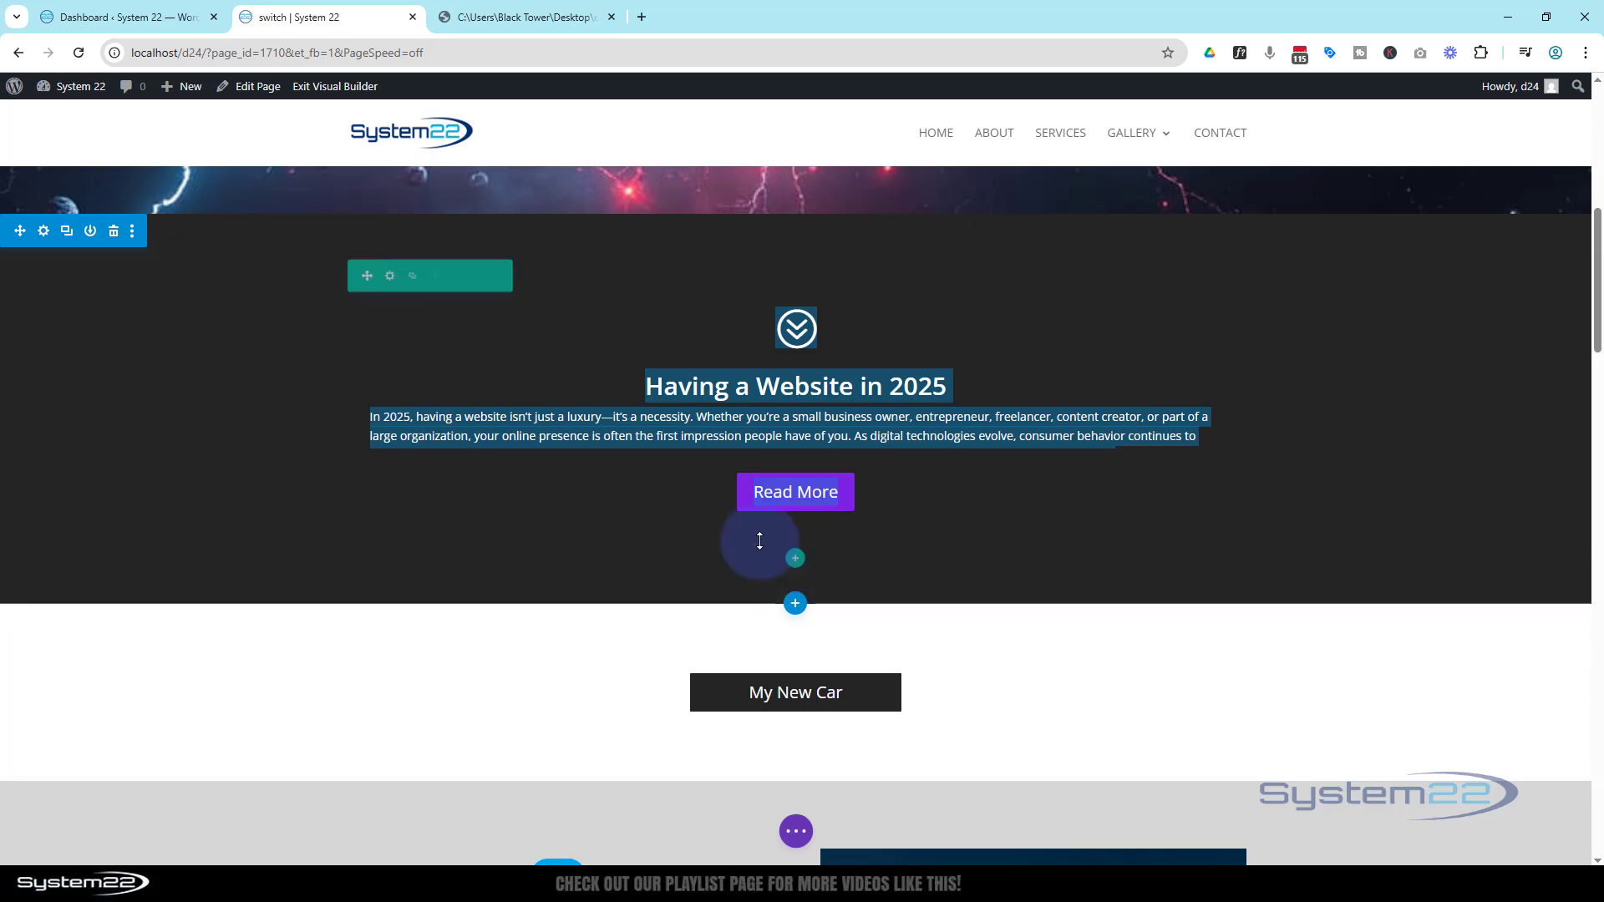
pyautogui.moveTo(762, 549)
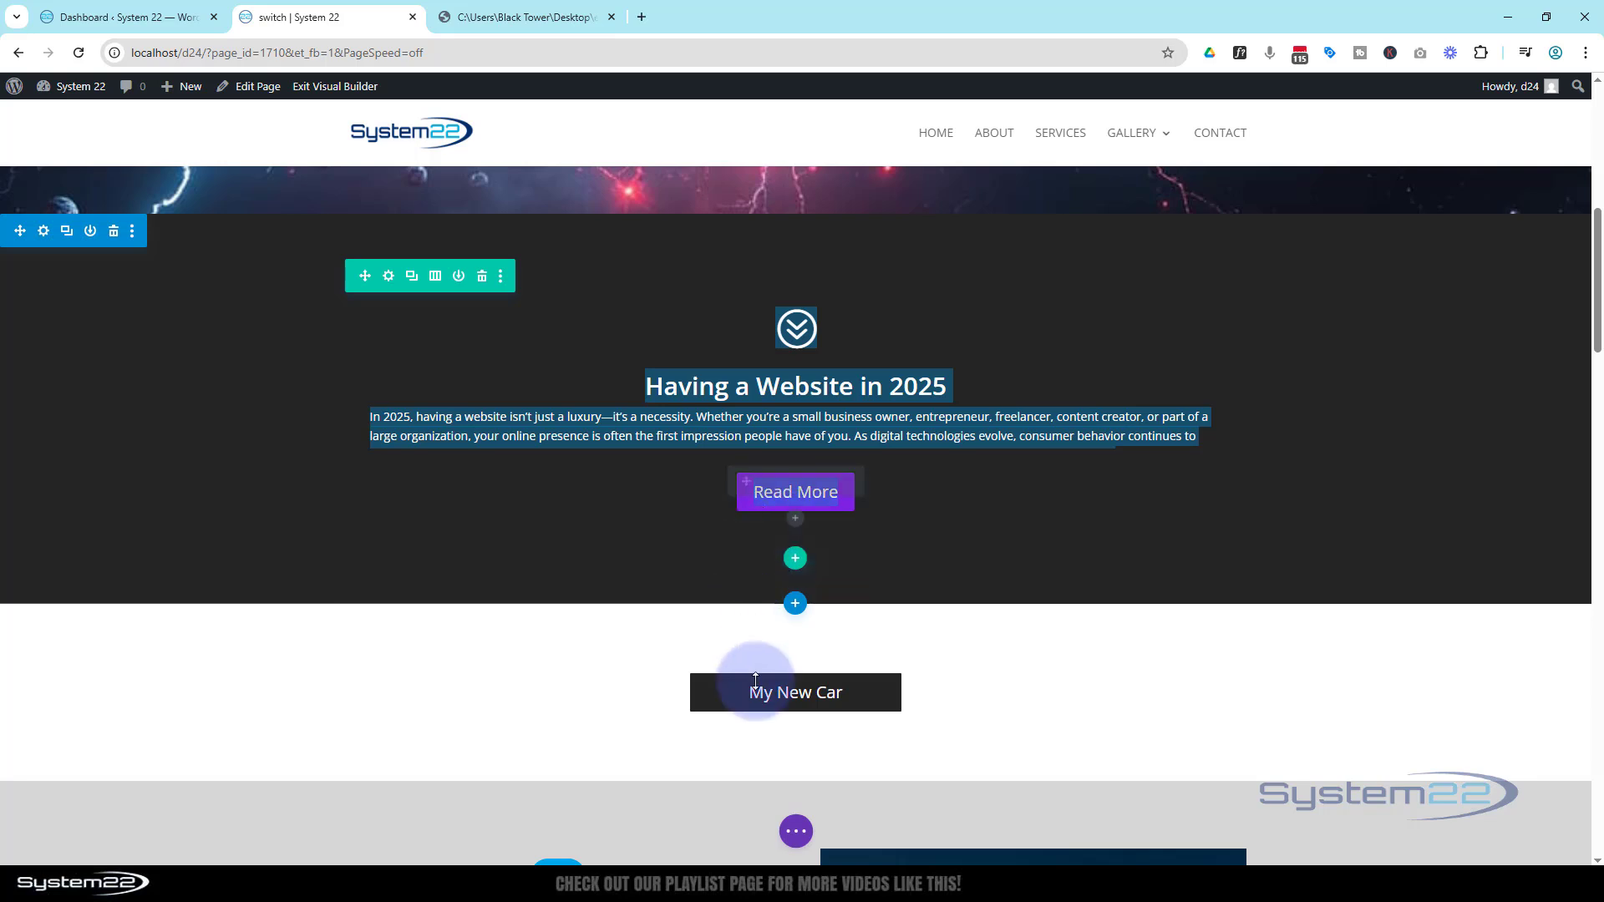
# Examine the page's section, row and module structure in wireframe view, then return to desktop view
pyautogui.click(797, 835)
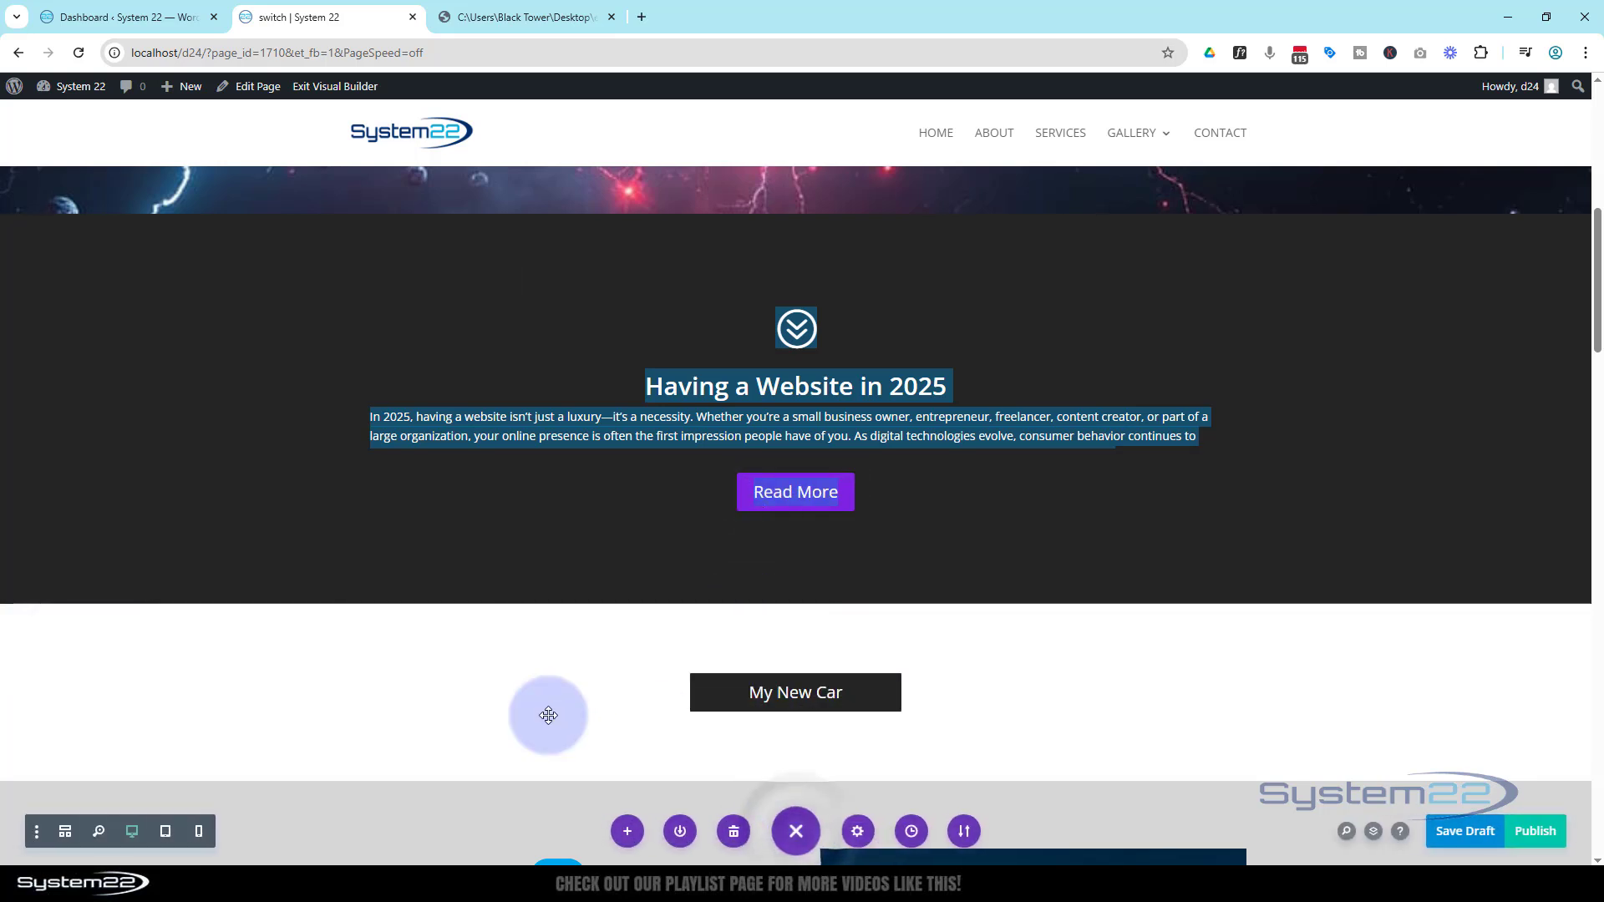
pyautogui.click(66, 836)
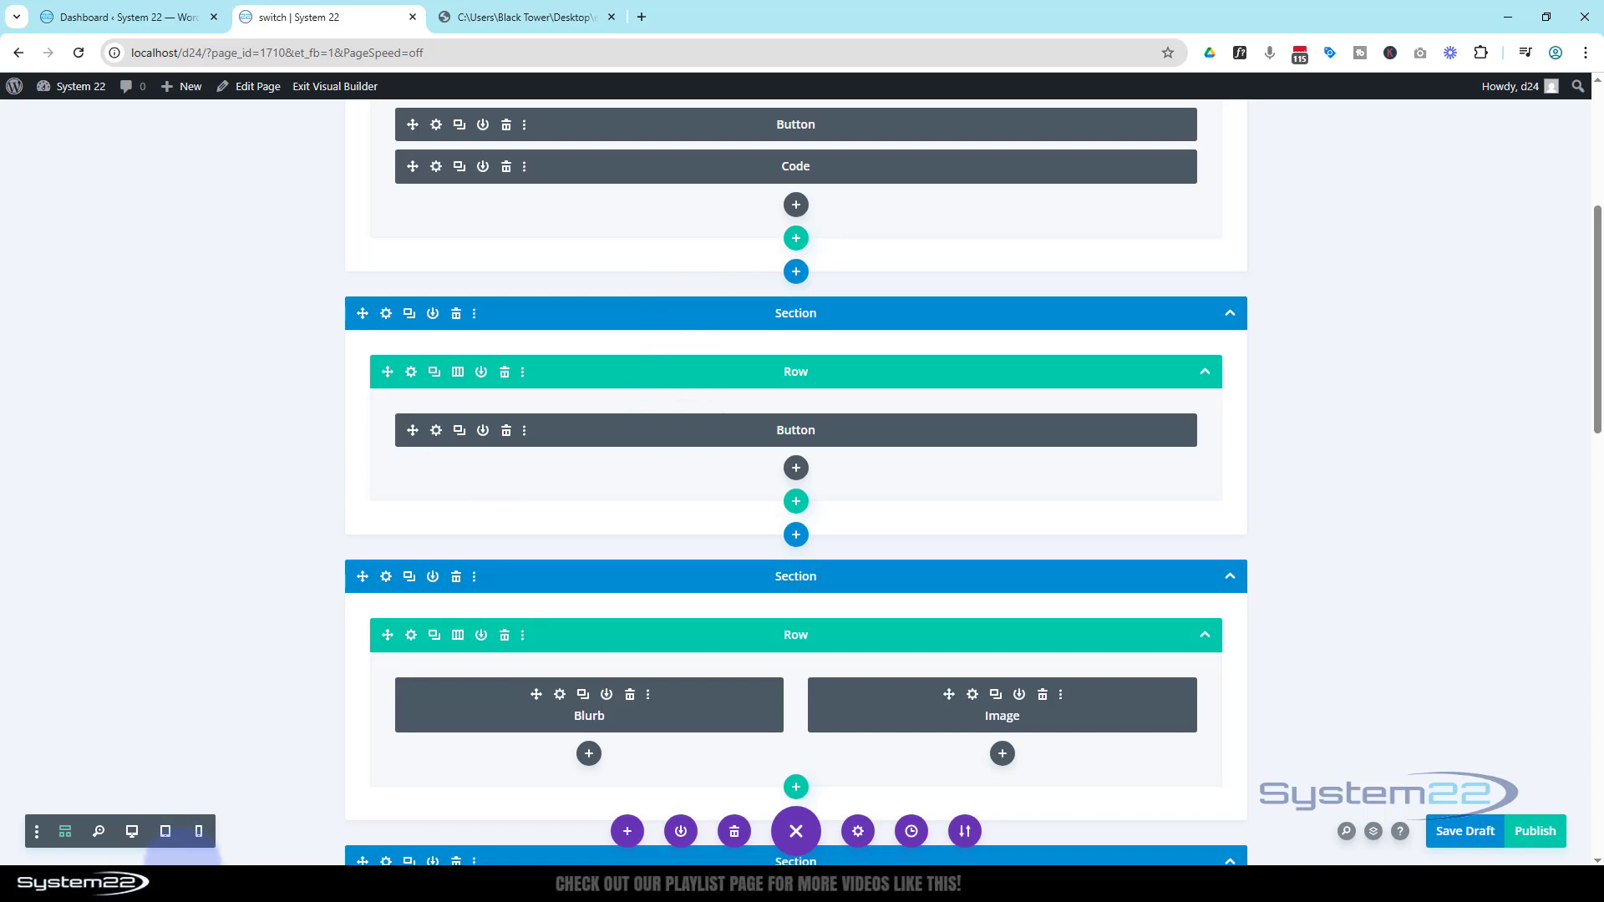
pyautogui.scroll(5, 601, 447)
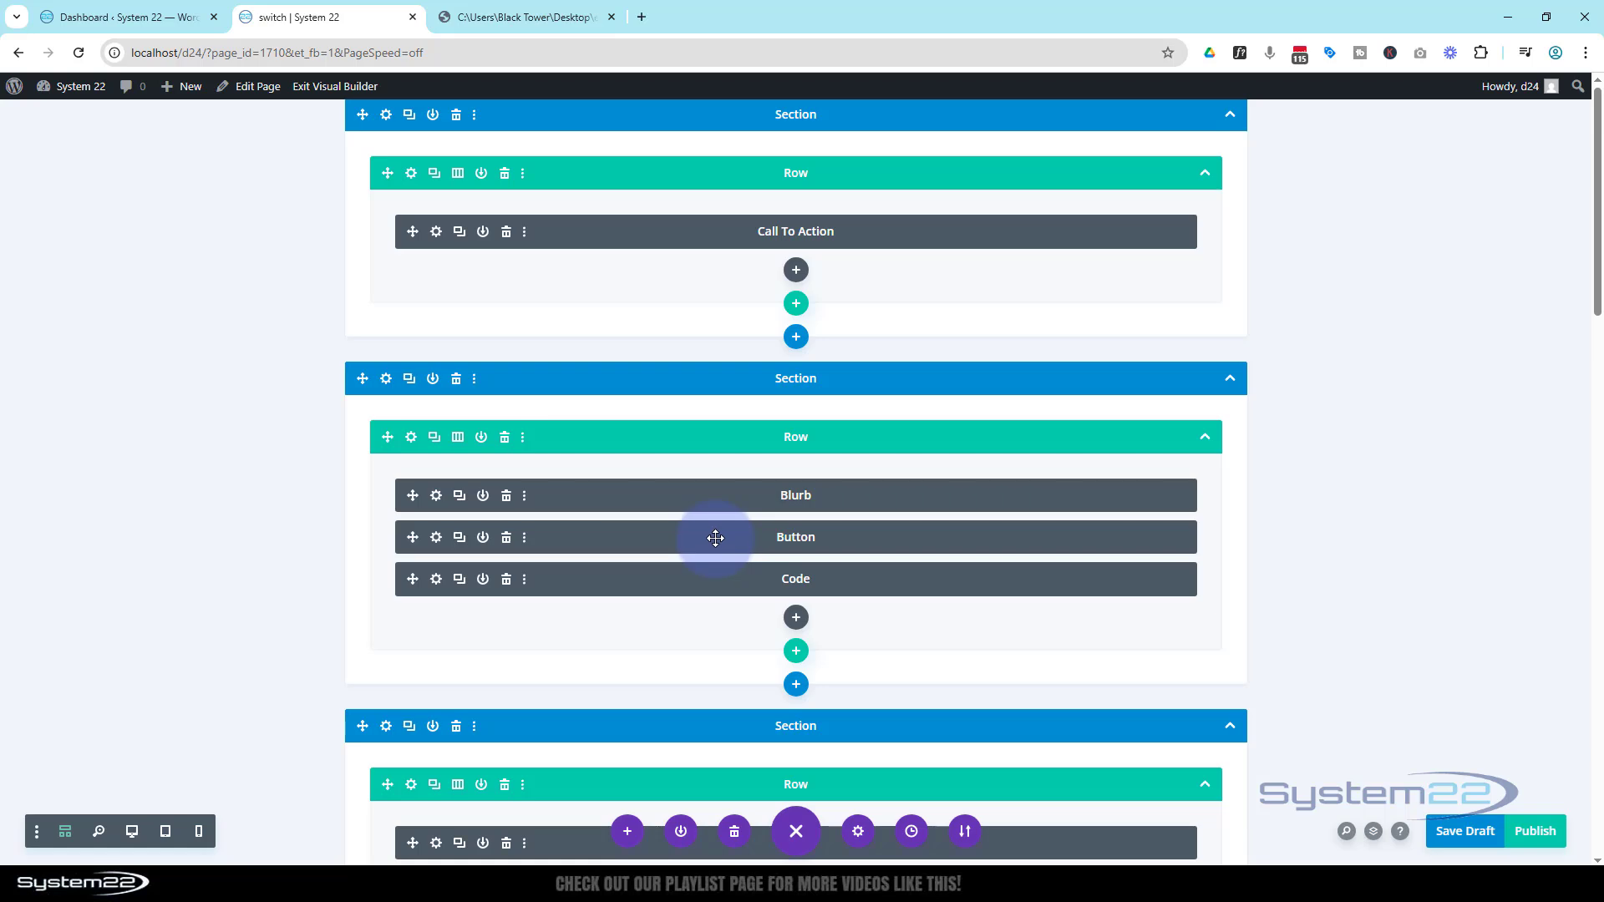
pyautogui.click(131, 831)
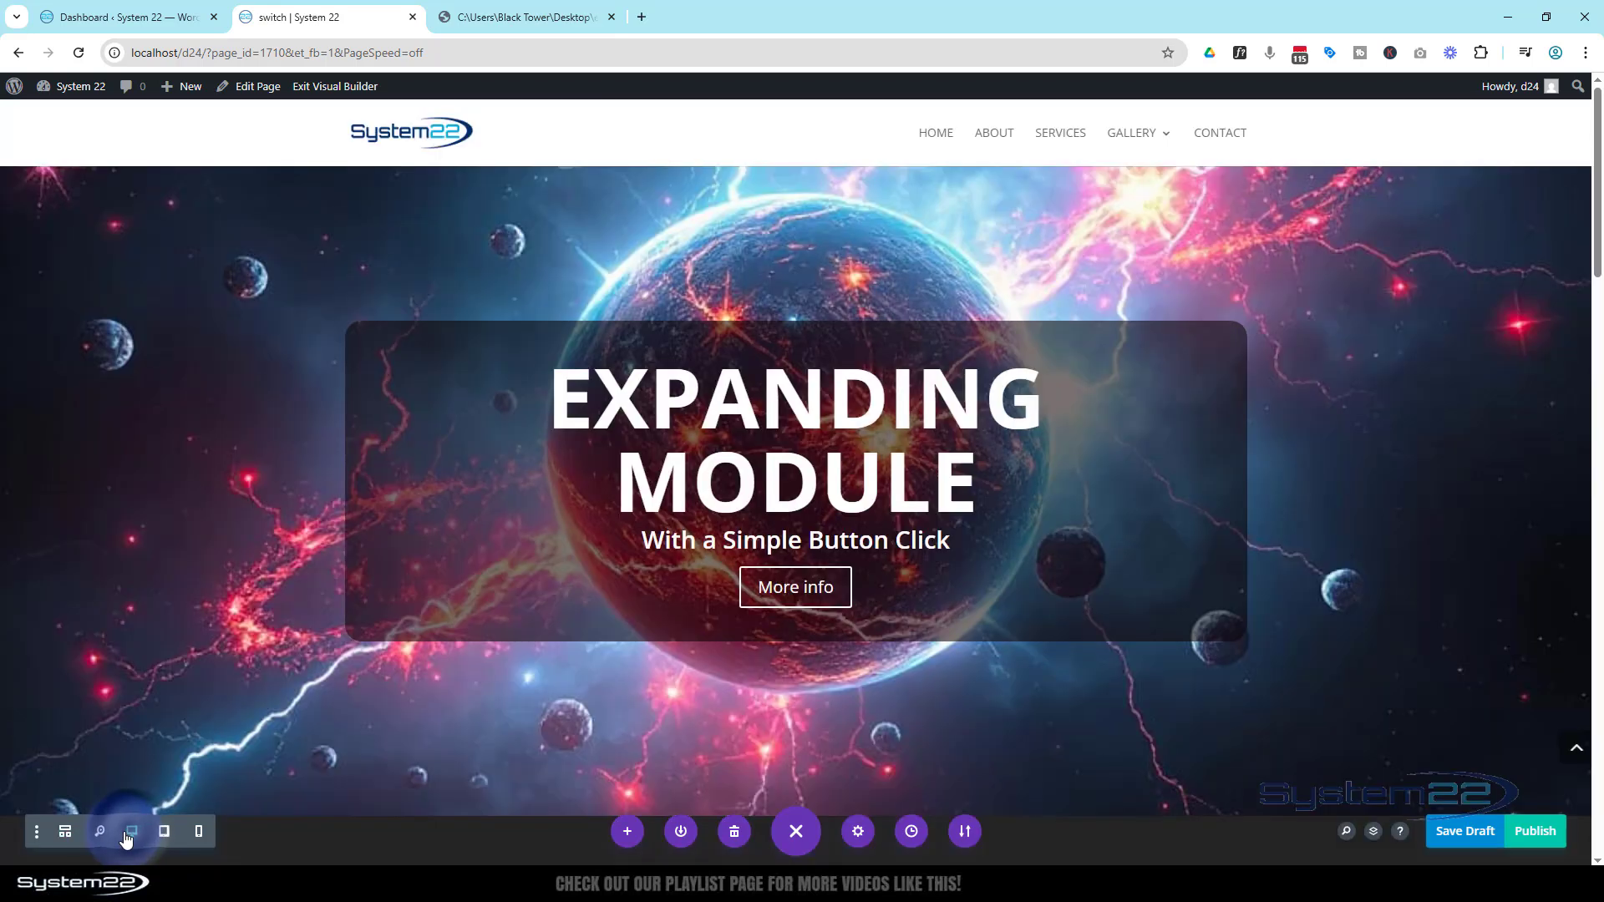
pyautogui.scroll(-3, 287, 615)
pyautogui.scroll(-3, 286, 615)
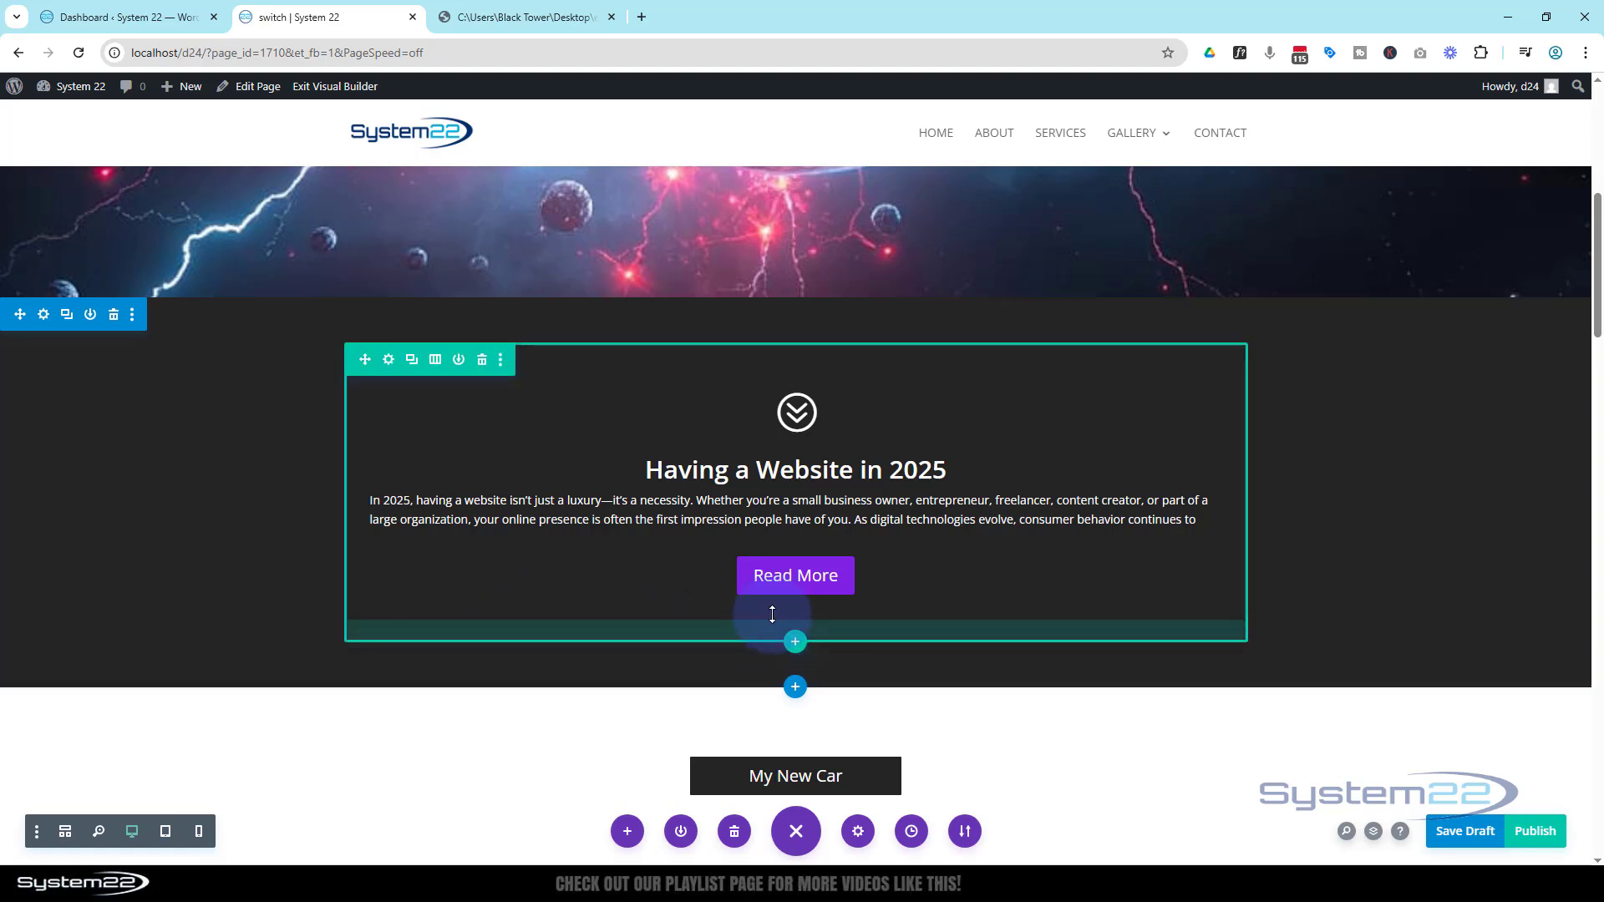
# Open the Code module settings and copy the expandableElement ID referenced in the script
pyautogui.click(767, 628)
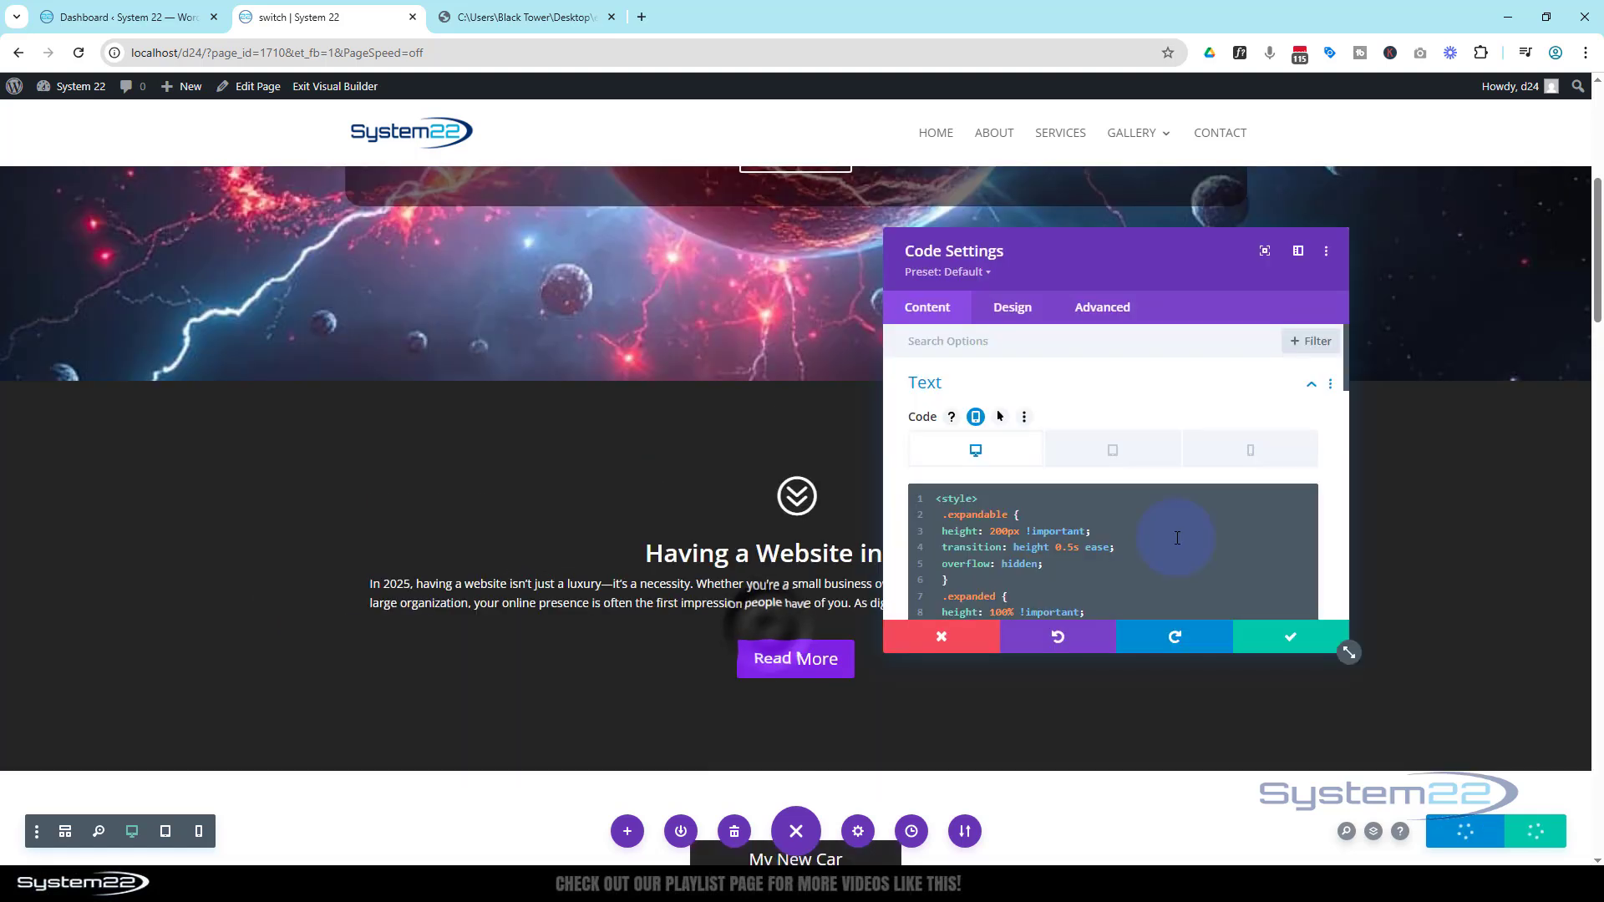
pyautogui.scroll(-5, 1177, 539)
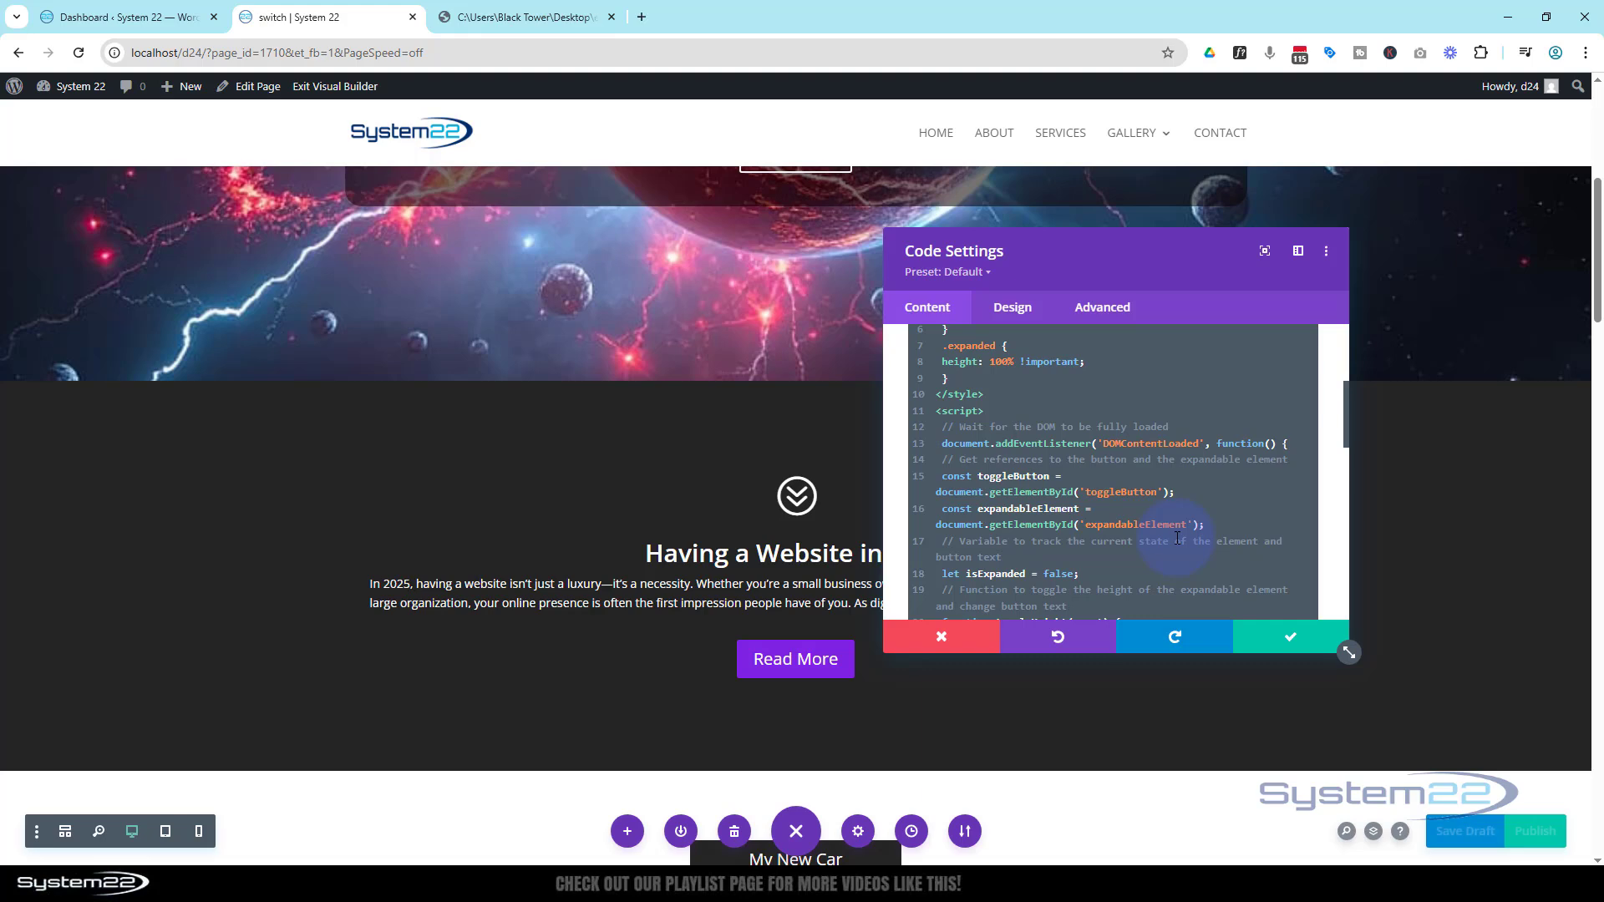
pyautogui.scroll(-2, 1177, 538)
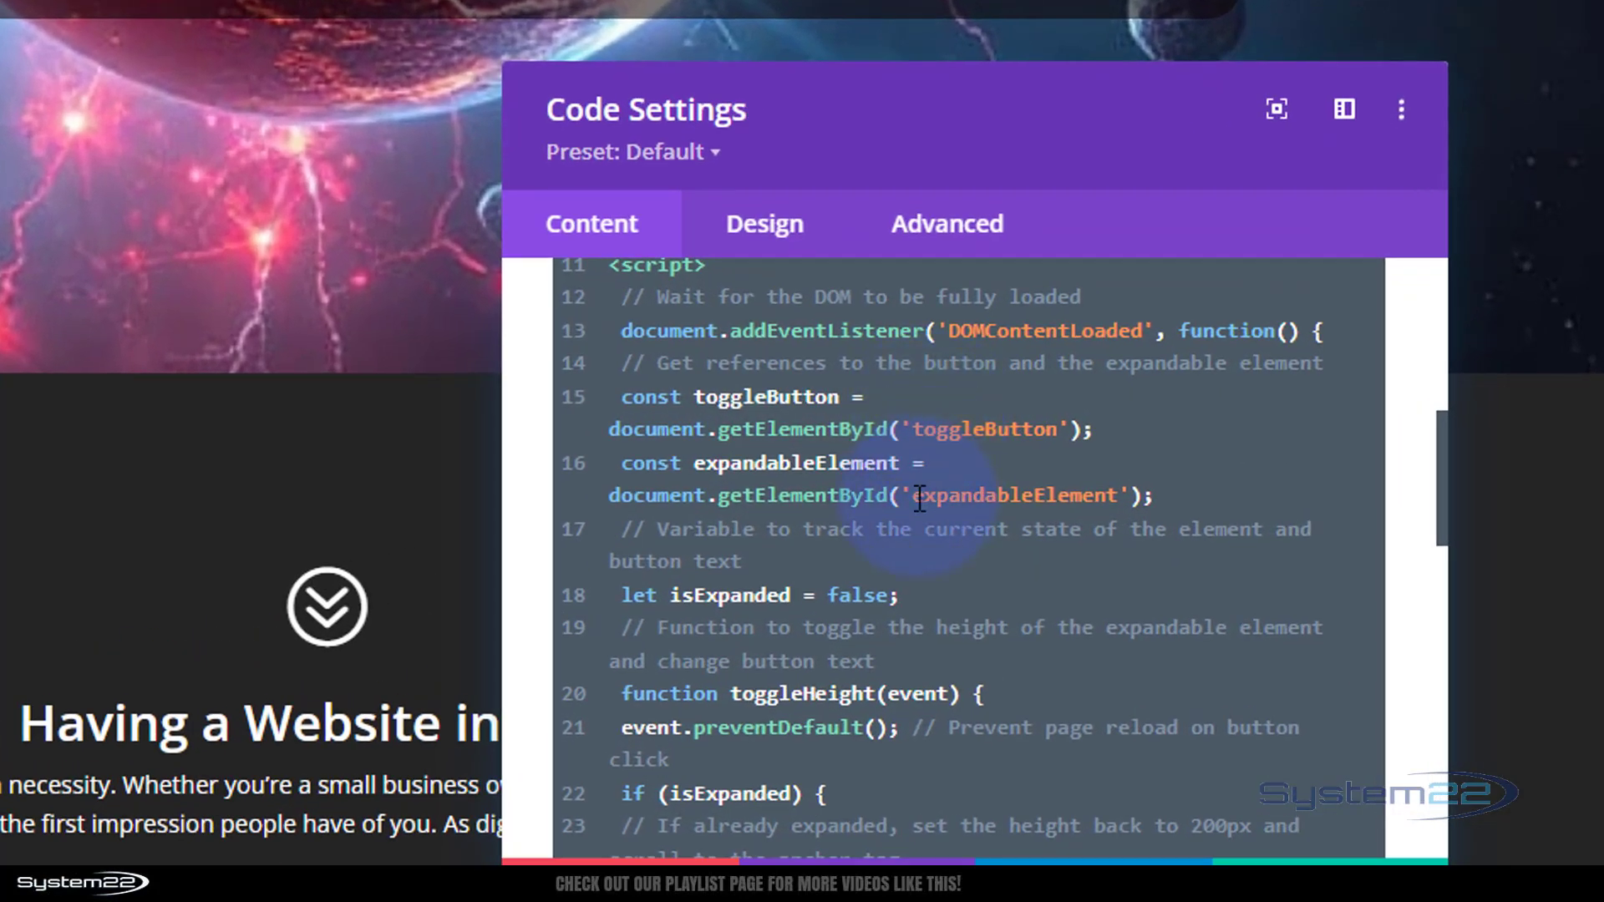
pyautogui.moveTo(919, 499); pyautogui.dragTo(1111, 488)
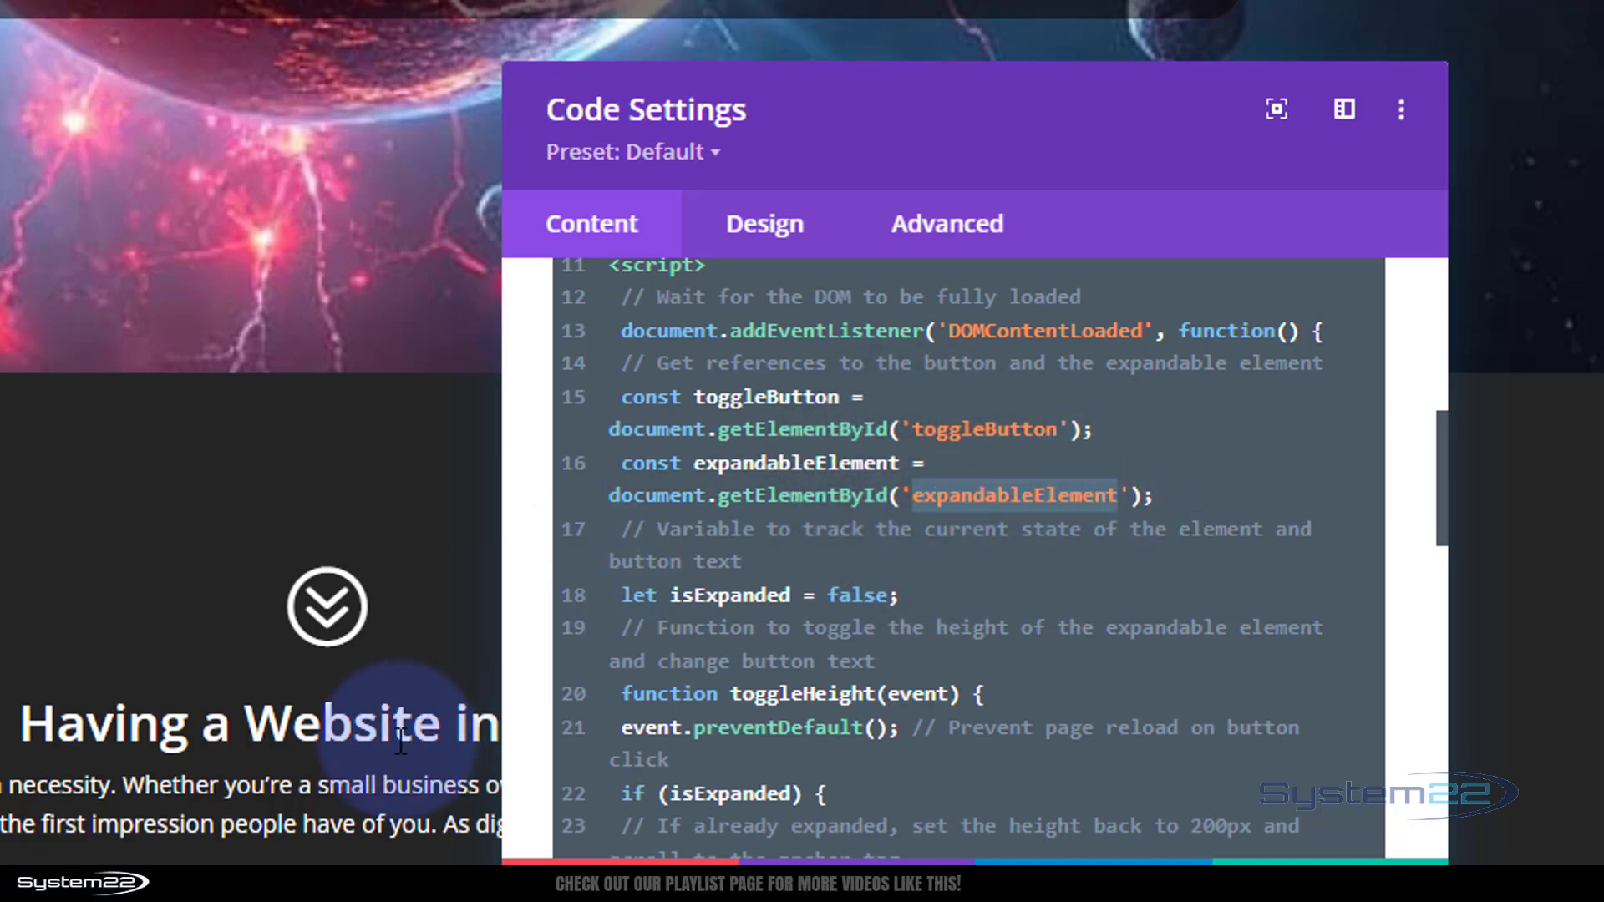
pyautogui.scroll(5, 815, 614)
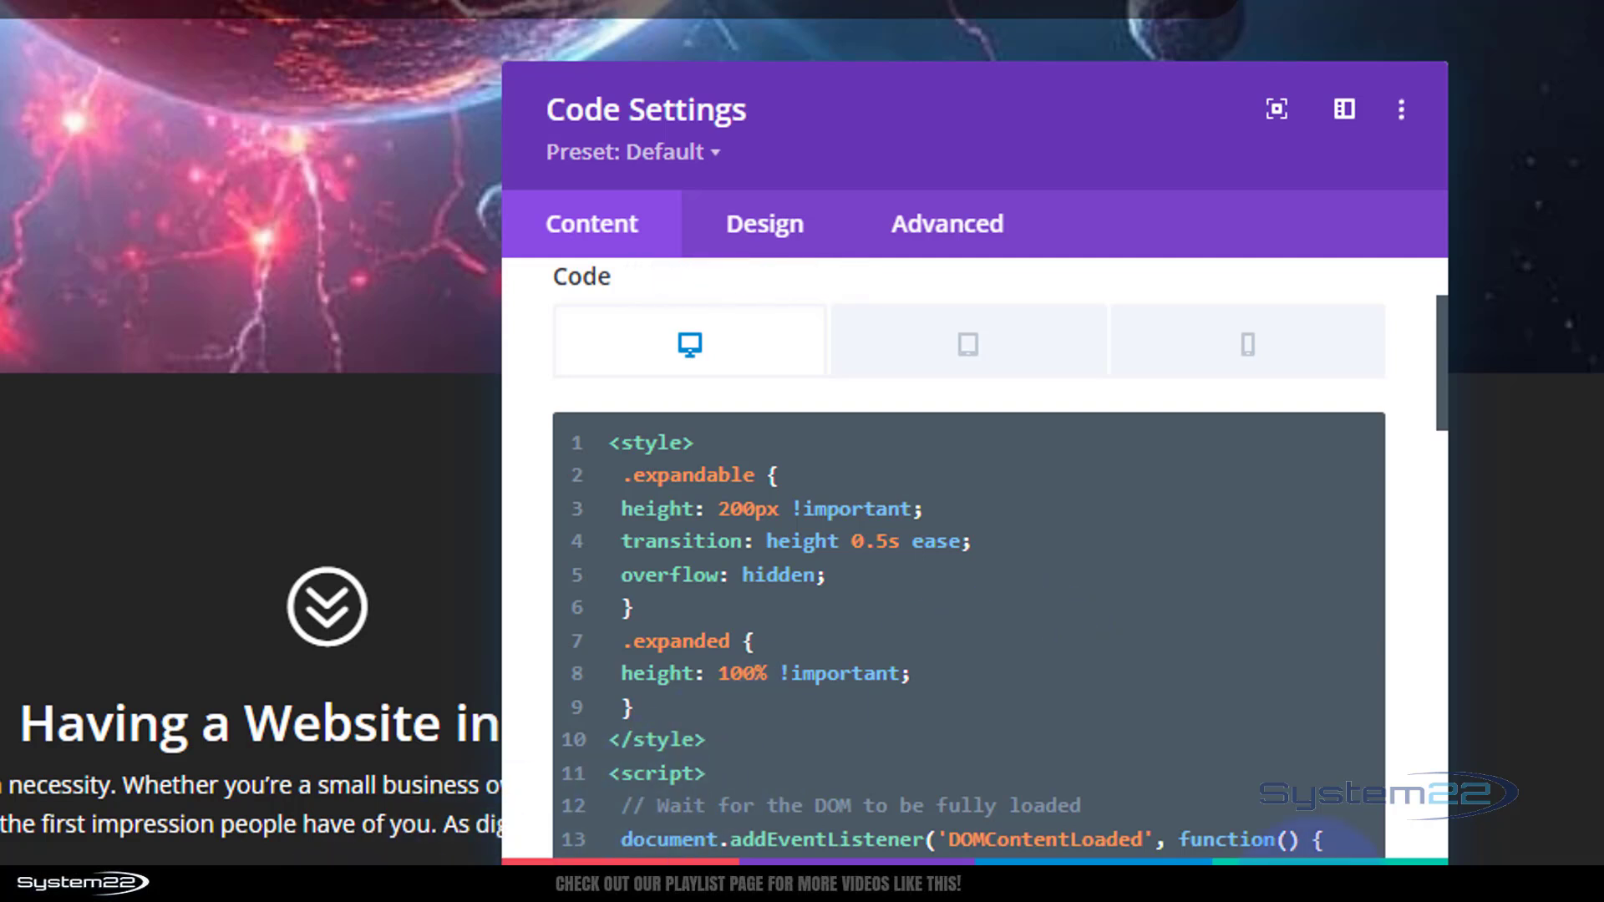
pyautogui.click(1328, 862)
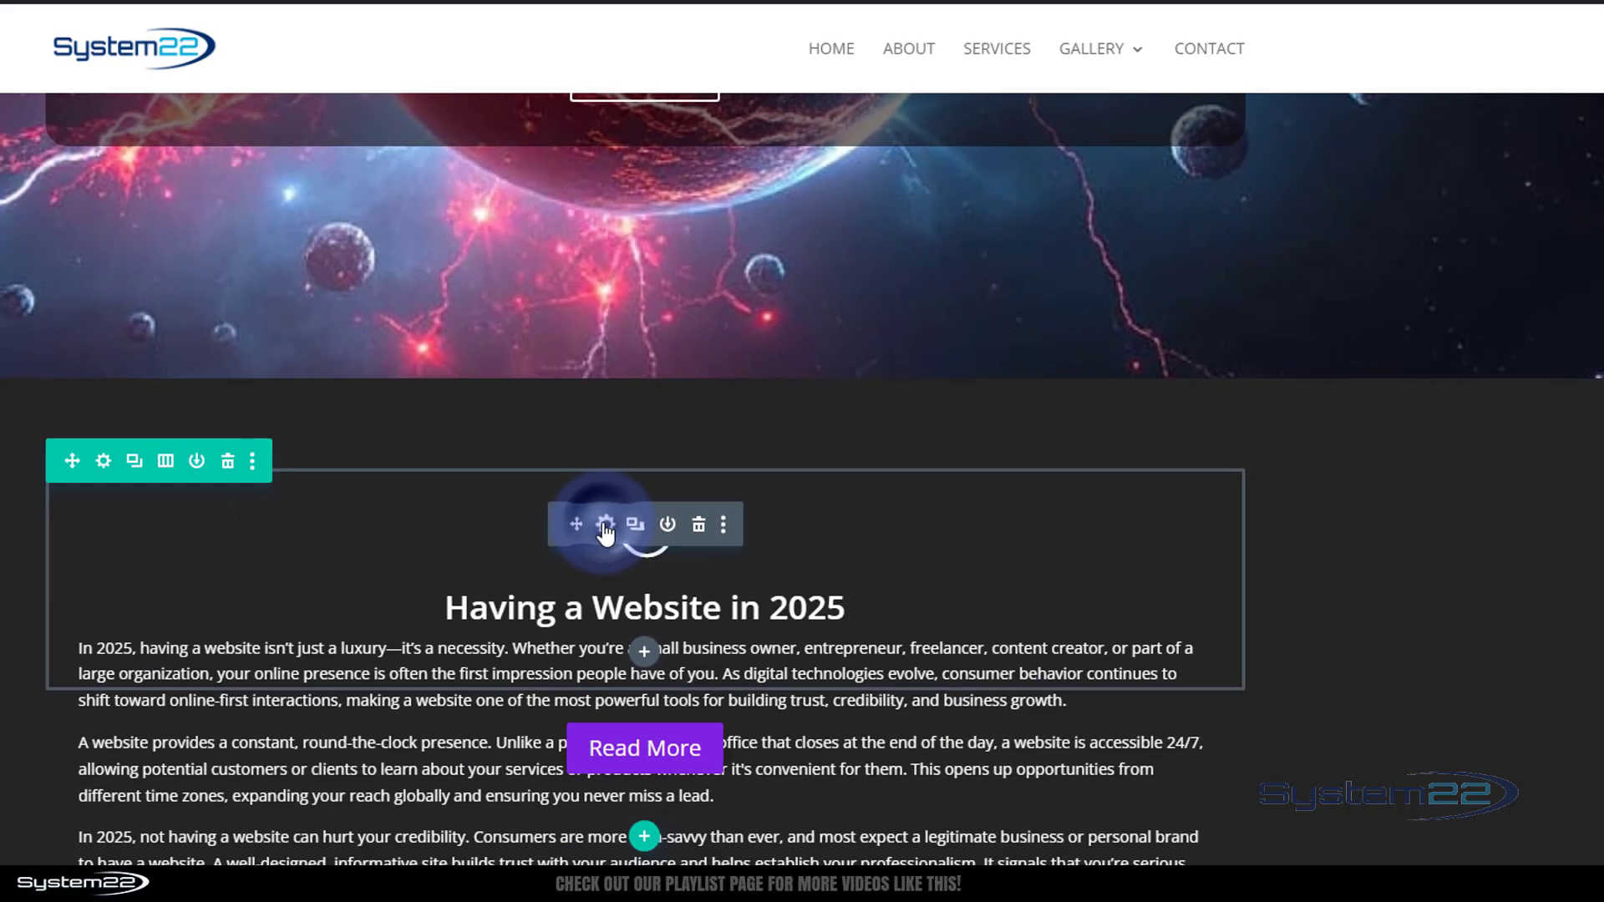
# Paste expandableElement as the Blurb module's CSS ID and save its settings
pyautogui.click(264, 595)
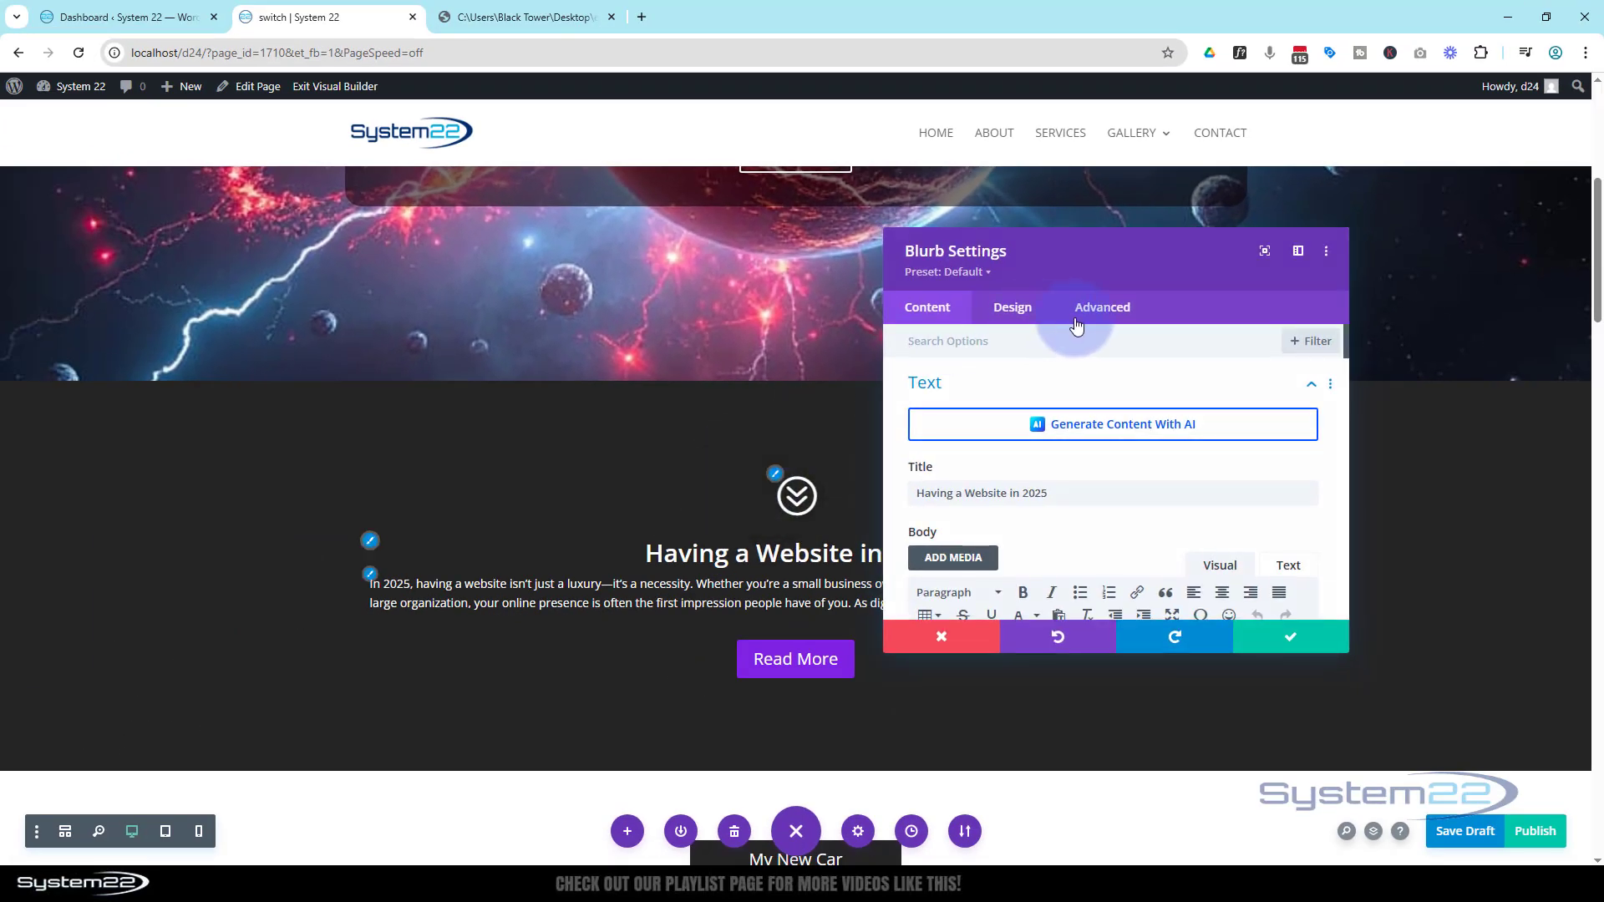
pyautogui.click(1114, 309)
pyautogui.click(1118, 385)
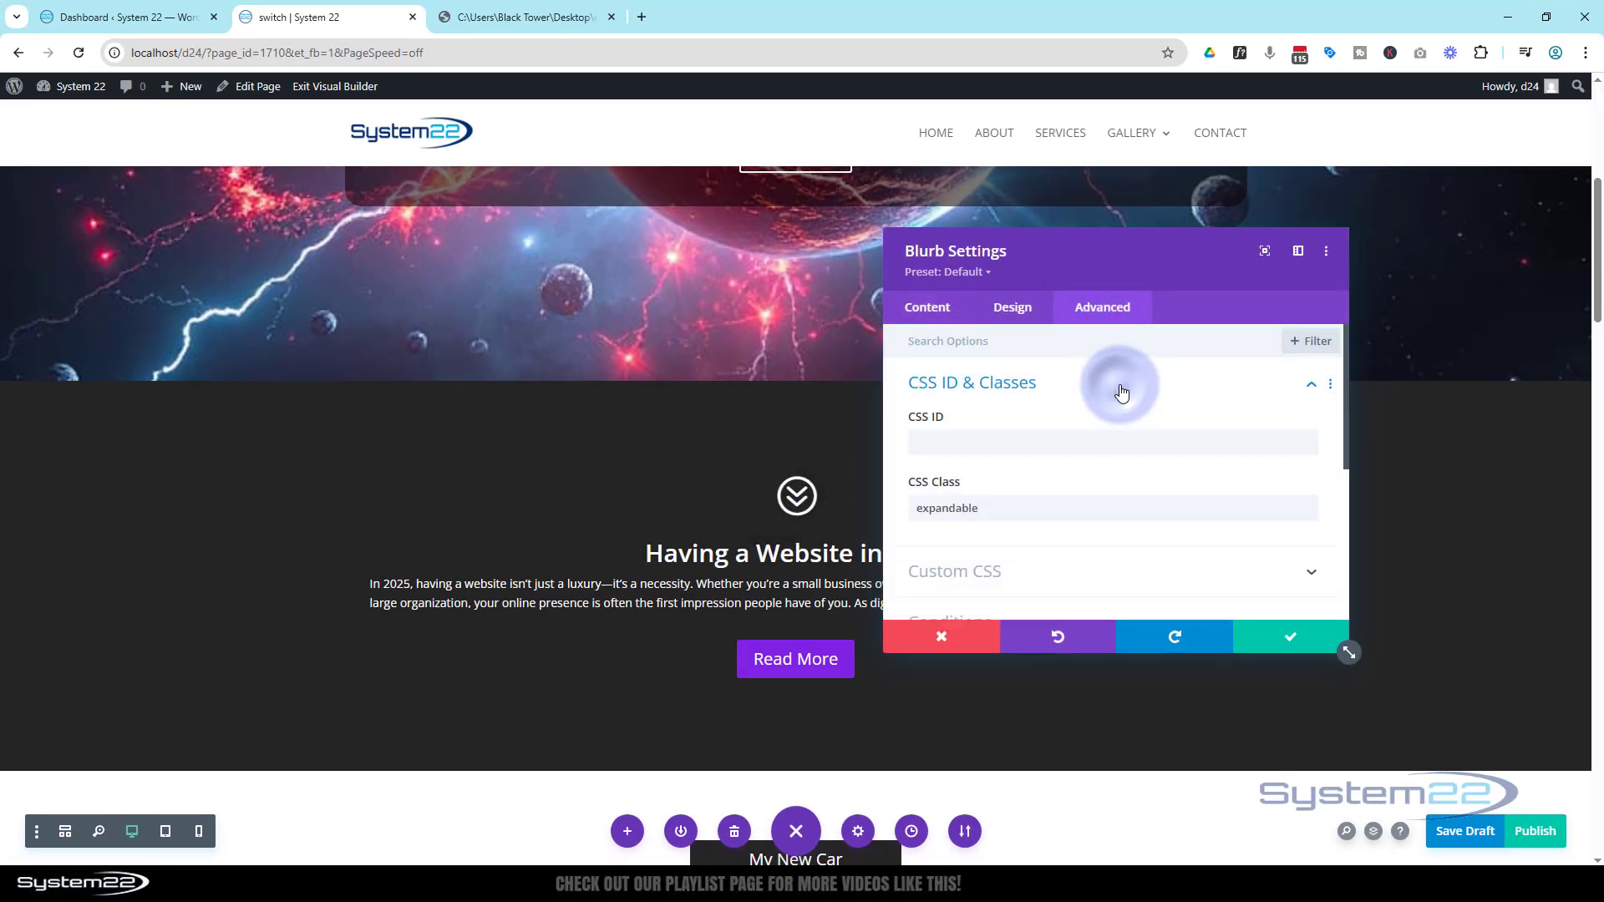
pyautogui.click(1013, 504)
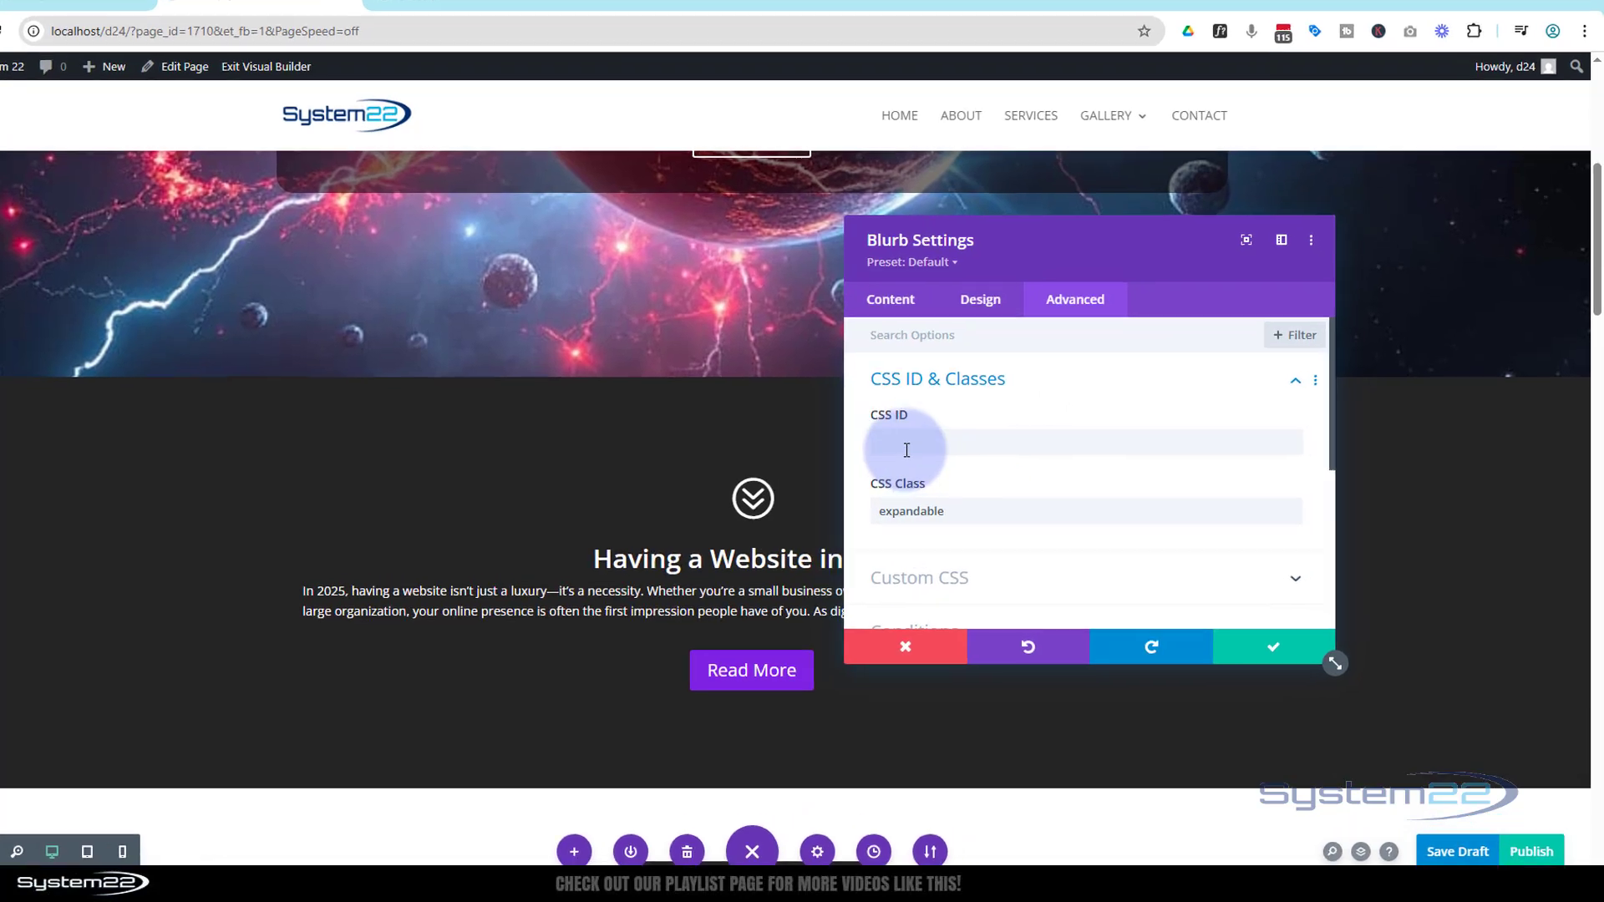
pyautogui.click(919, 443)
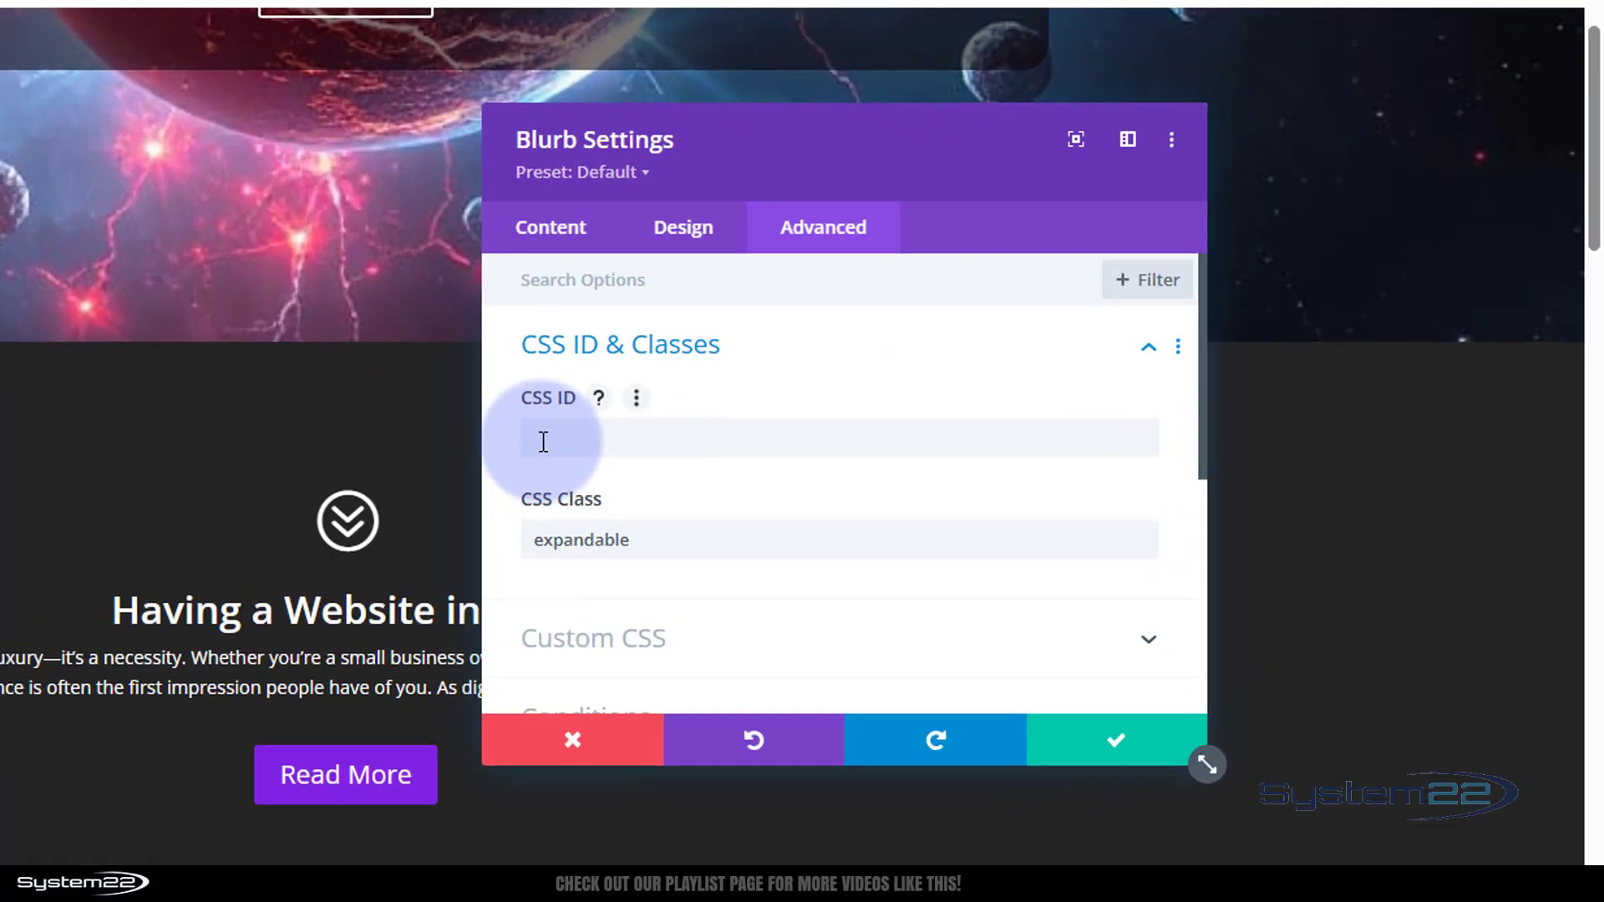
pyautogui.write('expandableElement')
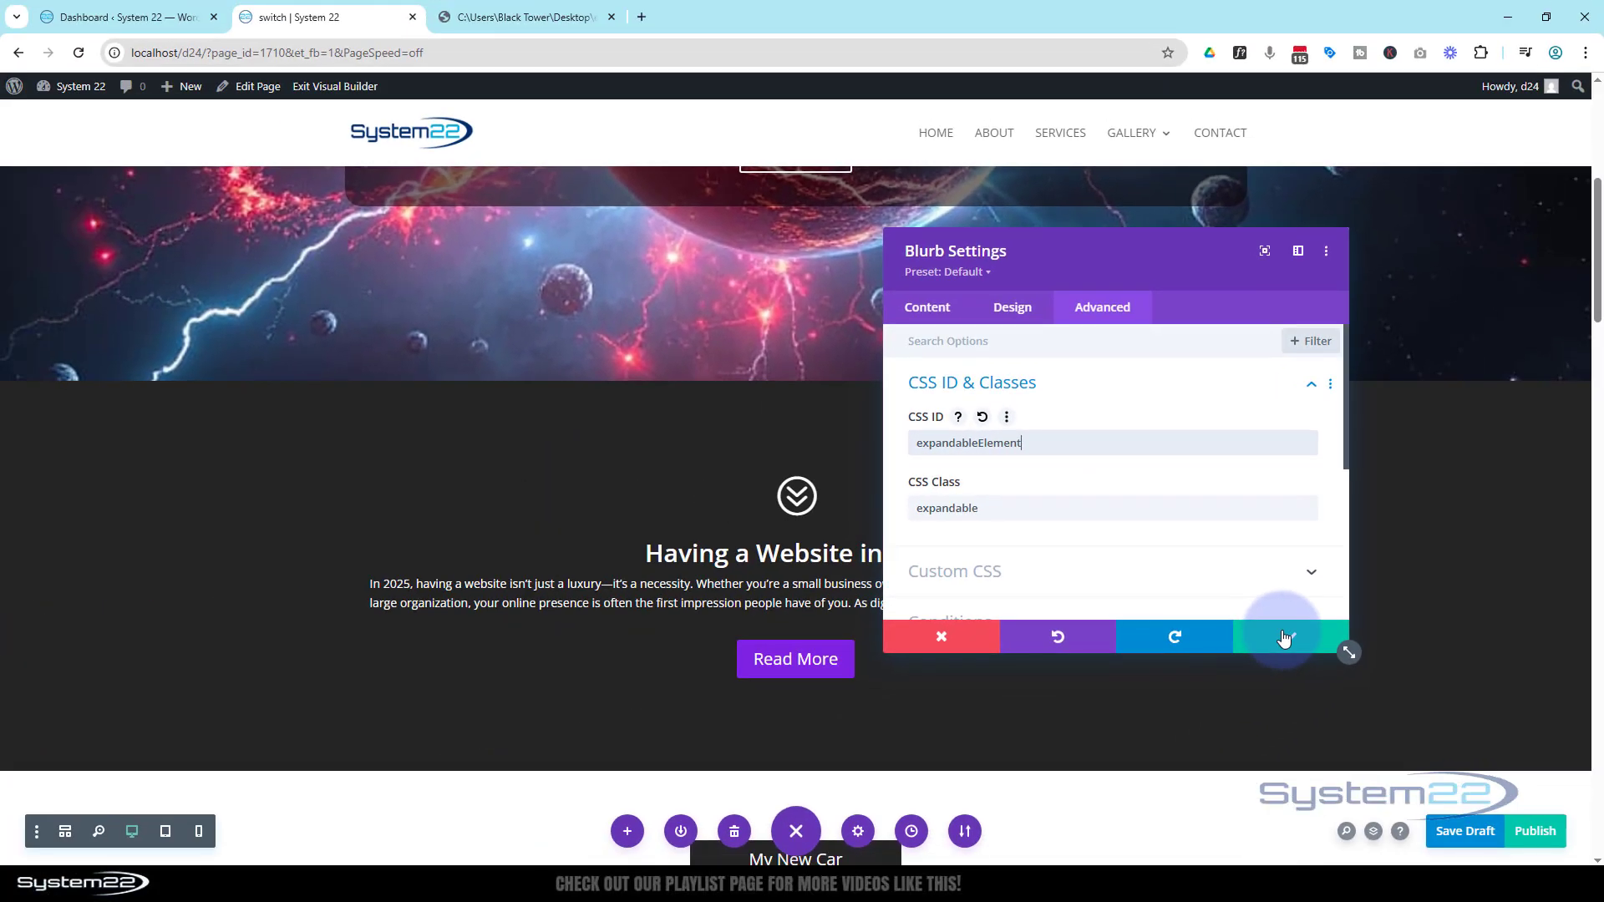
pyautogui.click(1078, 762)
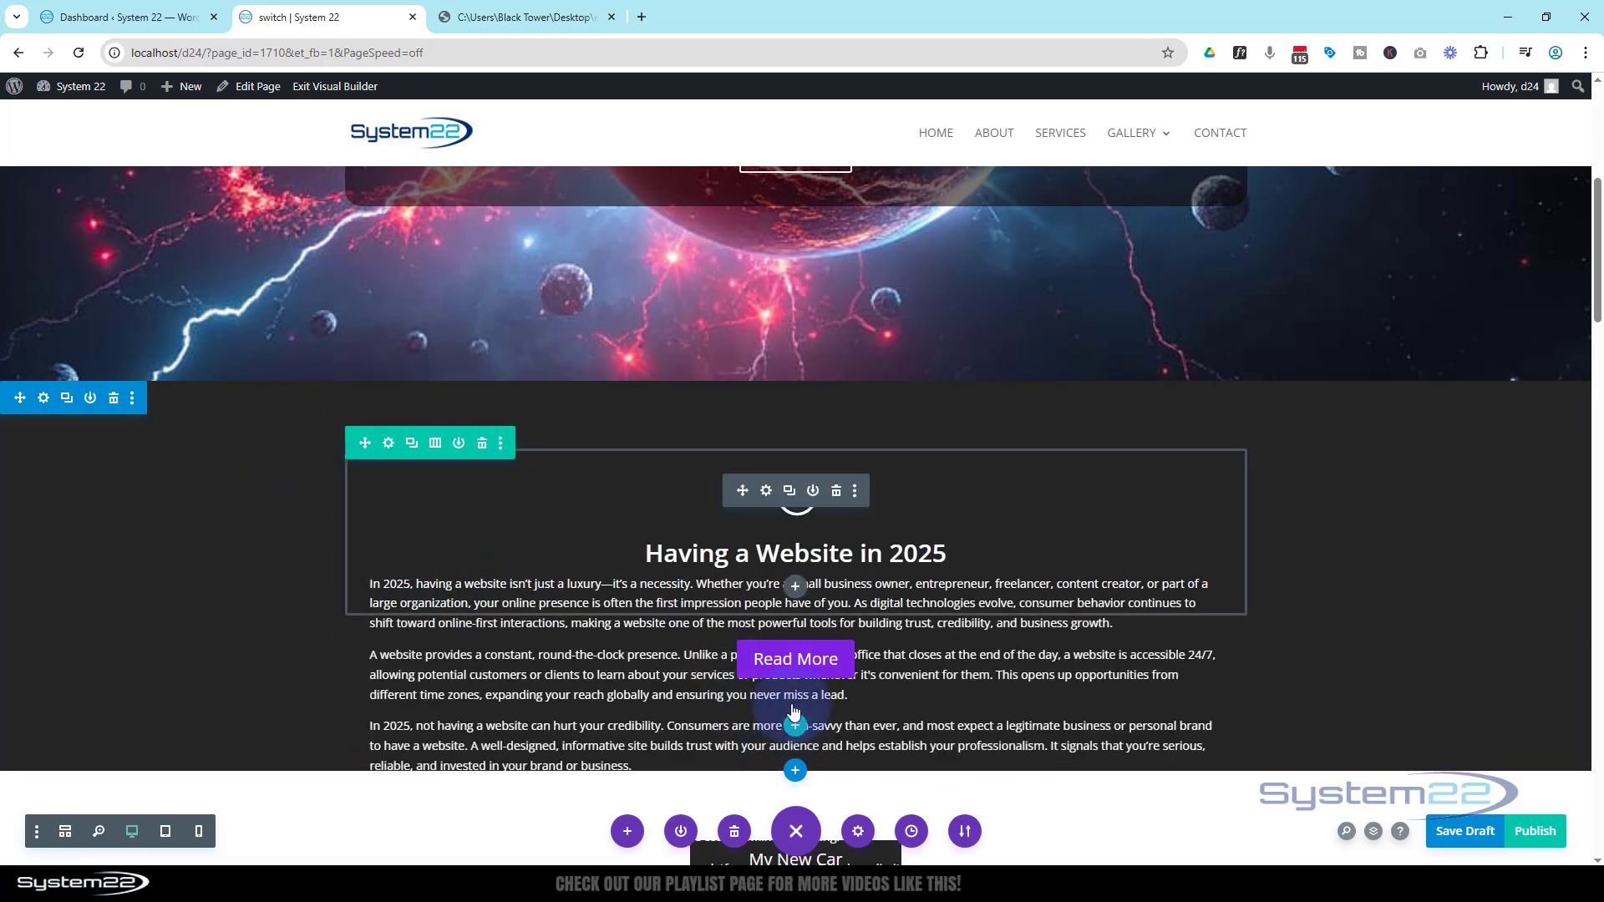
# Open the Code module again and copy the blurbTop anchor ID from the script, then close the settings
pyautogui.click(767, 714)
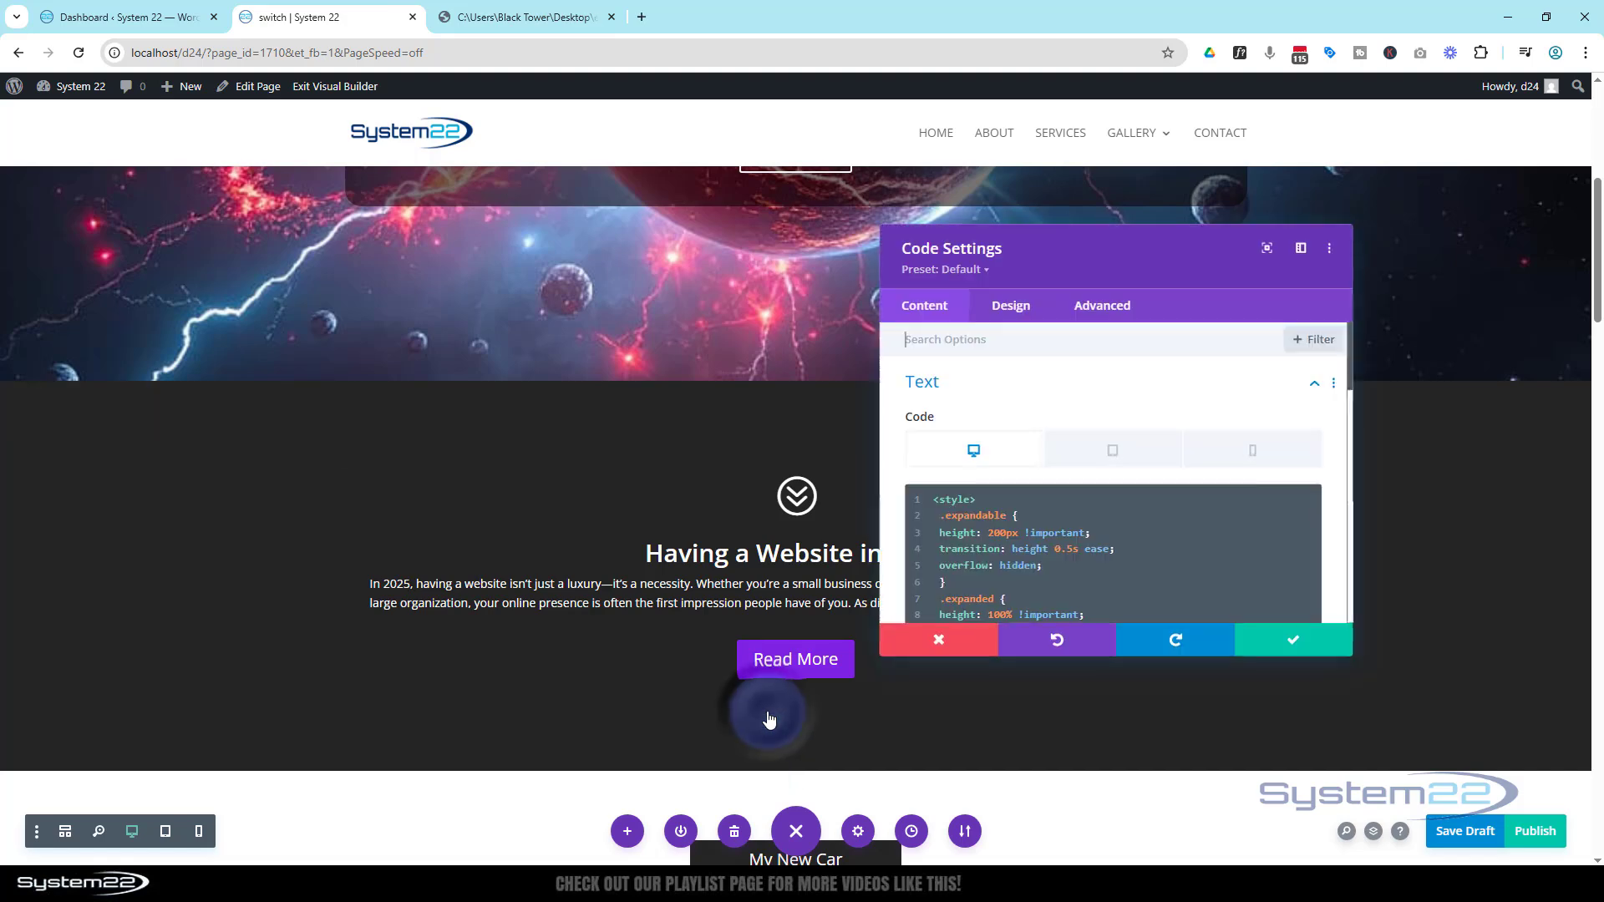
pyautogui.scroll(-10, 977, 537)
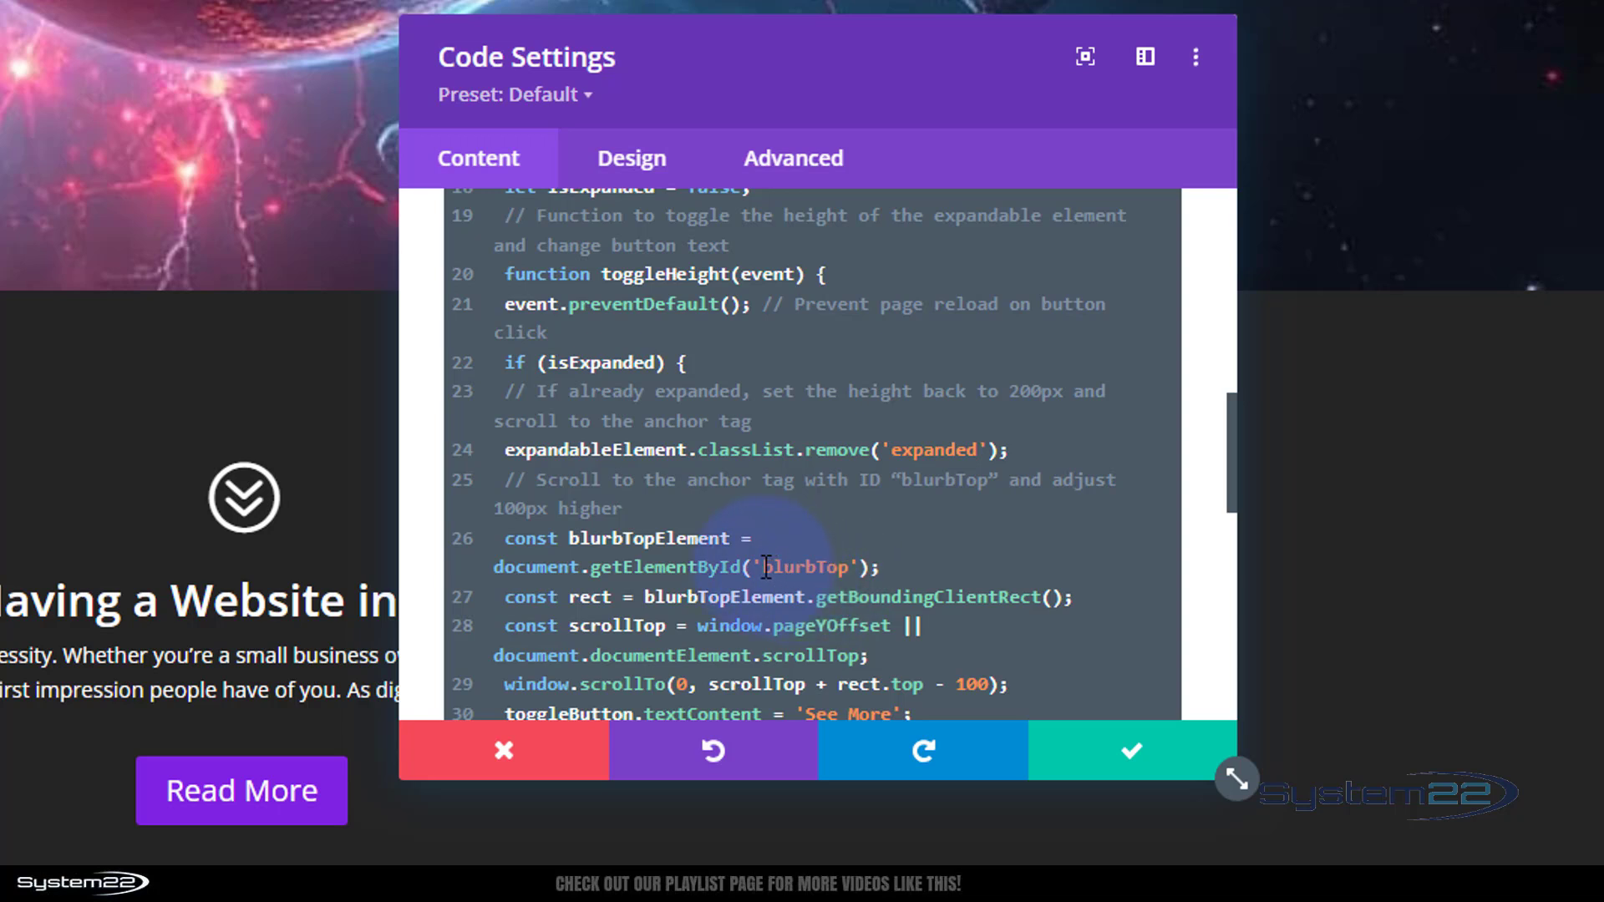
pyautogui.moveTo(767, 567); pyautogui.dragTo(850, 561)
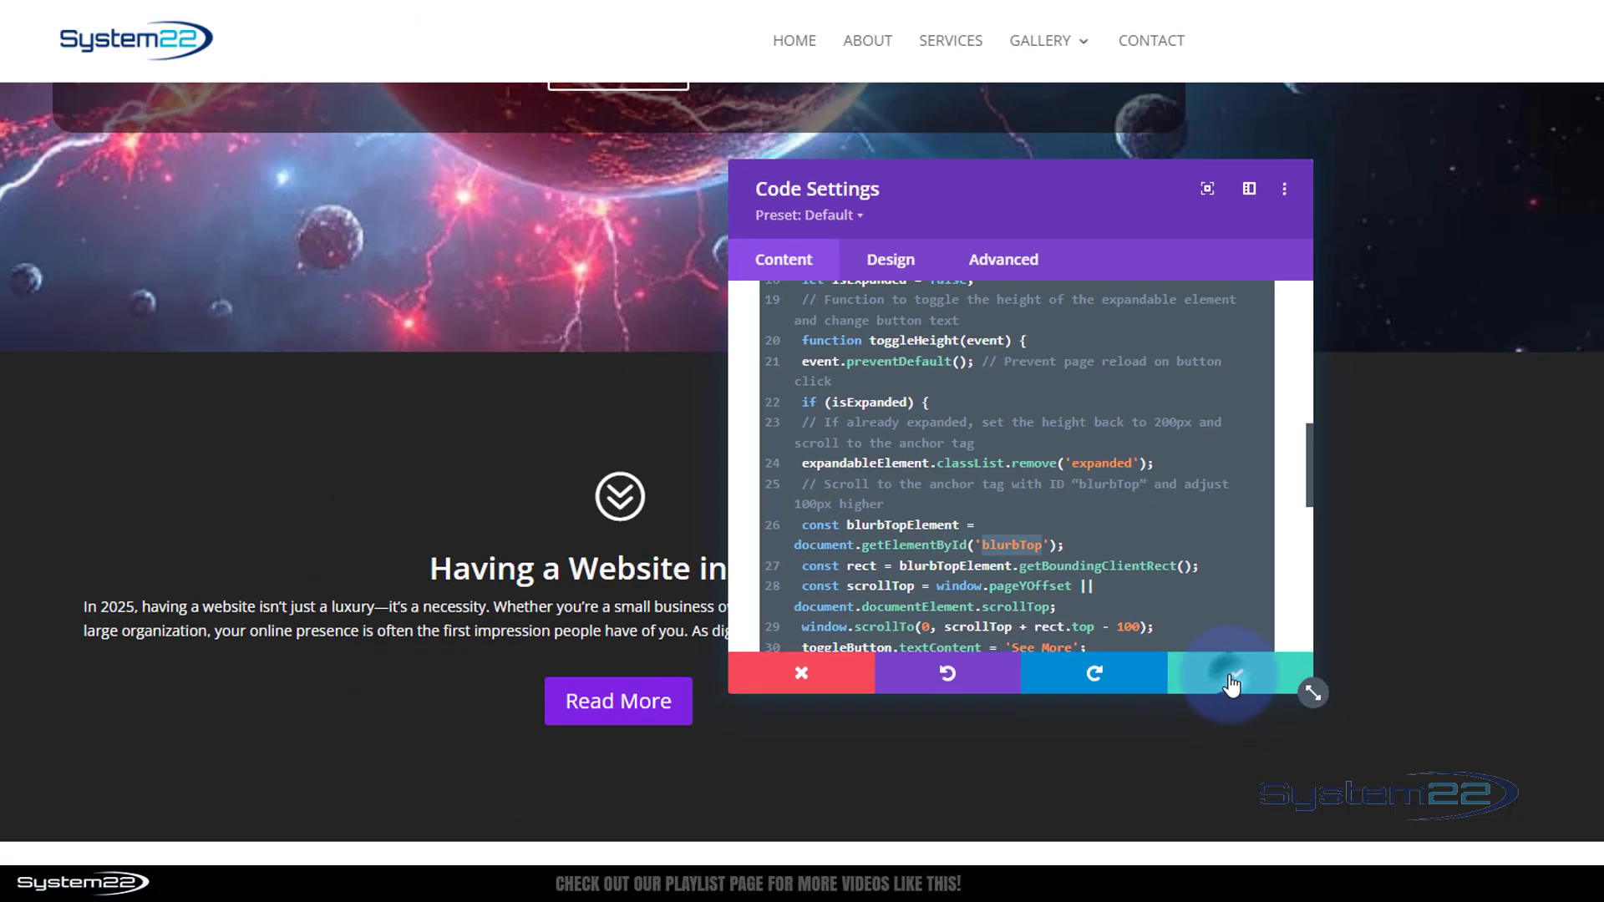
pyautogui.click(1195, 752)
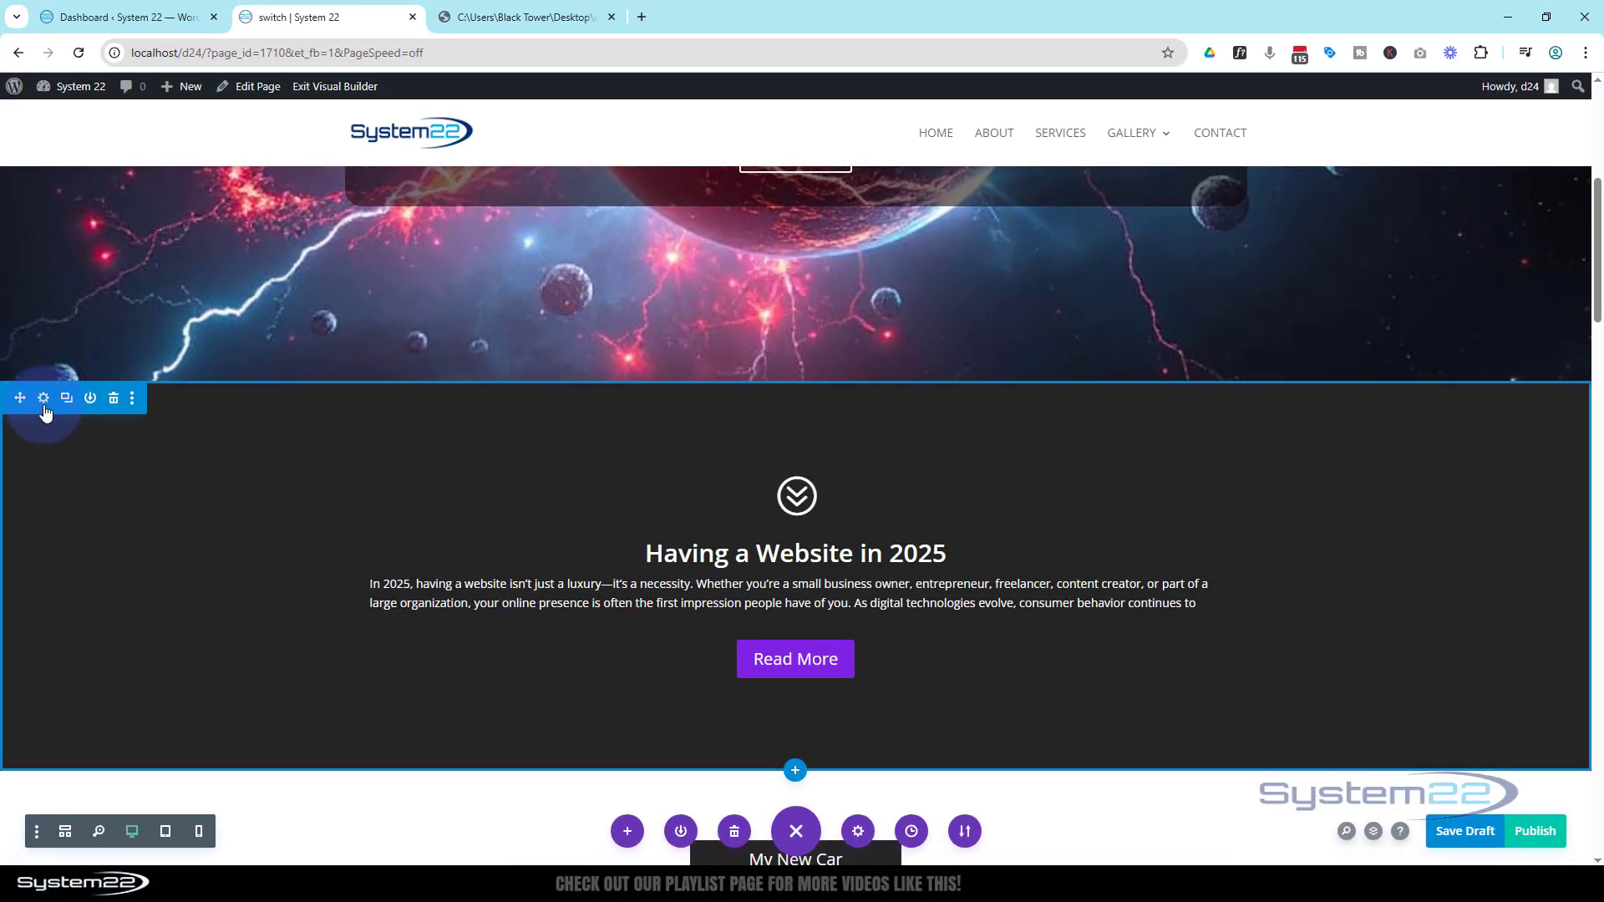
# Set the section's CSS ID to blurbTop and save its settings
pyautogui.click(42, 405)
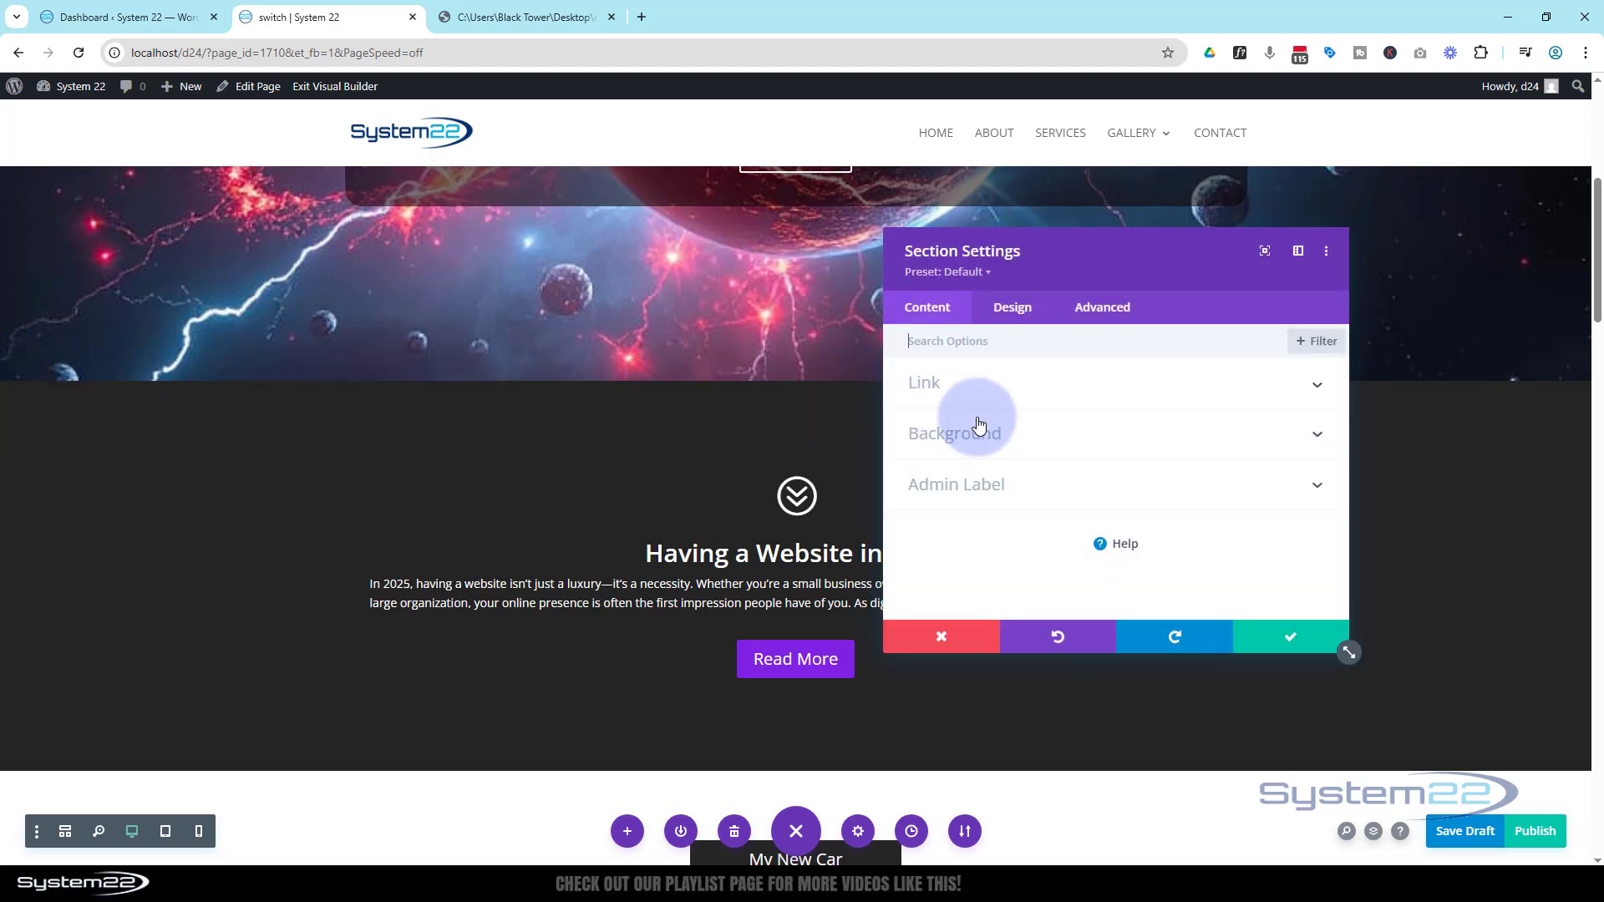
pyautogui.click(1117, 311)
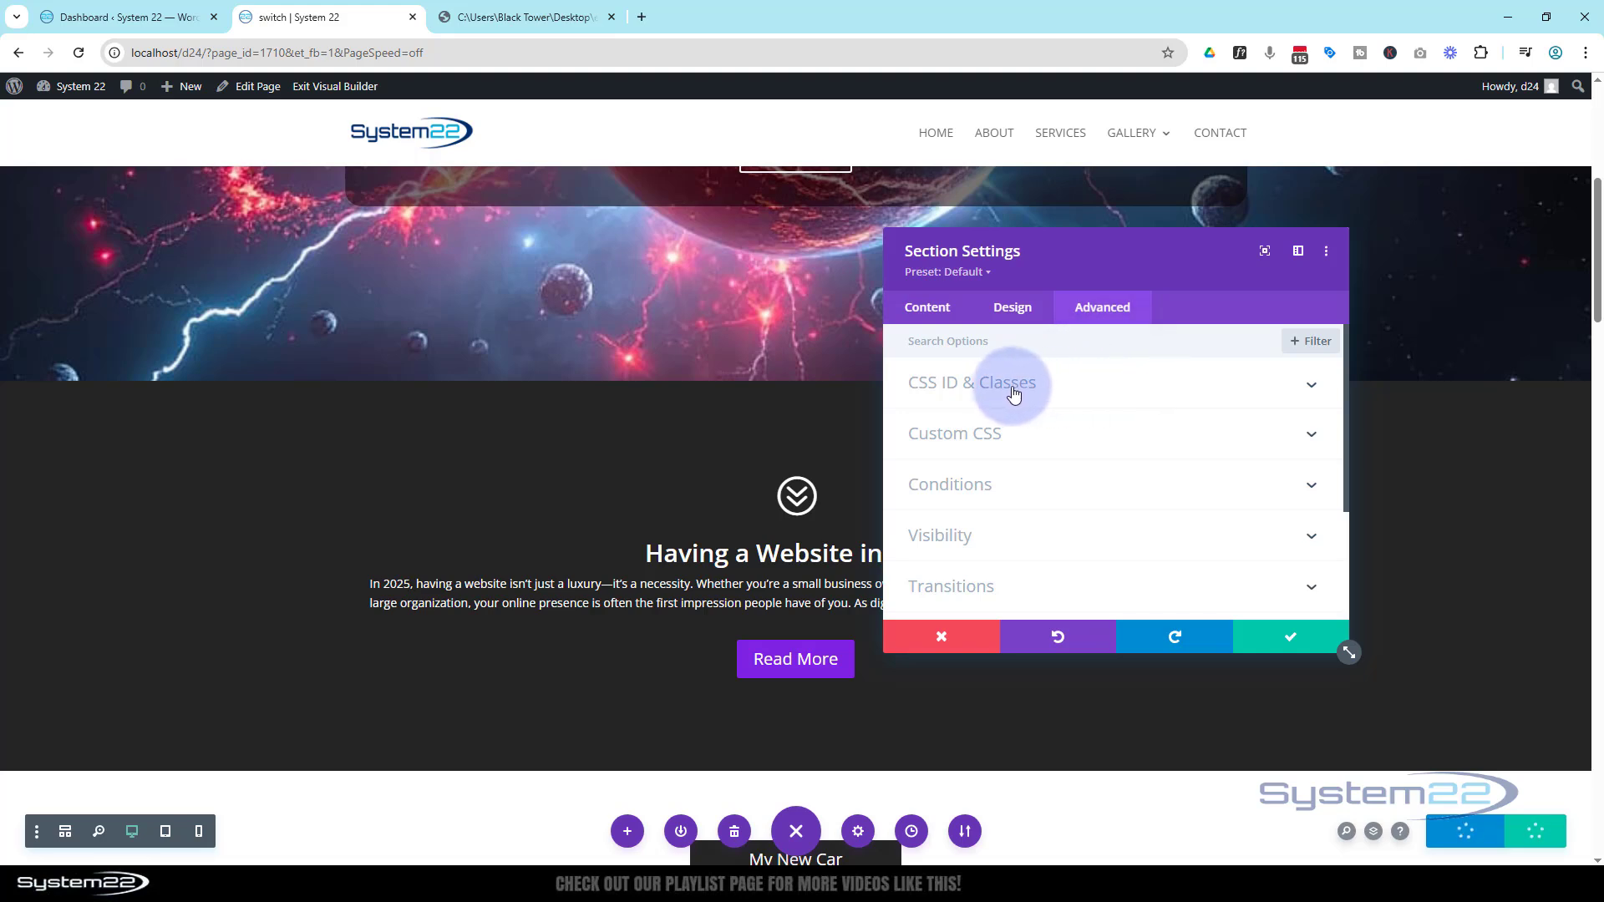
pyautogui.click(1015, 386)
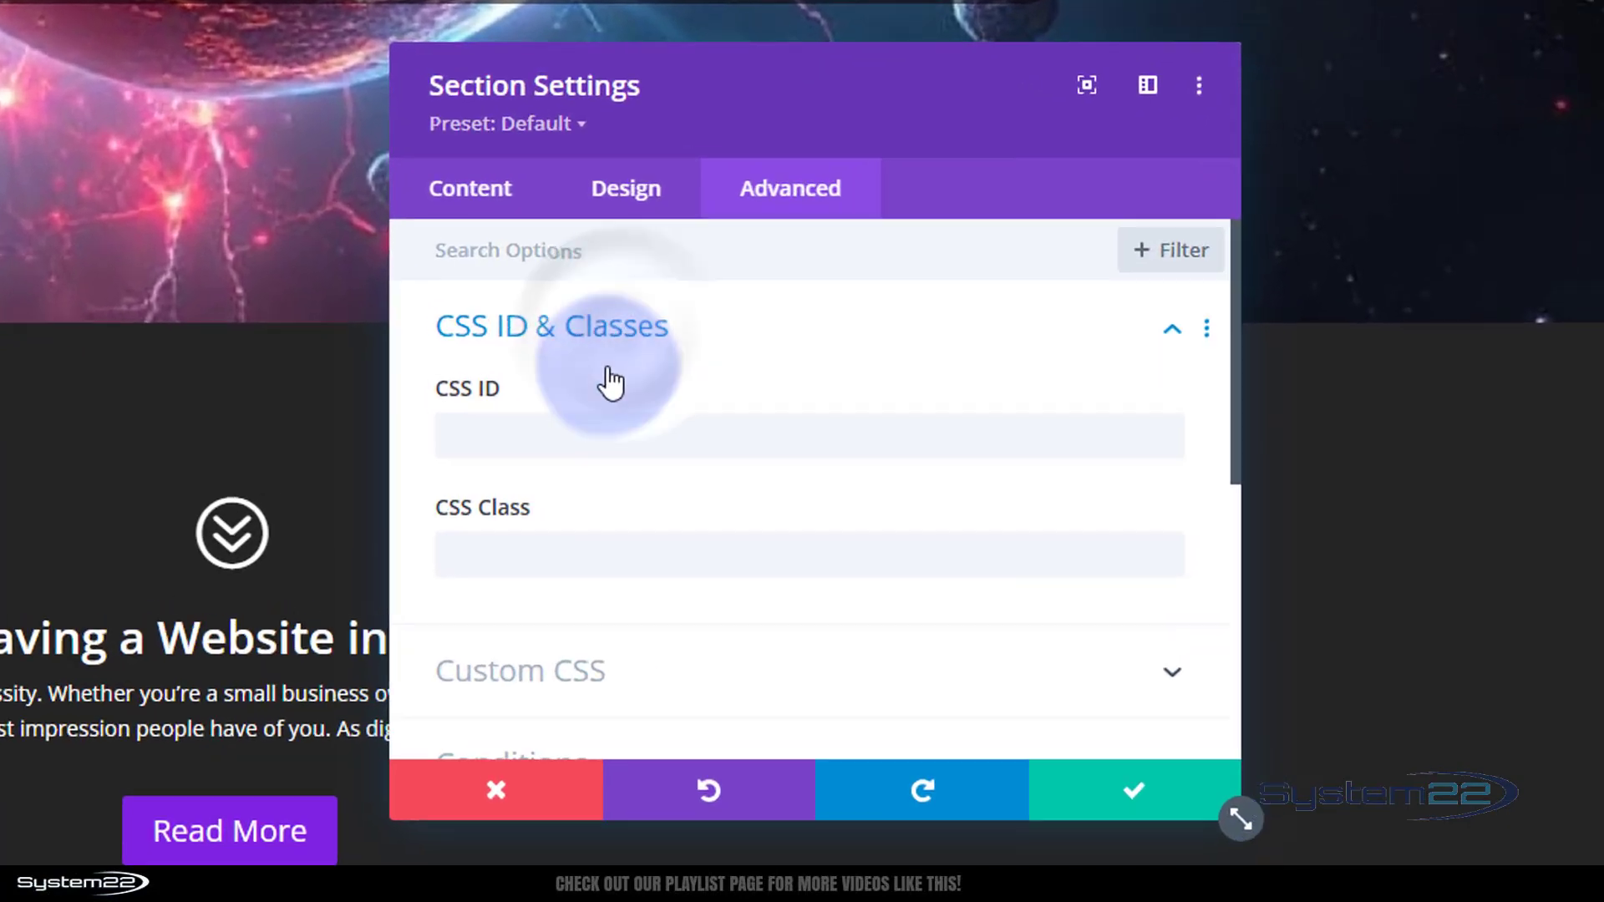
pyautogui.click(451, 428)
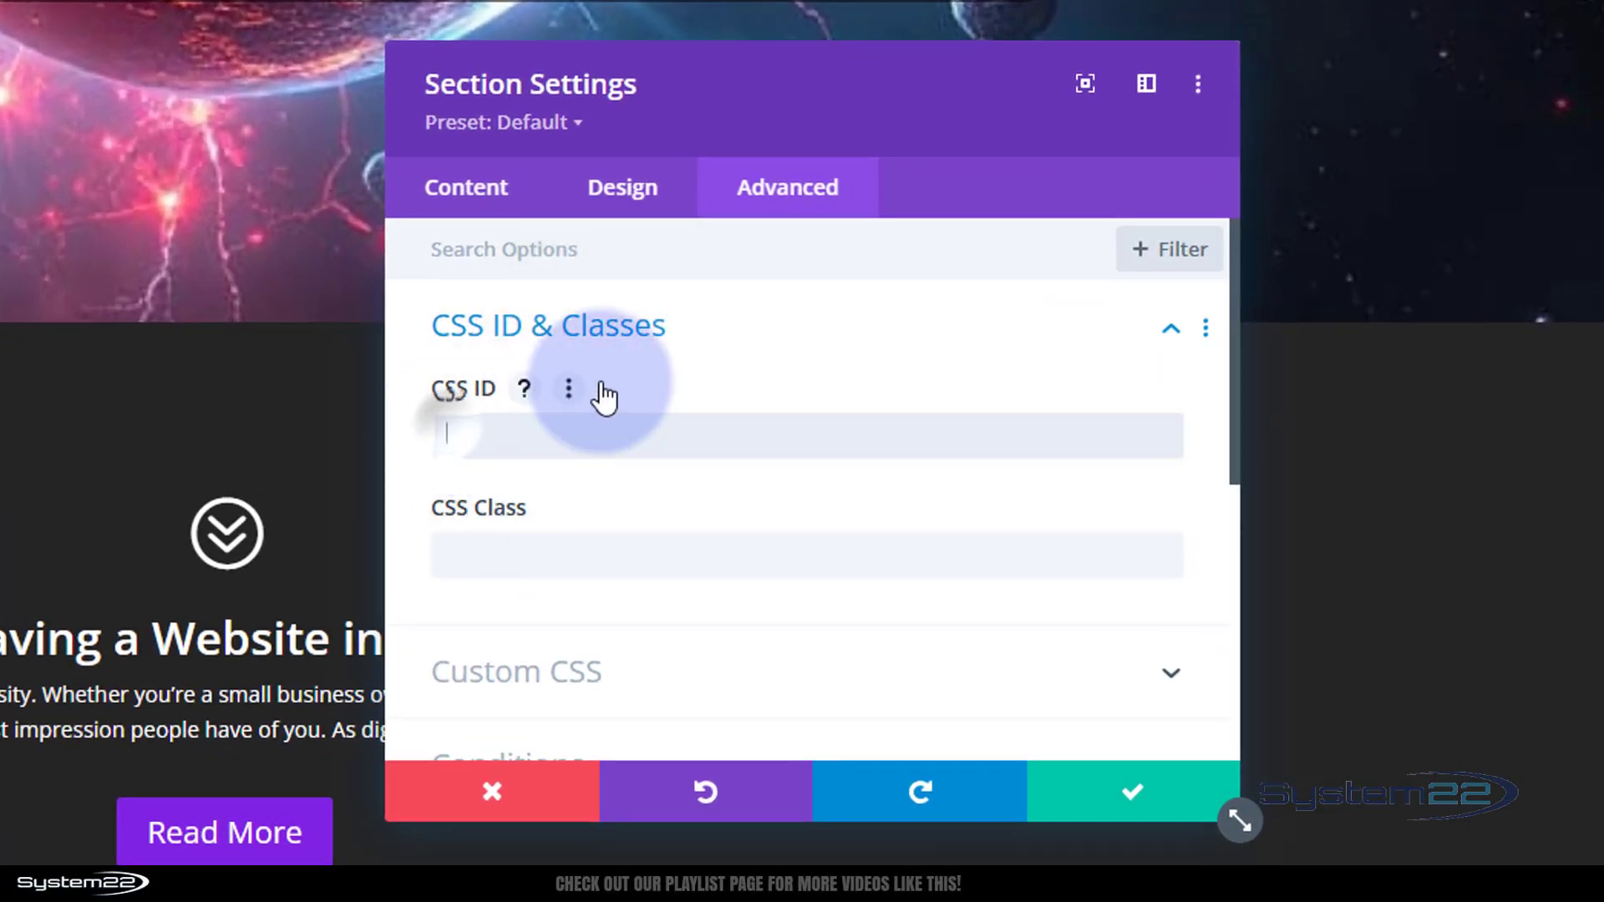
pyautogui.write('blurbTop')
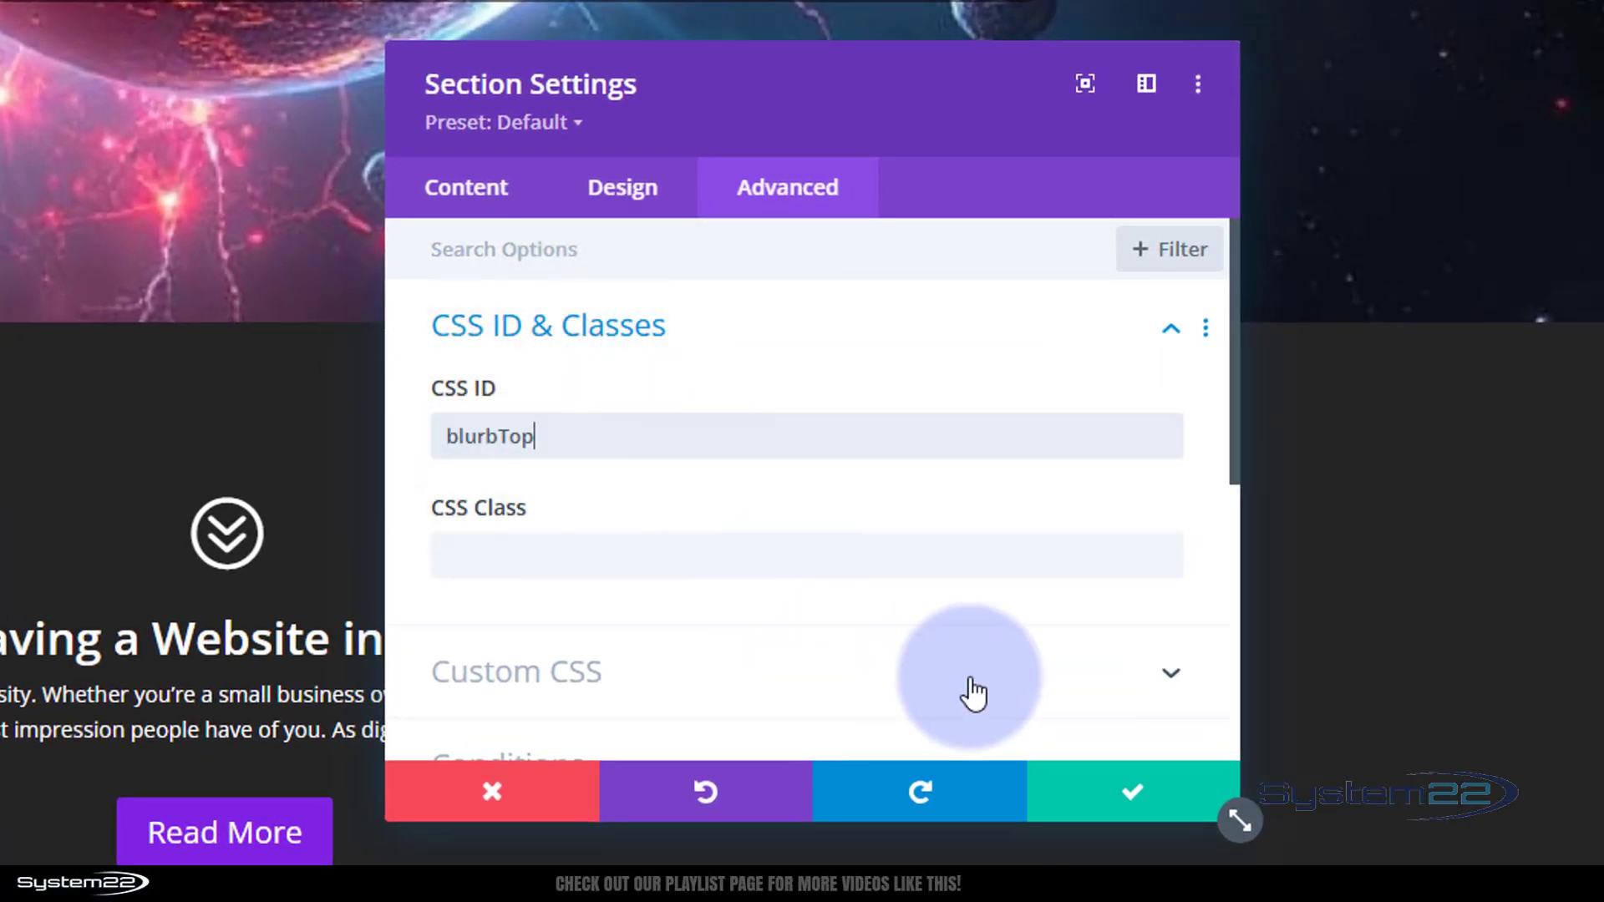
pyautogui.click(1138, 794)
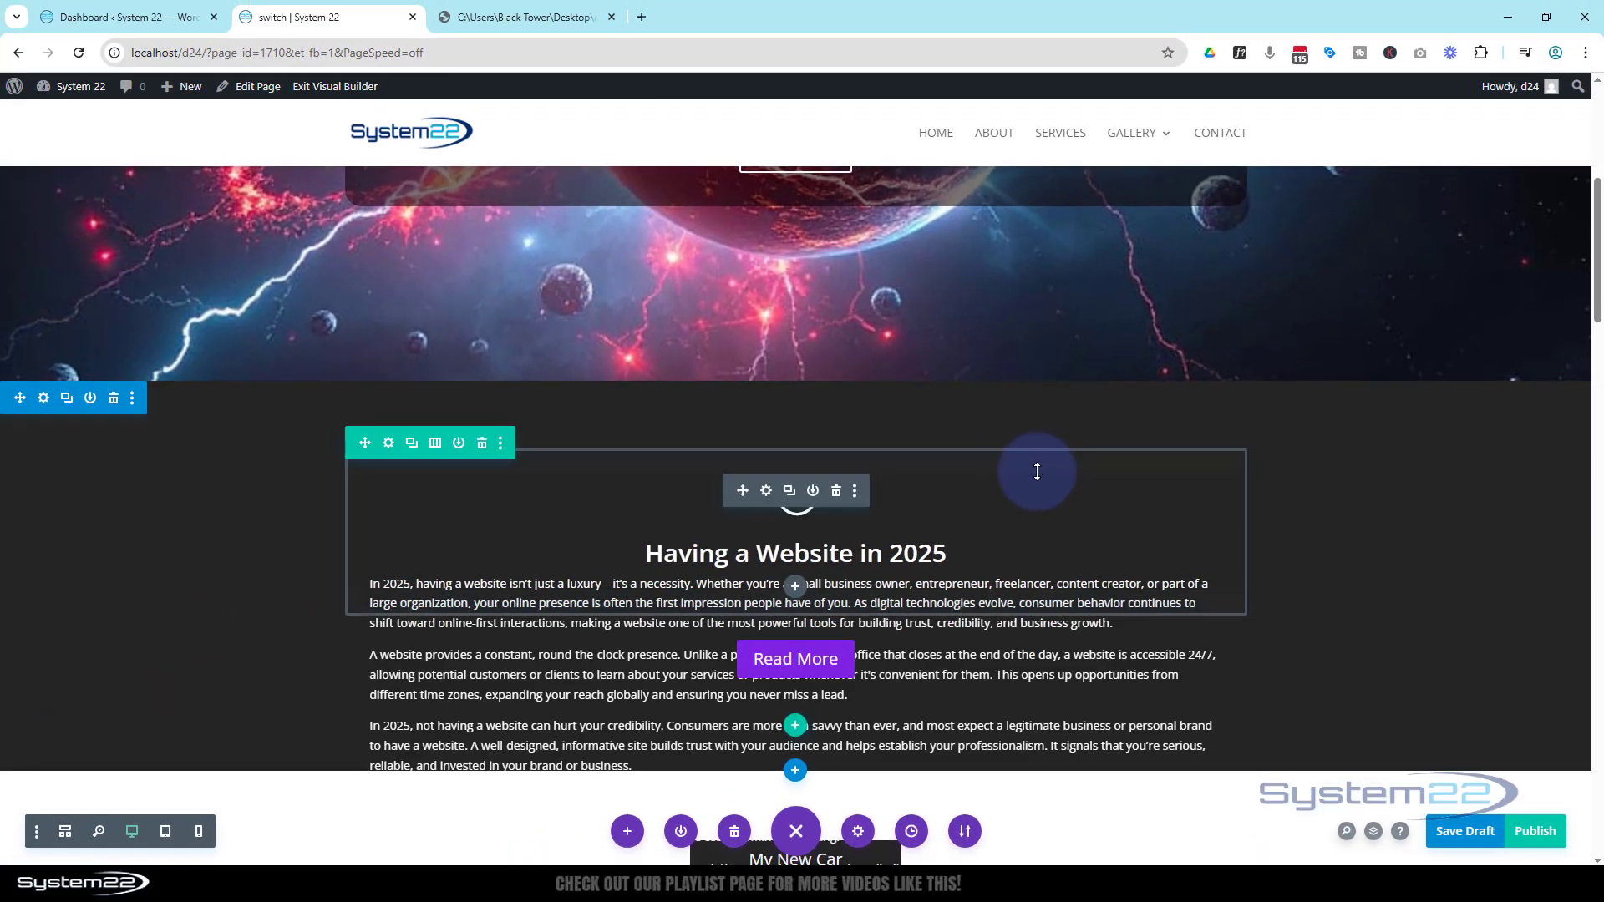
# In the Code module script, change the collapsed button text to 'Read More'
pyautogui.moveTo(816, 668)
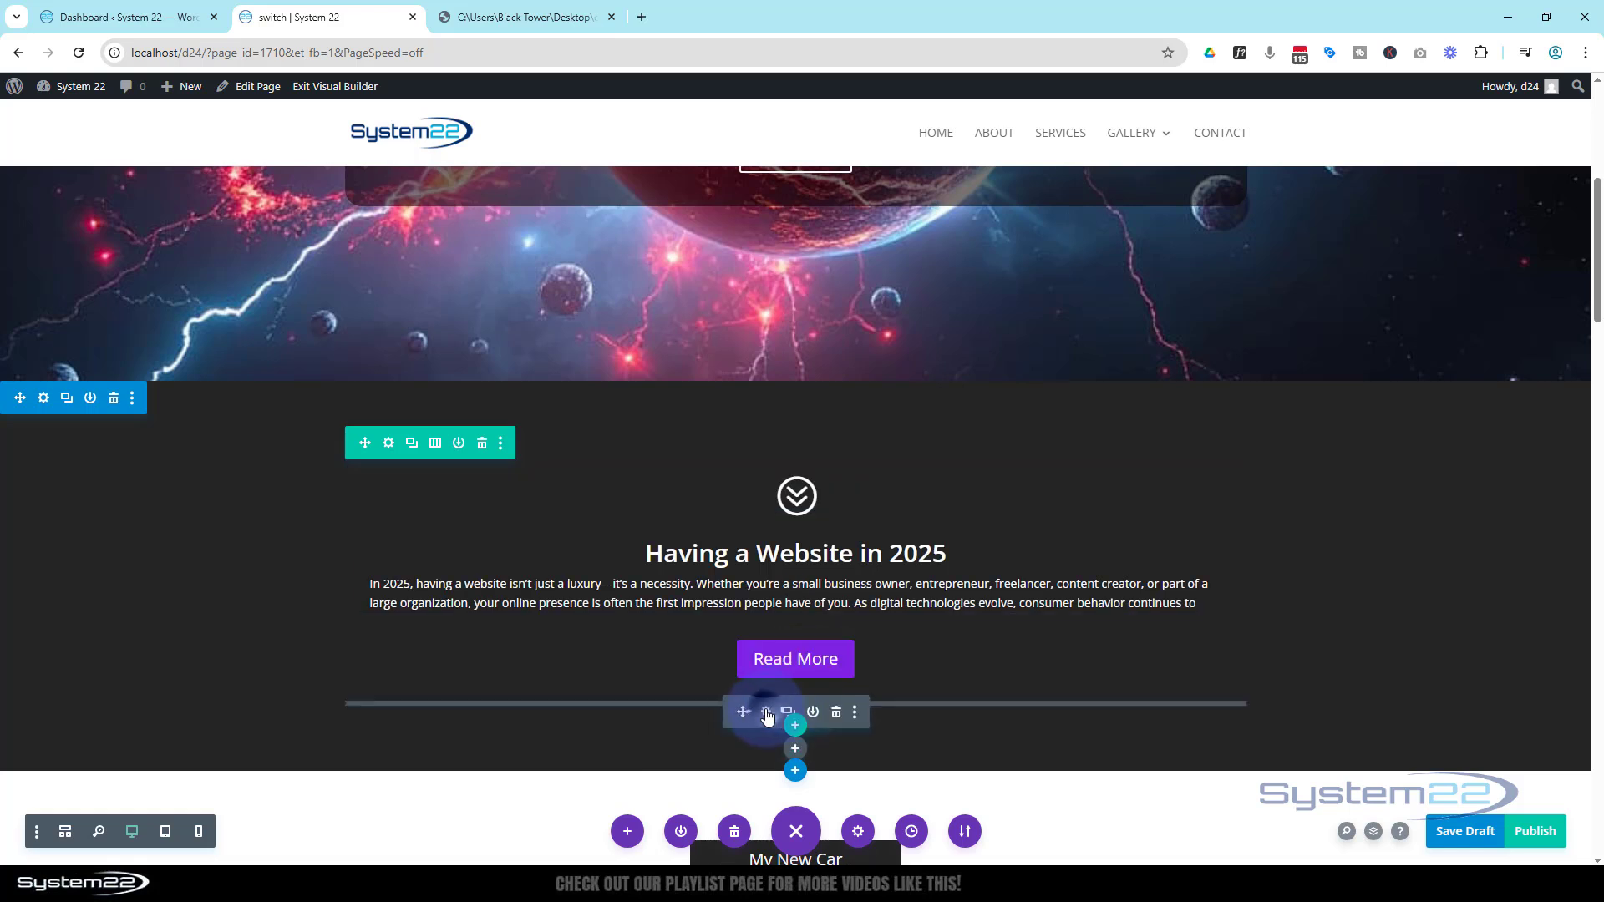
pyautogui.click(766, 713)
pyautogui.scroll(-10, 1163, 533)
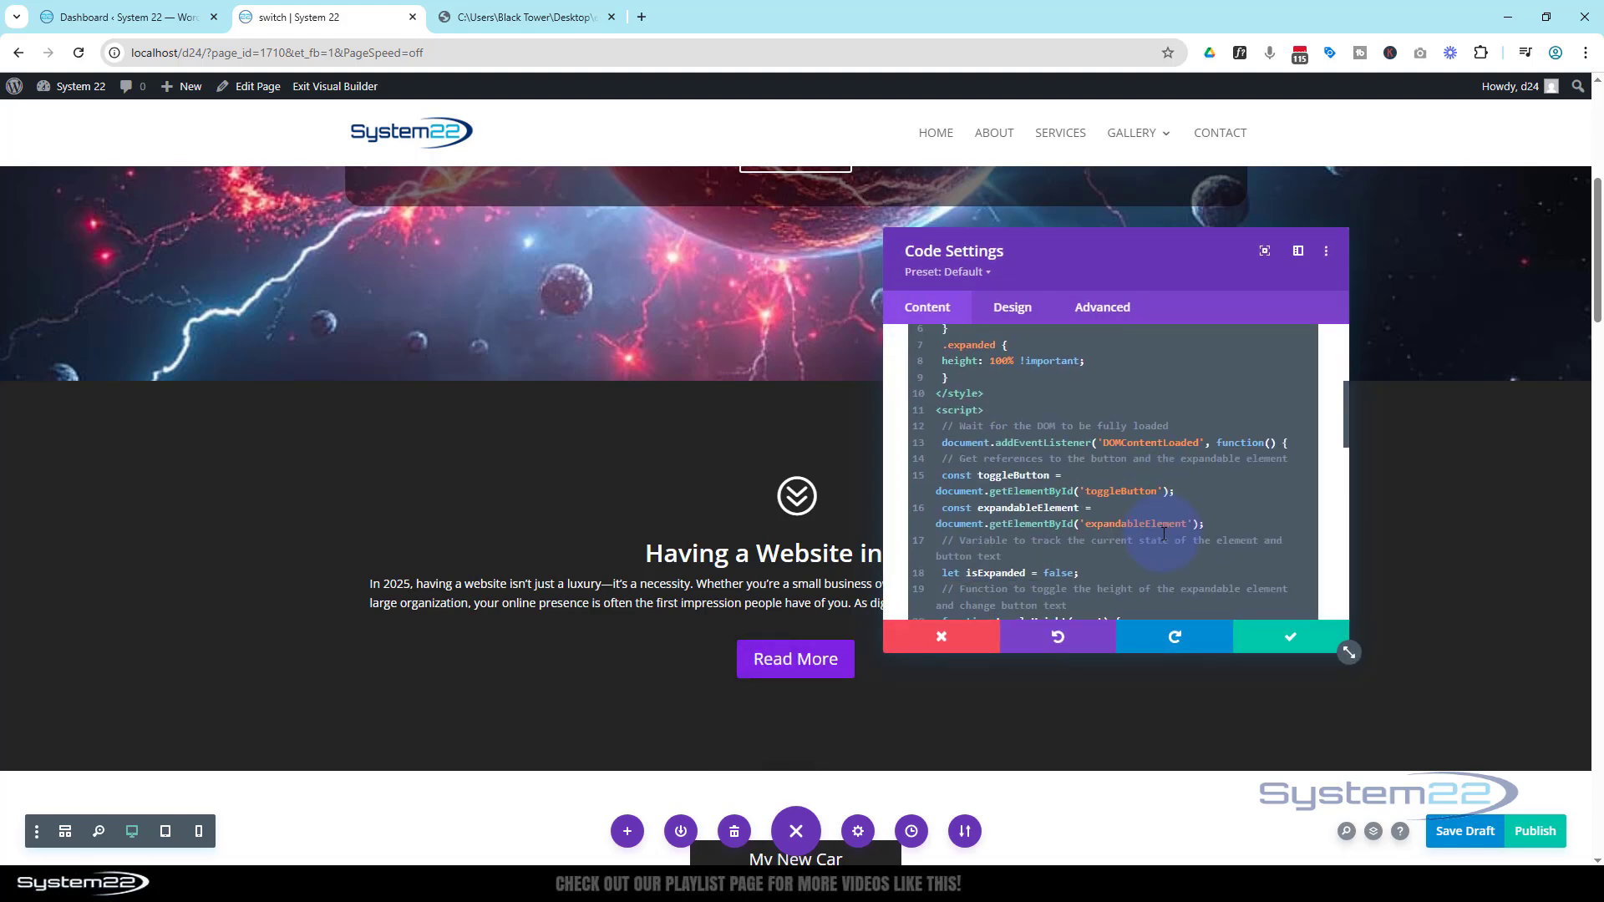
pyautogui.scroll(-2, 1164, 533)
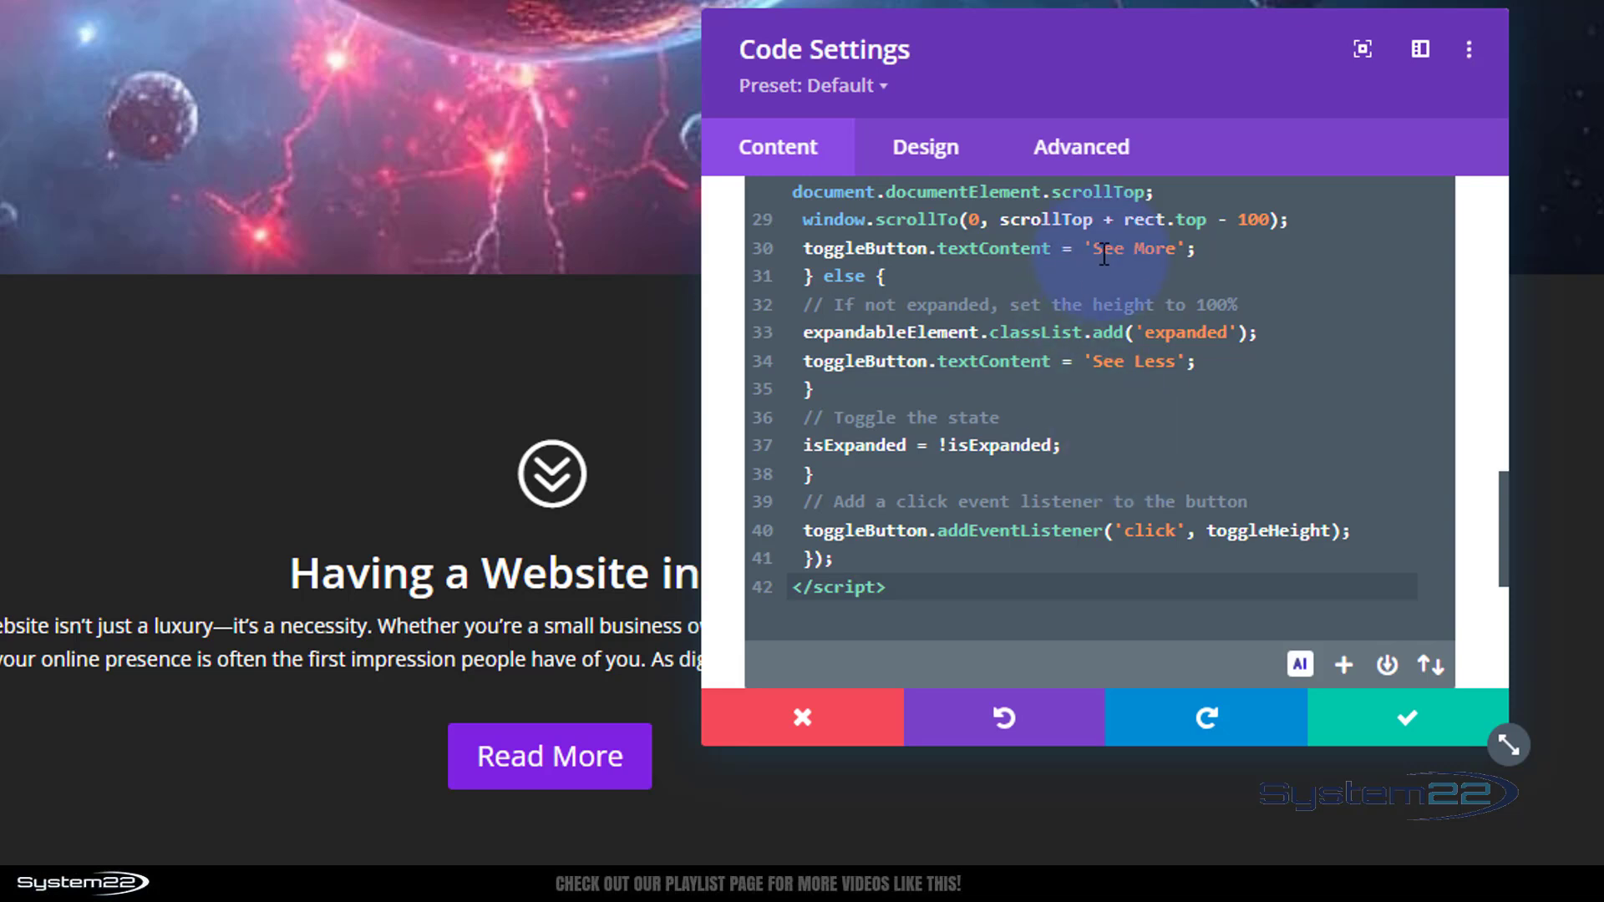
pyautogui.moveTo(1095, 248); pyautogui.dragTo(1102, 244)
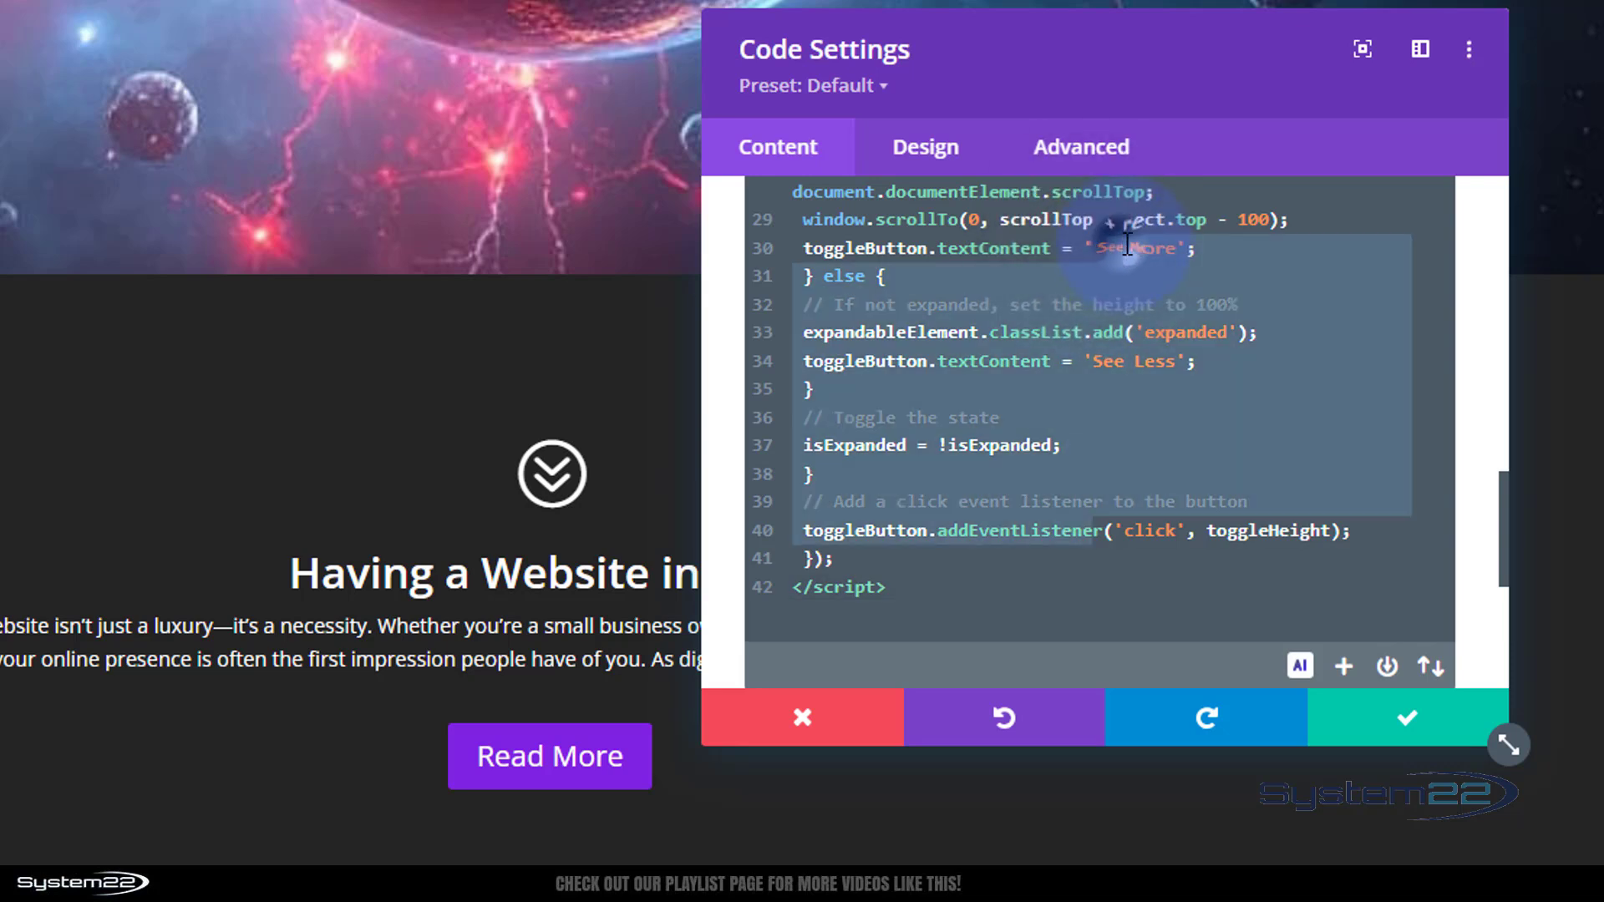
pyautogui.click(1128, 247)
pyautogui.doubleClick(1123, 249)
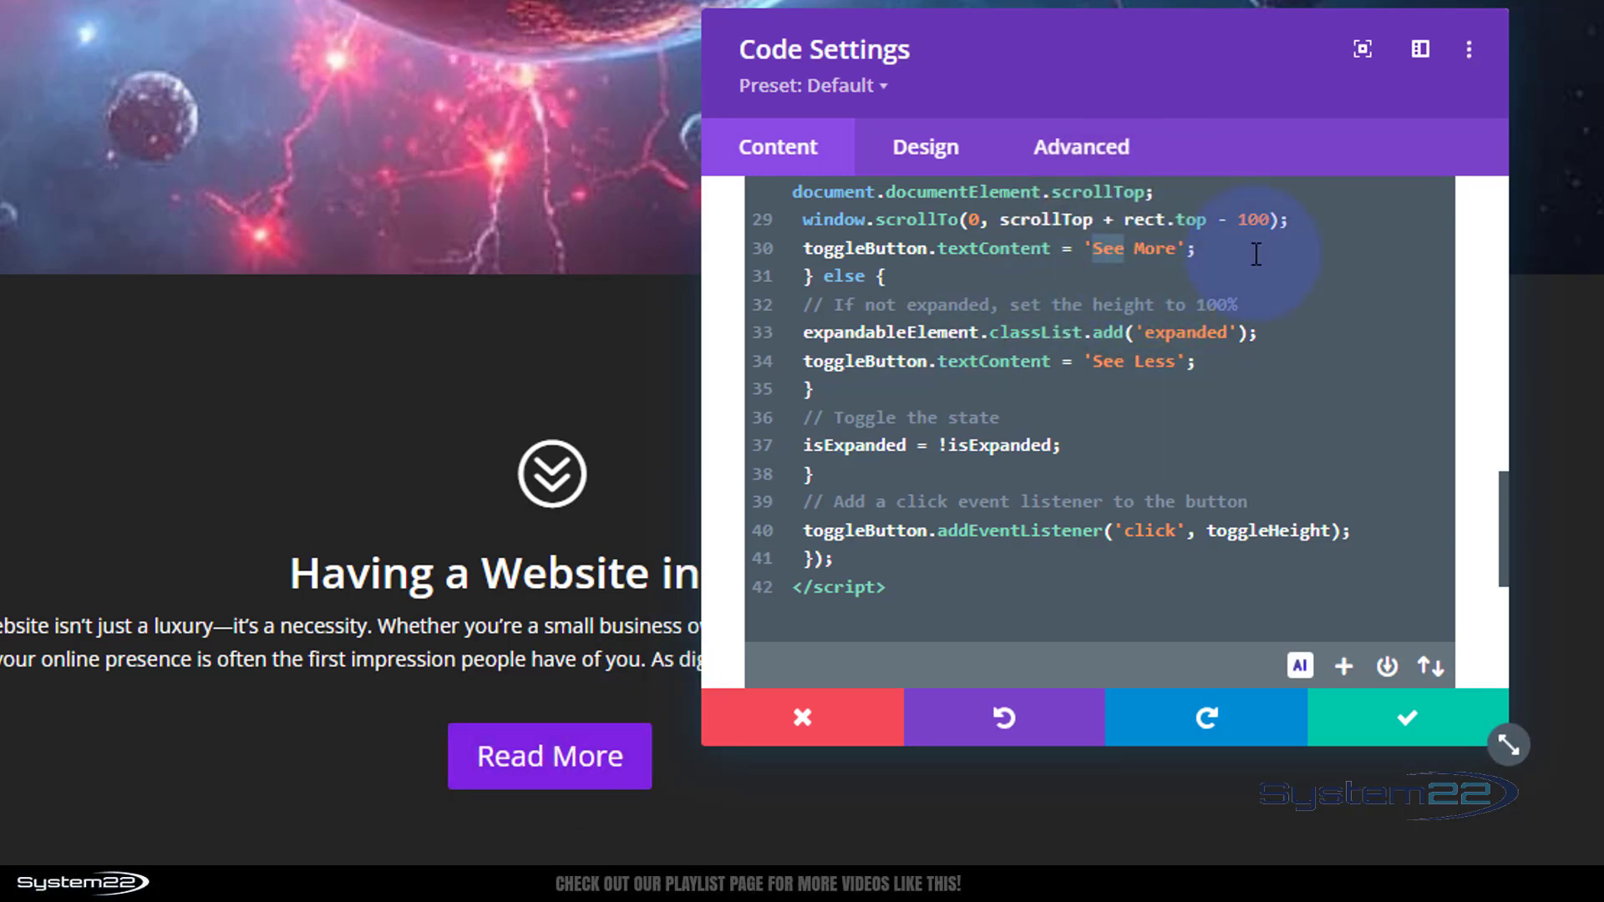
pyautogui.write('Read')
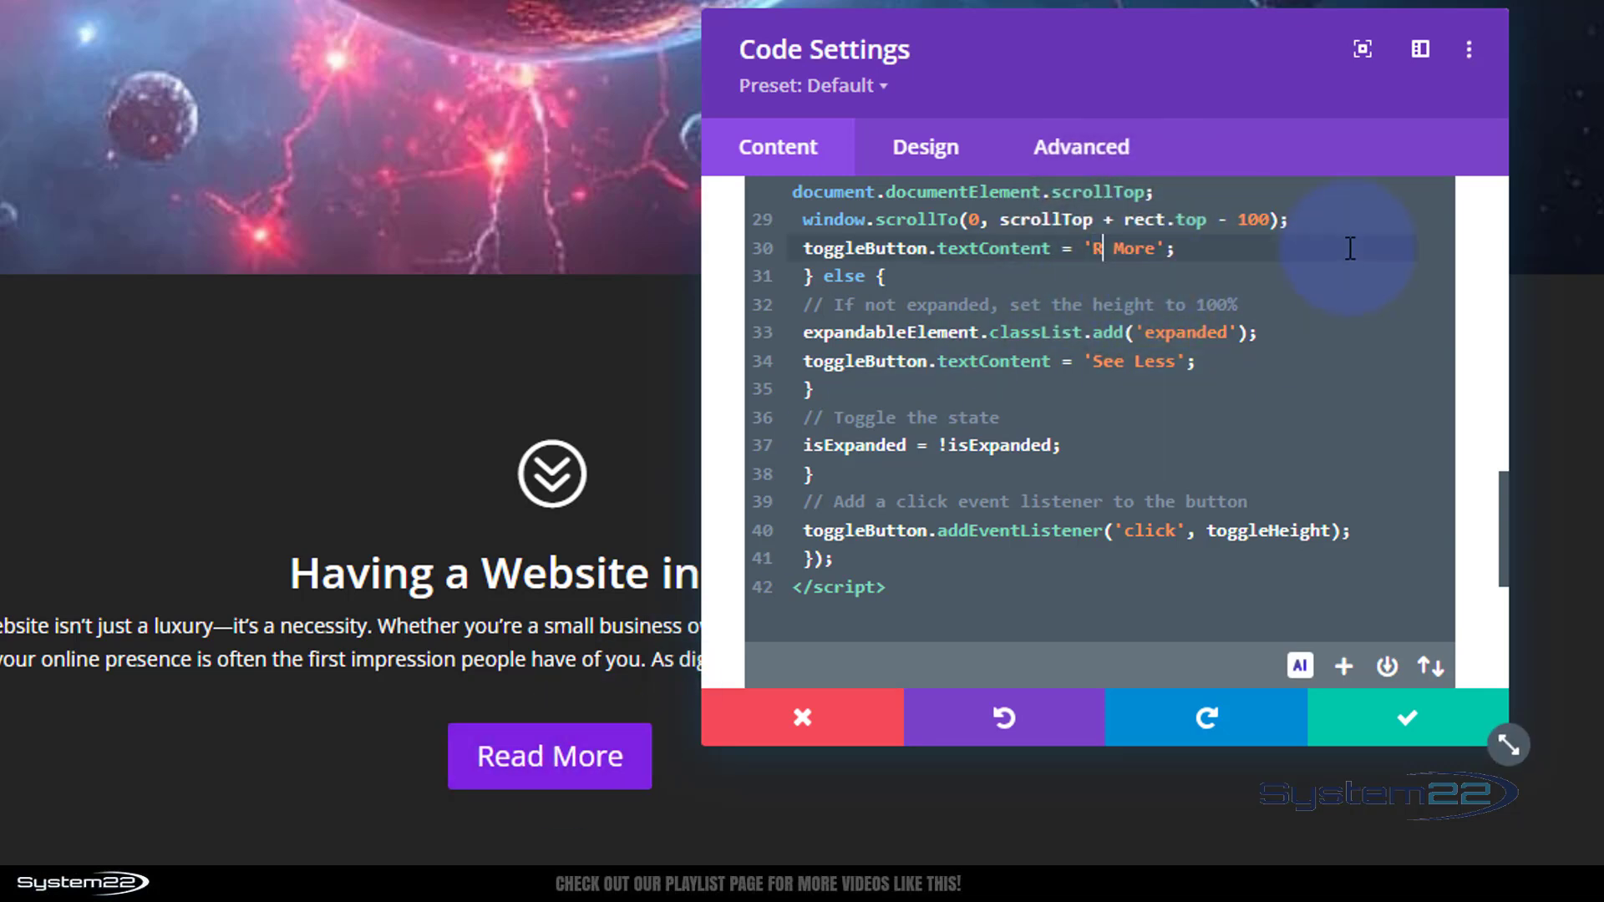
# Change the expanded button text in the script to 'Read Less' and save the Code module
pyautogui.click(1127, 368)
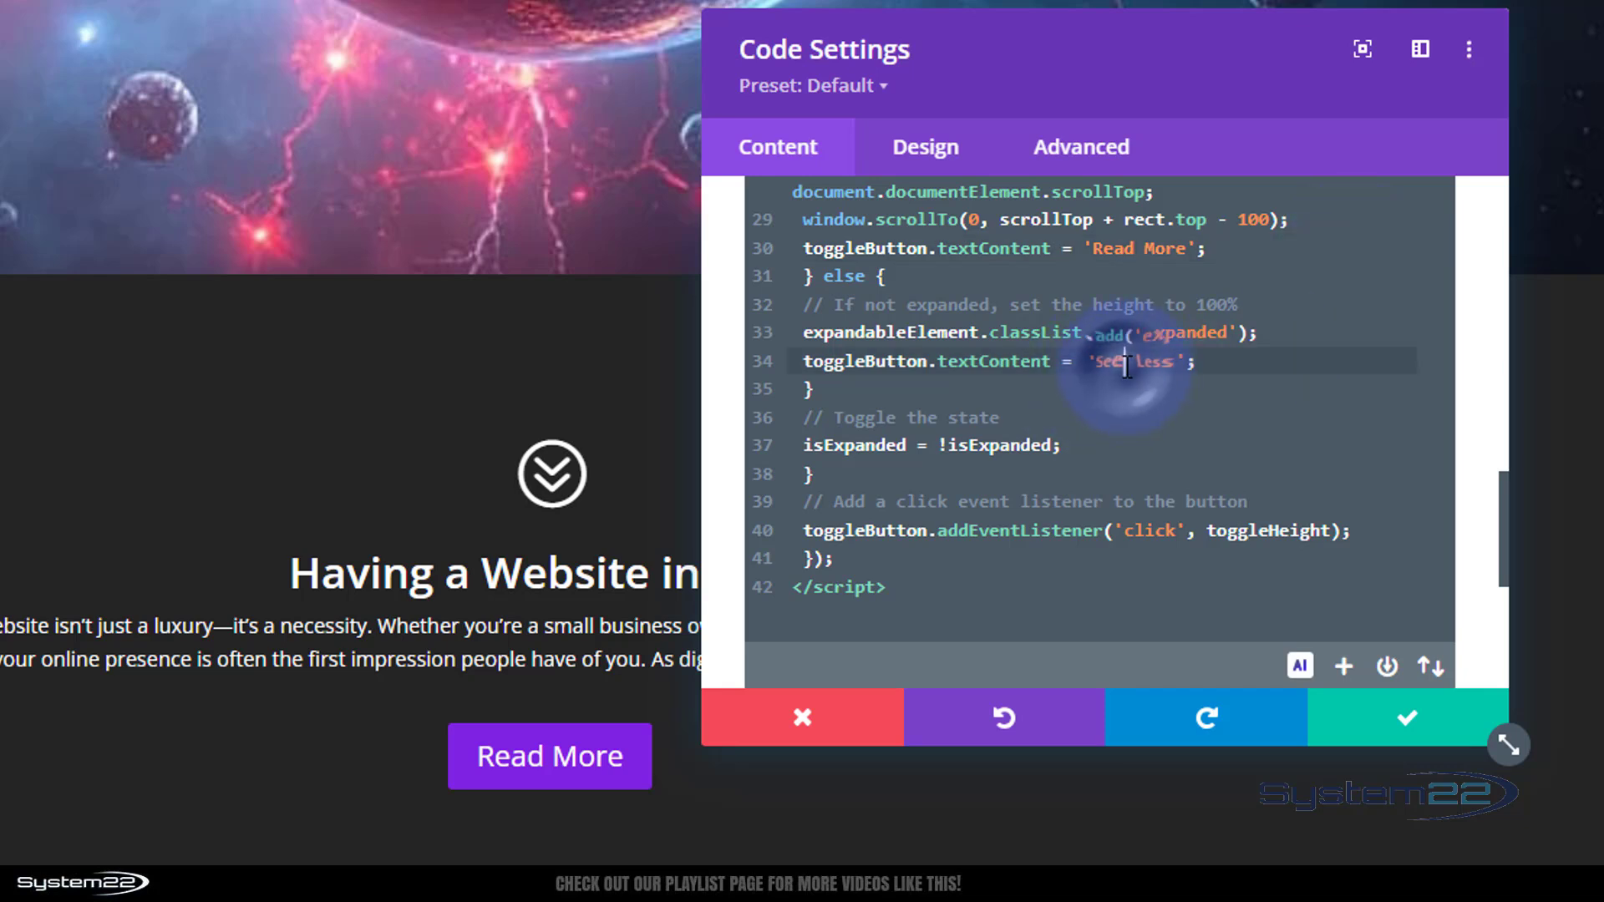
pyautogui.moveTo(1127, 369); pyautogui.dragTo(1097, 368)
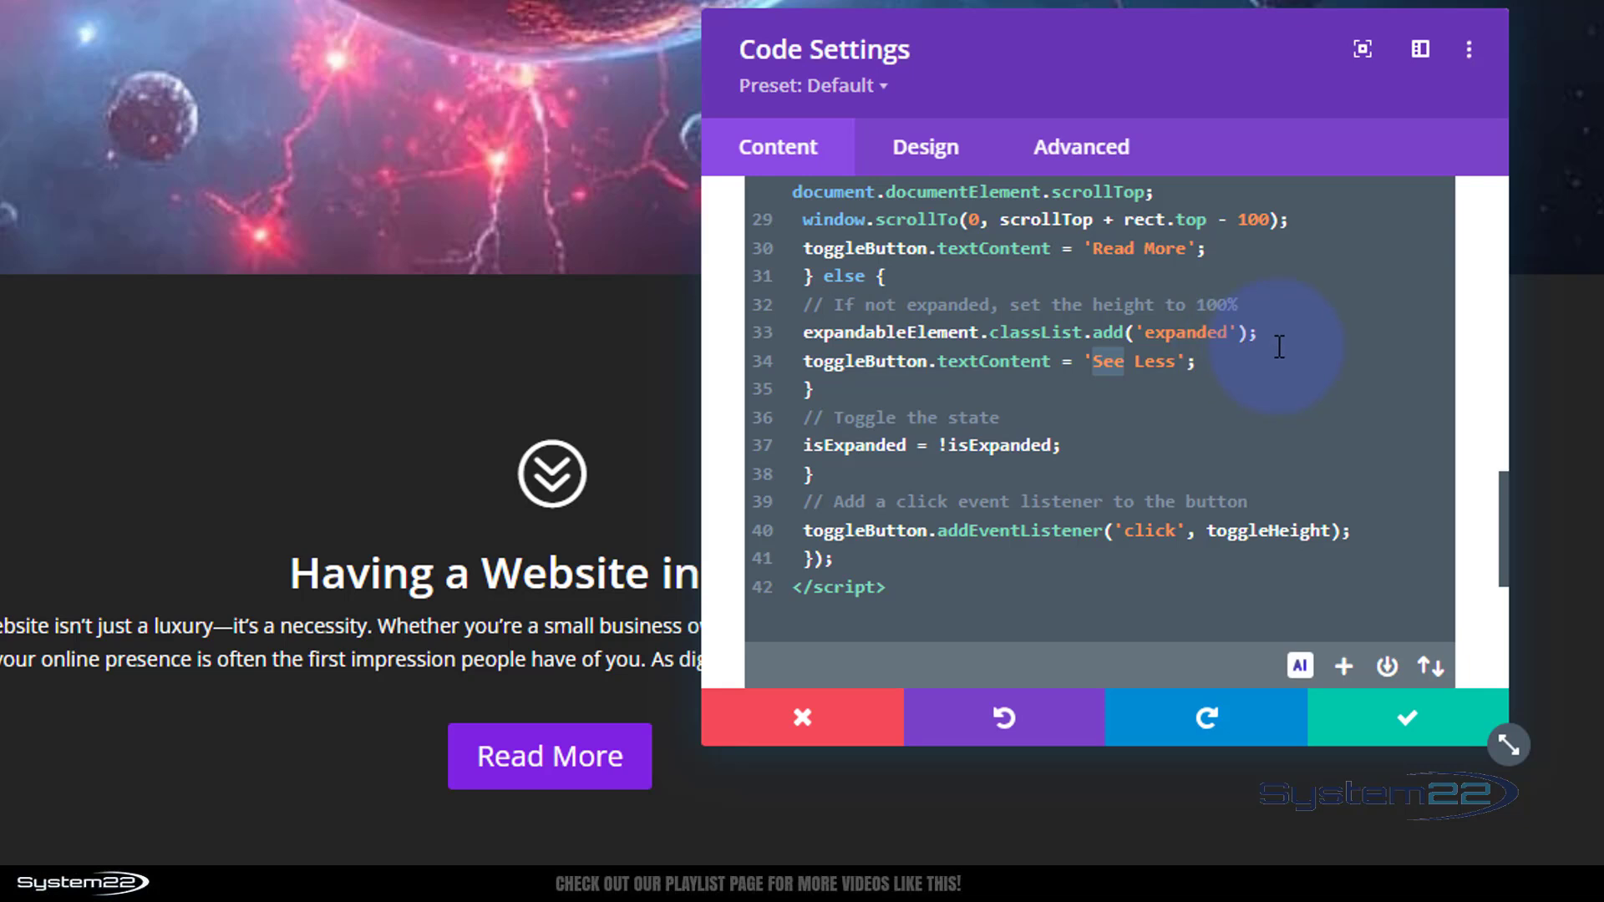
pyautogui.write('Read')
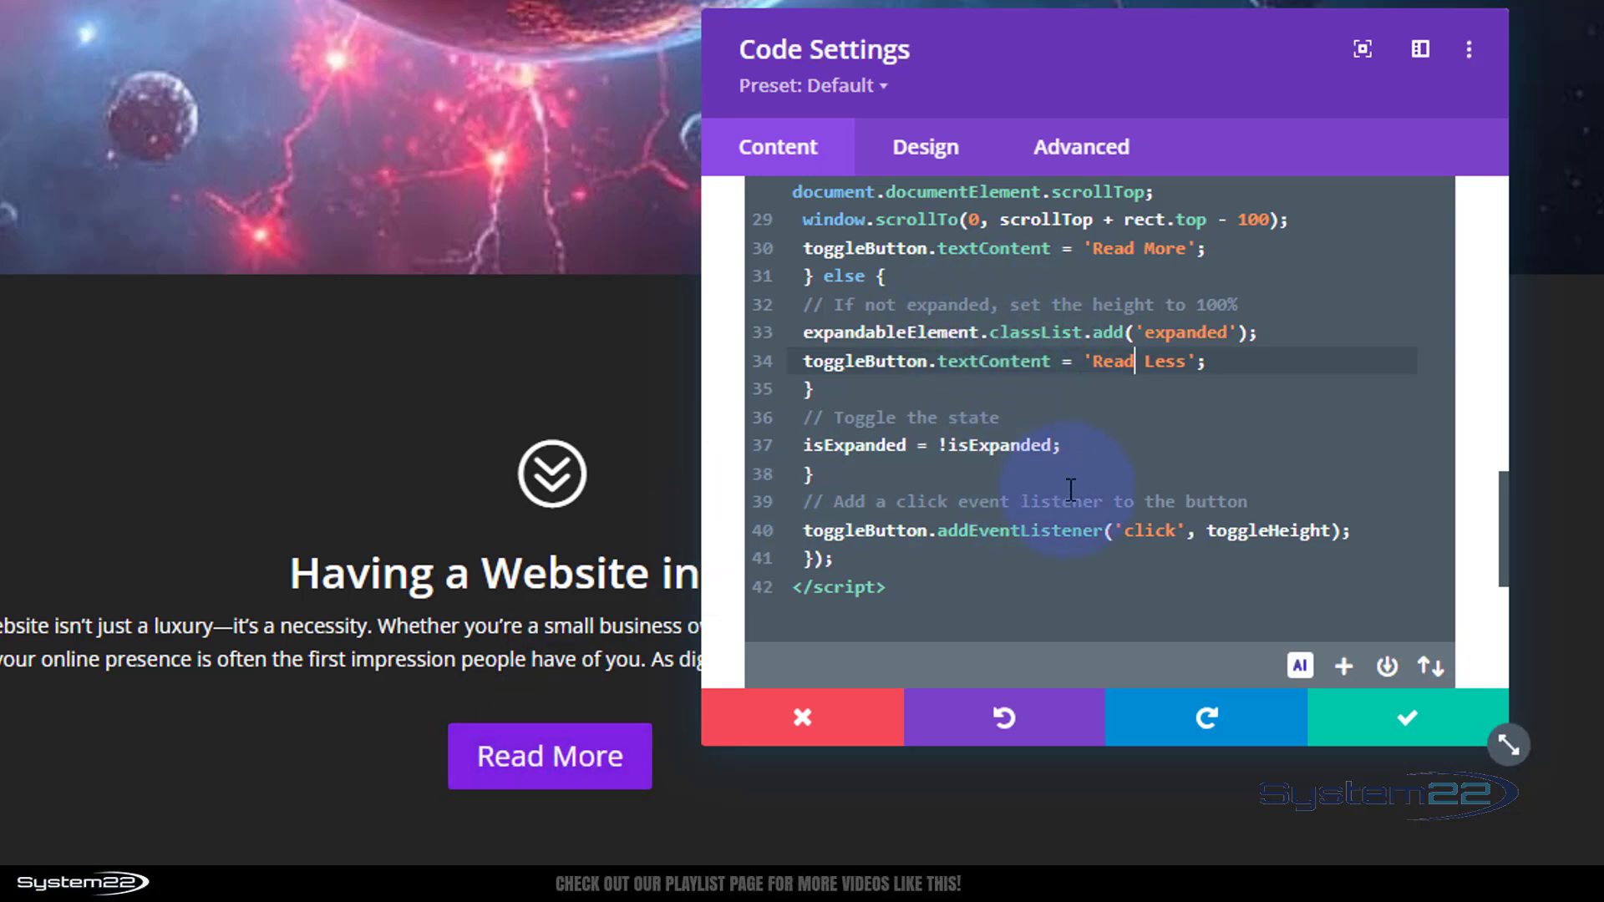
pyautogui.click(1406, 724)
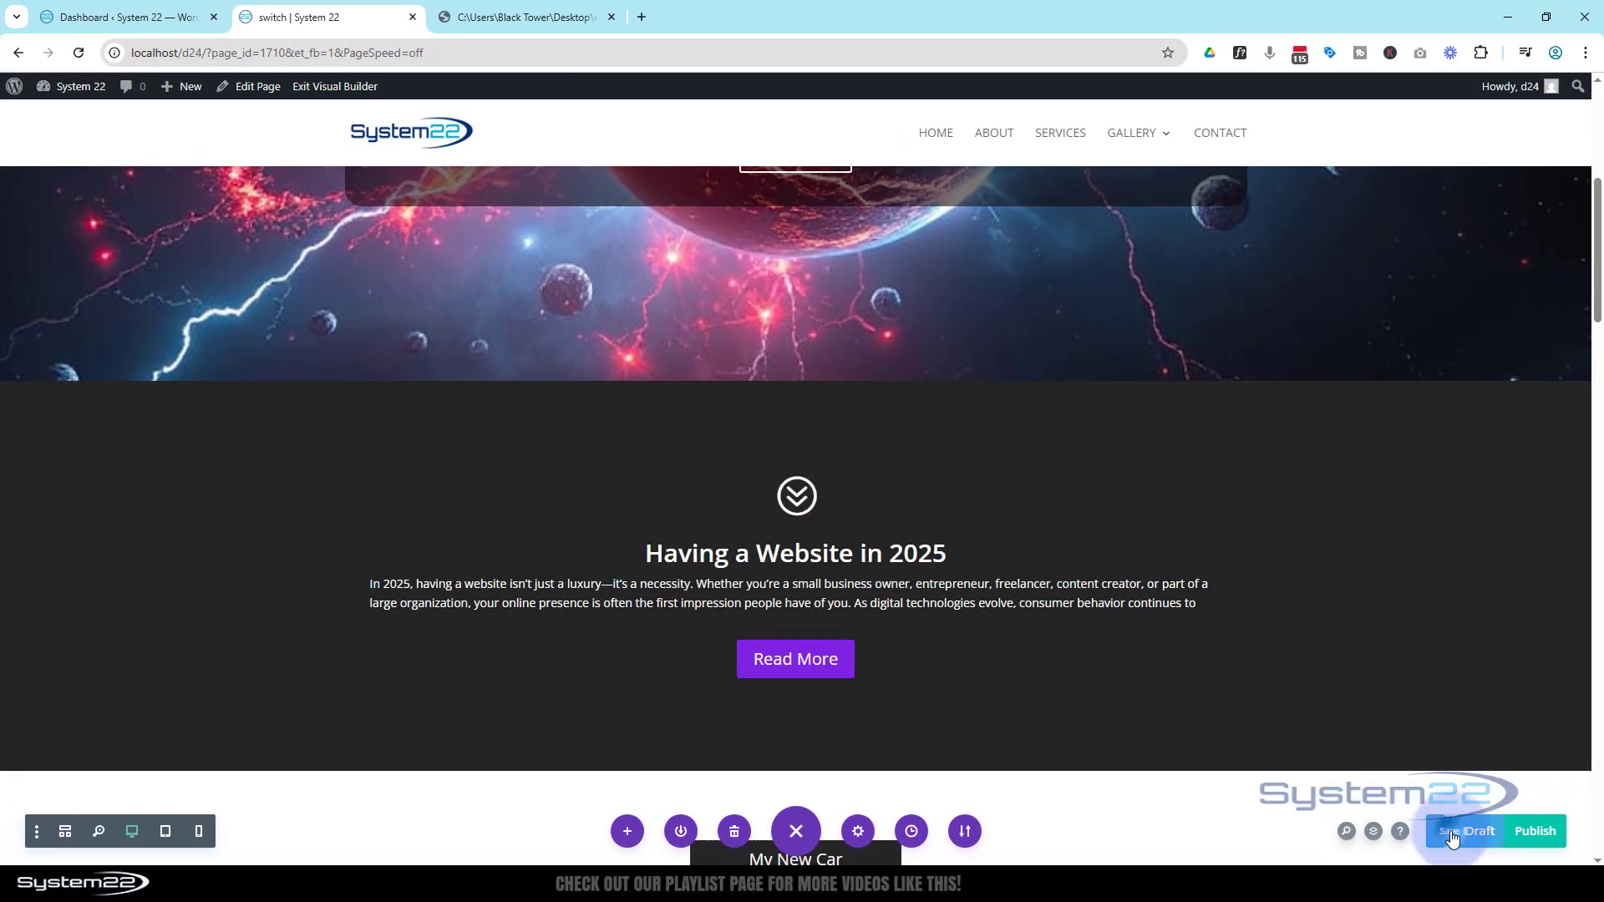
# Save the page draft and exit the visual builder
pyautogui.click(1452, 832)
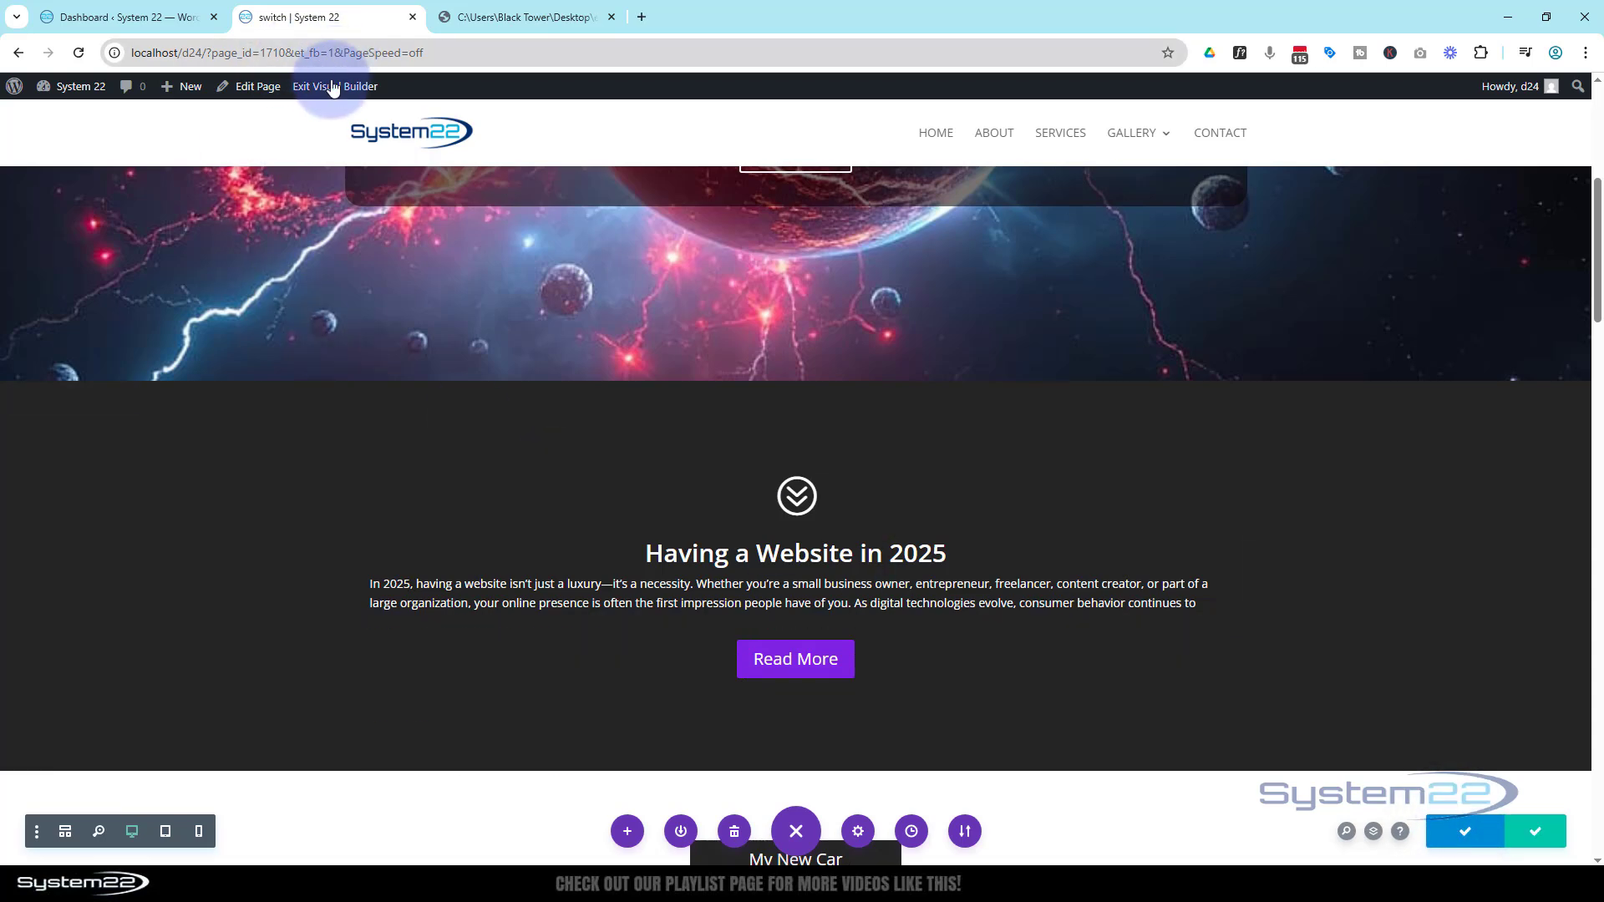
pyautogui.click(330, 87)
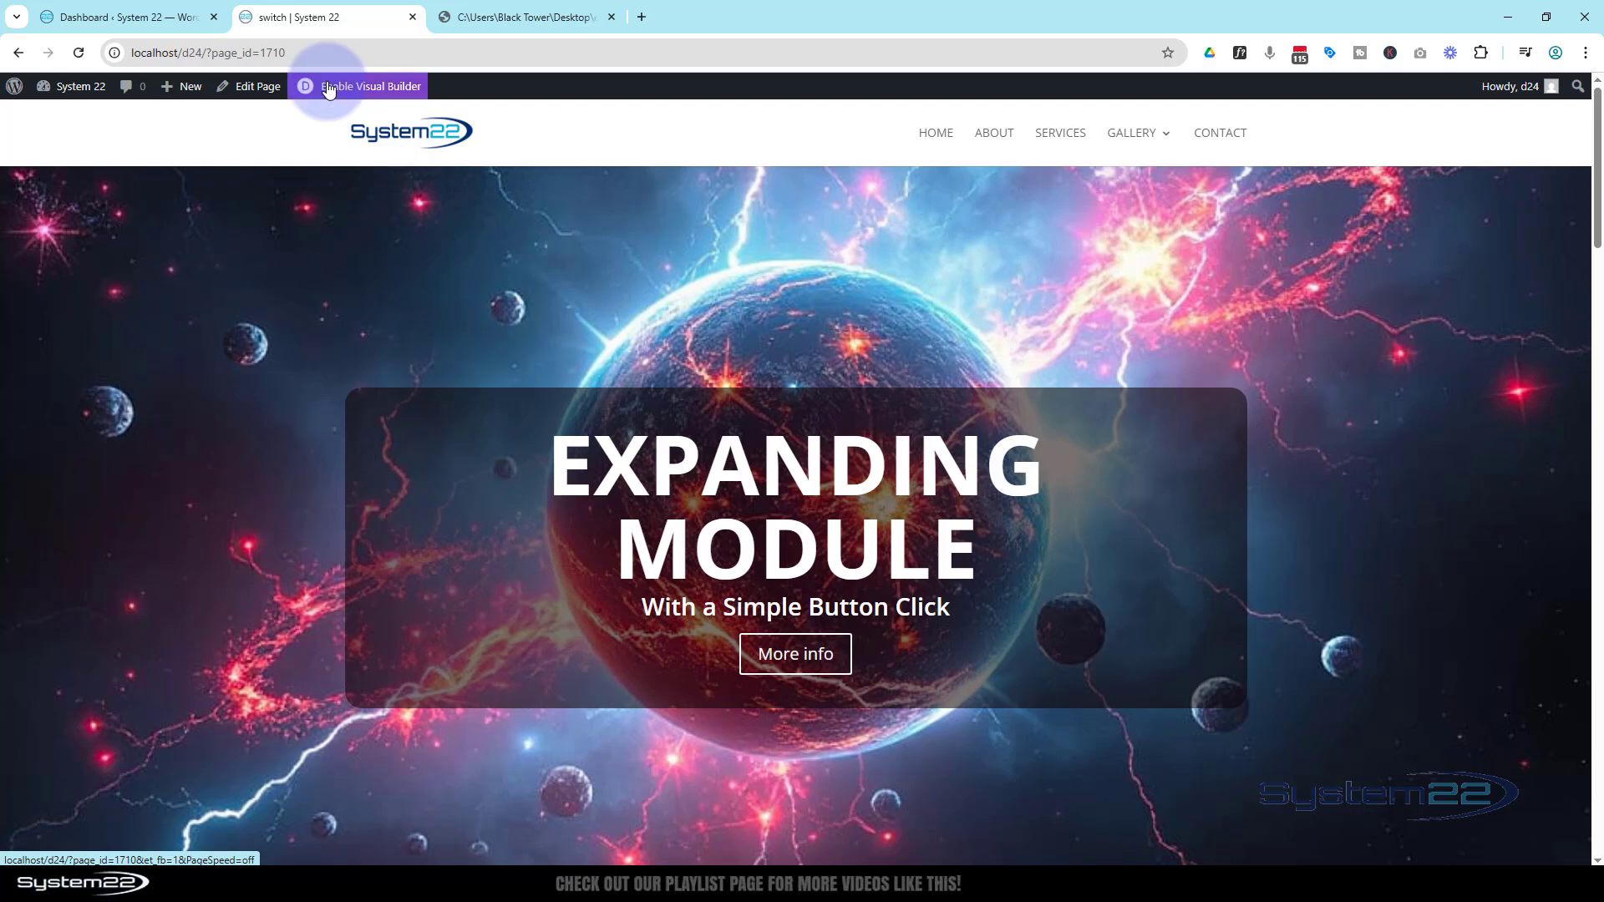
# On the live page, expand the text section with Read More and collapse it again with Read Less
pyautogui.scroll(-7, 368, 243)
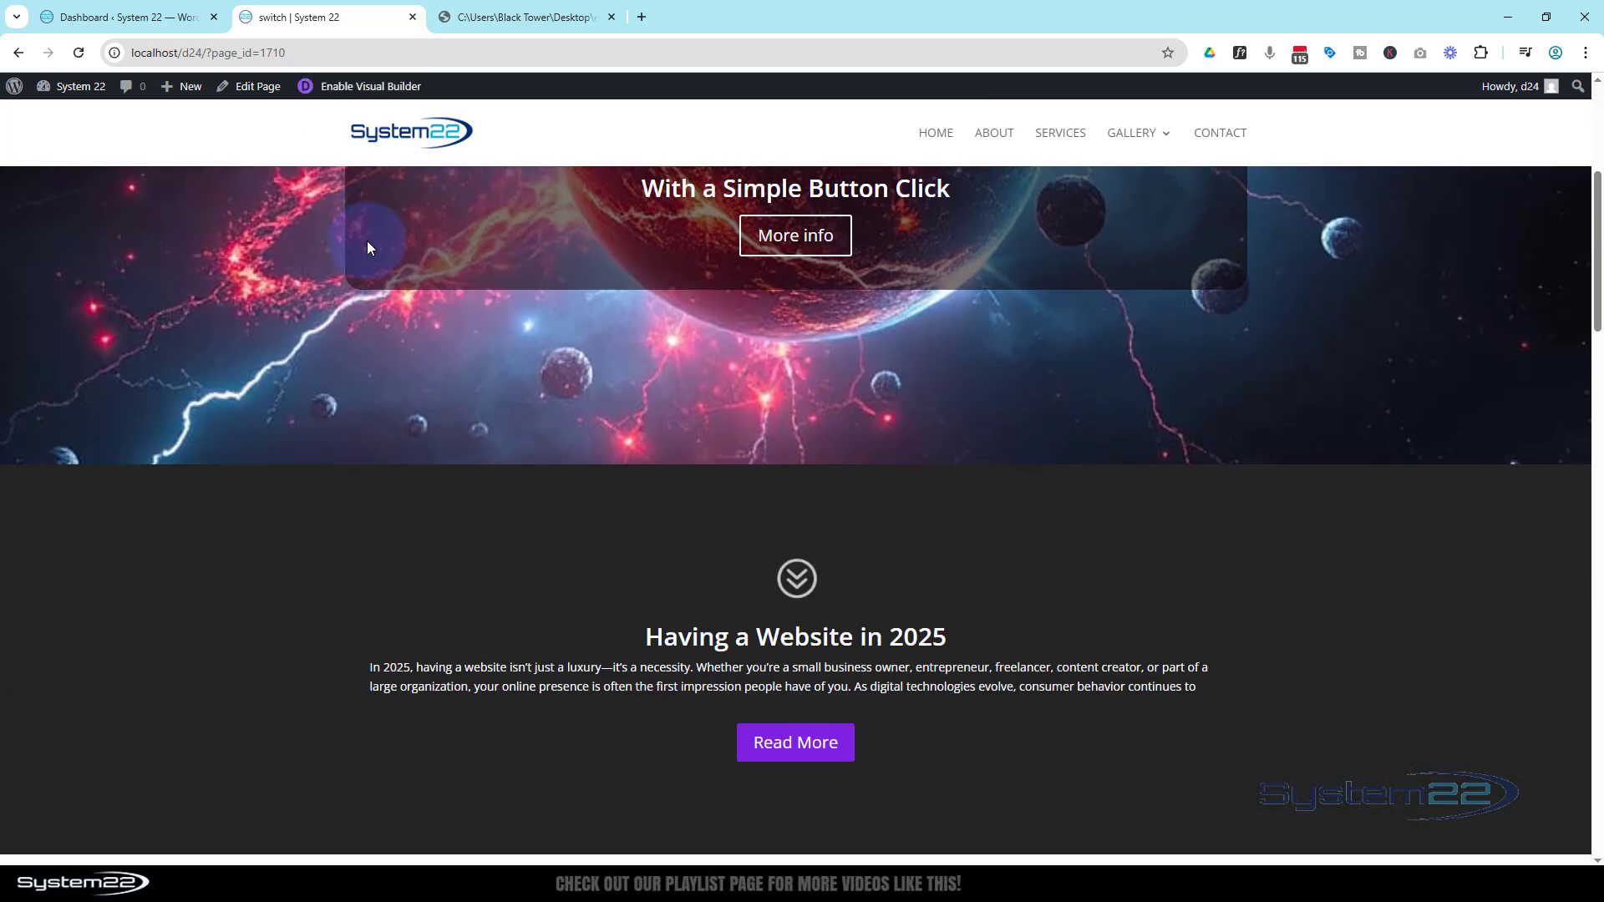
pyautogui.scroll(-2, 368, 241)
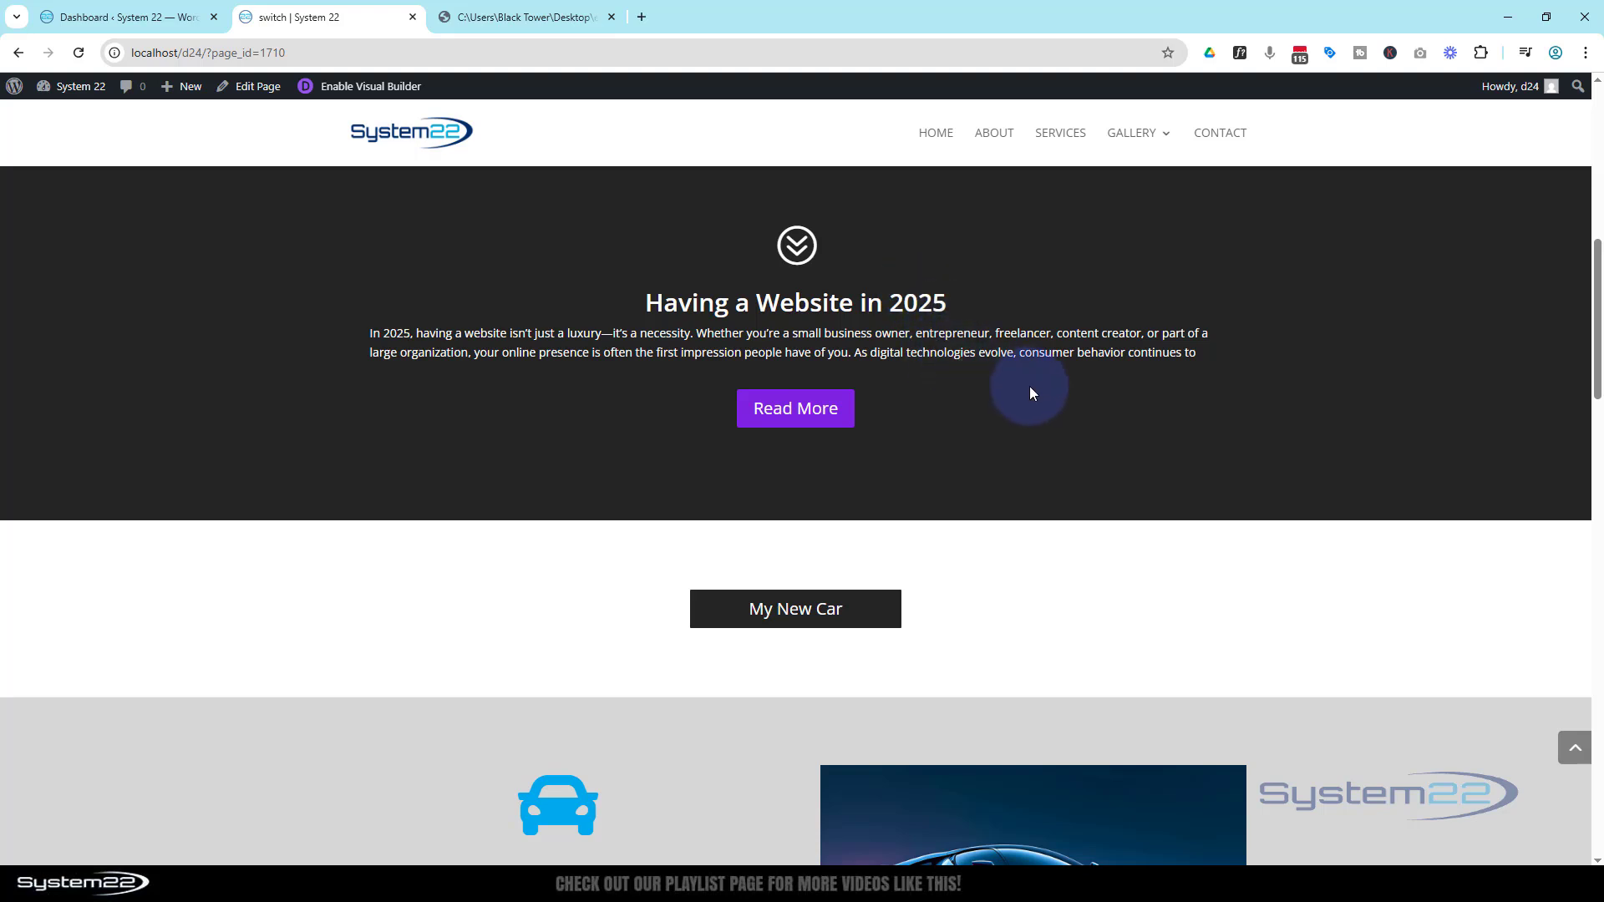
pyautogui.click(810, 418)
pyautogui.scroll(-3, 852, 422)
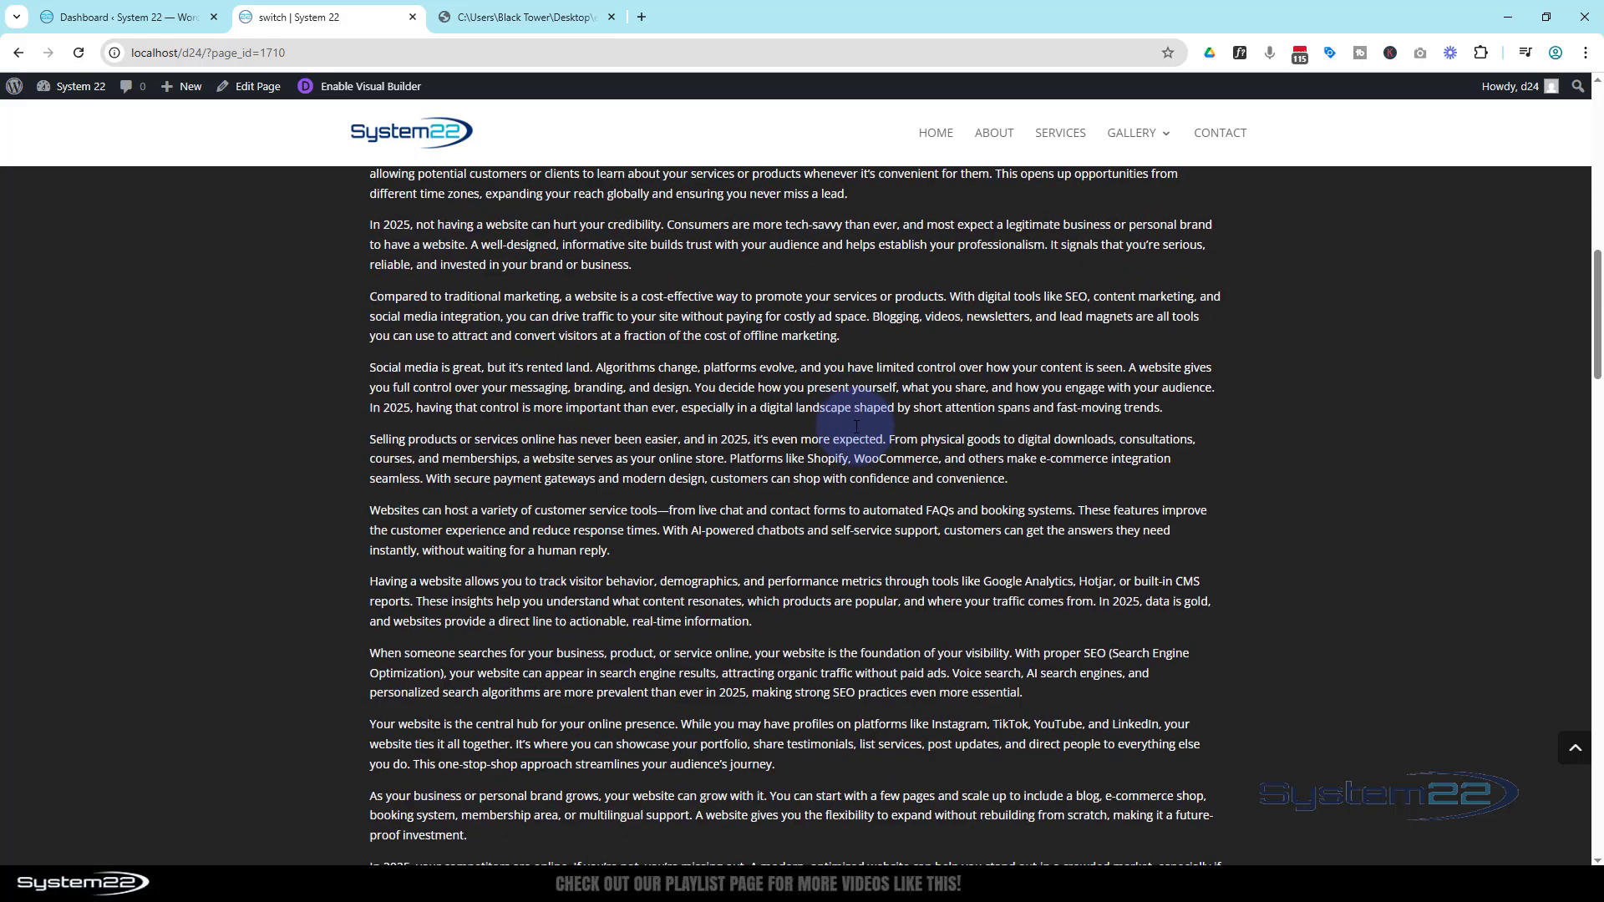
pyautogui.scroll(-6, 857, 426)
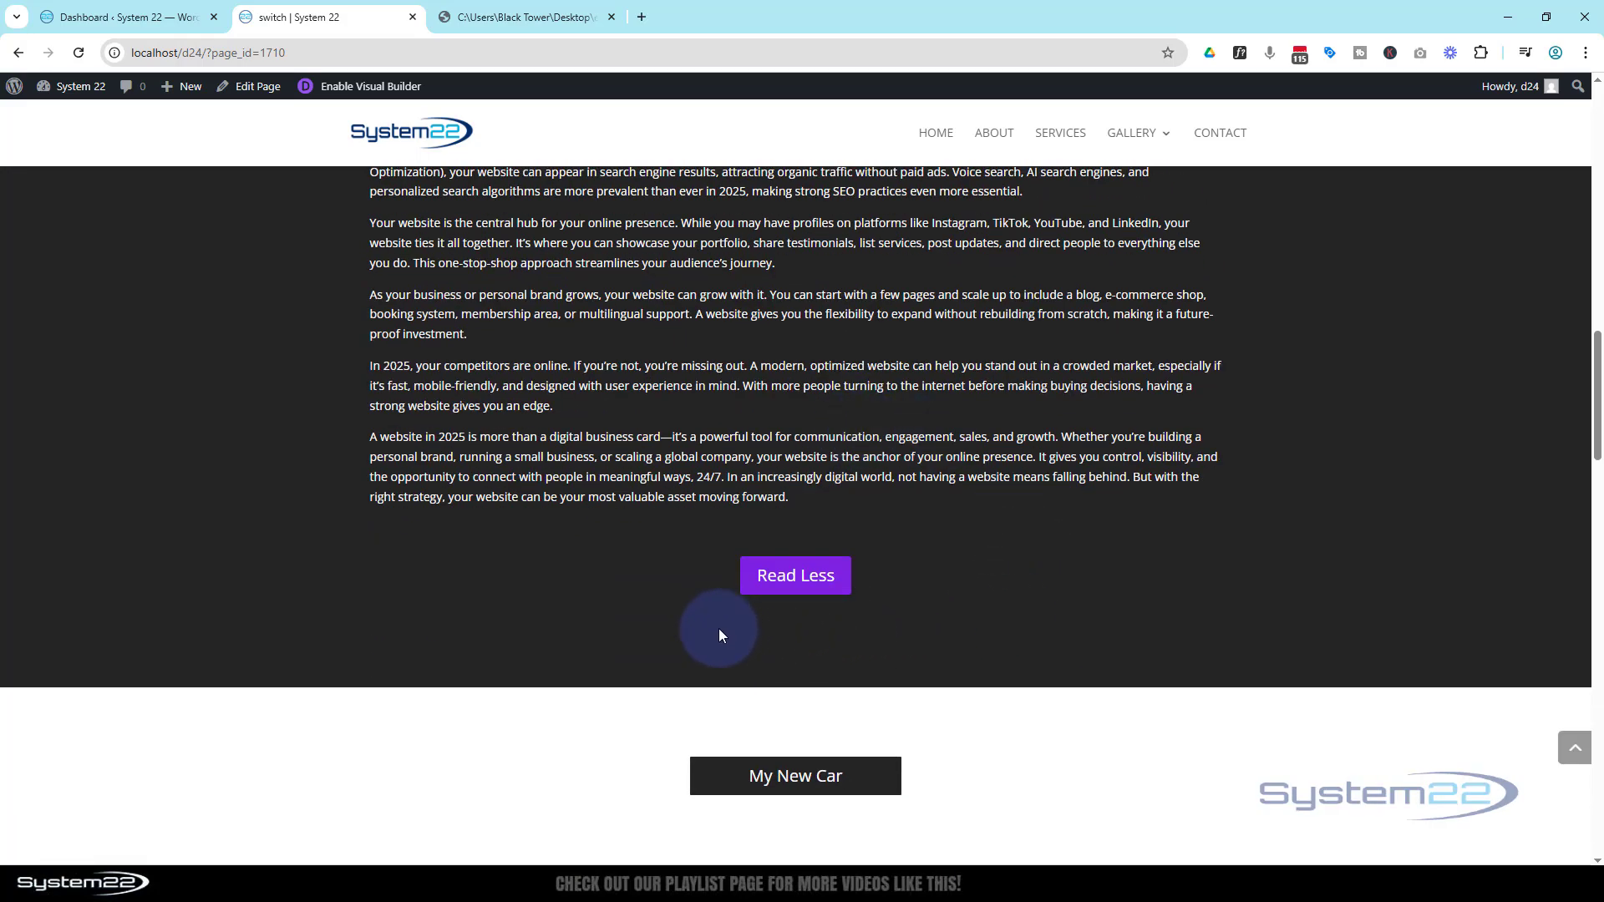
pyautogui.click(800, 576)
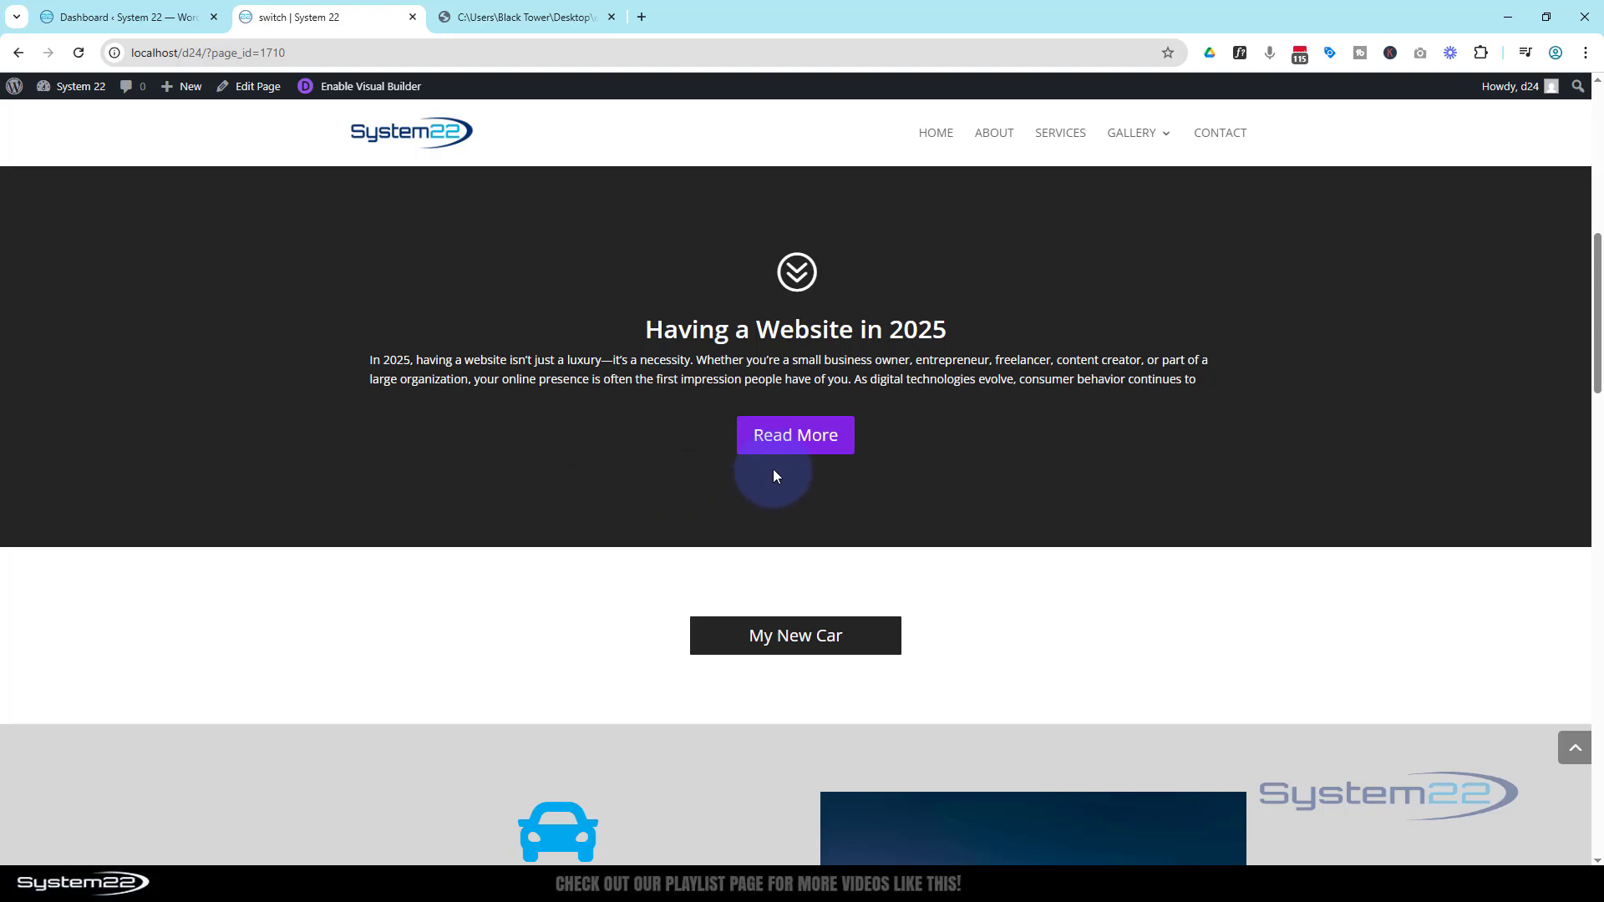
# Repeat the expand and collapse test several times to check the button text and scroll-back behaviour
pyautogui.click(790, 439)
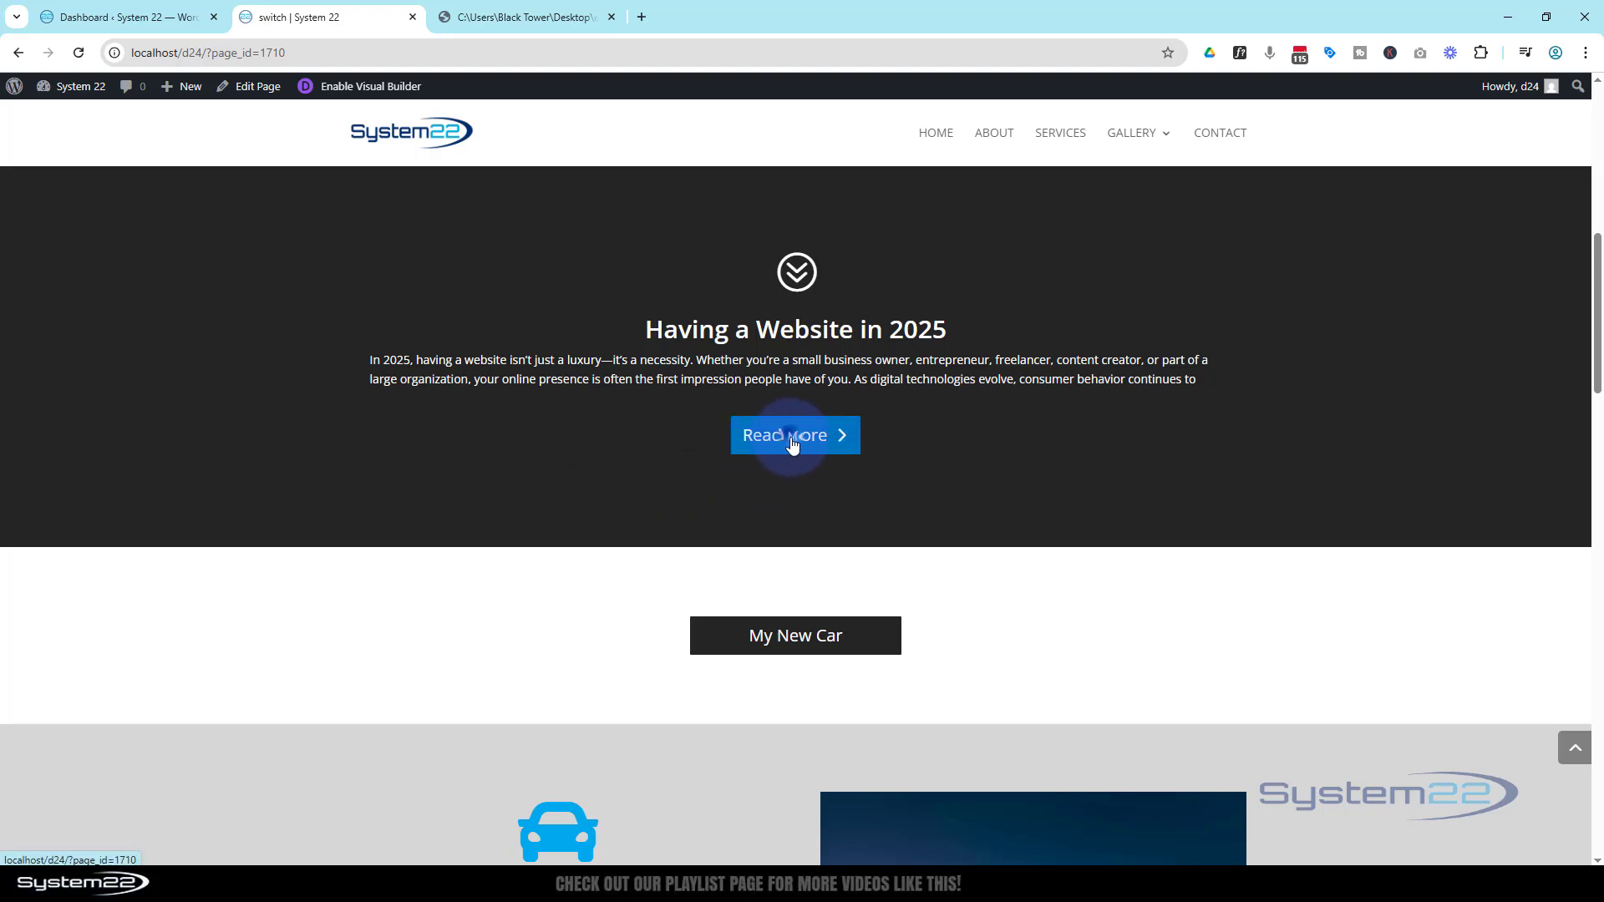
pyautogui.scroll(-7, 777, 437)
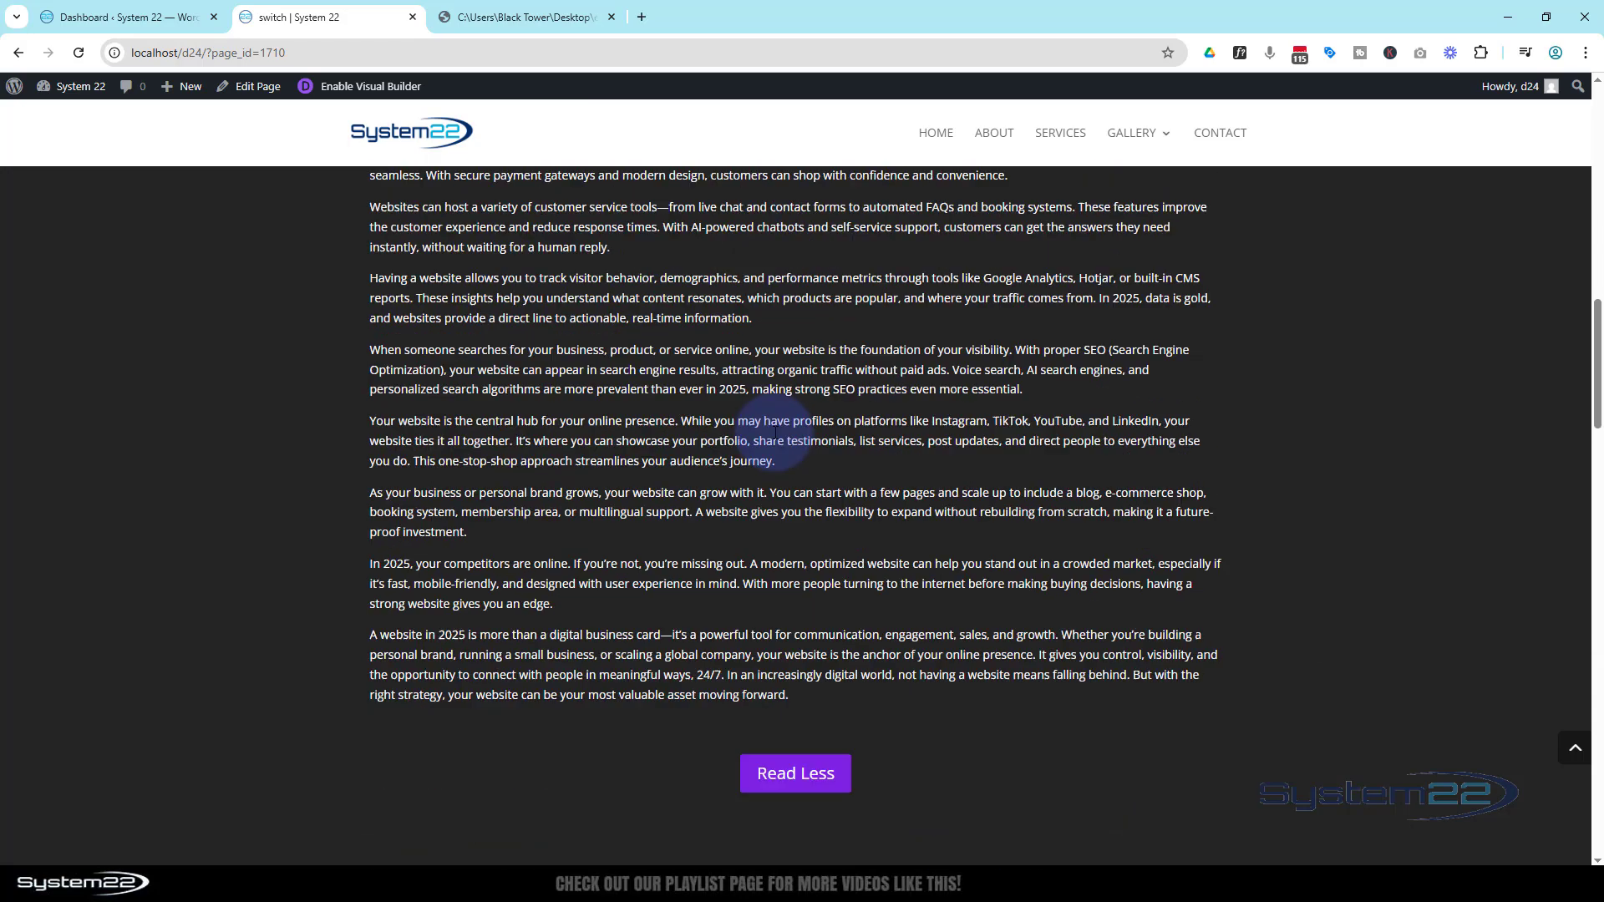
pyautogui.scroll(-3, 777, 437)
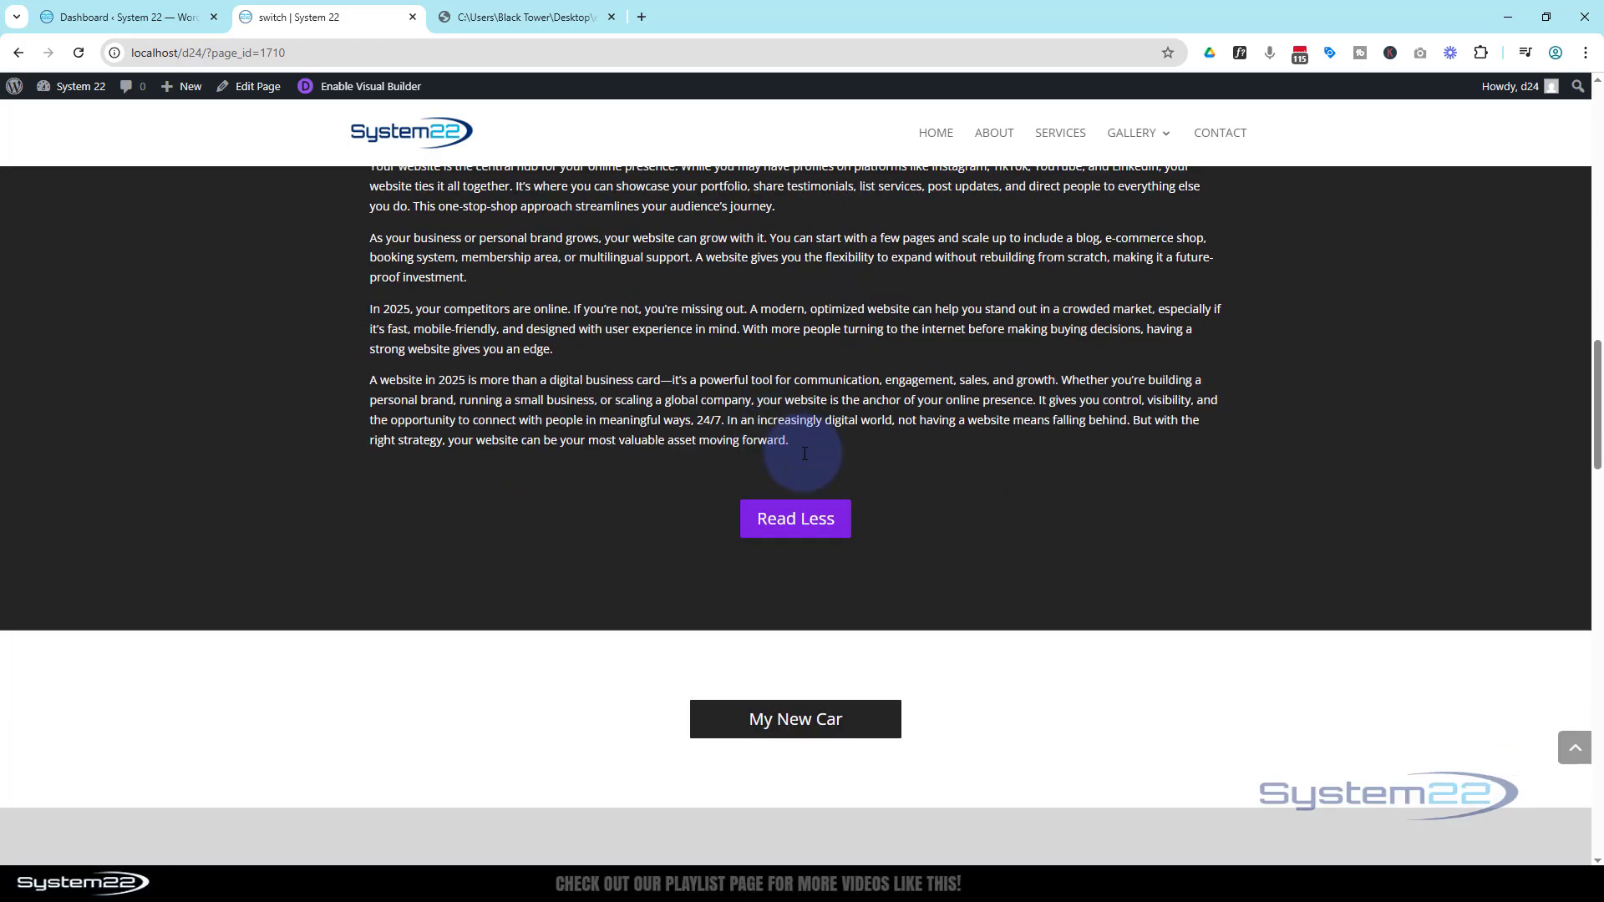
pyautogui.click(816, 528)
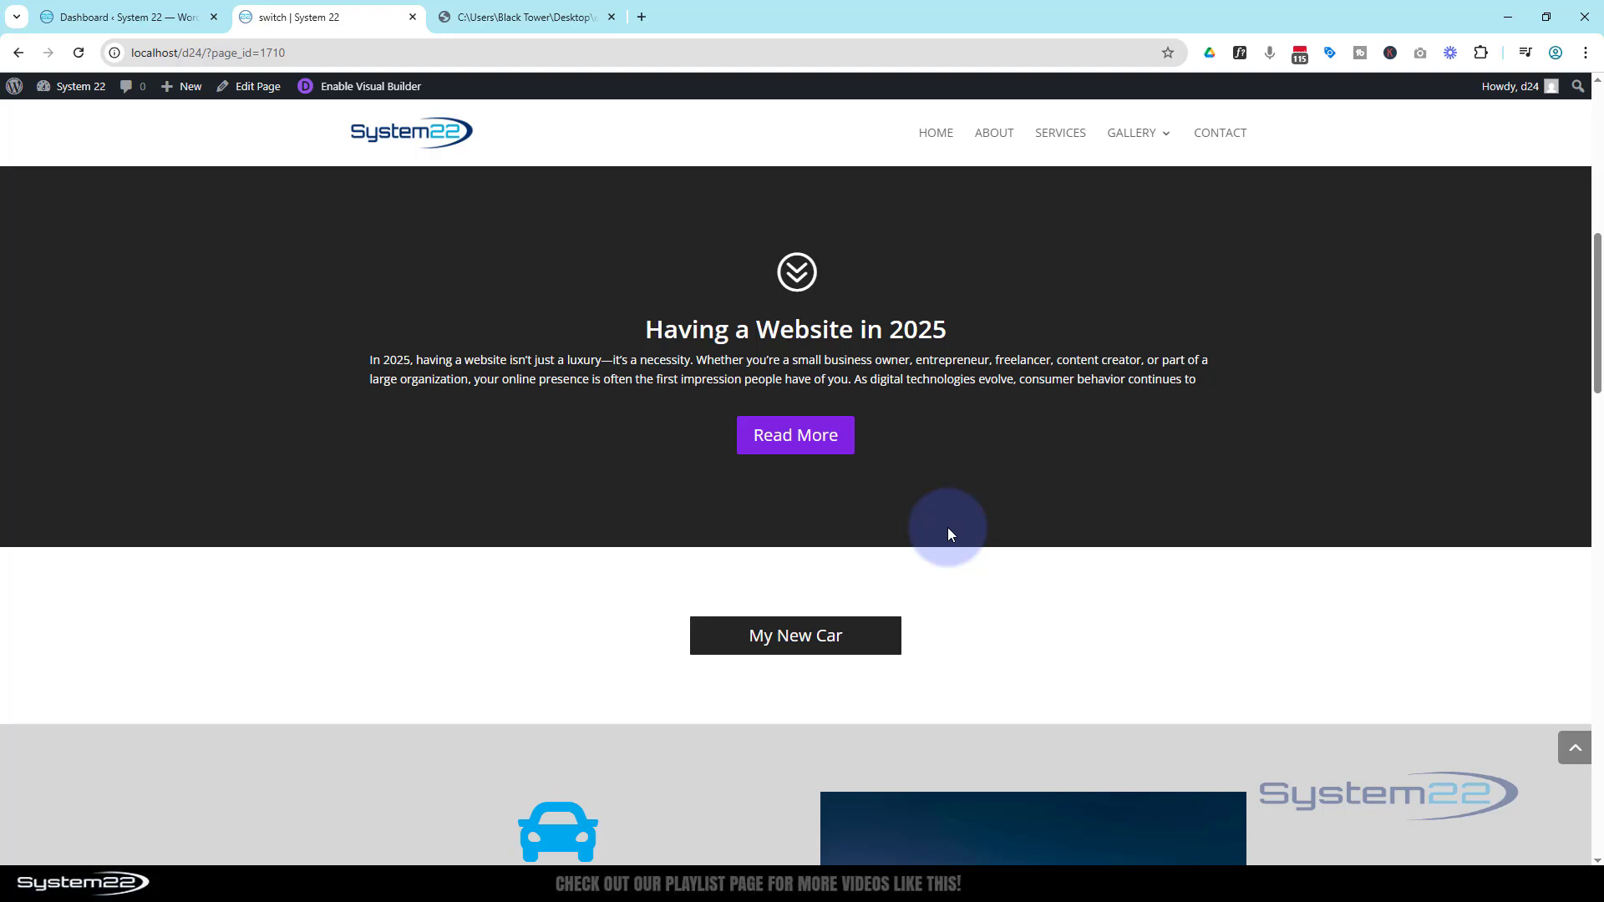
pyautogui.click(807, 434)
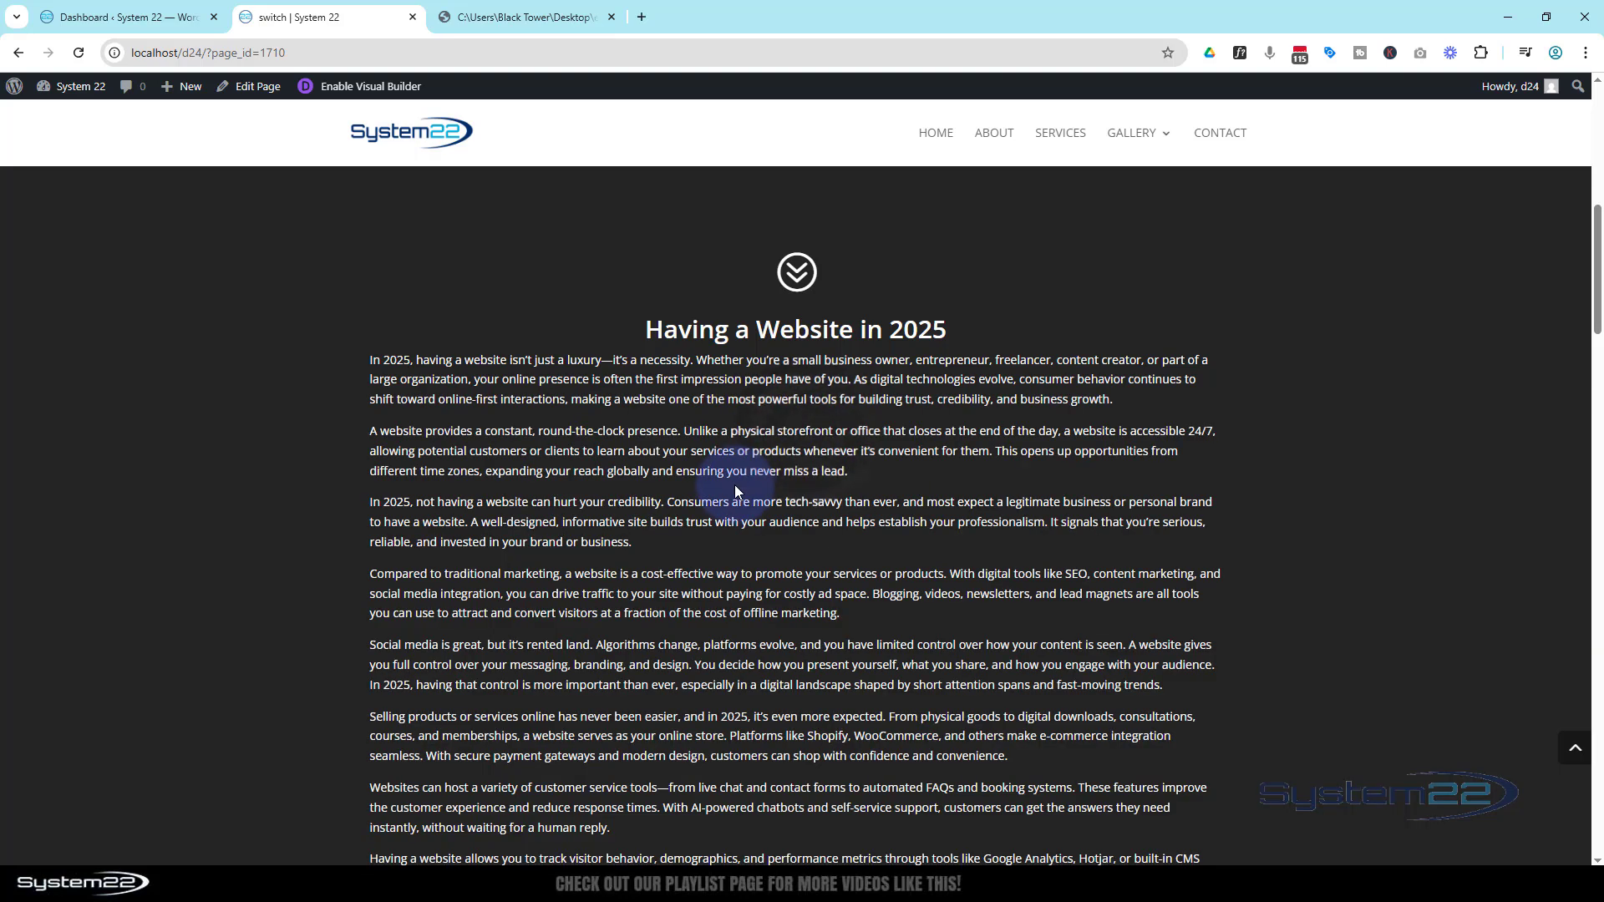
pyautogui.scroll(-9, 735, 485)
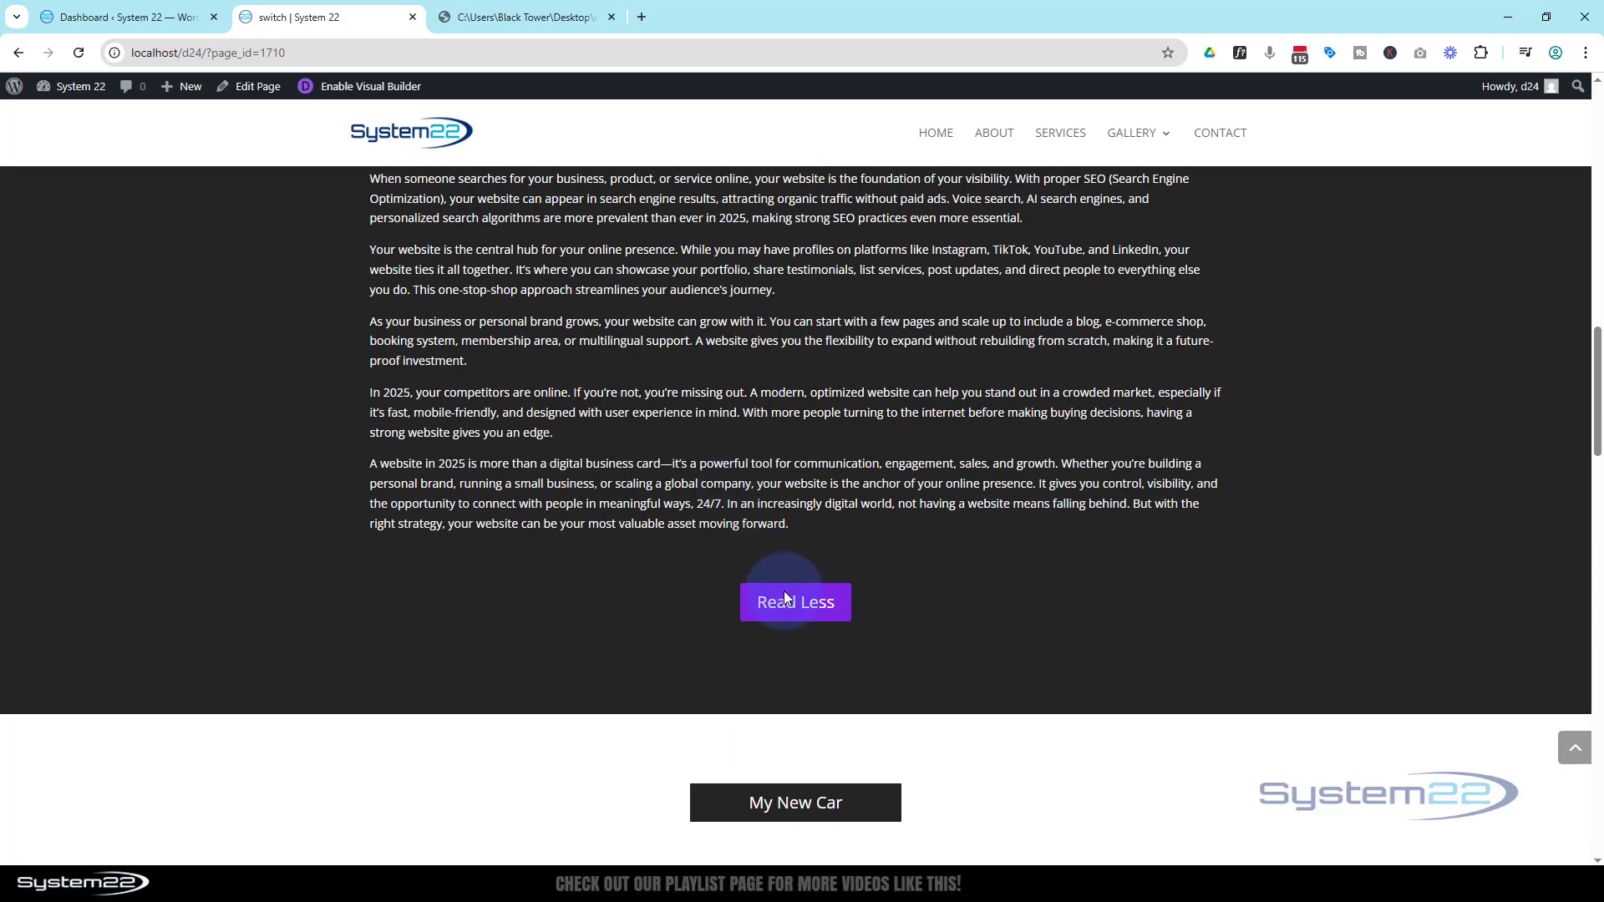
pyautogui.click(790, 599)
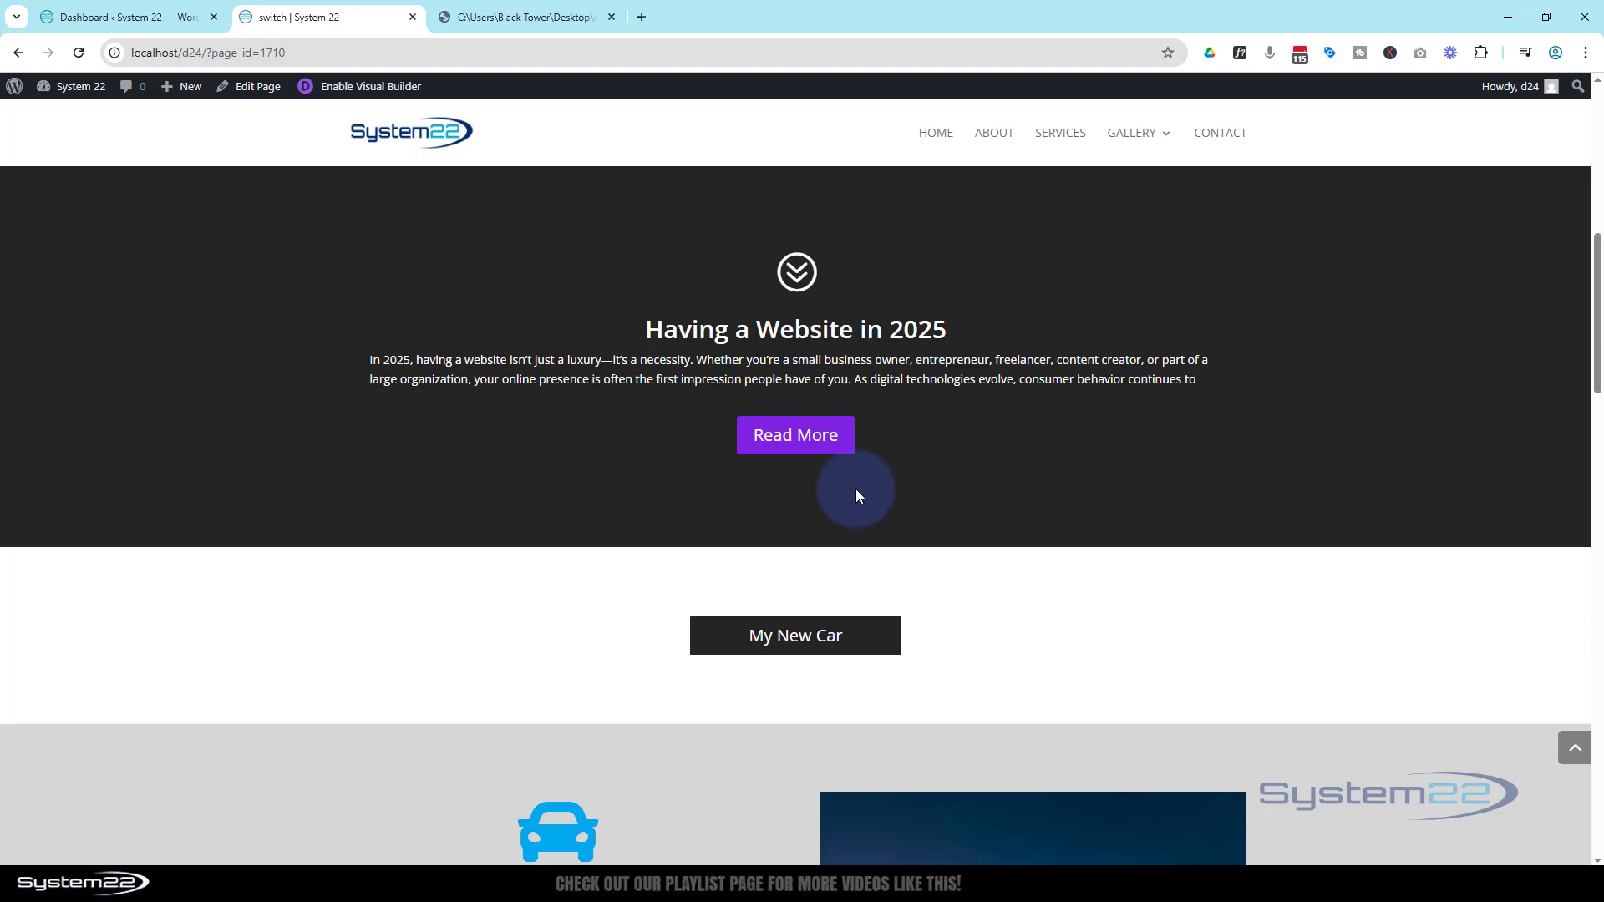
pyautogui.click(788, 436)
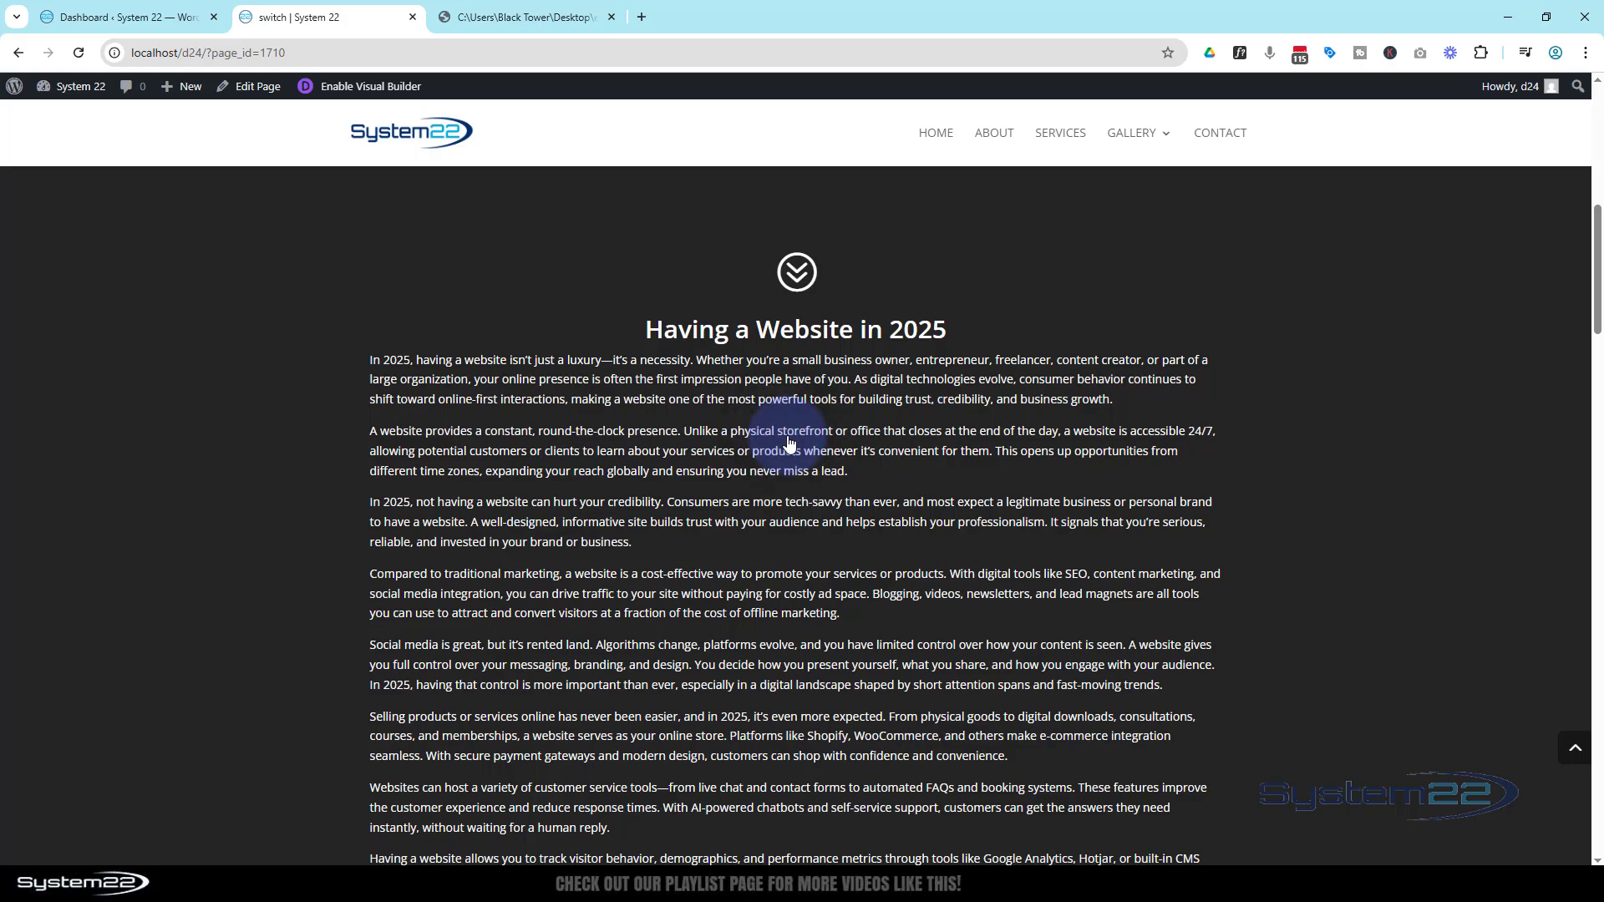
pyautogui.scroll(-8, 788, 441)
pyautogui.scroll(-3, 787, 436)
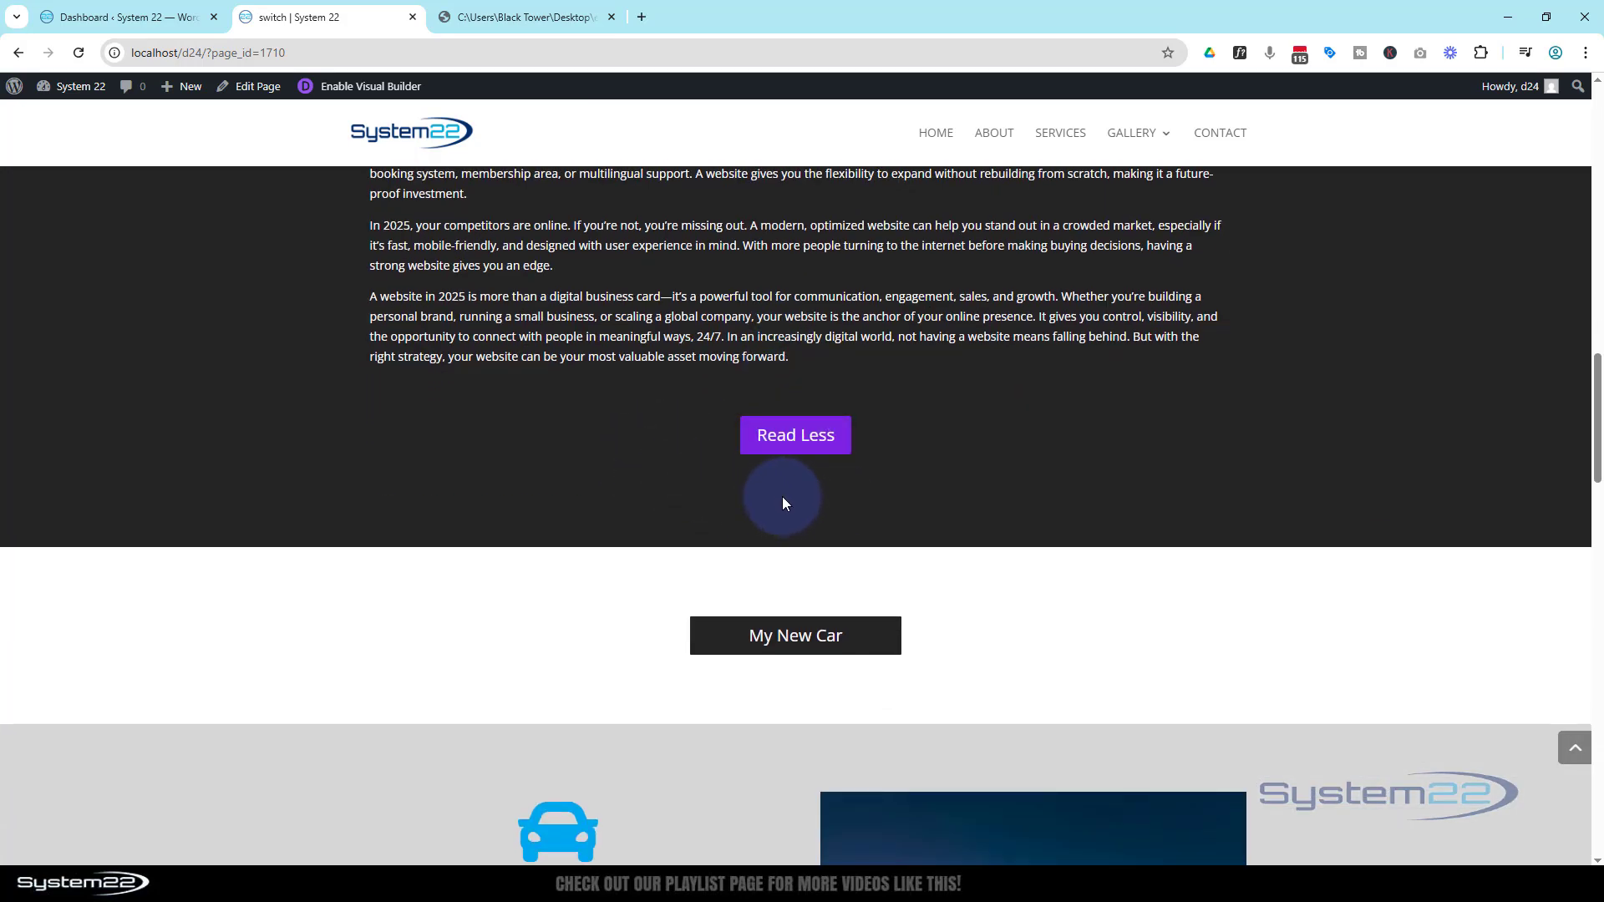
pyautogui.click(786, 437)
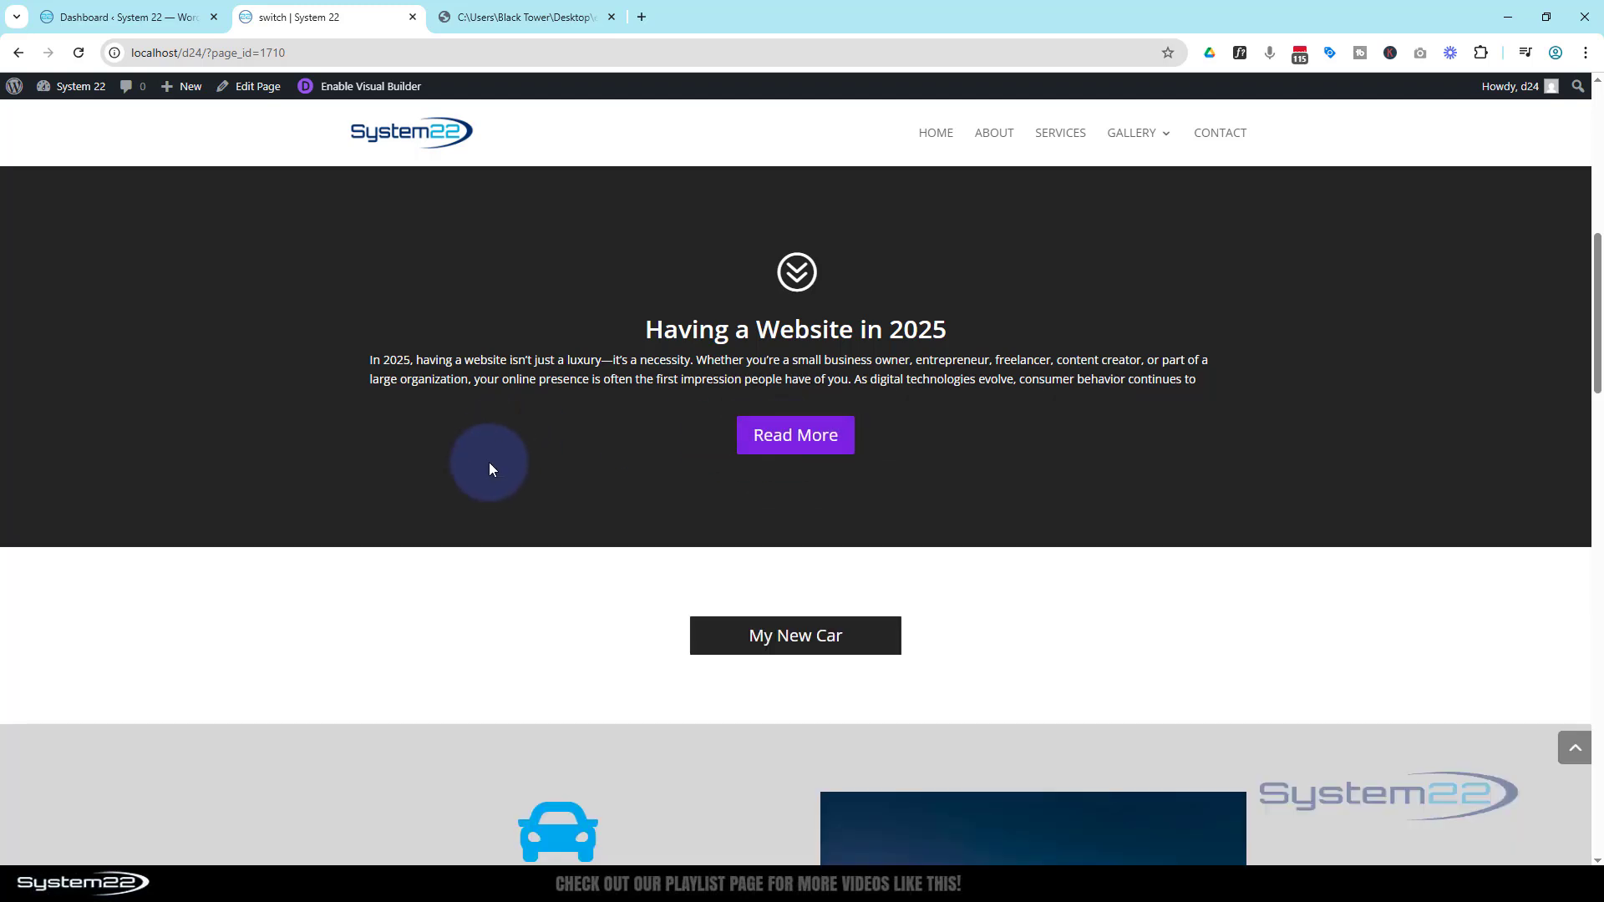
pyautogui.scroll(9, 479, 480)
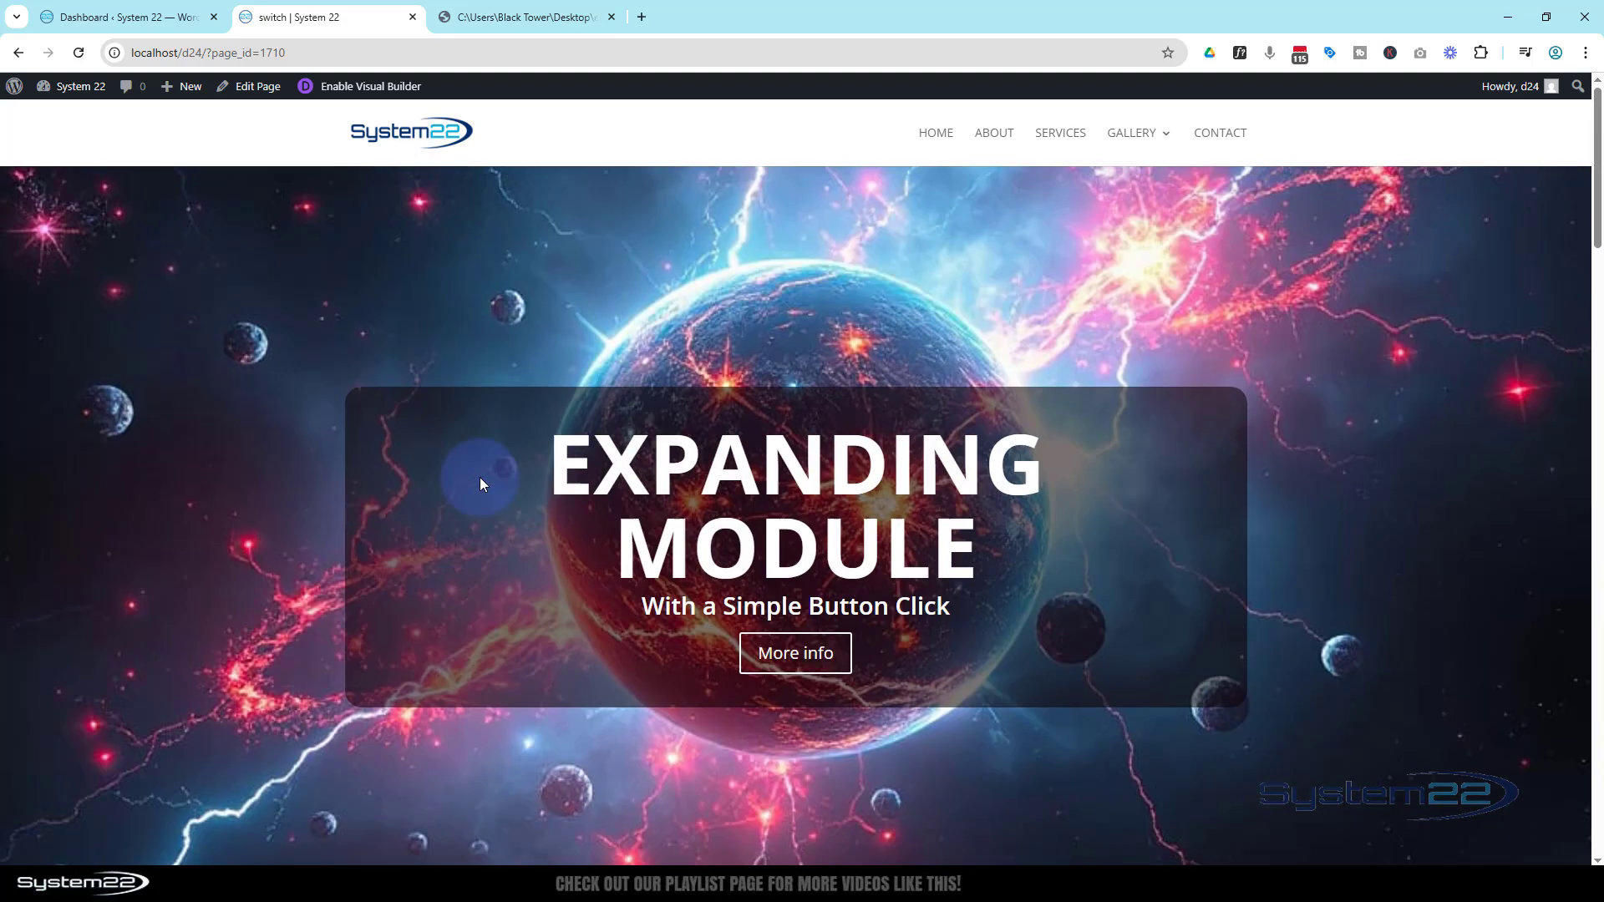
# Review the expanding-module code document in the other tab, then return to the page
pyautogui.click(511, 18)
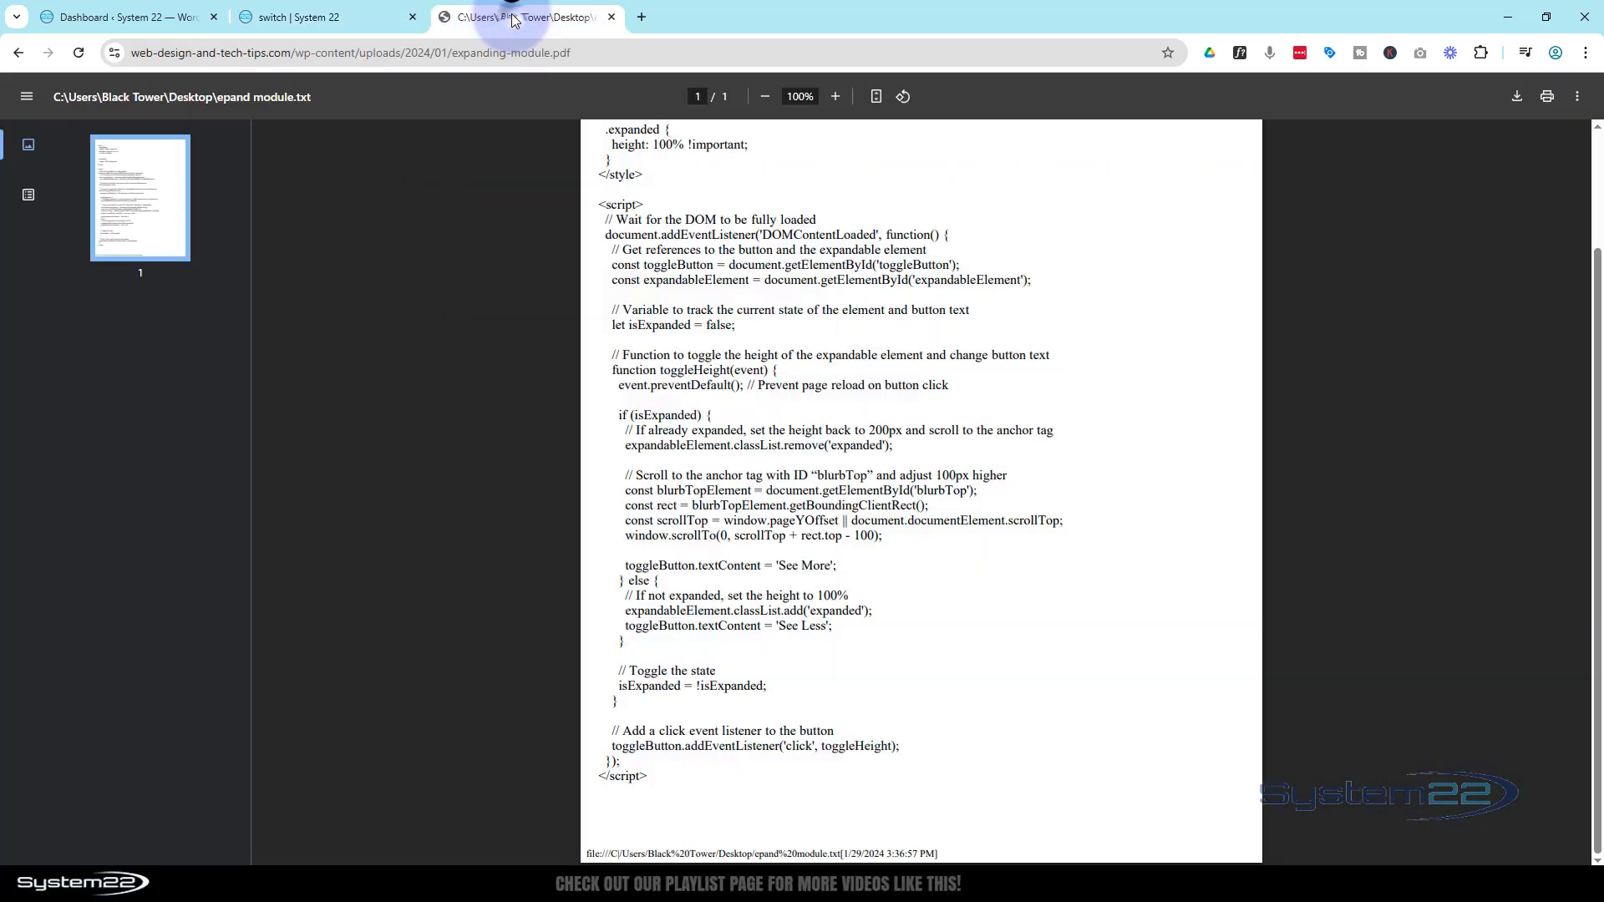
pyautogui.scroll(3, 489, 426)
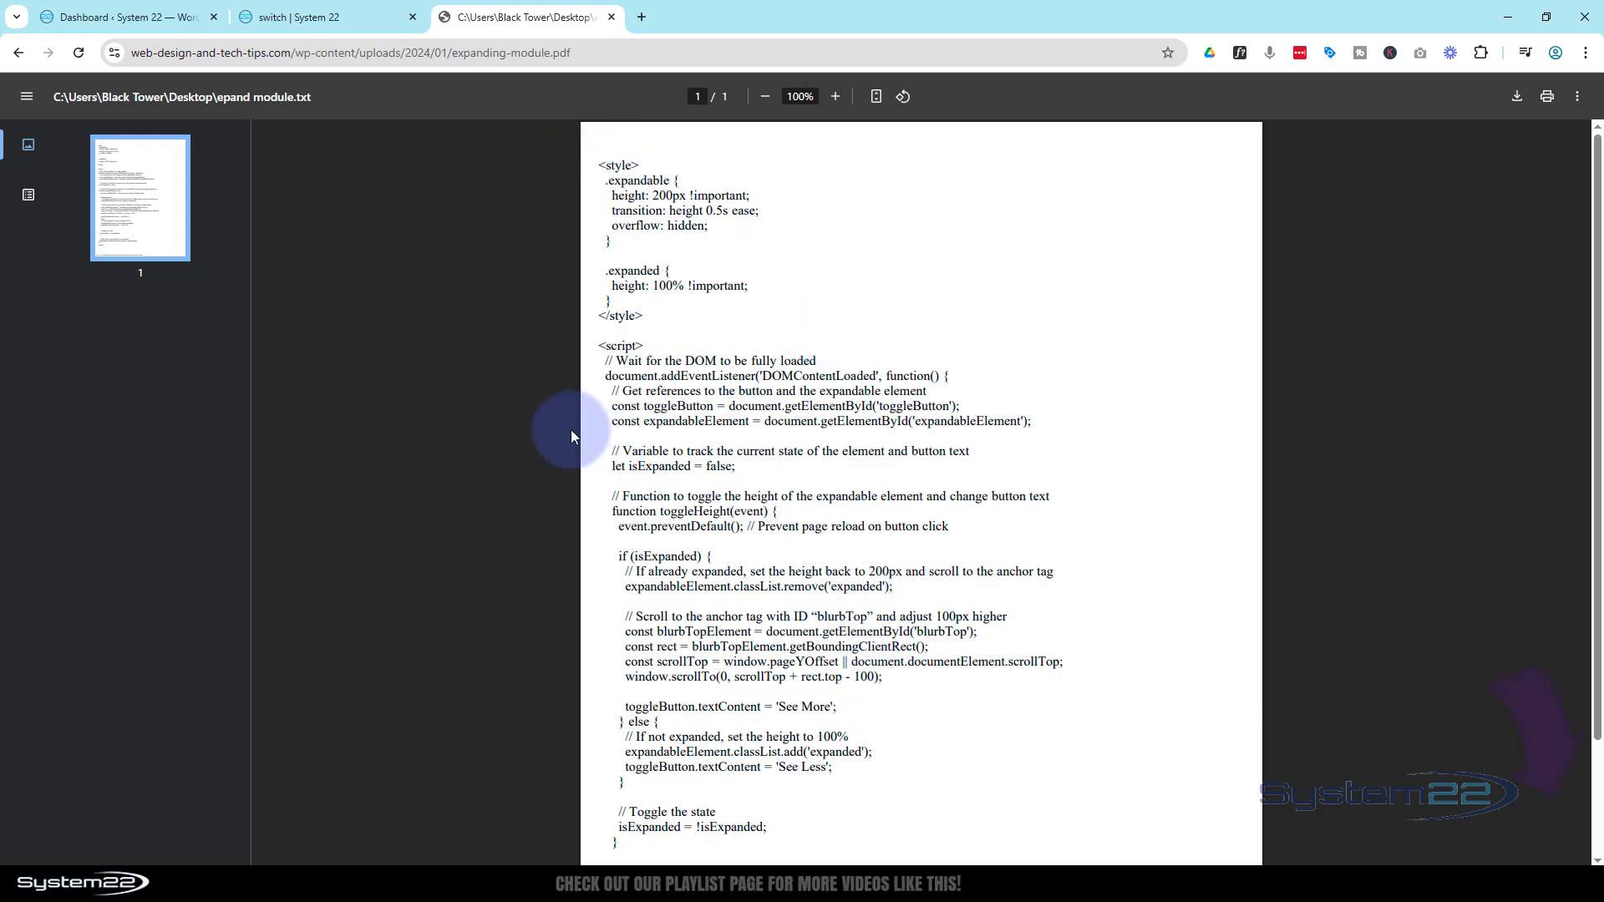
pyautogui.click(334, 18)
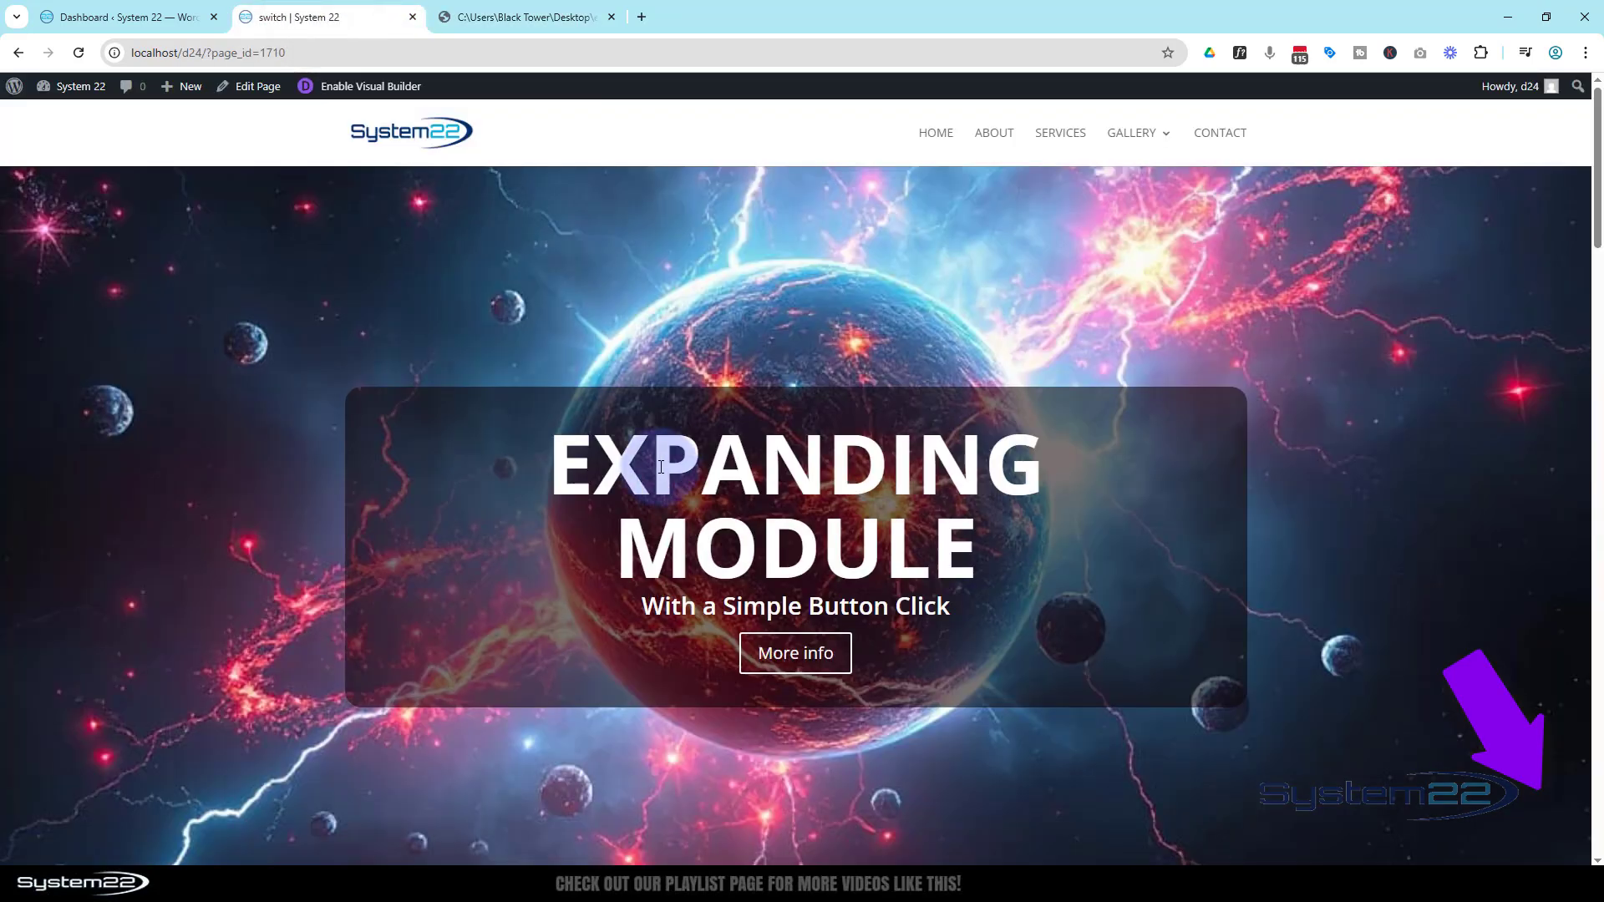
# Test the Read More toggle once more, expanding and collapsing the section
pyautogui.scroll(-8, 661, 467)
pyautogui.scroll(-1, 661, 467)
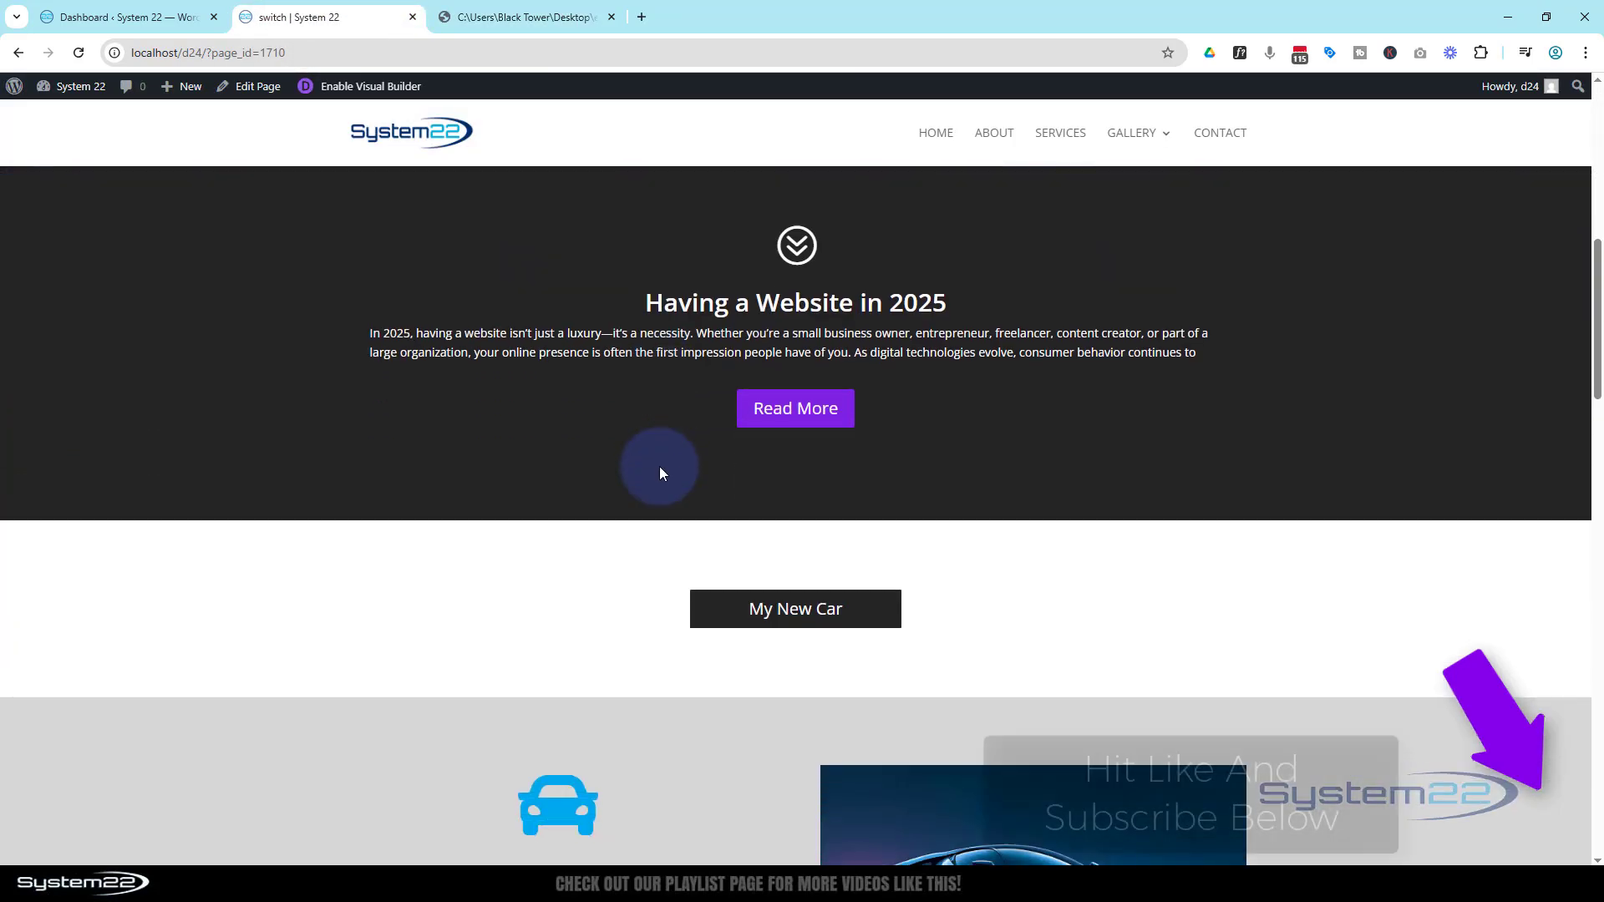
pyautogui.click(785, 415)
pyautogui.scroll(-8, 777, 440)
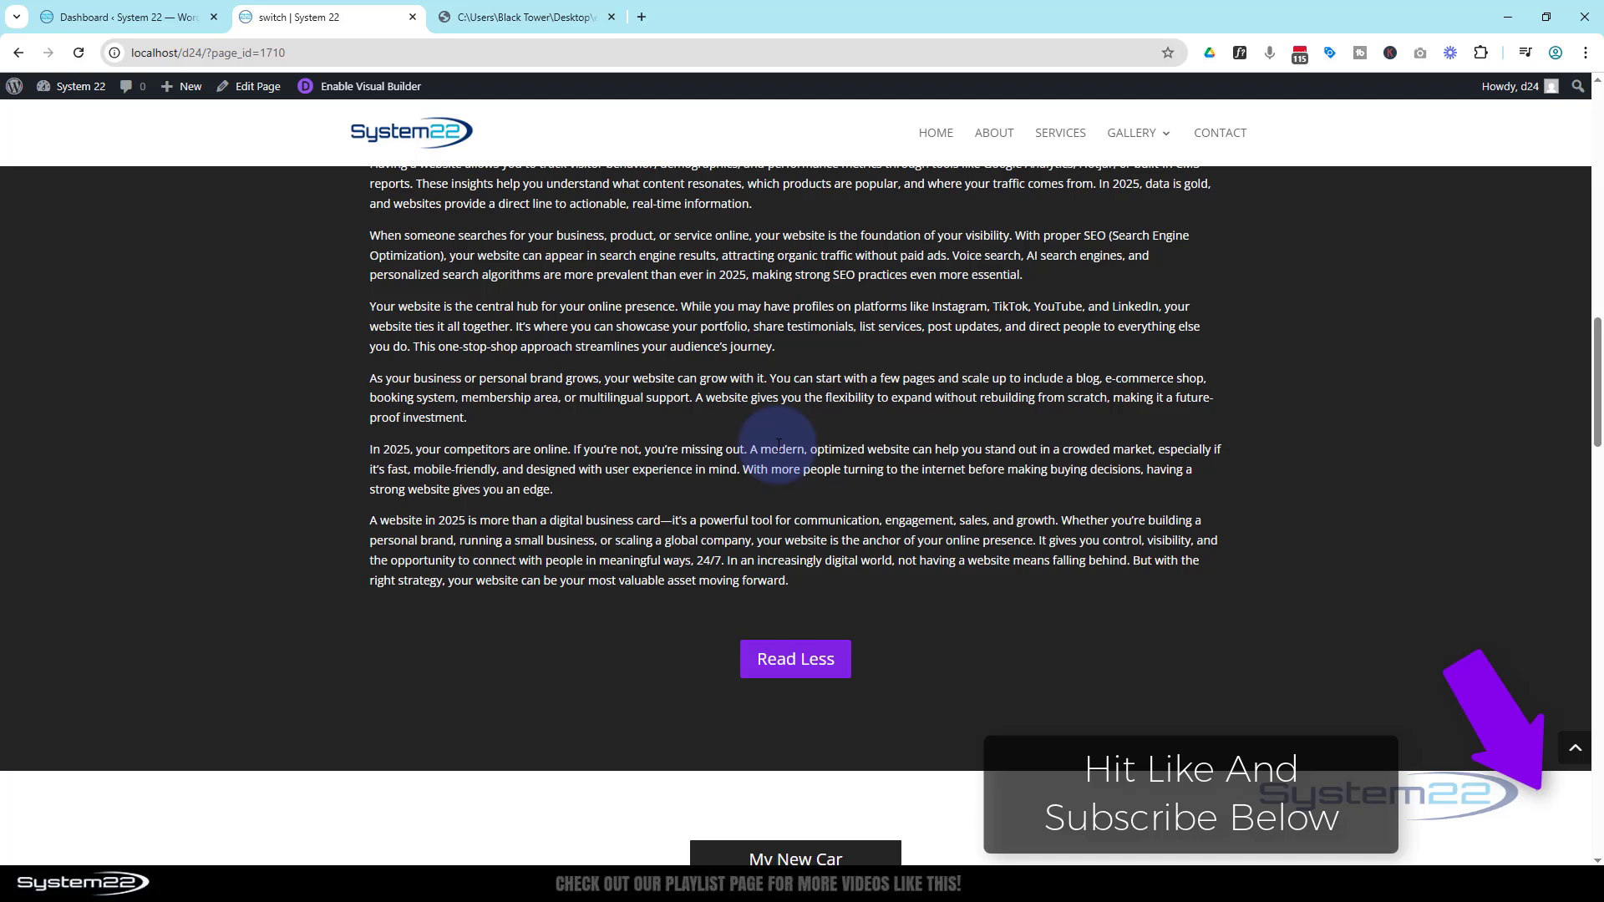
pyautogui.click(787, 664)
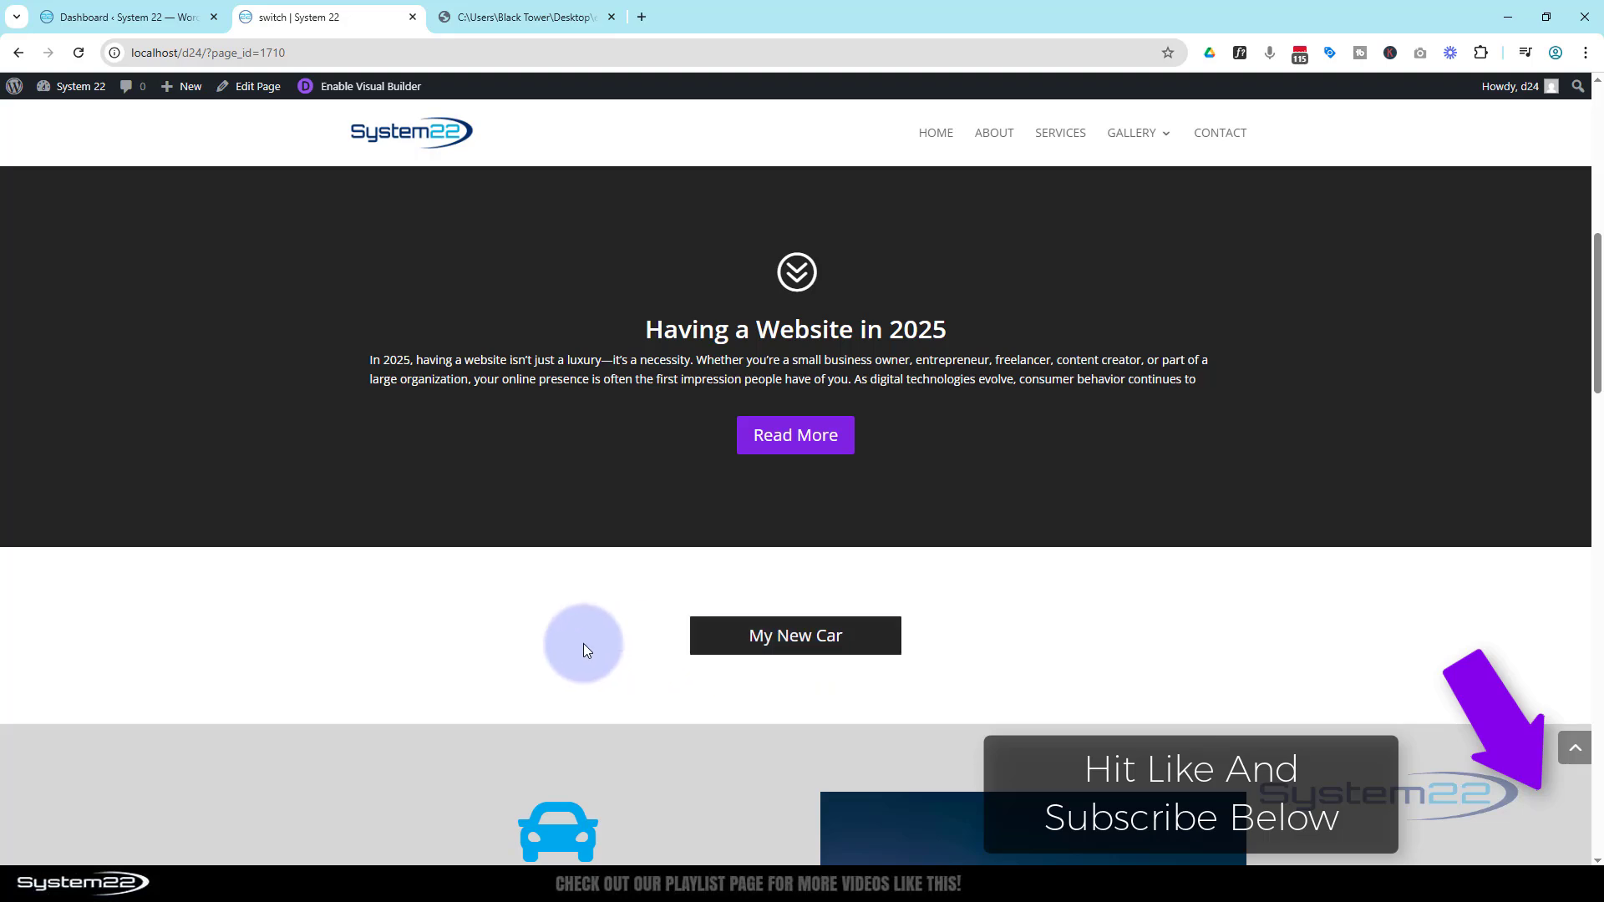
pyautogui.scroll(8, 550, 640)
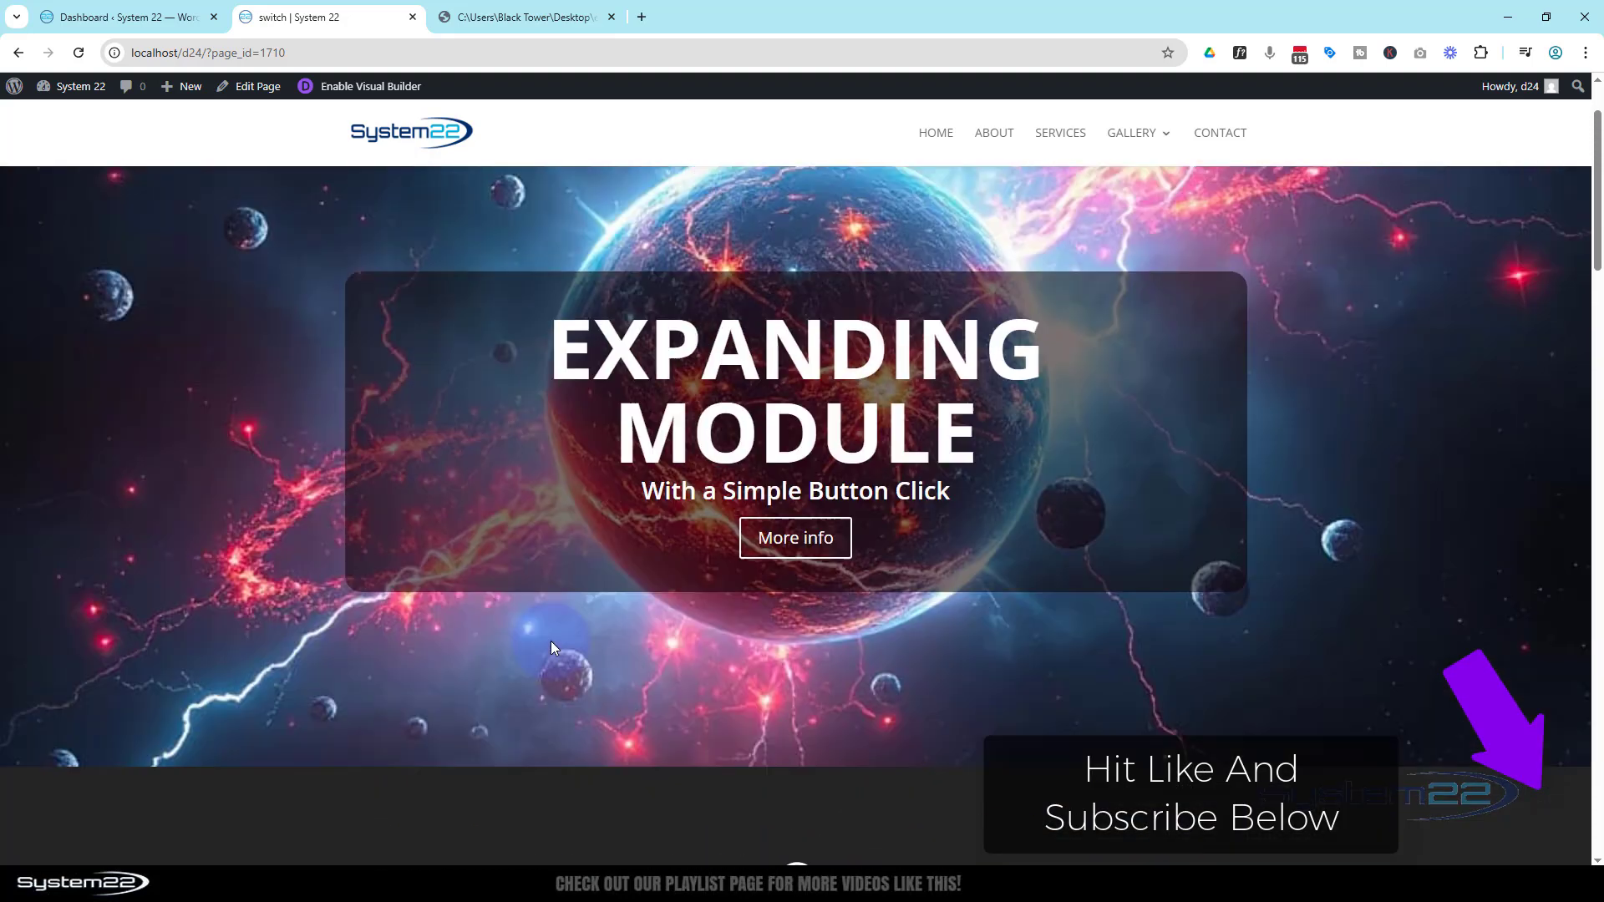